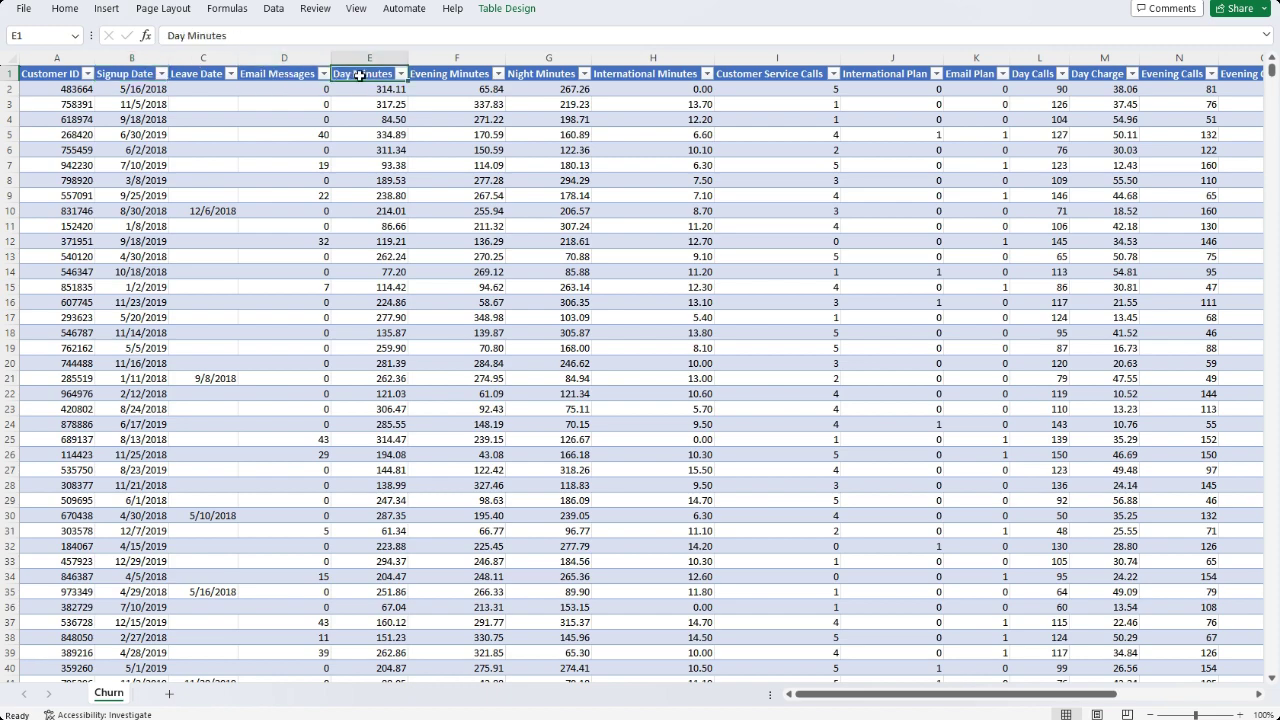
- Look through the column headers of the Churn sheet from Day Minutes onward
key(Right)
key(Right)
key(Right)
key(Right)
key(Right)
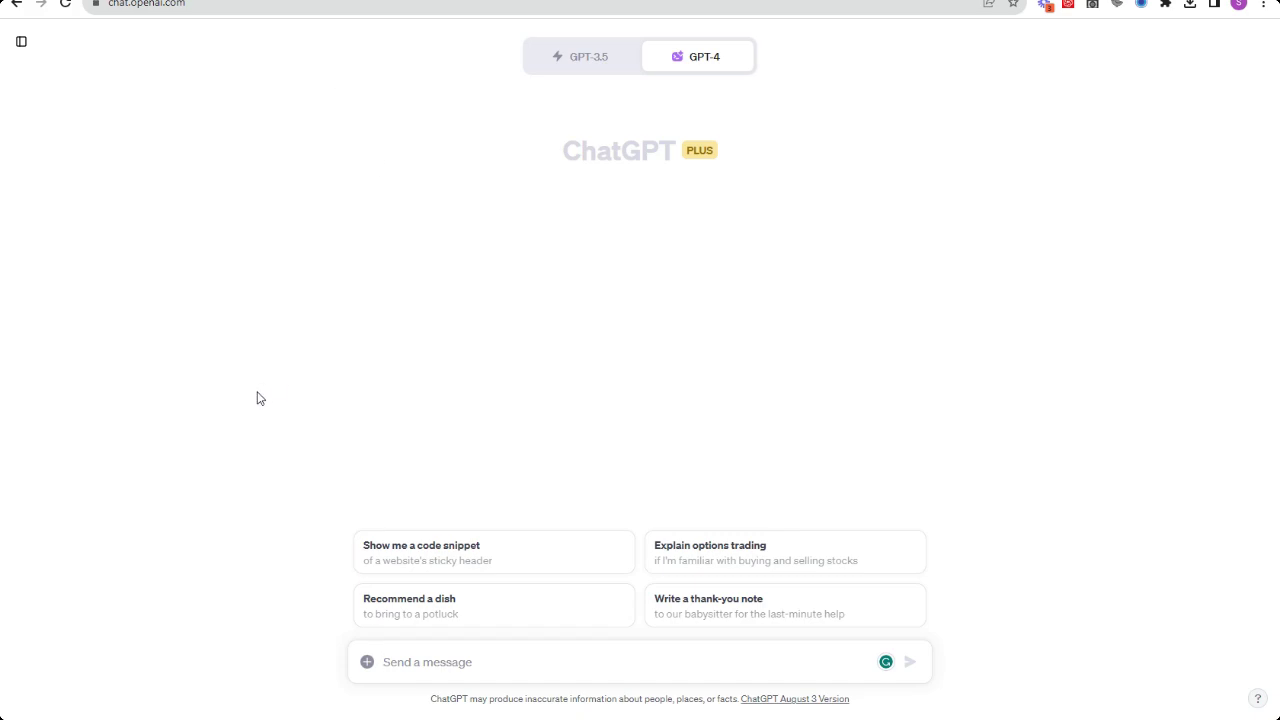
- Ask GPT-4 to analyze the attached Telecommunication-Telecom-Churn (2).xlsx dataset, summarize the main insights and say where some solid analysis could be done
mouse_move(700, 56)
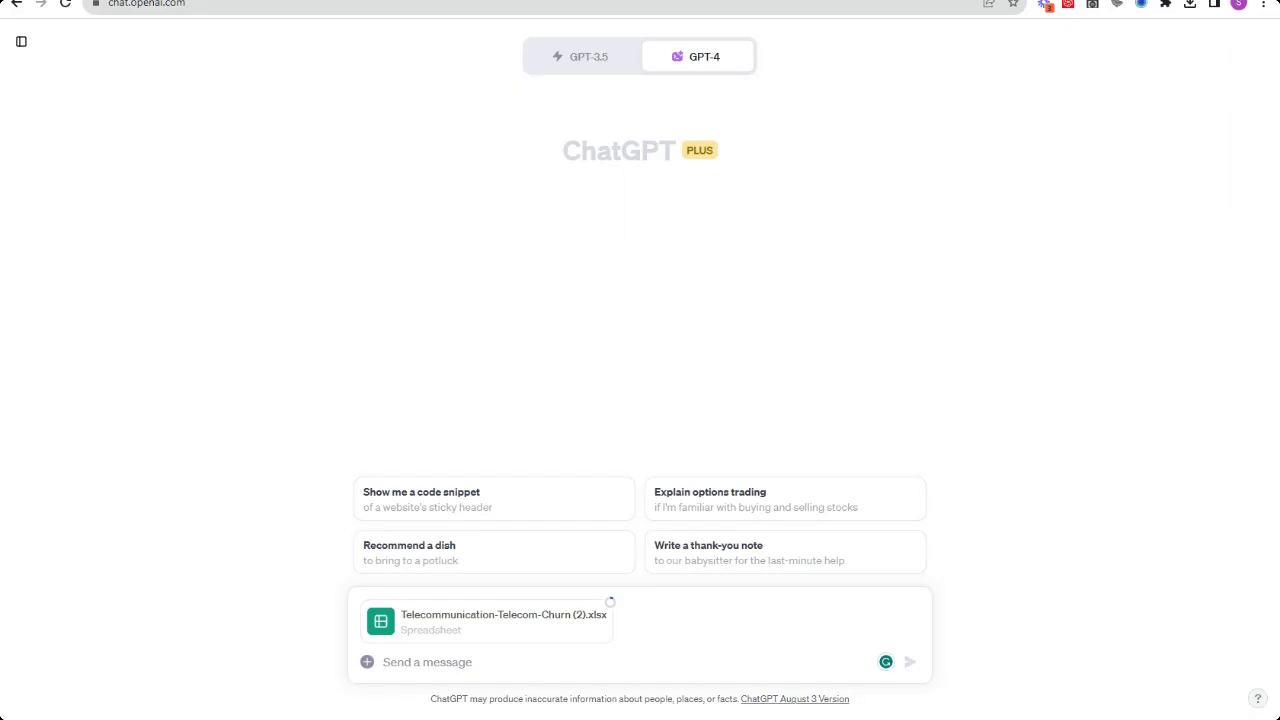
text(Can you analys)
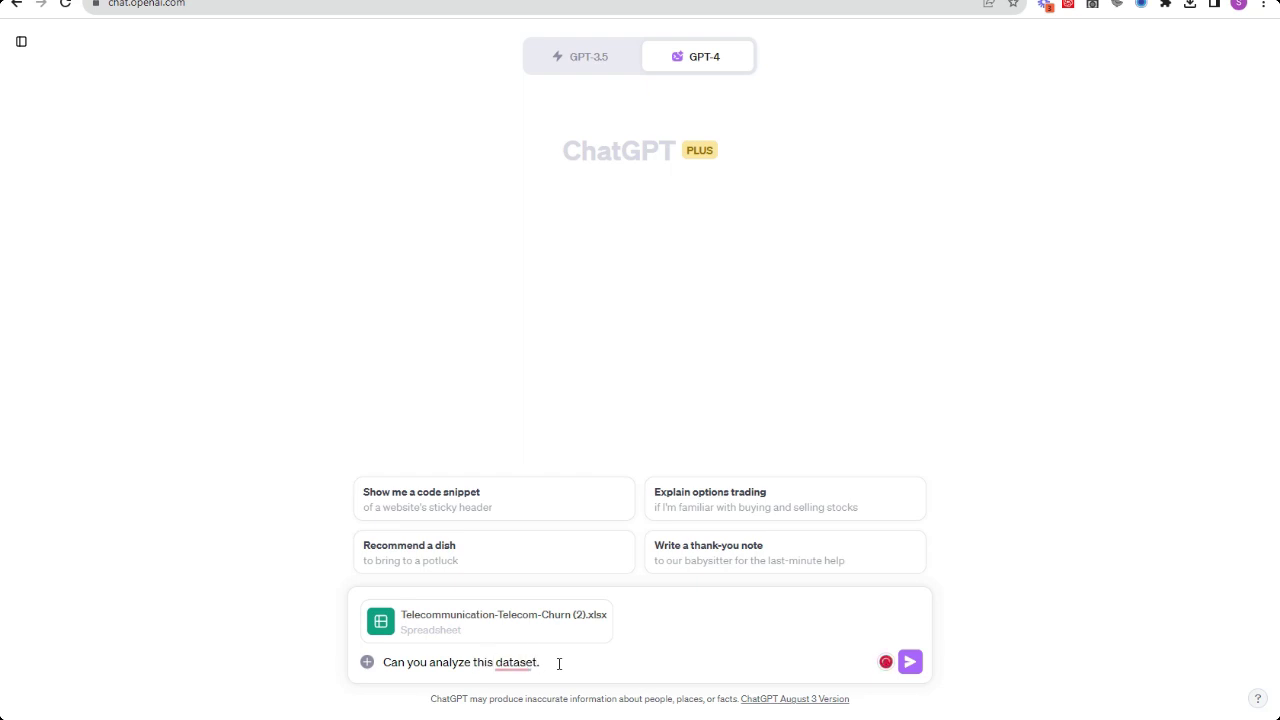
text(e this dataset, give me a summary of the main insights and )
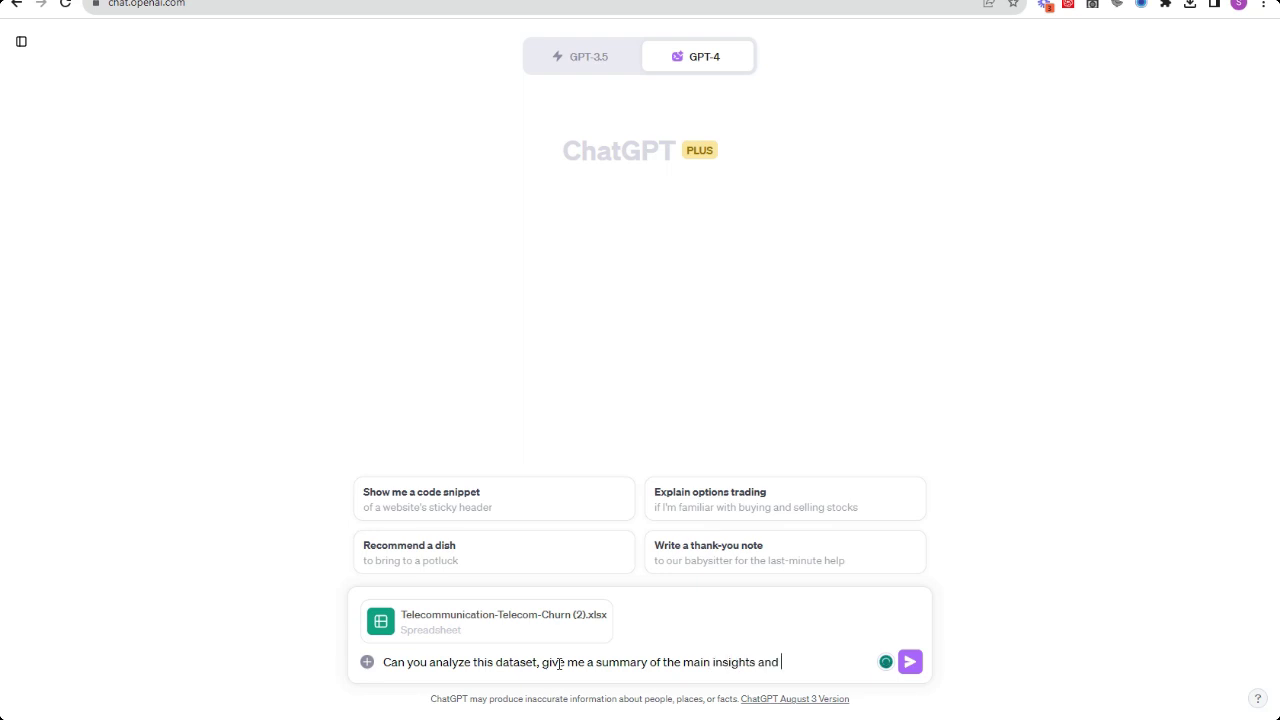
text(where some solid analysis could be done)
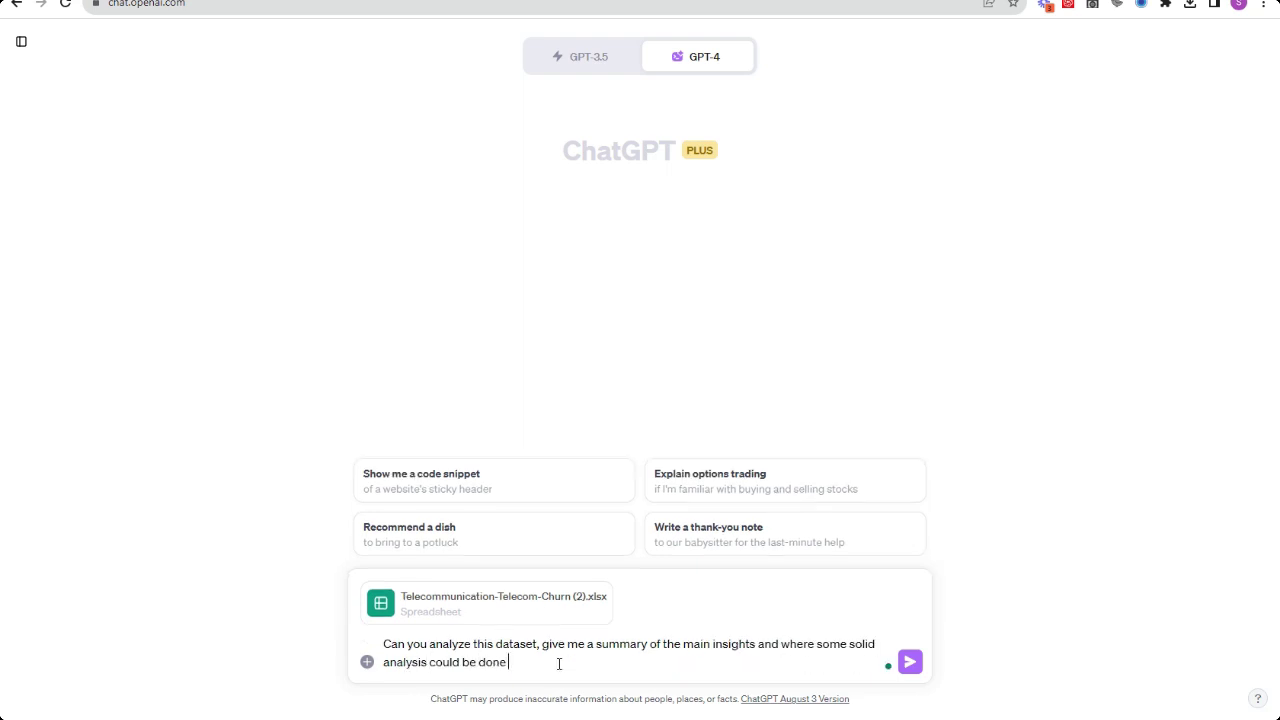
key(Return)
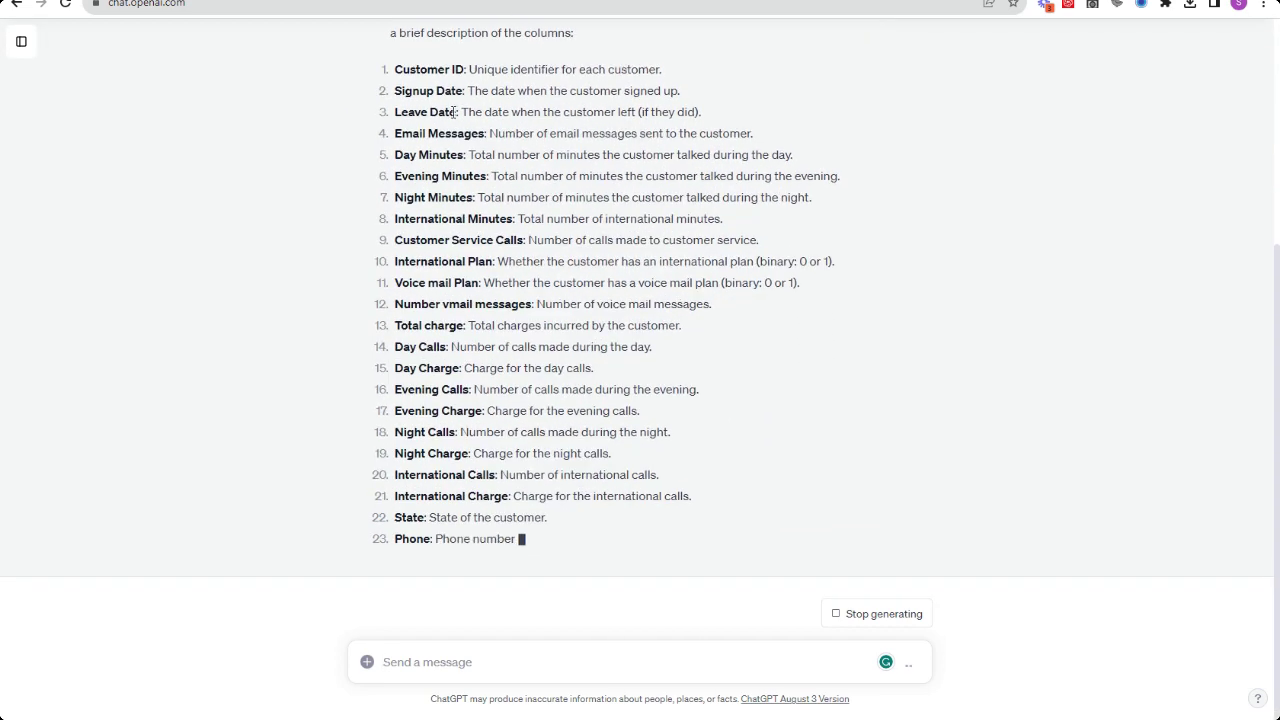
- Read the column descriptions in the answer, from Day Minutes through the voice mail message entries
scroll(432, 106, up, 2)
drag(447, 214, 794, 213)
drag(428, 277, 720, 277)
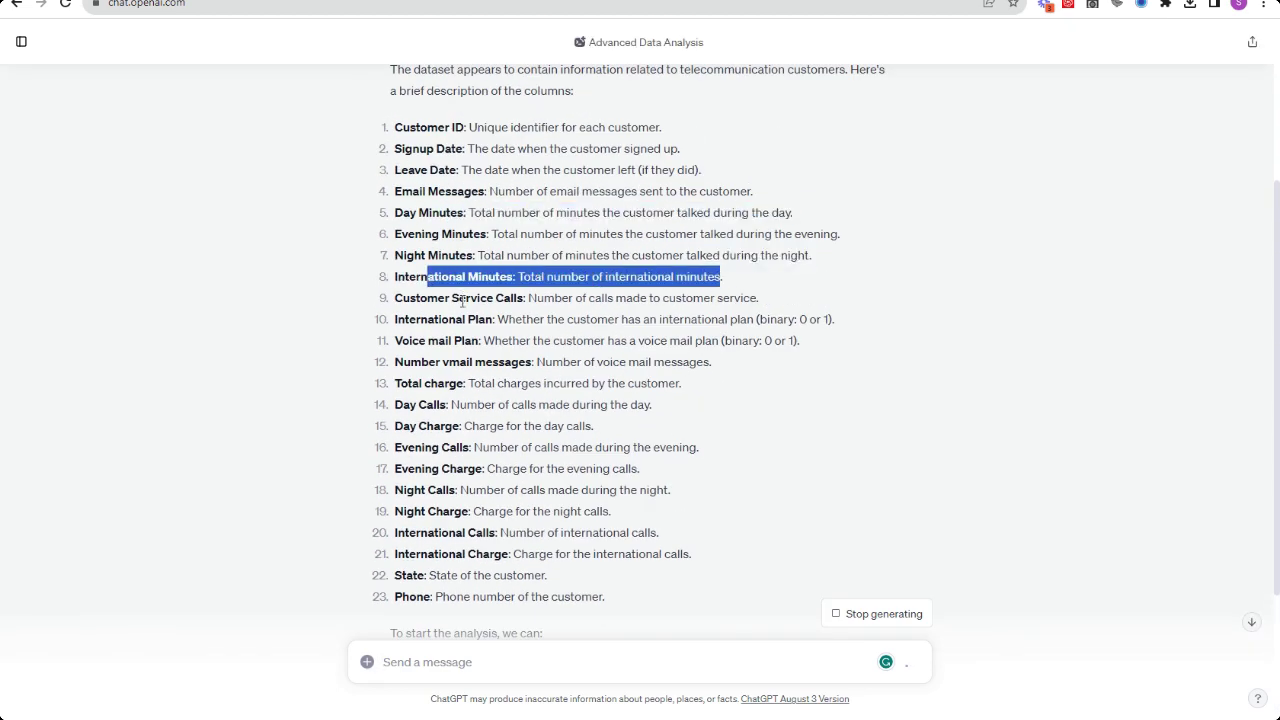
drag(457, 299, 746, 298)
drag(436, 321, 704, 321)
drag(440, 340, 760, 329)
drag(430, 362, 704, 366)
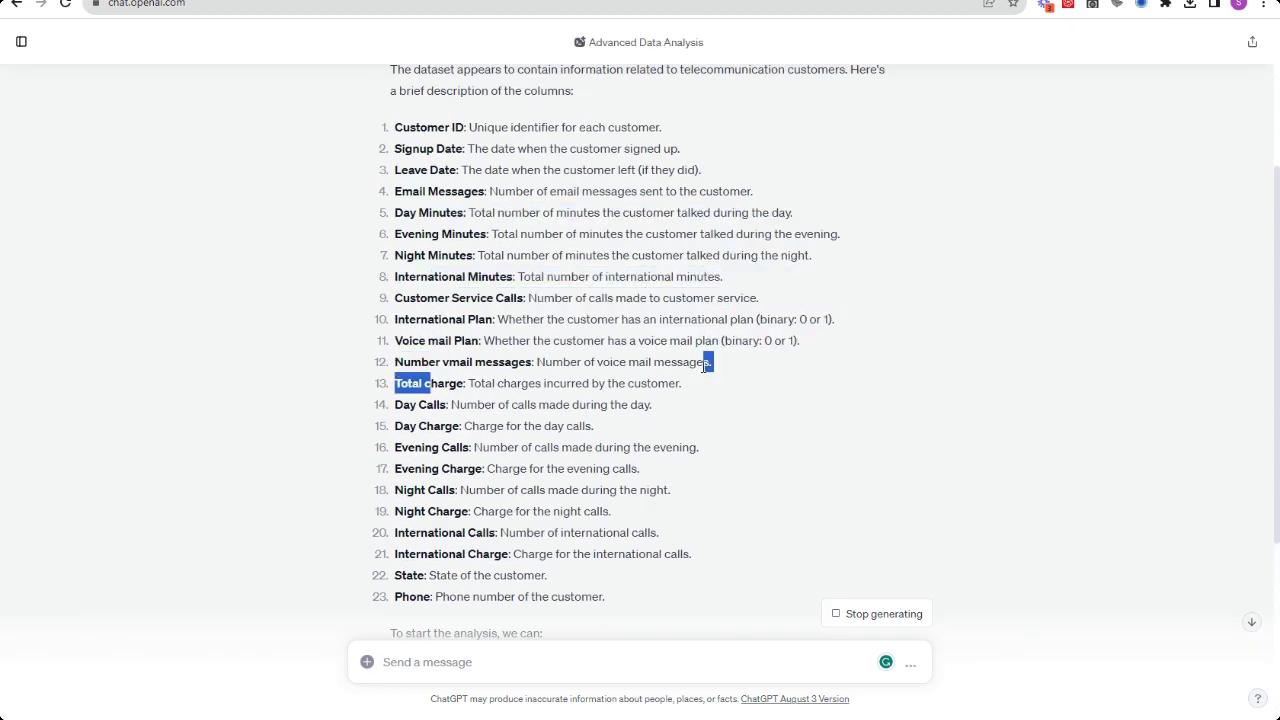
click(705, 366)
scroll(700, 380, down, 5)
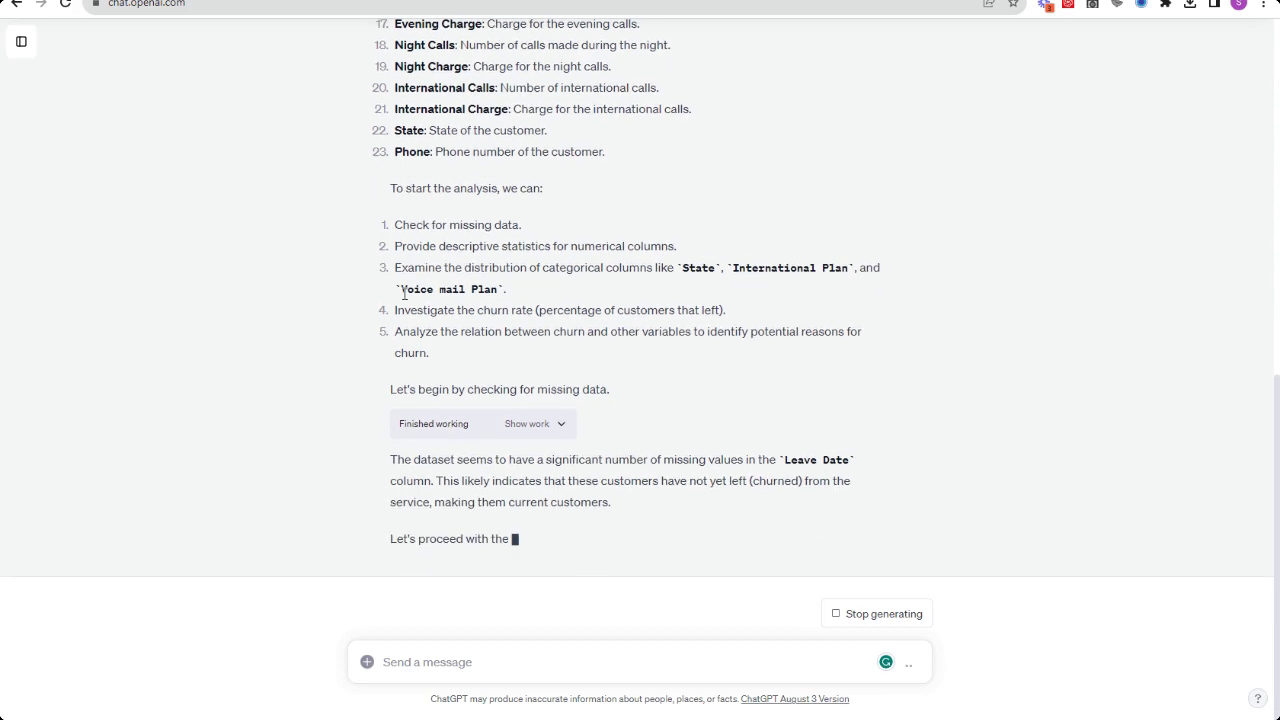
- Review the proposed analysis steps, including the churn rate investigation and the relation between churn and other variables
drag(411, 236, 583, 251)
click(583, 251)
scroll(523, 308, up, 2)
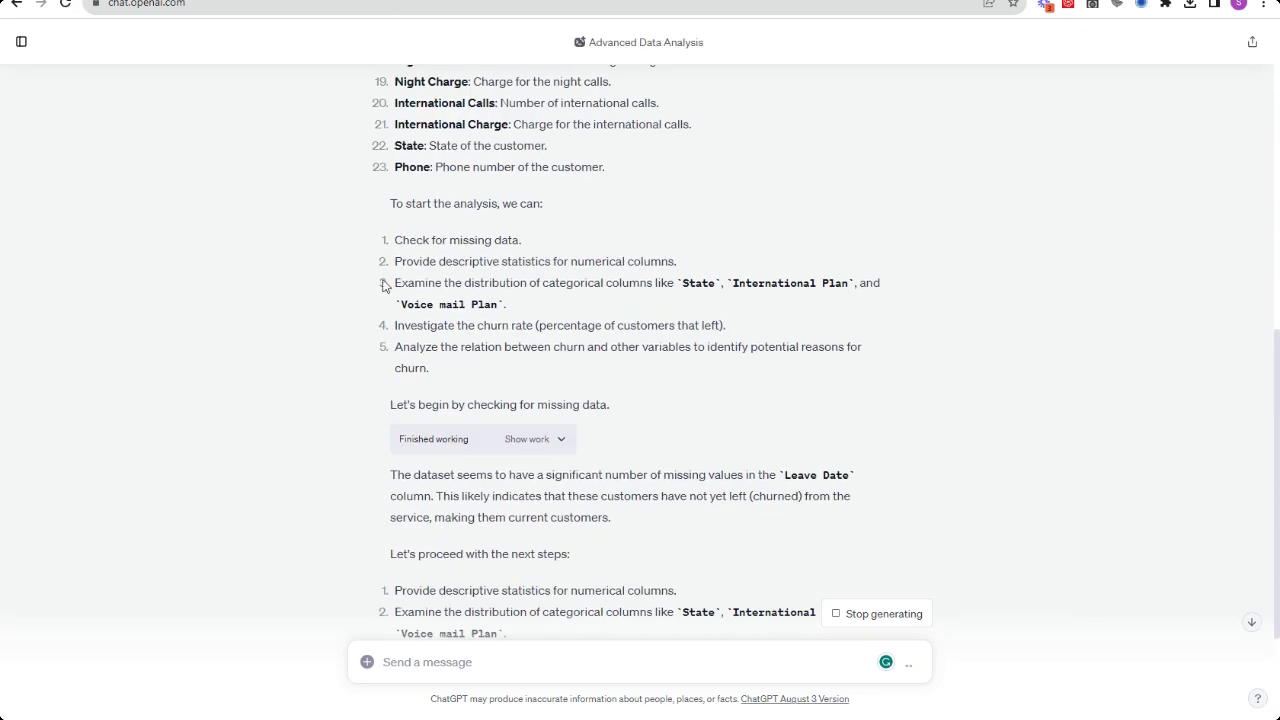
drag(400, 325, 686, 325)
click(397, 346)
- Expand the Python work for the missing data check, examine the code and its result, and collapse it again
click(530, 439)
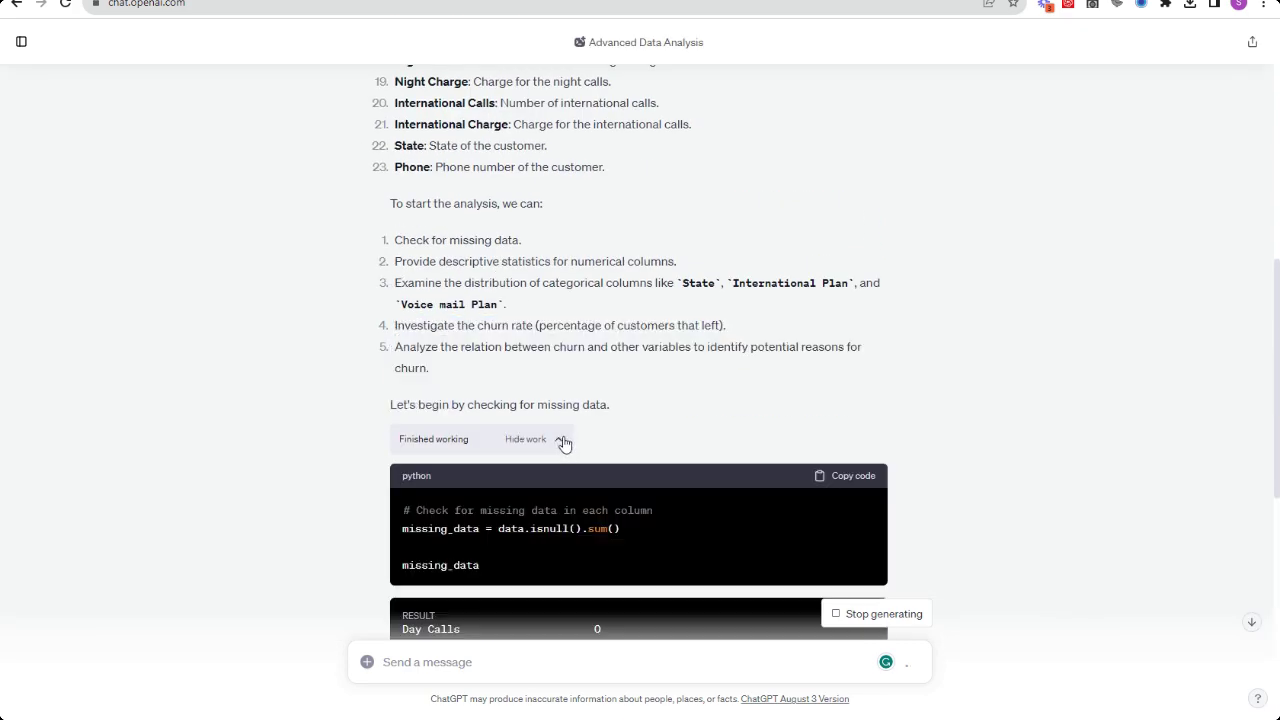
scroll(565, 437, down, 3)
scroll(565, 437, up, 3)
click(558, 136)
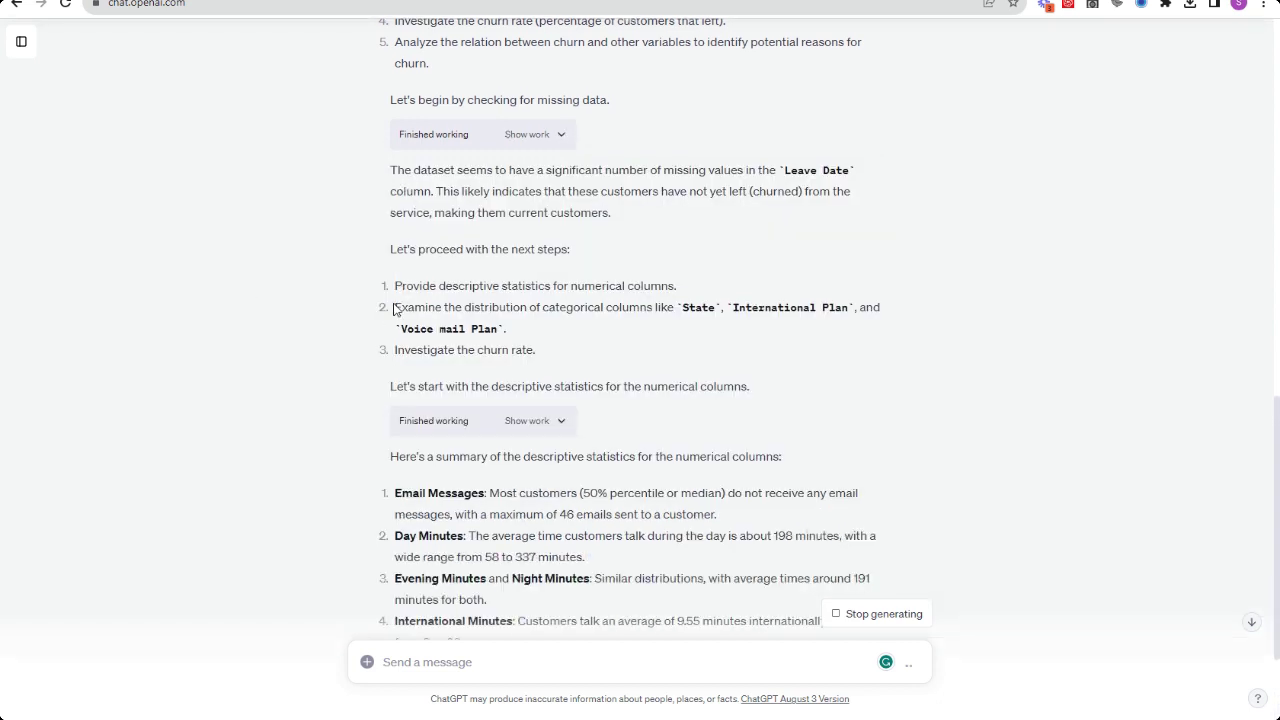
- Read the descriptive statistics summary for the numerical columns and the distribution of customers by state
scroll(393, 305, down, 2)
drag(391, 303, 792, 305)
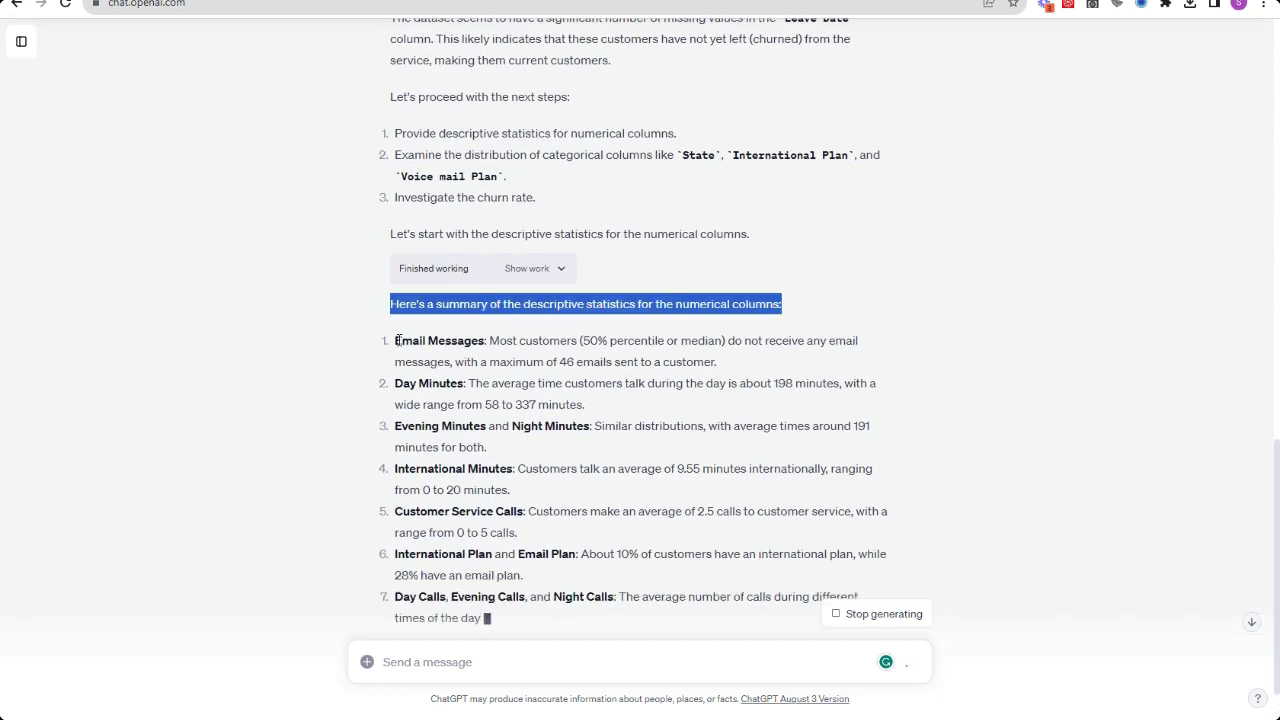
drag(397, 341, 736, 363)
click(297, 353)
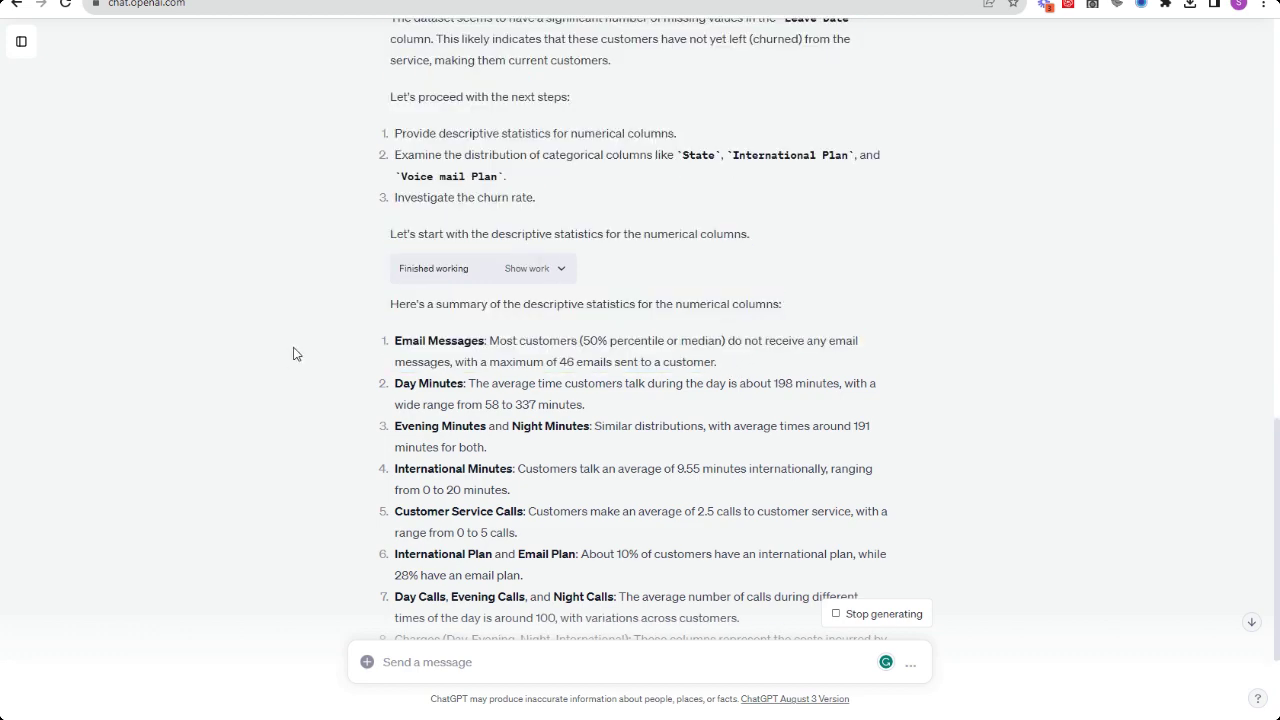
drag(584, 405, 526, 456)
click(218, 392)
click(527, 449)
scroll(525, 445, down, 2)
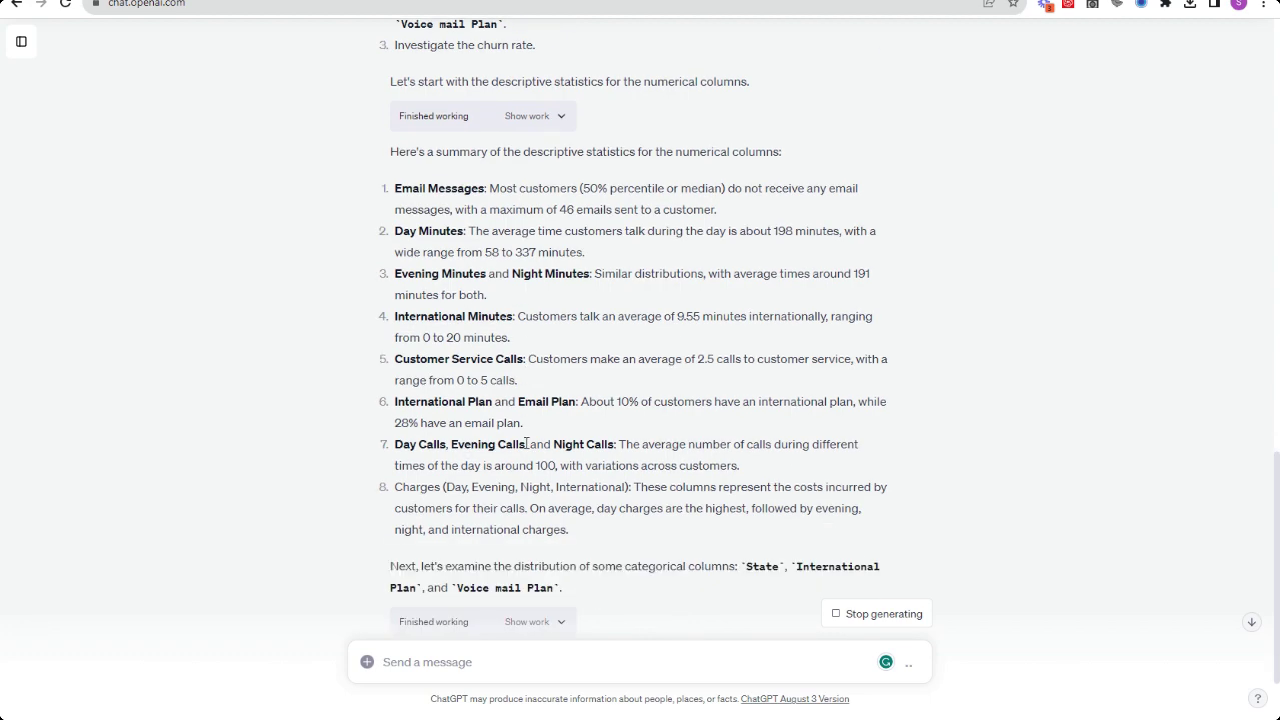
scroll(525, 442, down, 1)
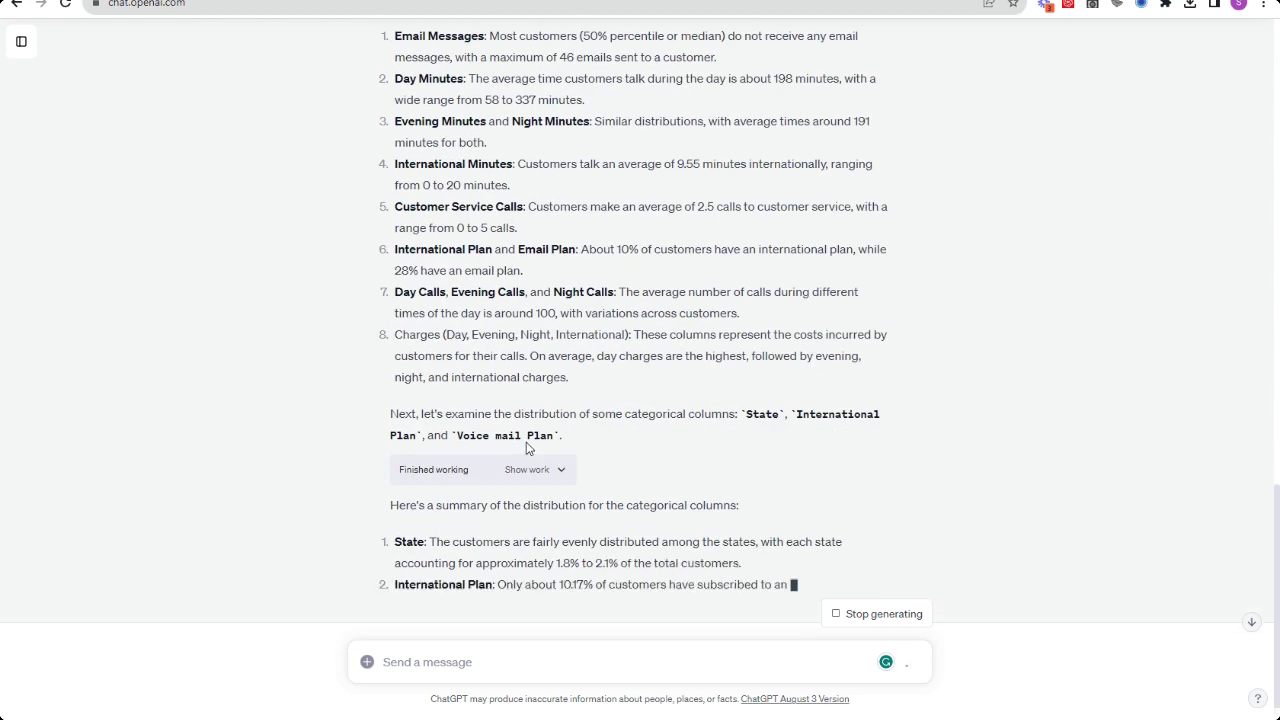
scroll(528, 450, down, 2)
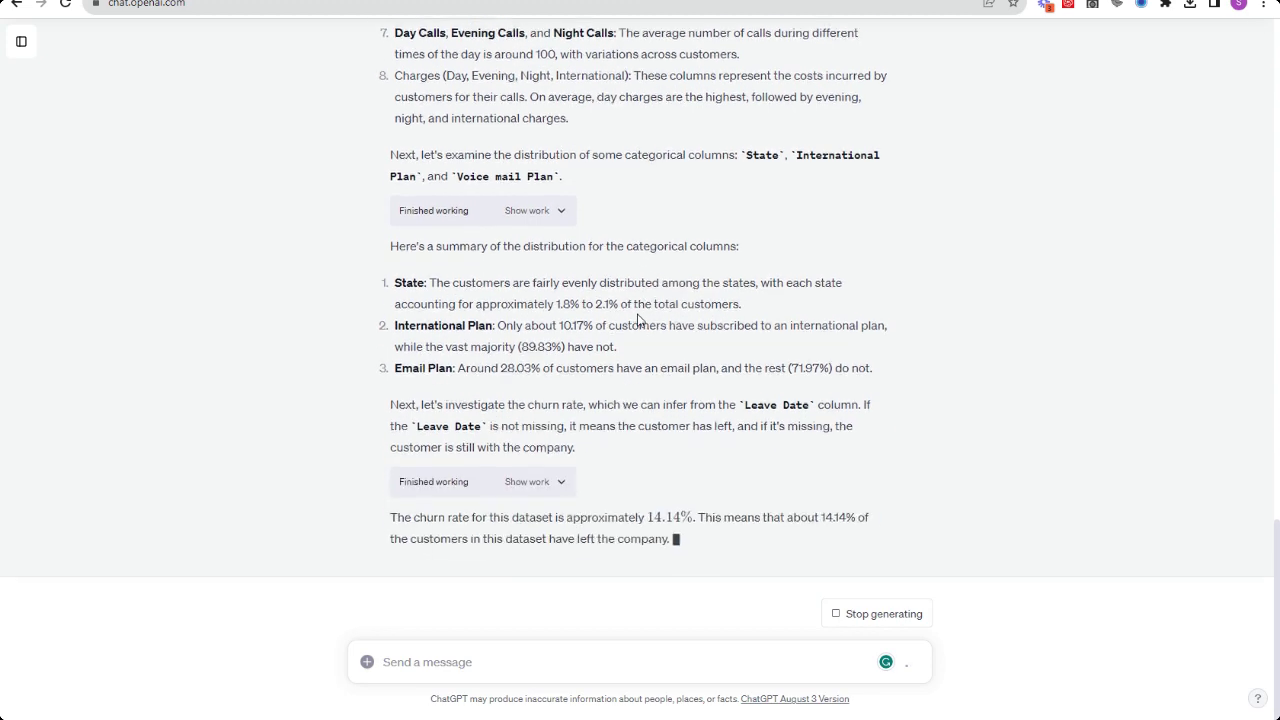
scroll(420, 387, up, 1)
mouse_move(392, 398)
mouse_down()
mouse_move(760, 417)
mouse_move(388, 396)
mouse_up()
- Switch to Excel and examine the State column at the far end of the Churn table
key(alt+Tab)
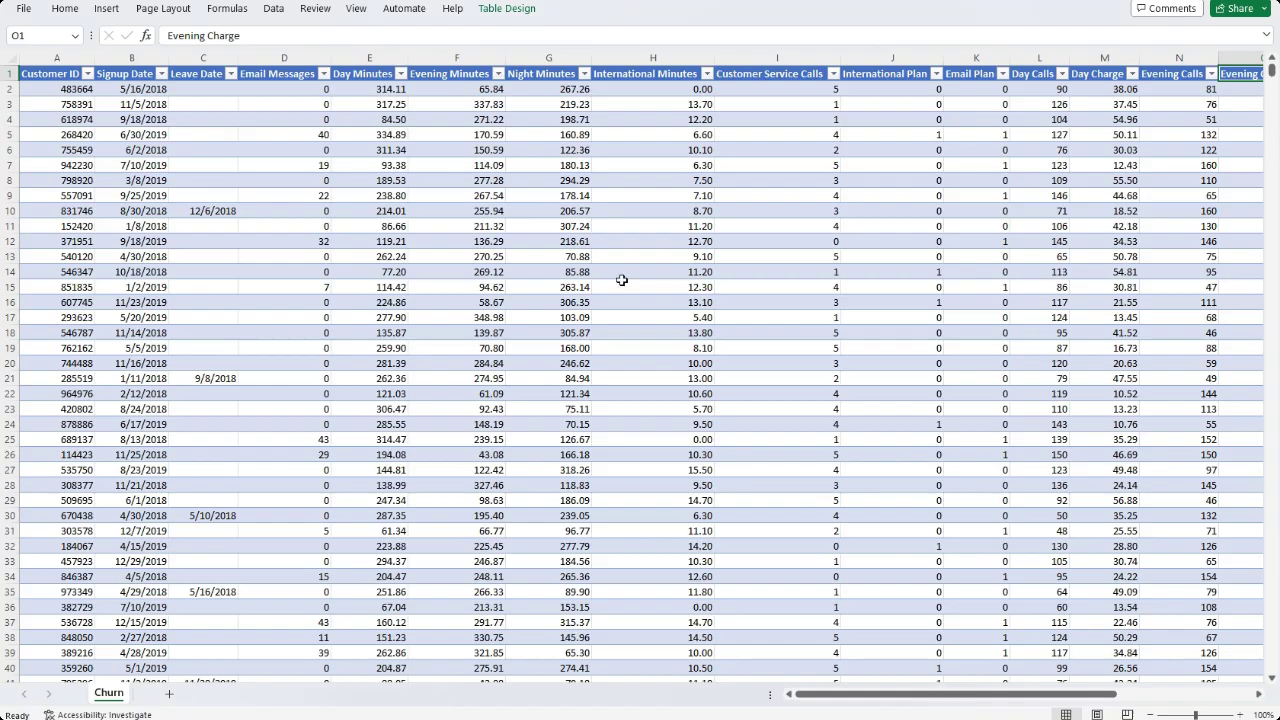
click(205, 180)
key(Right)
key(Right)
key(Right)
key(Right)
key(Right)
key(Right)
key(Right)
key(Right)
key(Right)
key(Right)
key(Right)
key(Right)
key(Right)
key(Right)
key(Right)
key(Right)
key(Right)
key(Right)
key(Right)
key(Right)
click(876, 58)
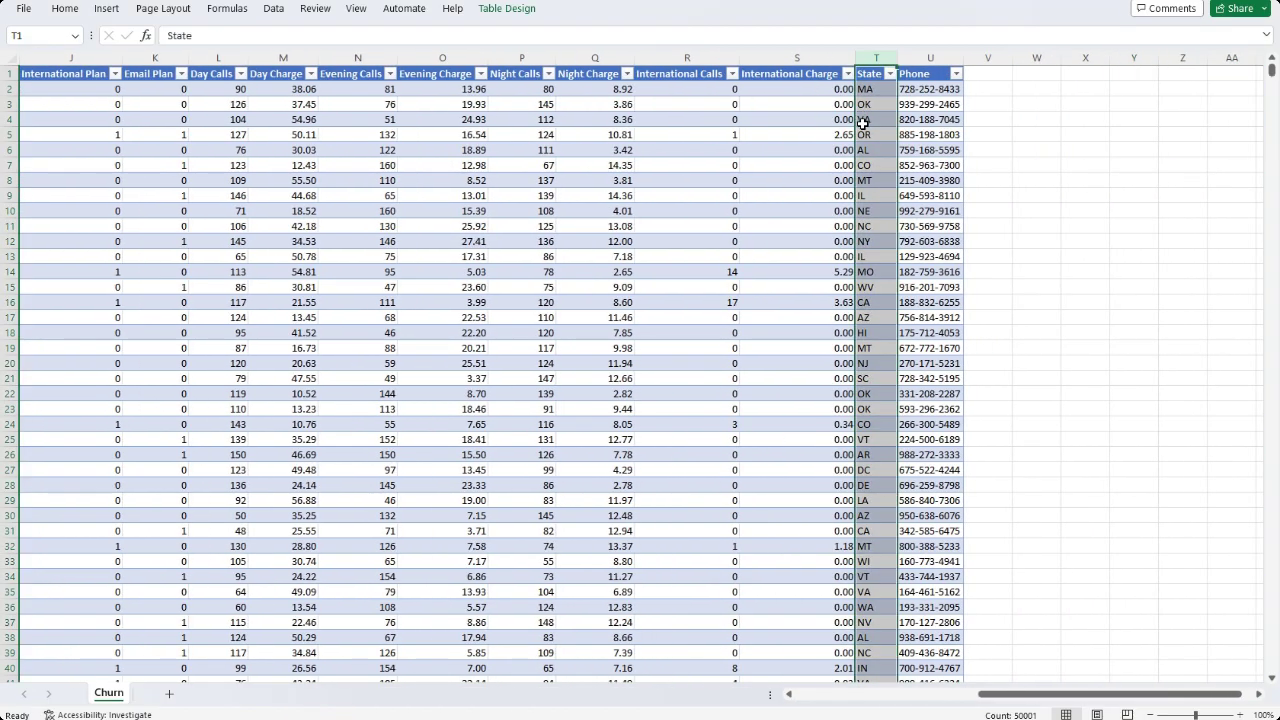
click(864, 123)
- Return to the Customer ID header in the first row and look through the headers that follow it
key(Left)
key(Left)
key(Left)
key(Left)
key(Left)
key(Home)
key(Up)
key(Up)
key(Up)
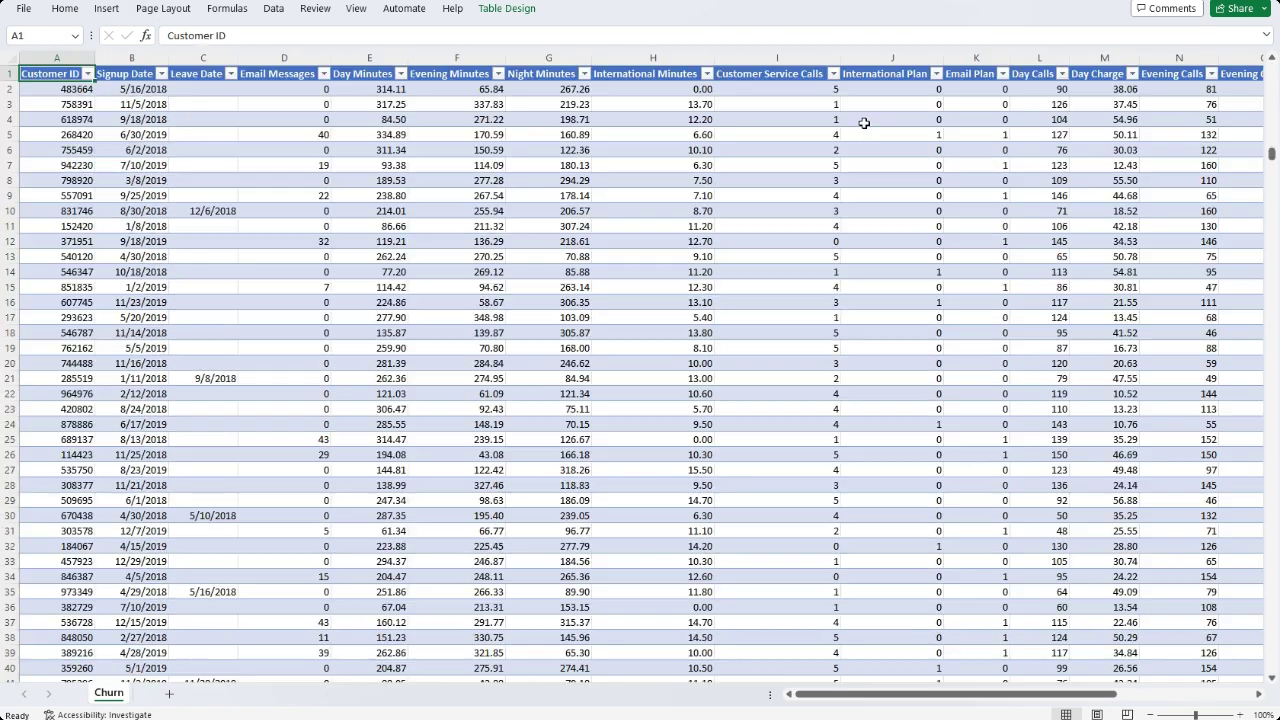
key(Right)
key(Right)
key(Right)
key(Right)
key(Right)
key(Right)
key(Right)
- Switch back to ChatGPT and read the churn rate finding and the suggested areas for deeper investigation
key(alt+Tab)
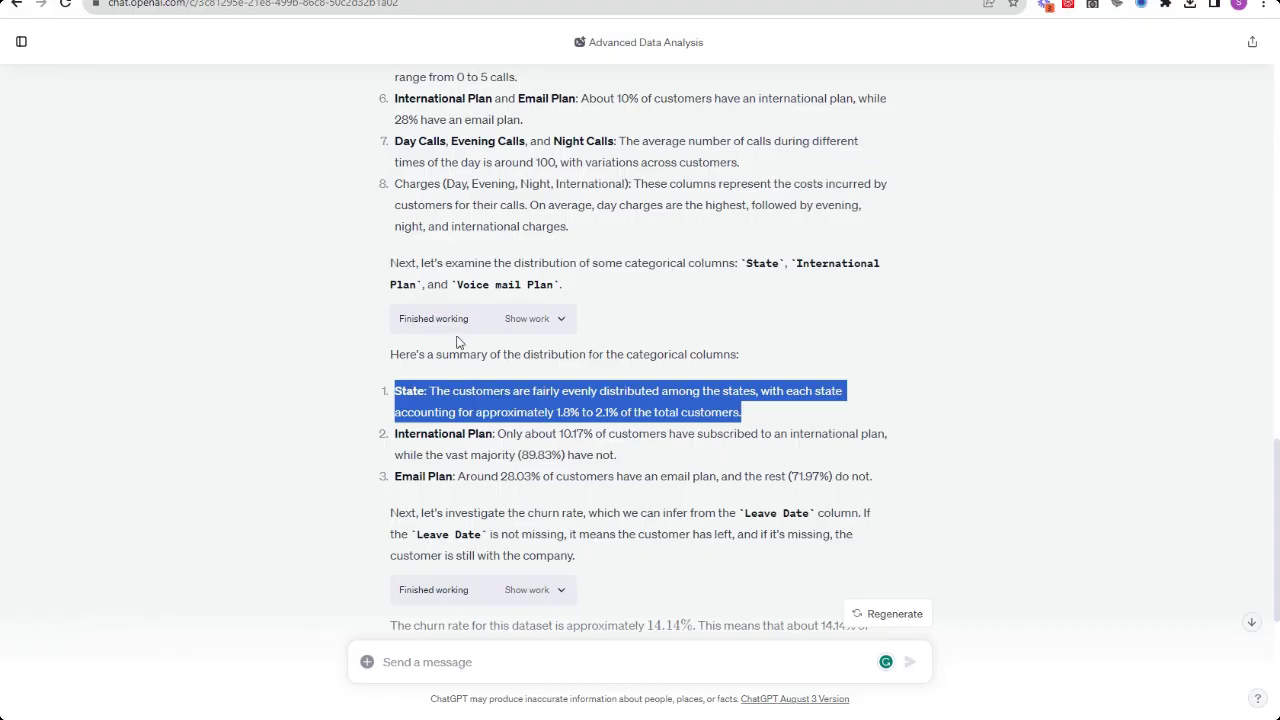
scroll(258, 342, down, 2)
click(258, 342)
scroll(258, 342, down, 2)
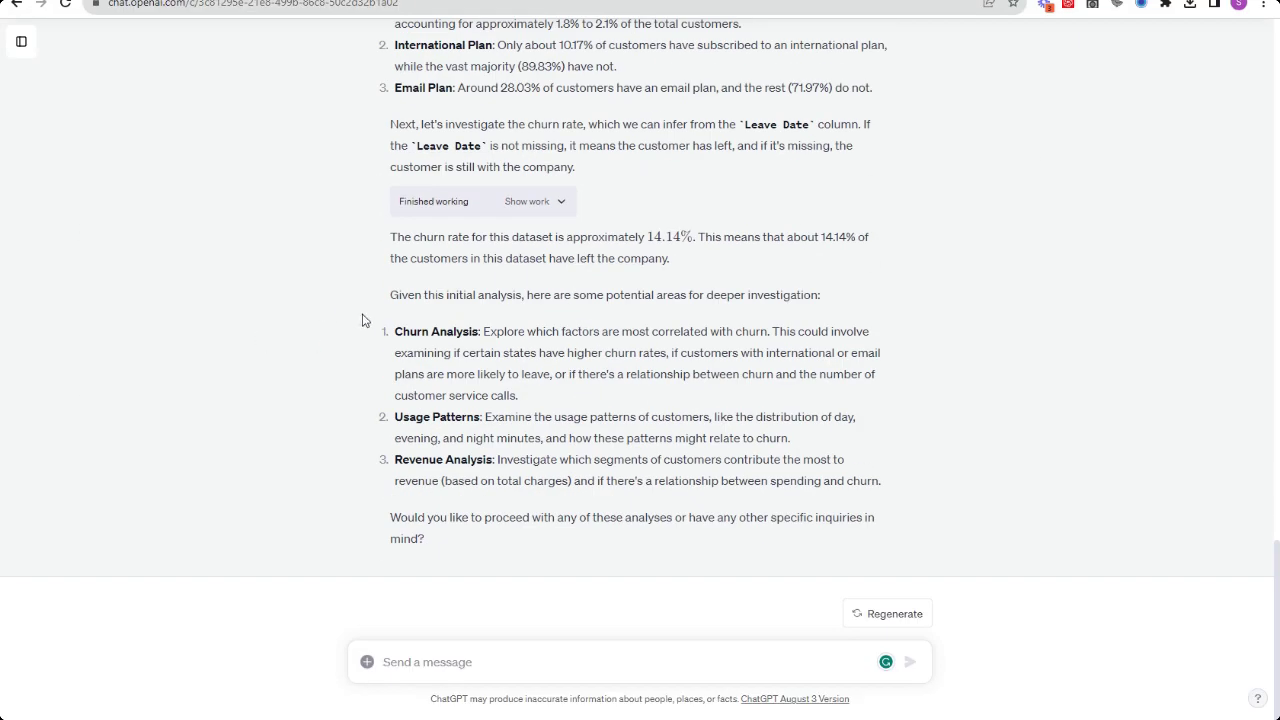
- Send "I would like to explore churn a lot more. Can we focus on this for the time being" with the suggested Churn Analysis paragraph pasted below
drag(362, 320, 569, 400)
key(ctrl+c)
click(550, 660)
text(I would like to )
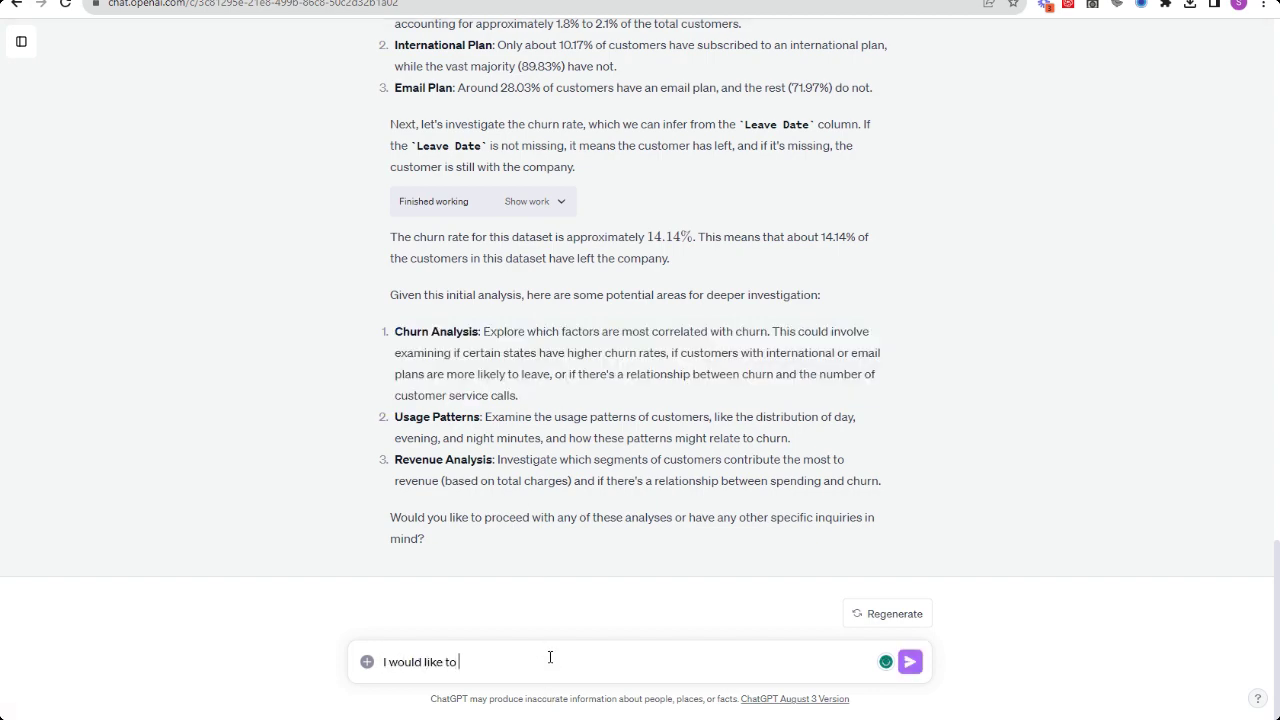
text(explore churn a lot more. Can we fo)
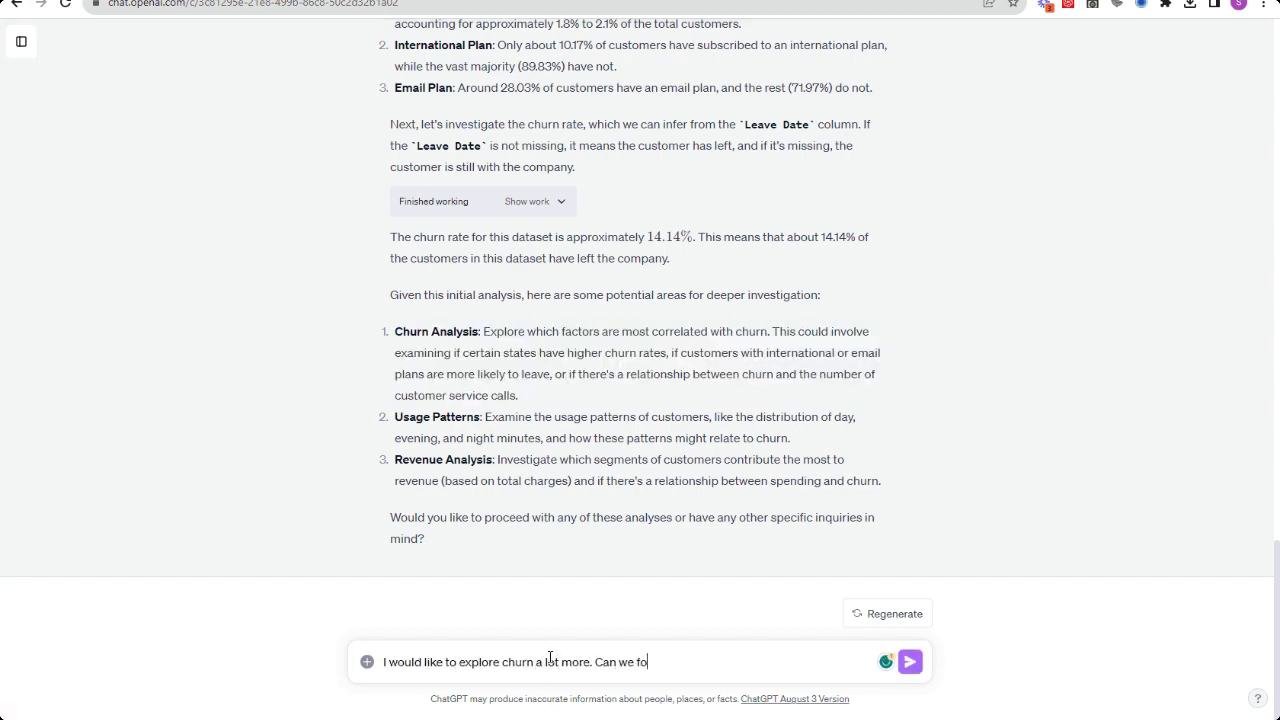
text(cus on this for the time being)
key(shift+Return)
key(shift+Return)
key(ctrl+v)
key(Return)
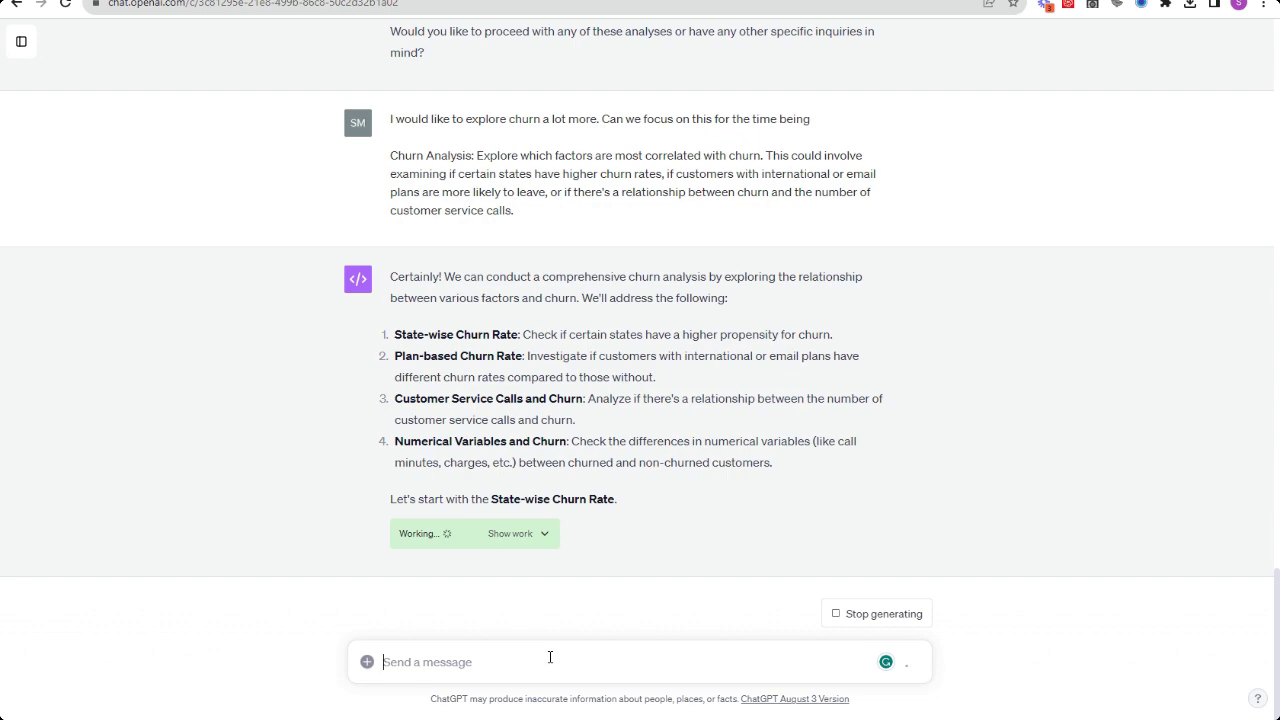
- Open Notepad and title a new note "Telecommunication Churn Notes"
key(super)
text(text)
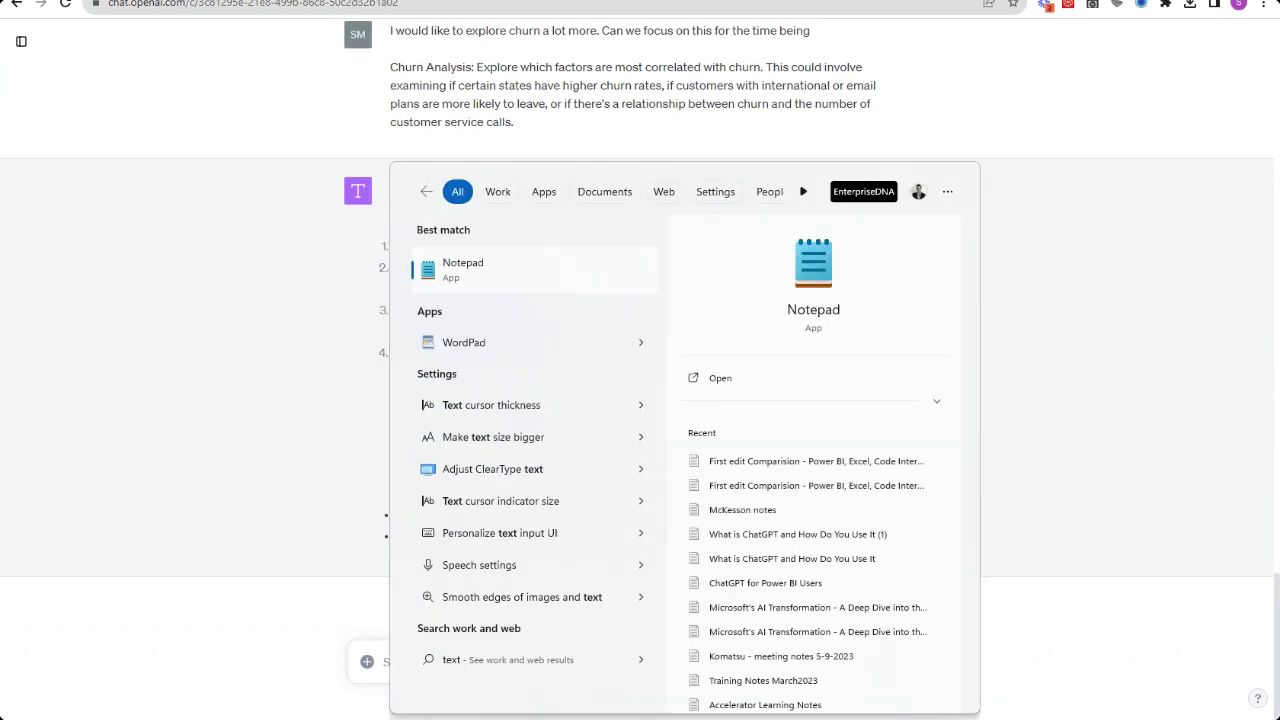
key(Return)
text(Telem)
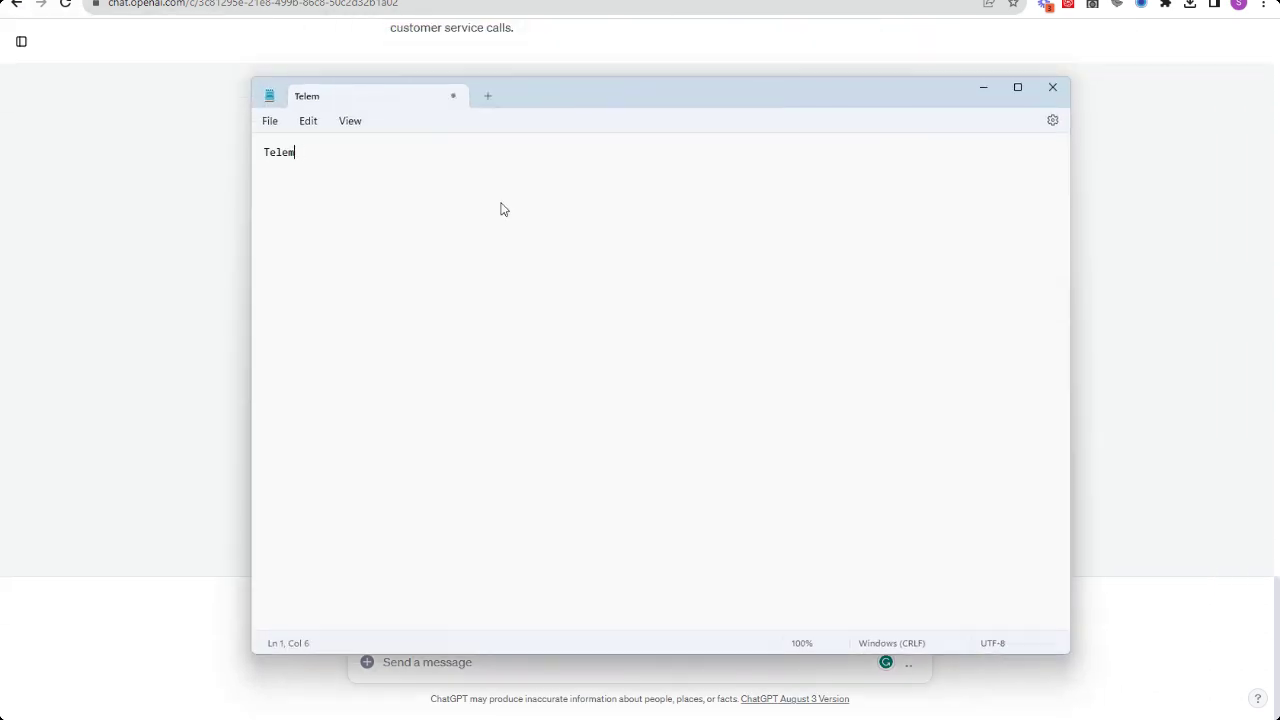
key(BackSpace)
text(communication Chru)
text(n Notes)
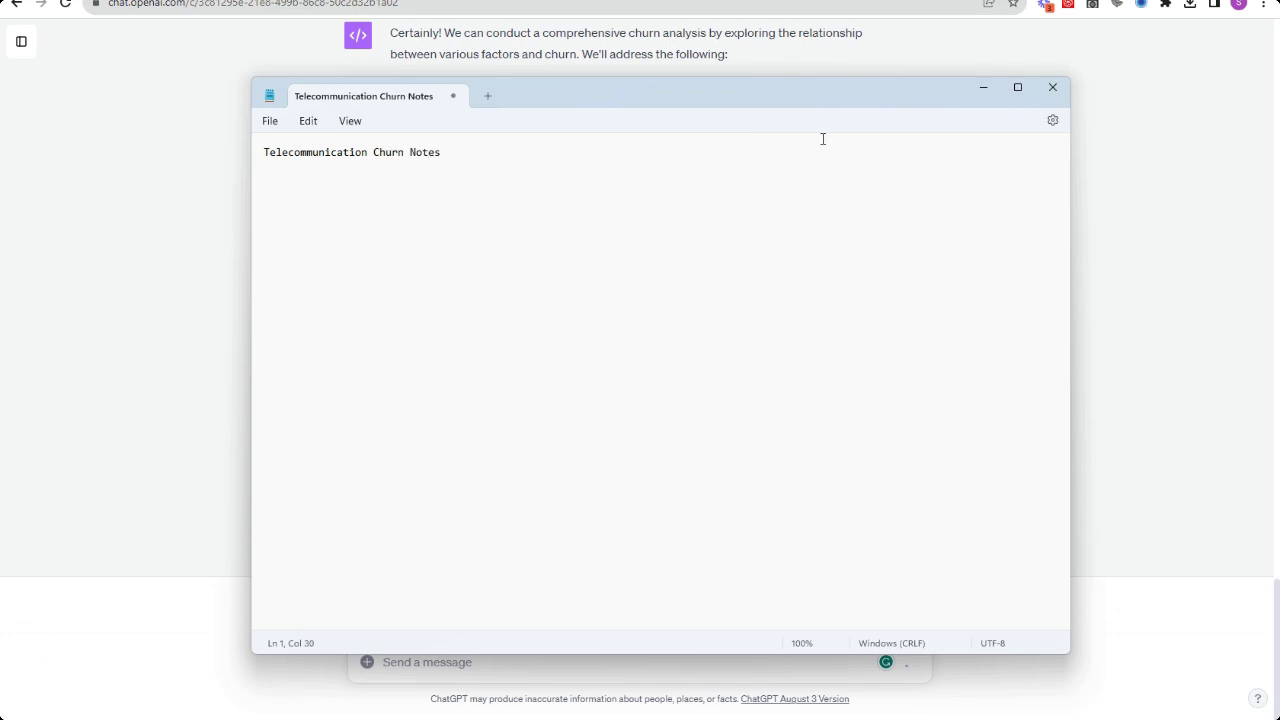
- Copy the potential areas for deeper investigation from the first ChatGPT answer into the Notepad notes
click(760, 62)
scroll(360, 250, up, 7)
drag(880, 436, 390, 251)
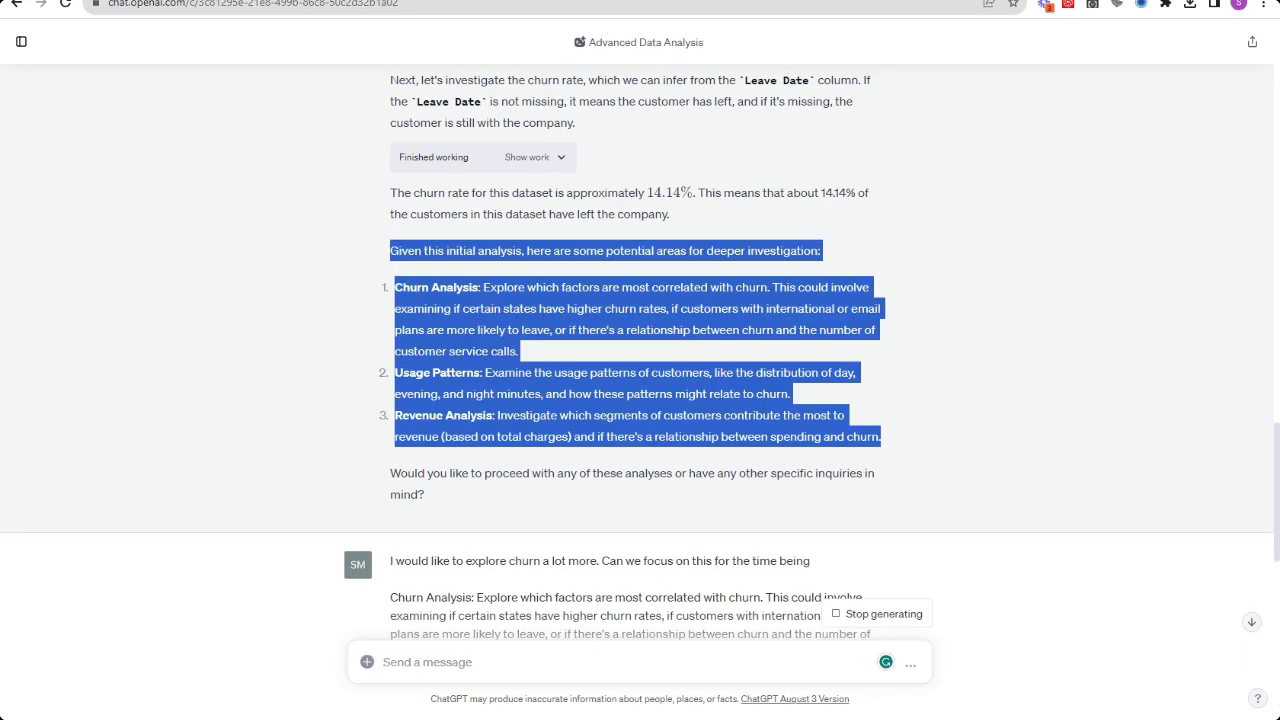
key(alt+Tab)
click(198, 217)
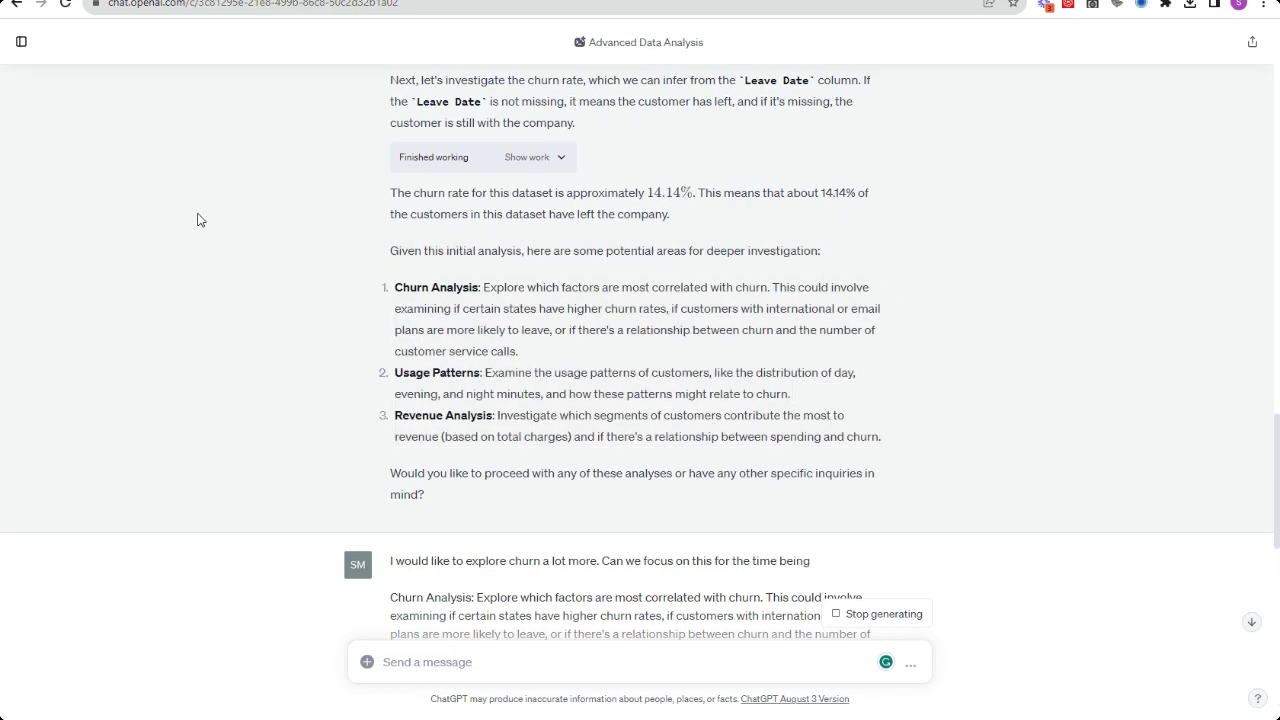
- Read the state-wise churn rates for New York and Delaware and the plan-based churn findings
scroll(208, 200, down, 7)
drag(763, 285, 393, 300)
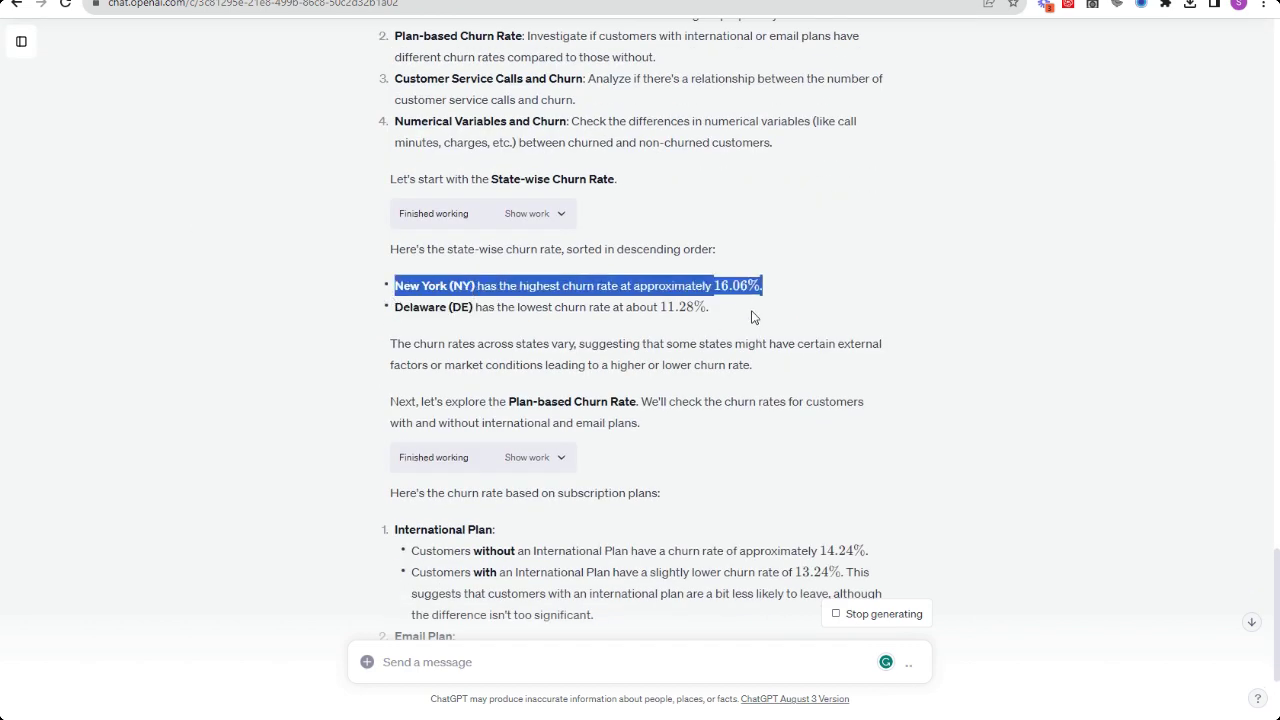
drag(710, 307, 394, 310)
scroll(298, 361, down, 1)
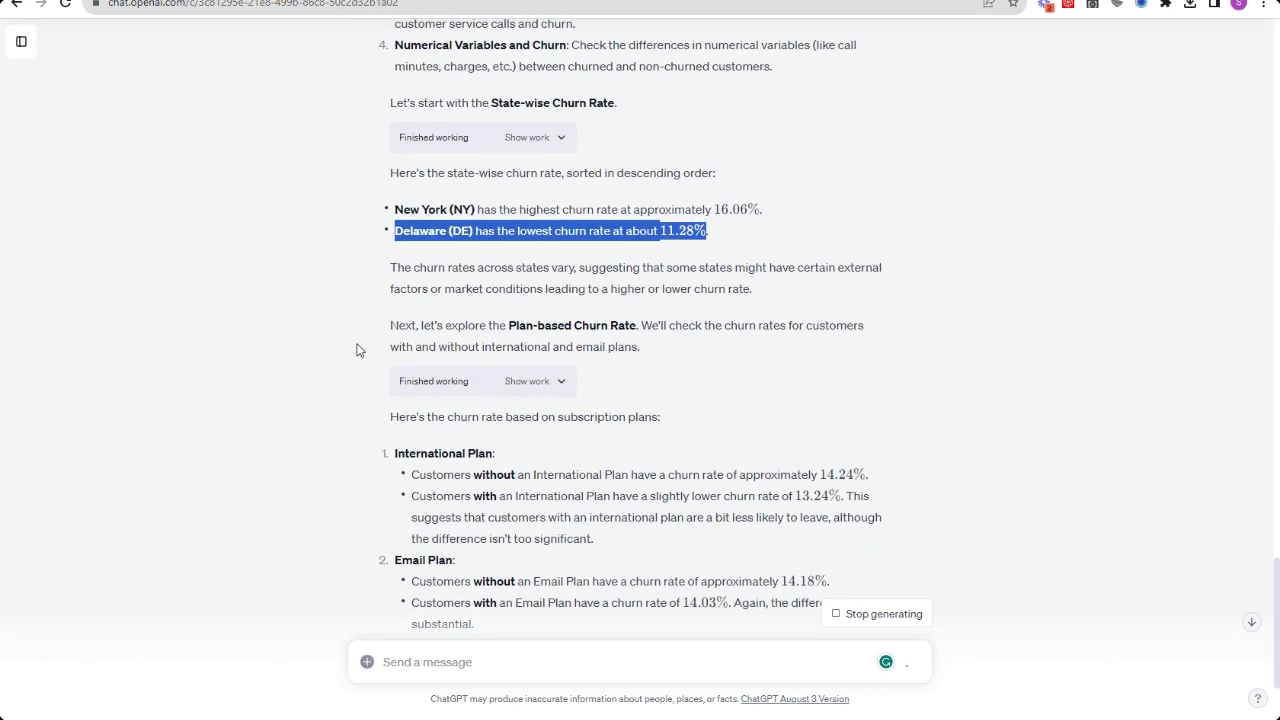
scroll(360, 349, down, 1)
- Copy the four-point churn analysis plan, from State-wise Churn Rate to Numerical Variables and Churn, into the notes
scroll(686, 257, up, 5)
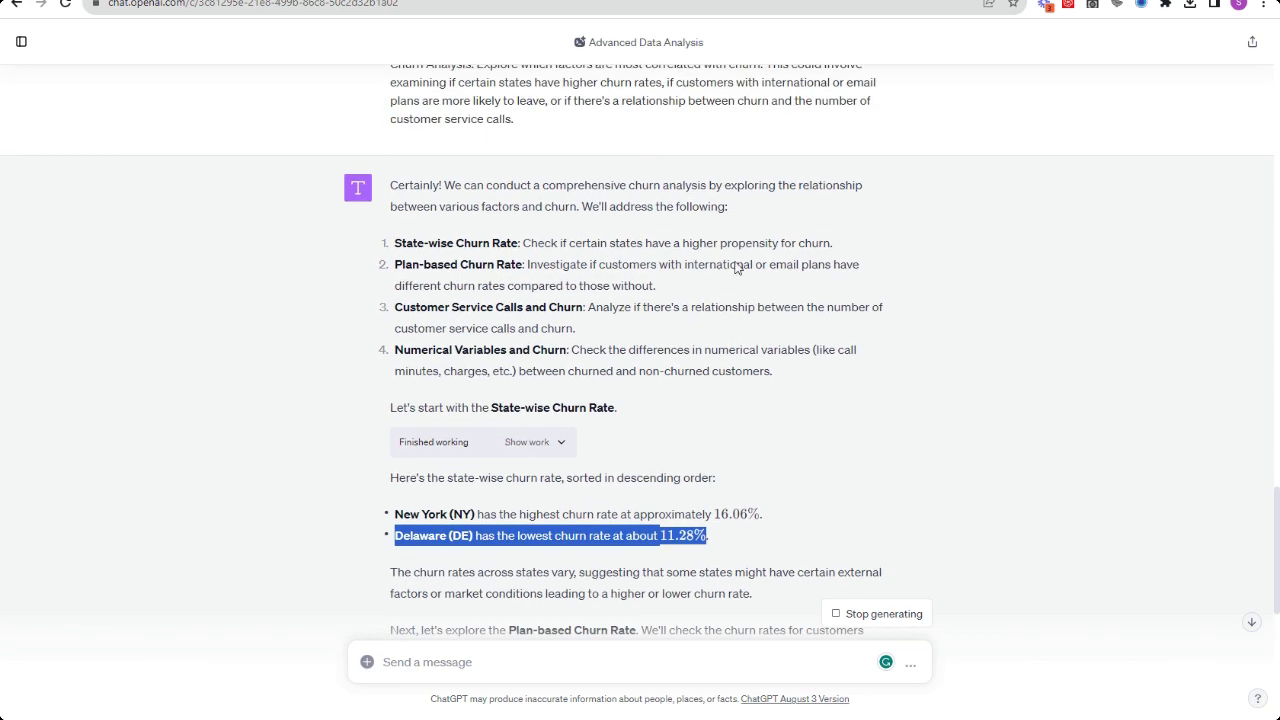
drag(778, 372, 393, 241)
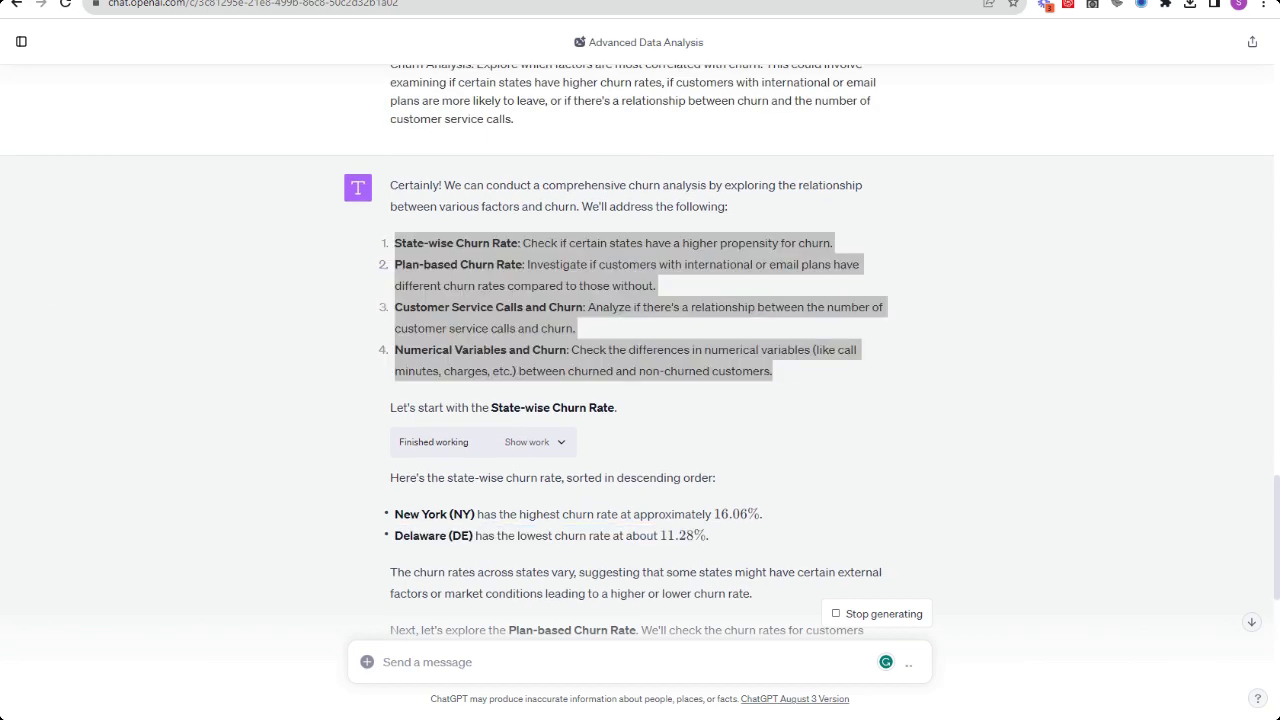
scroll(237, 417, down, 6)
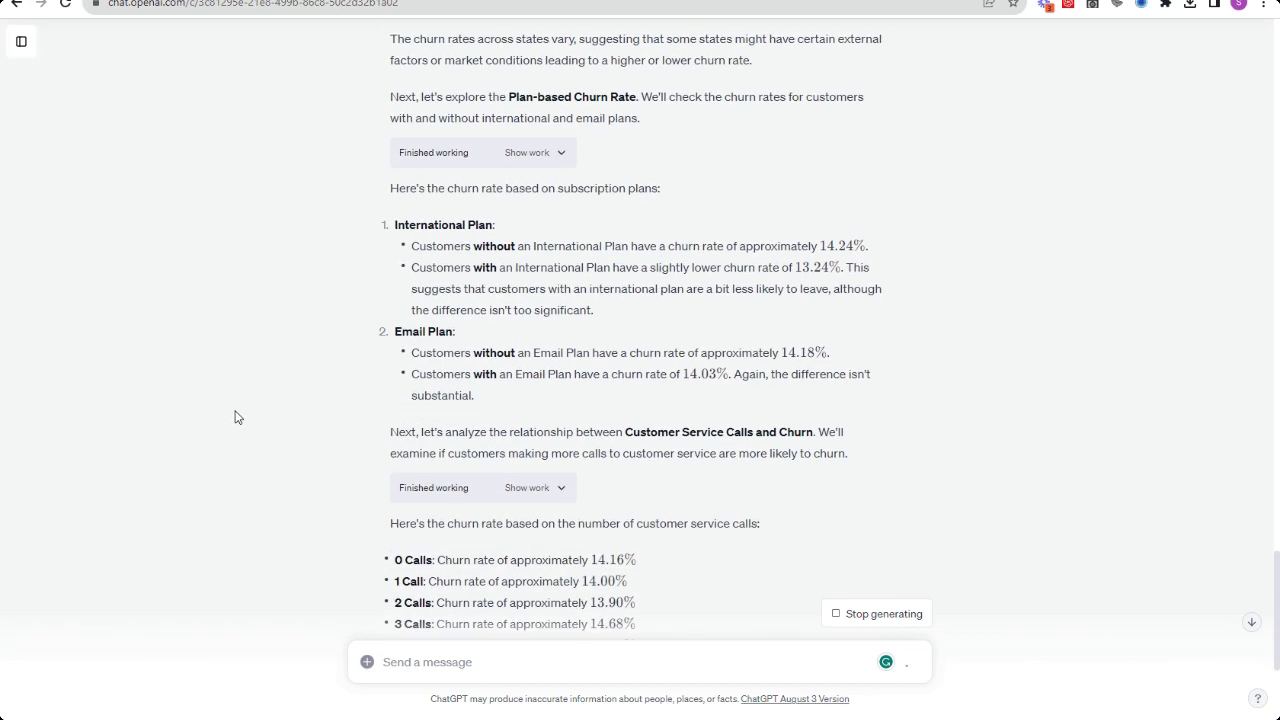
- Read the churn findings for the international and email plans and for the number of customer service calls
drag(436, 170, 898, 199)
drag(542, 213, 601, 238)
click(390, 366)
drag(412, 276, 866, 281)
drag(412, 298, 475, 320)
click(324, 316)
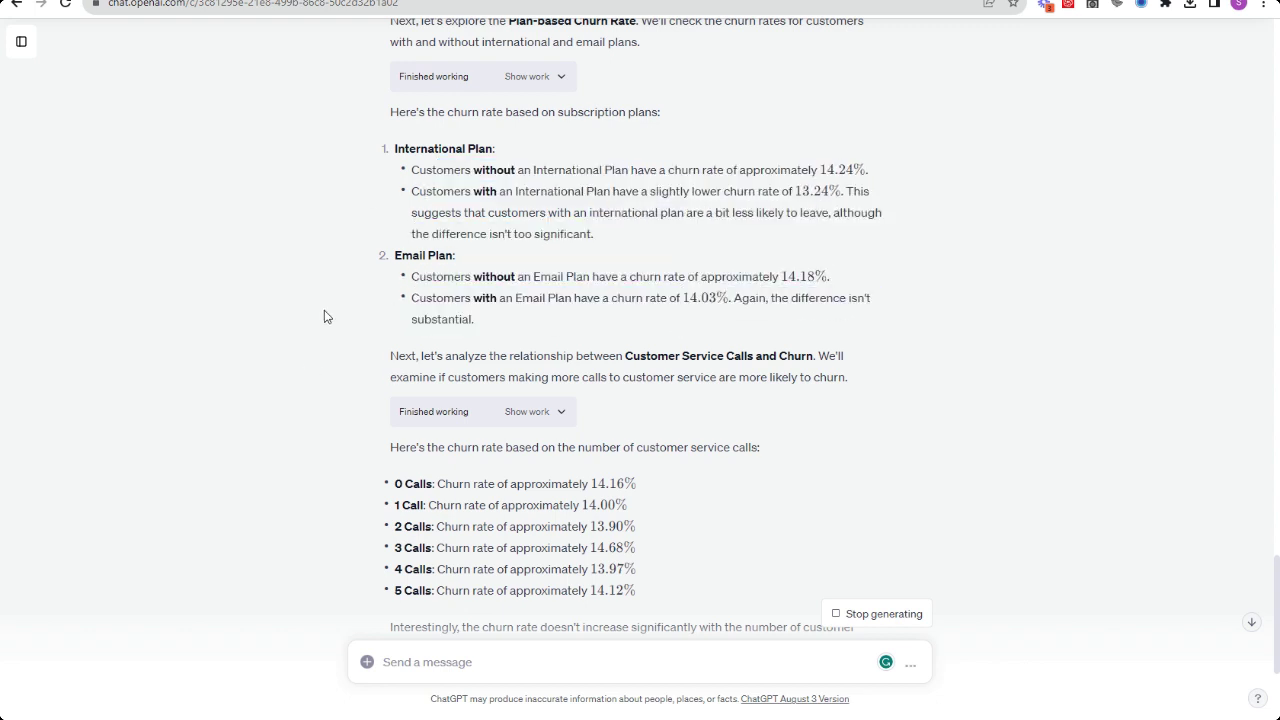
drag(394, 354, 866, 394)
click(866, 394)
scroll(344, 390, down, 2)
drag(390, 218, 637, 255)
drag(456, 398, 686, 398)
click(594, 418)
drag(674, 483, 384, 403)
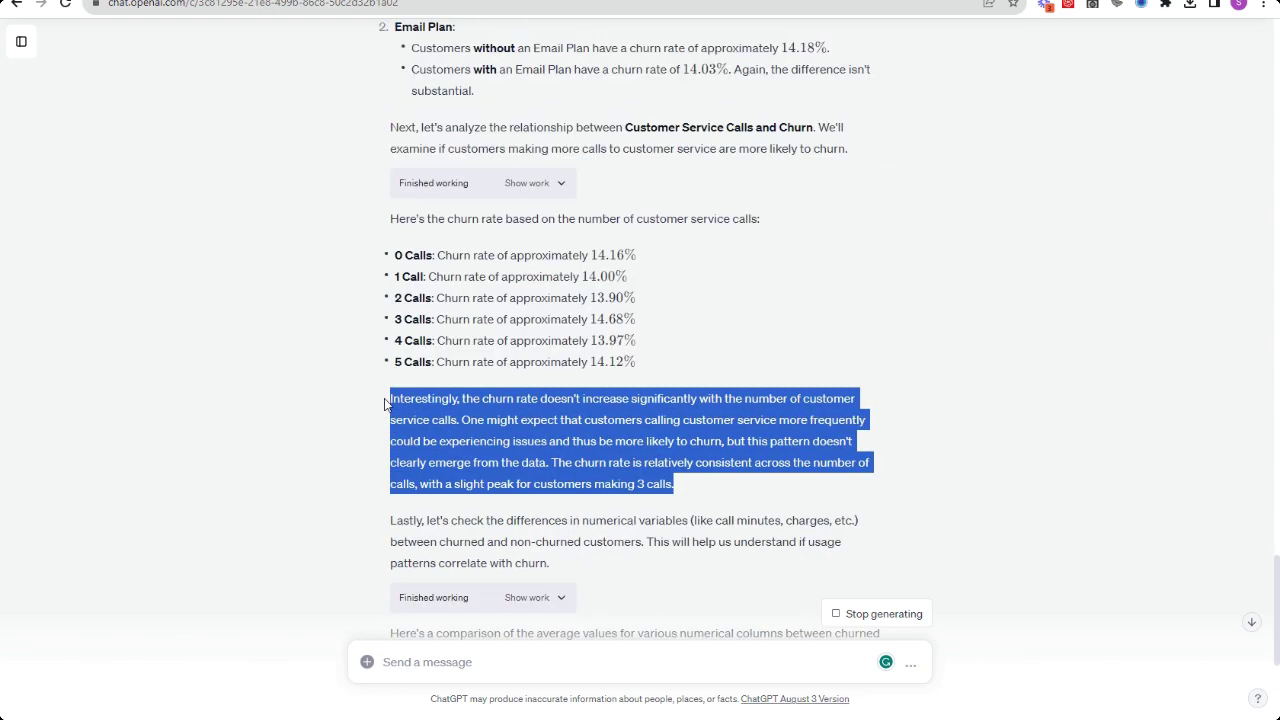
- Read the comparison of numerical variables between churned and non-churned customers and the closing conclusions of the churn analysis
scroll(507, 340, down, 1)
drag(548, 411, 390, 370)
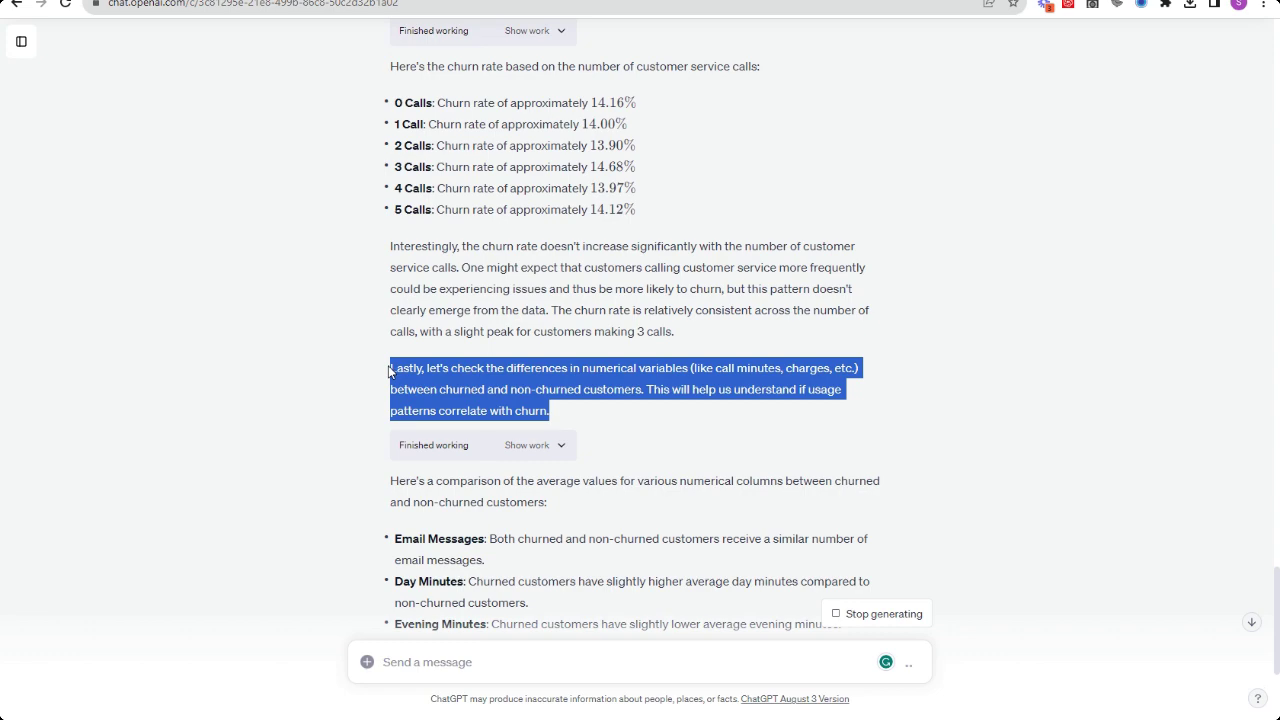
scroll(234, 389, down, 1)
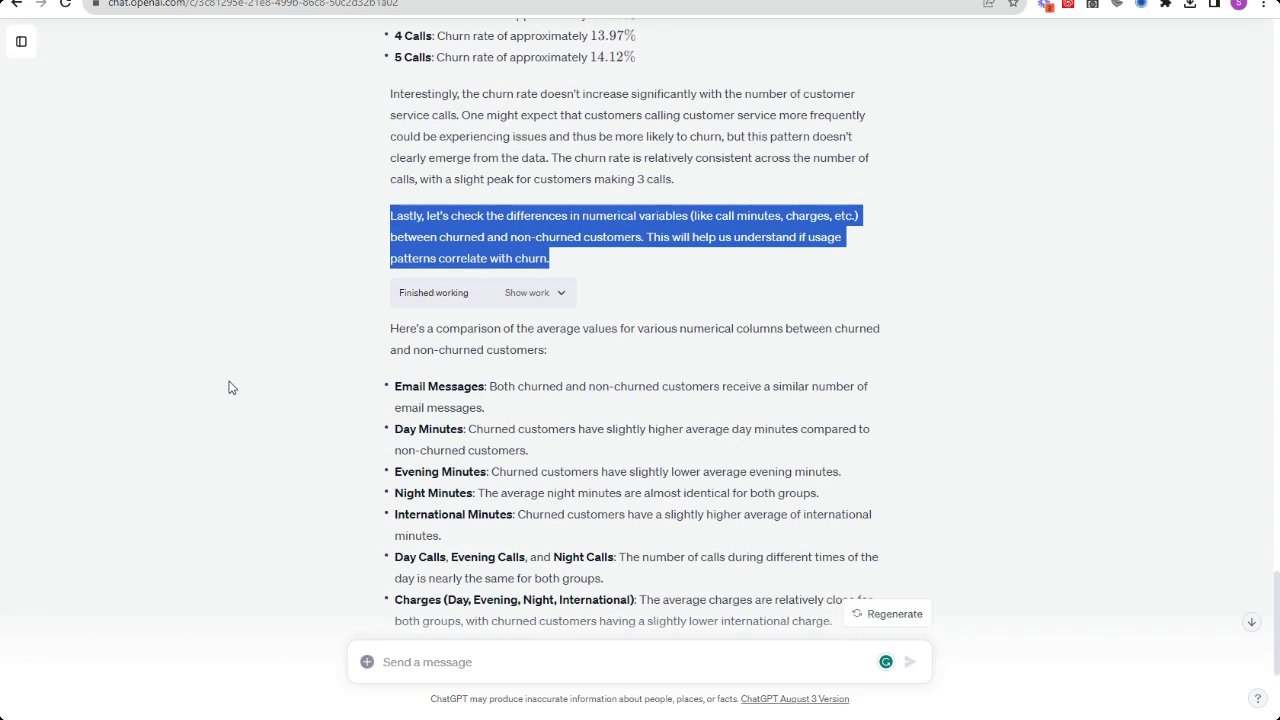
scroll(238, 374, down, 1)
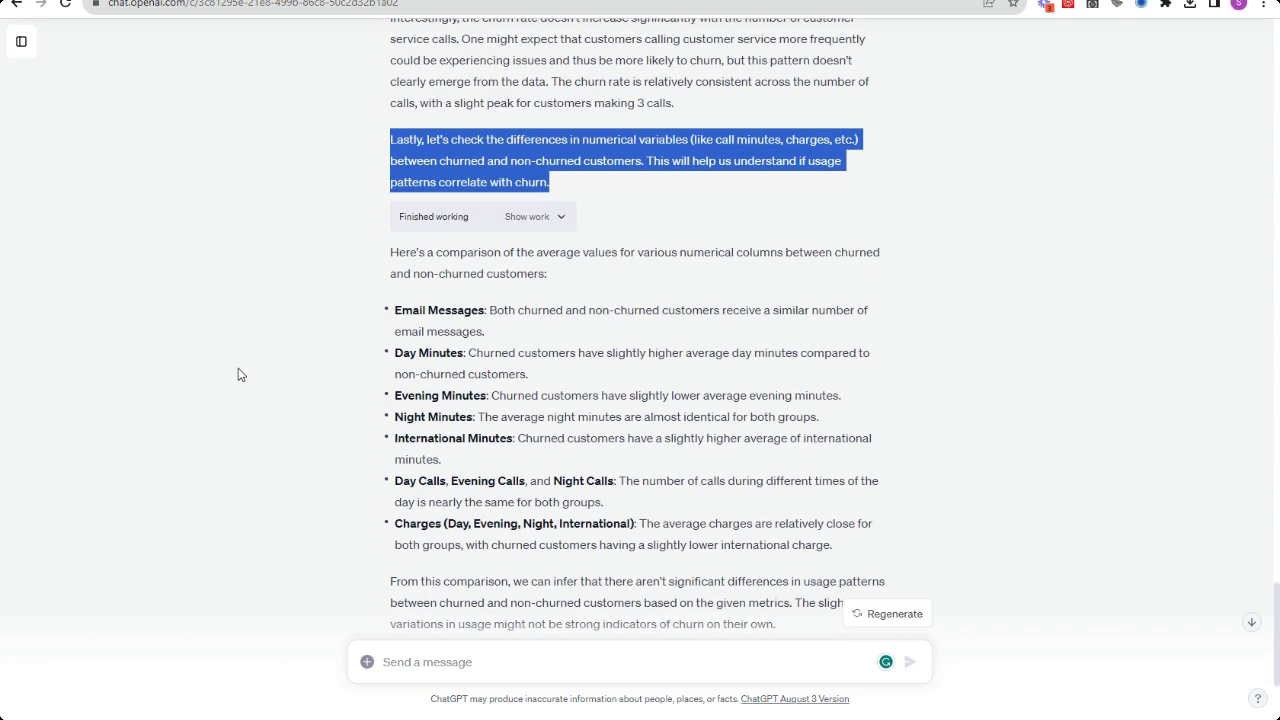
click(224, 317)
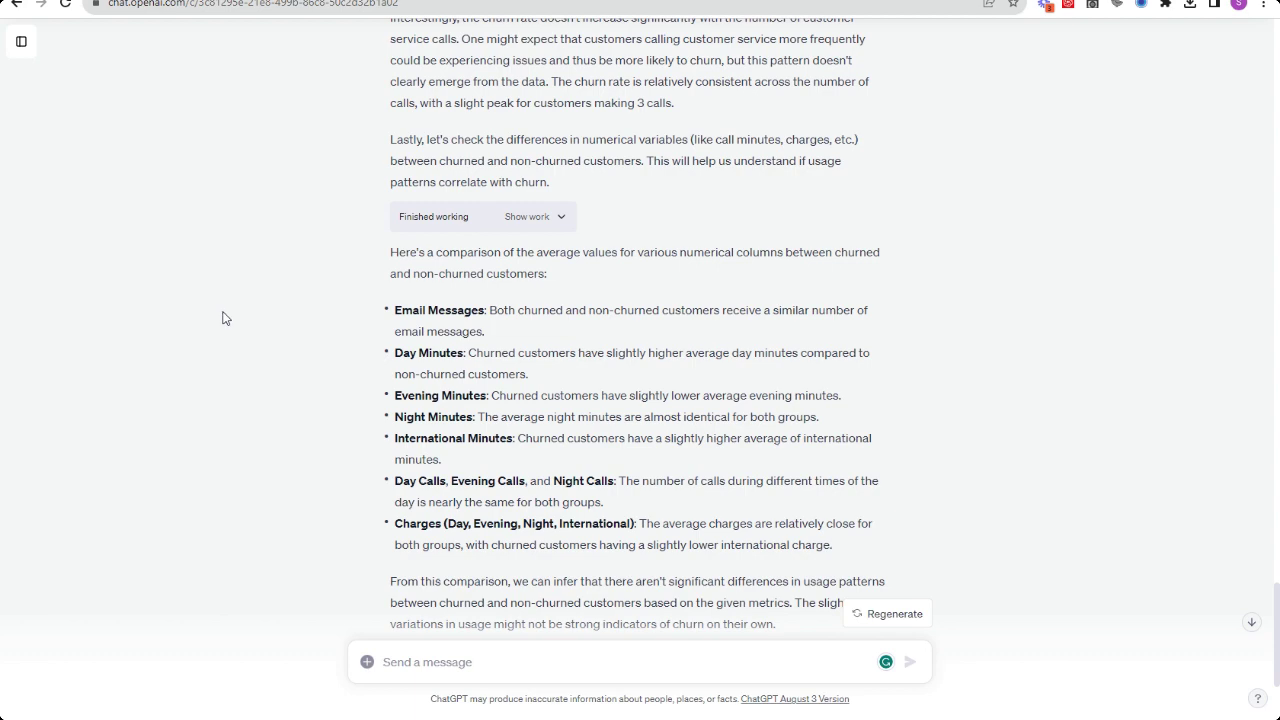
scroll(225, 319, down, 3)
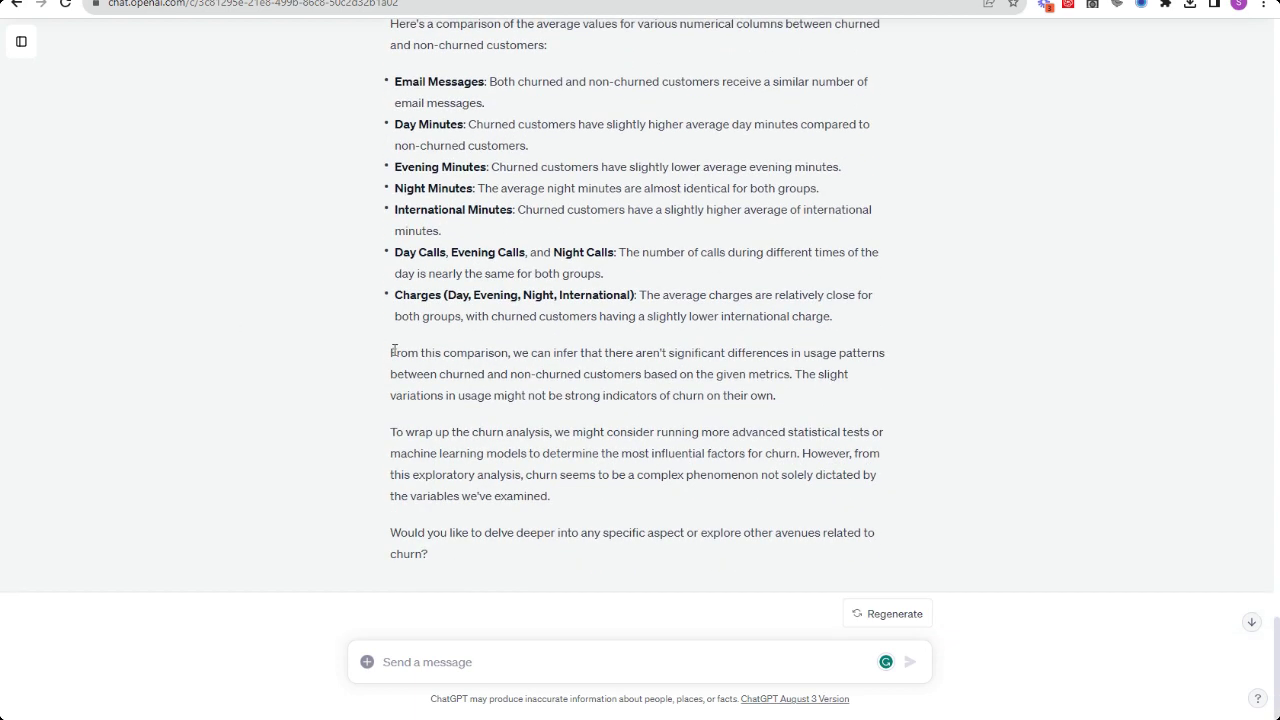
drag(391, 350, 795, 405)
drag(574, 496, 385, 432)
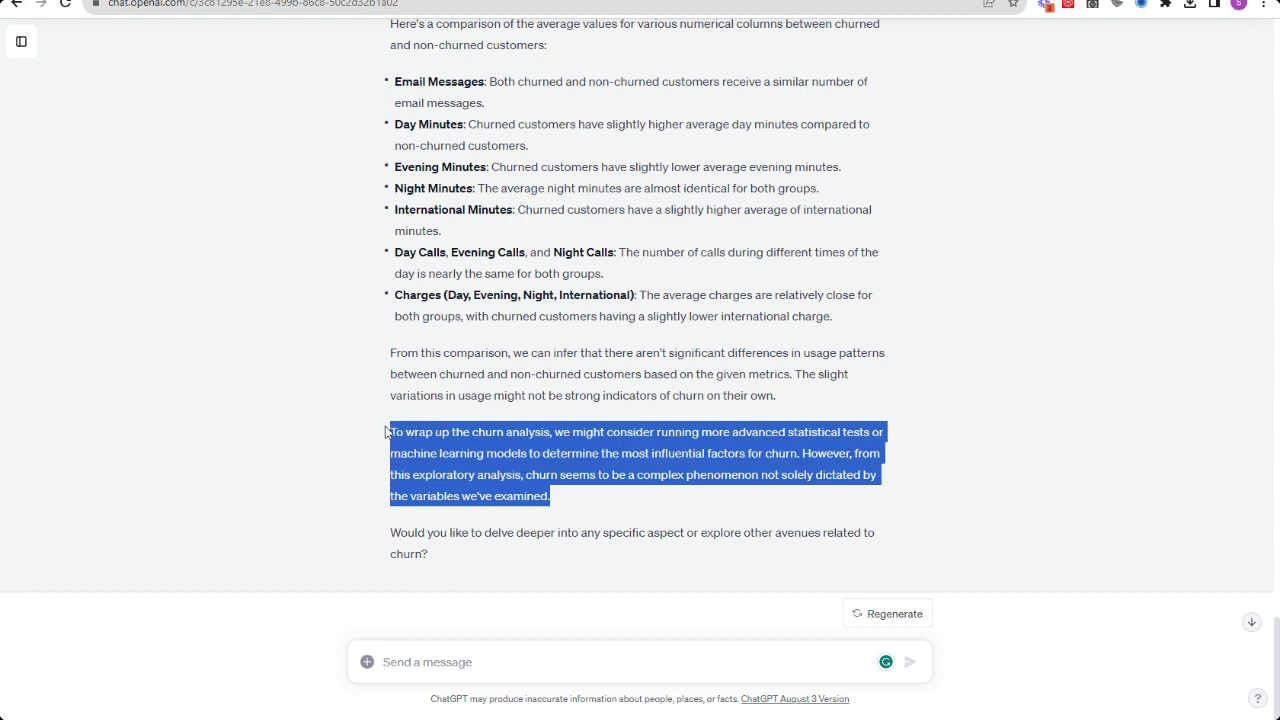
- Send the prompt "Can you show me a visualization of all the State-wise Churn Rates"
click(568, 678)
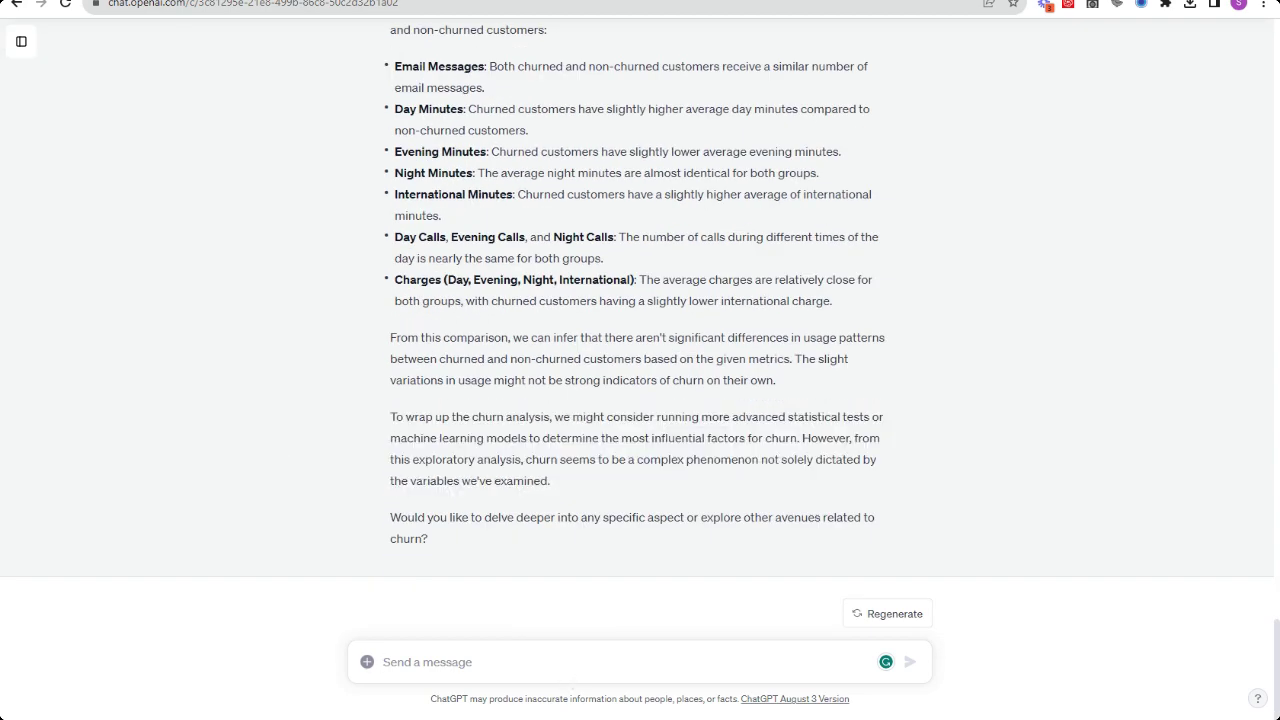
text(Can you show me a visualization)
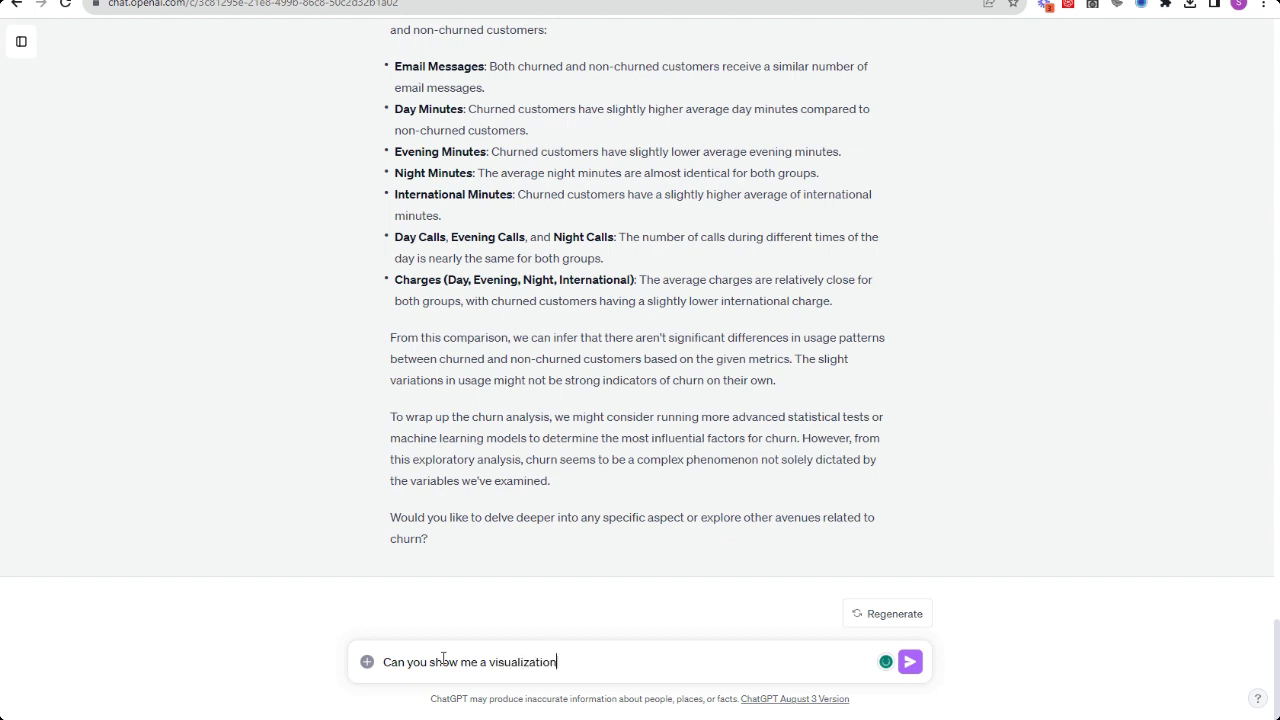
text( of all the State-wise Churn Rate:)
key(Return)
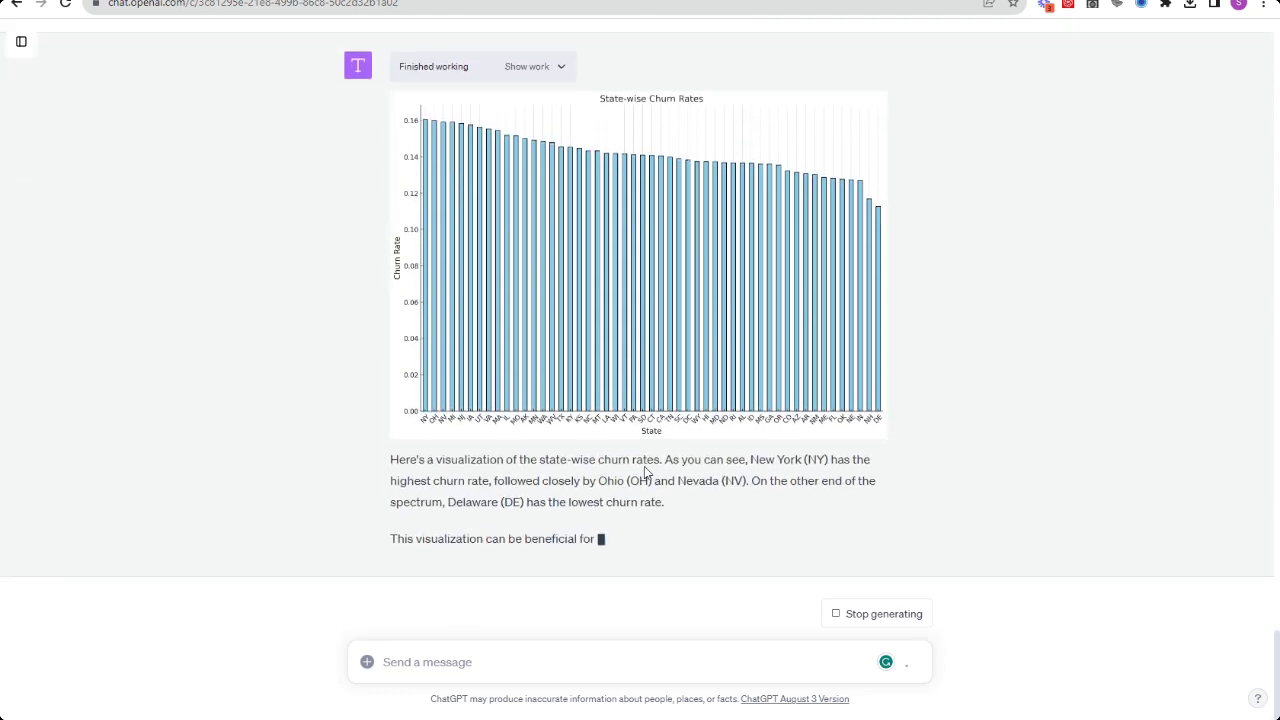
- Examine the State-wise Churn Rates bar chart and compare it with the earlier New York and Delaware findings
drag(371, 411, 729, 468)
click(729, 468)
scroll(723, 471, up, 10)
scroll(766, 357, down, 3)
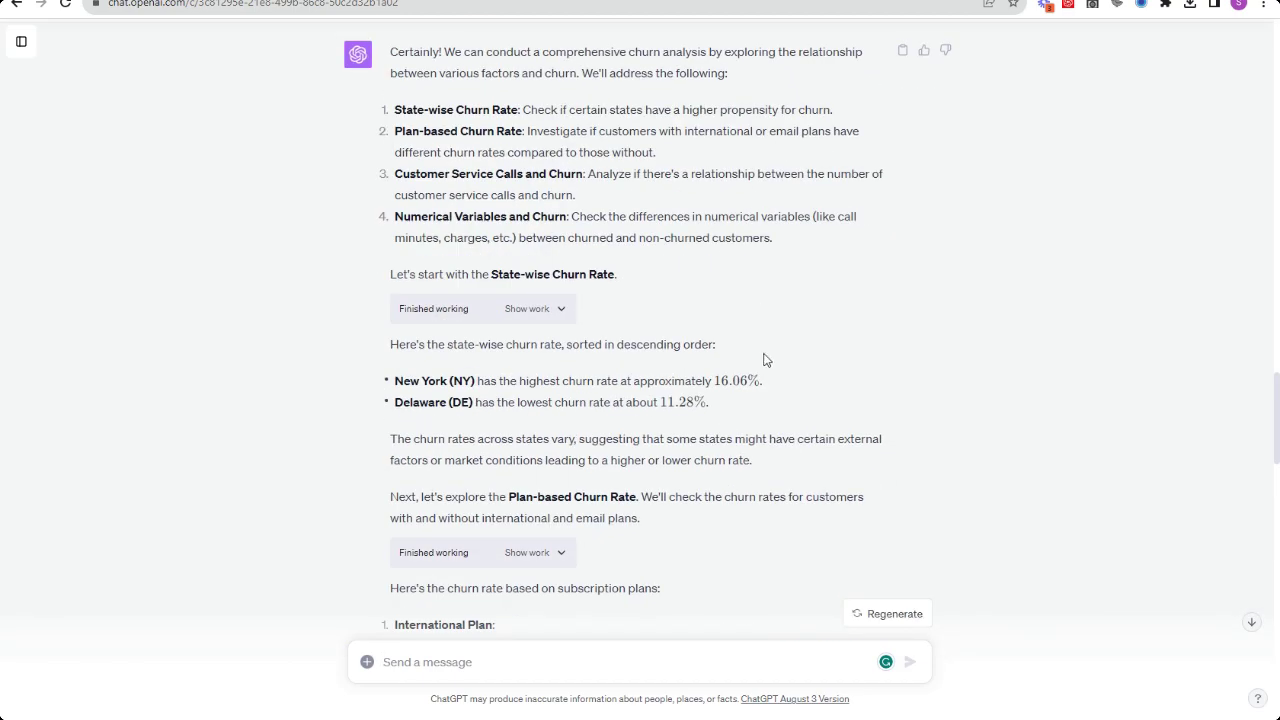
drag(766, 357, 444, 396)
click(350, 396)
scroll(350, 396, down, 10)
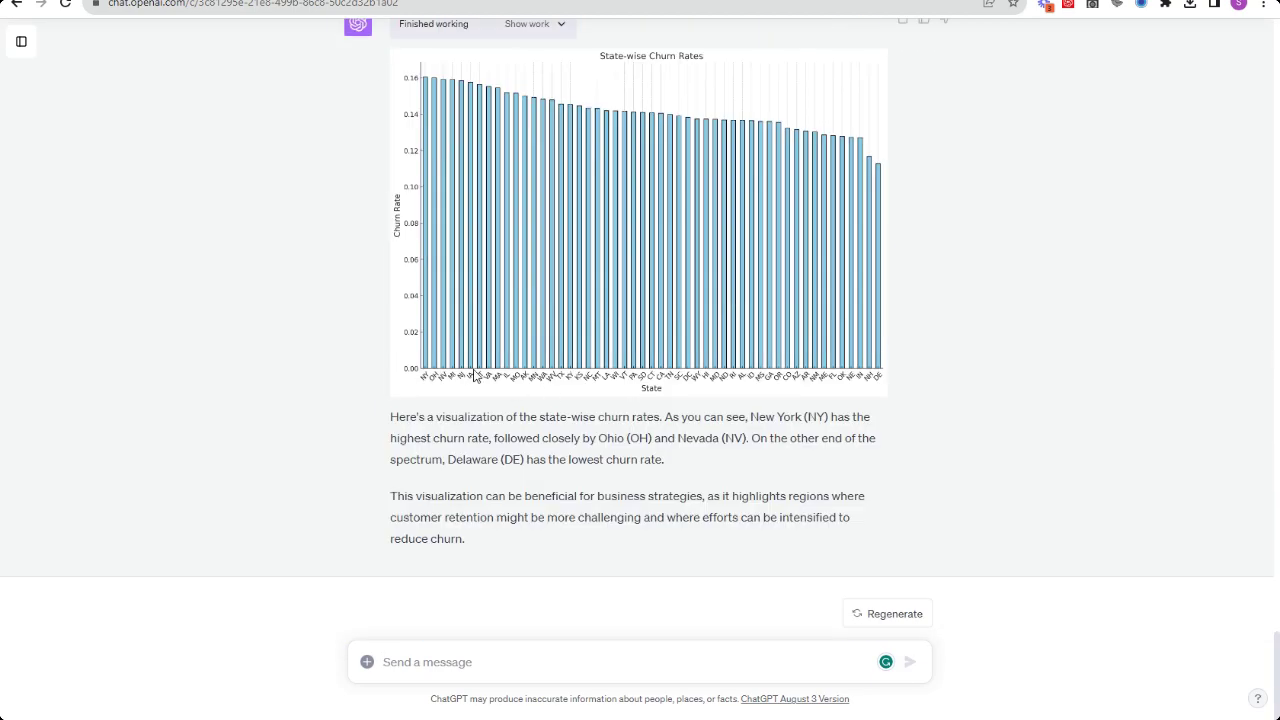
scroll(837, 378, up, 3)
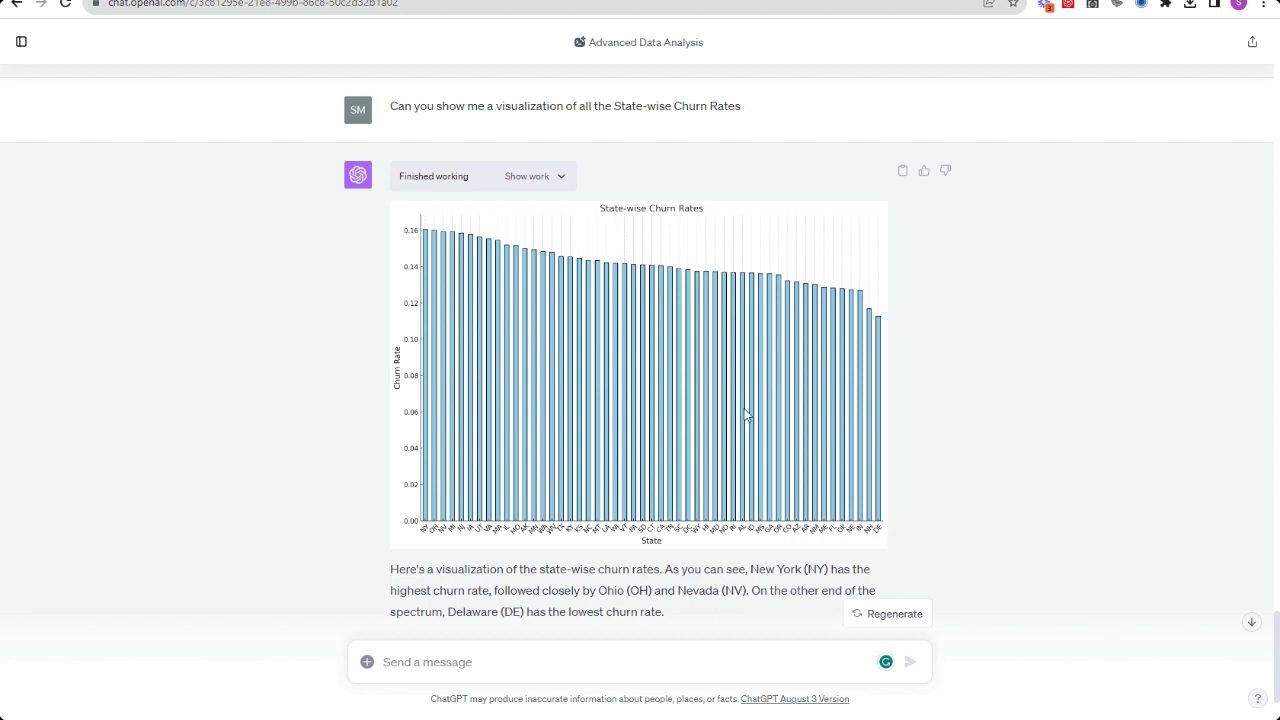
scroll(744, 408, down, 2)
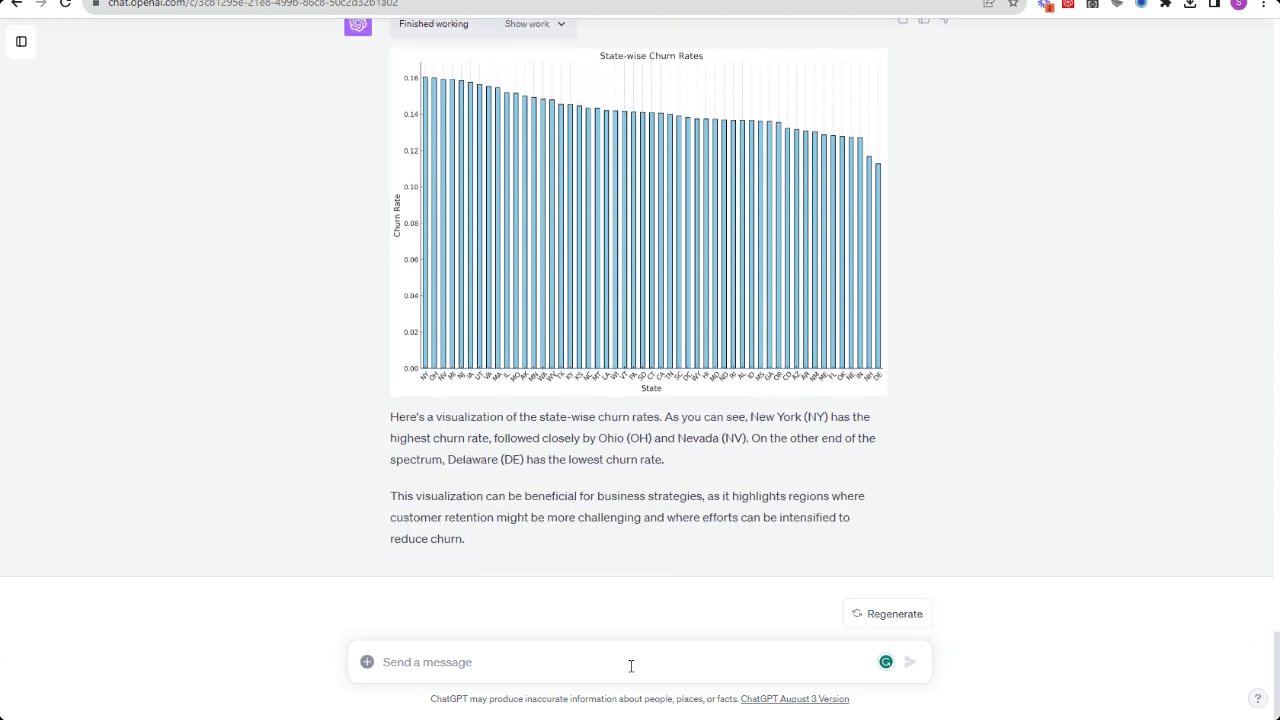
- Send the prompt "Can you showcase this visual spatially across a map of USA"
click(631, 662)
text(Can you showcase this visual spatially across a map)
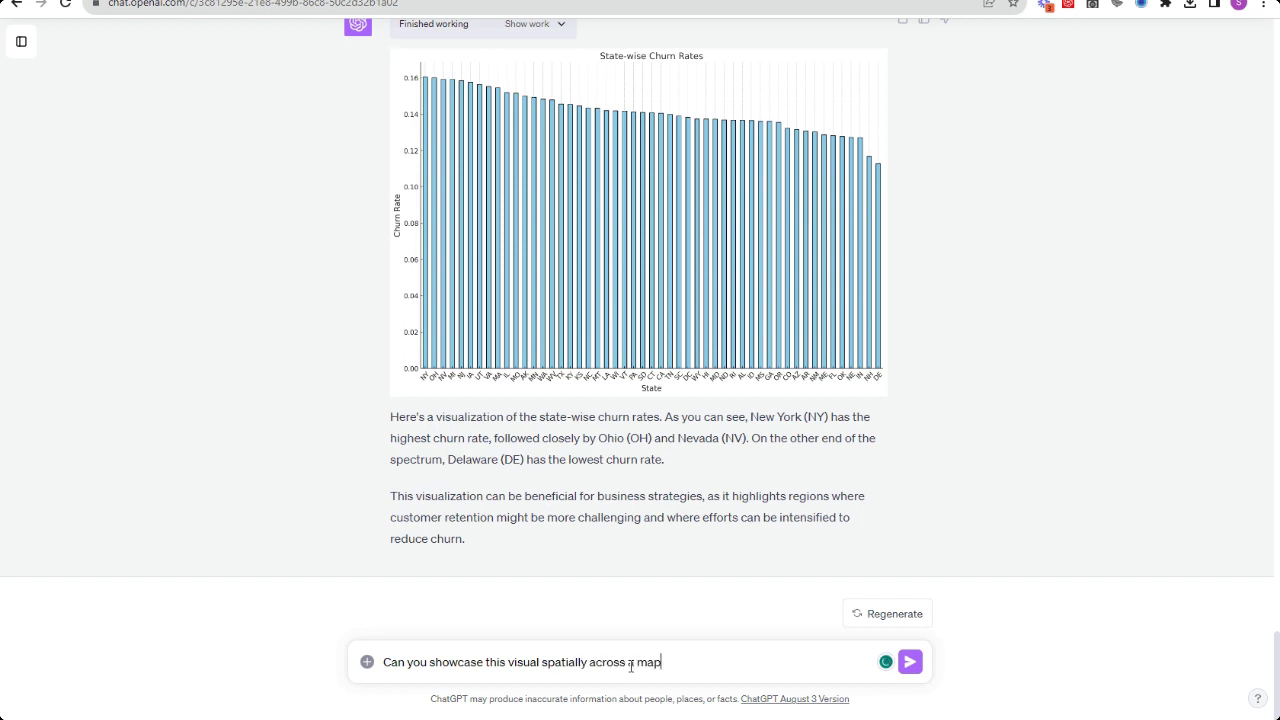
text( of USA)
key(Return)
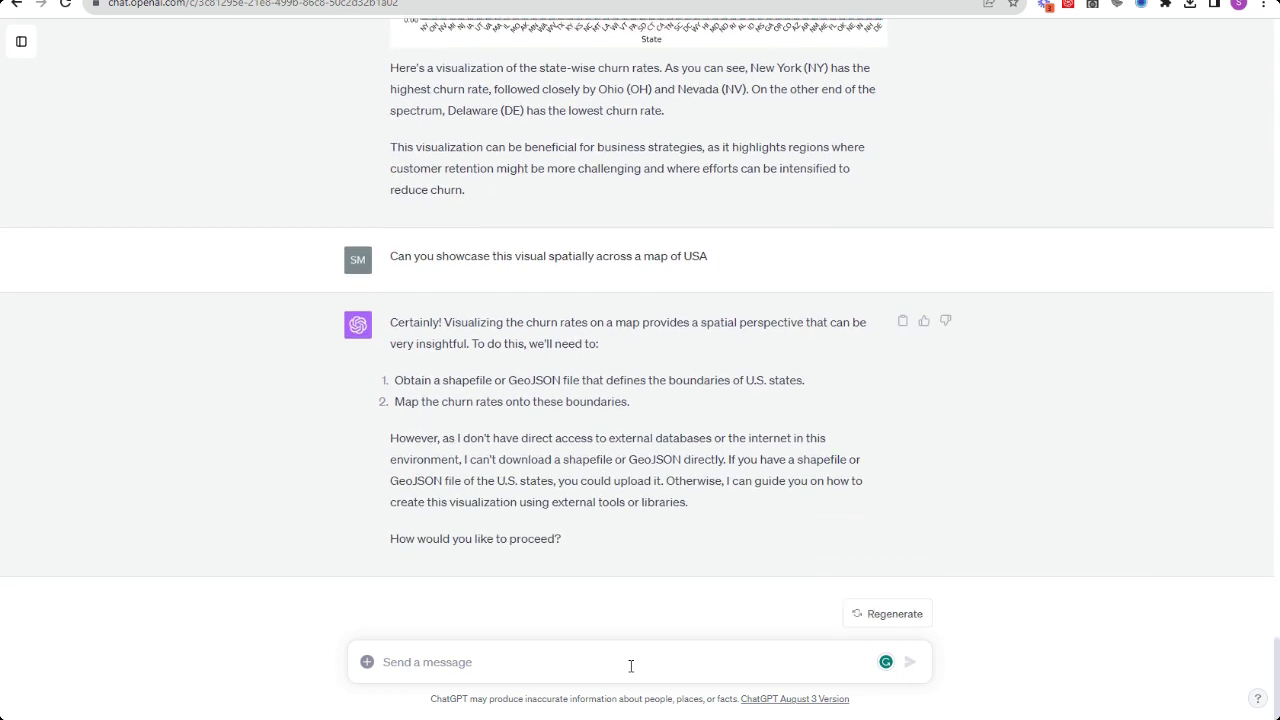
- Ask ChatGPT to use a python library to showcase the churn rates on a map of the US somehow
text(Can you use a python library to)
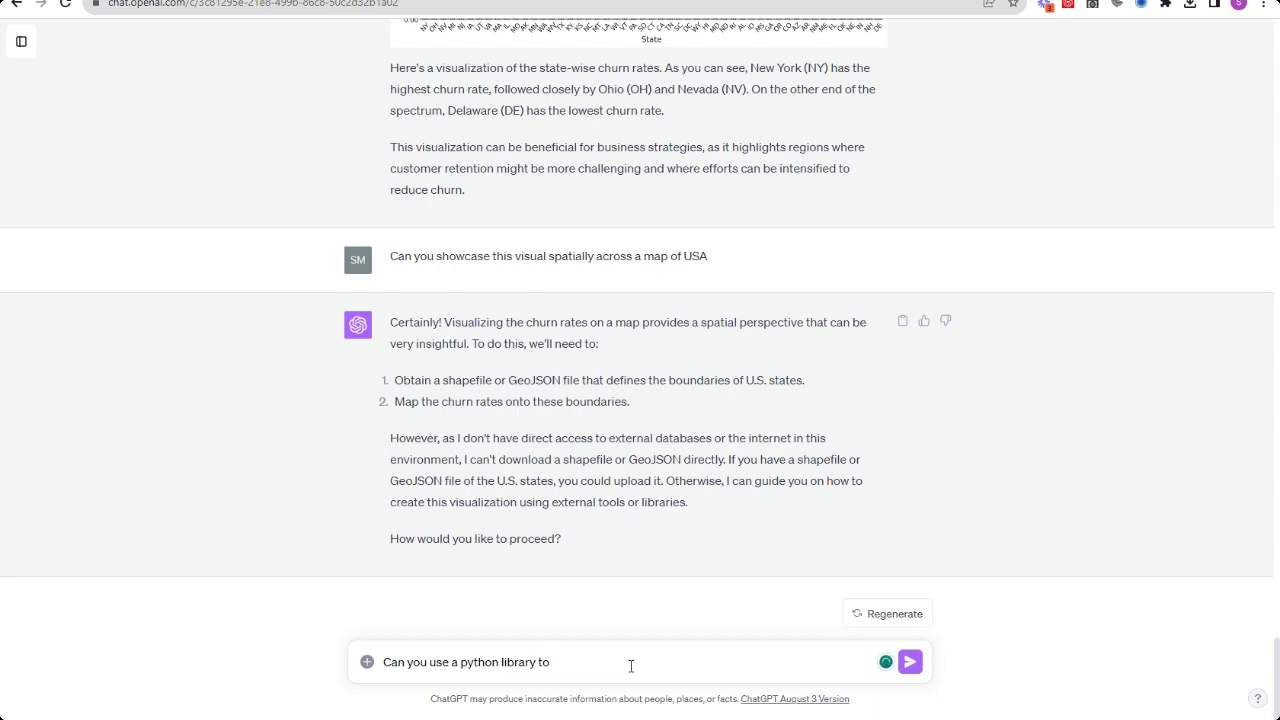
text( showcase this on a map of US somehow)
key(Return)
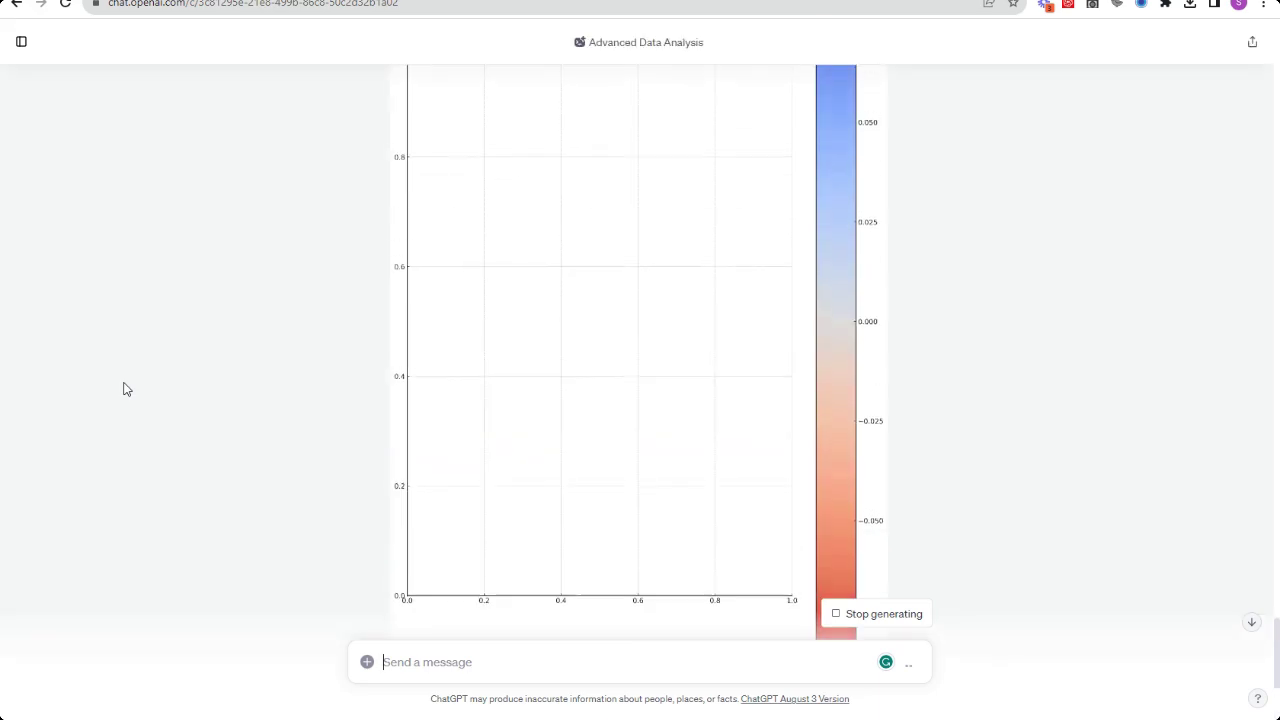
- Inspect the generated map plot and the geopandas code behind it
scroll(560, 117, up, 5)
click(560, 117)
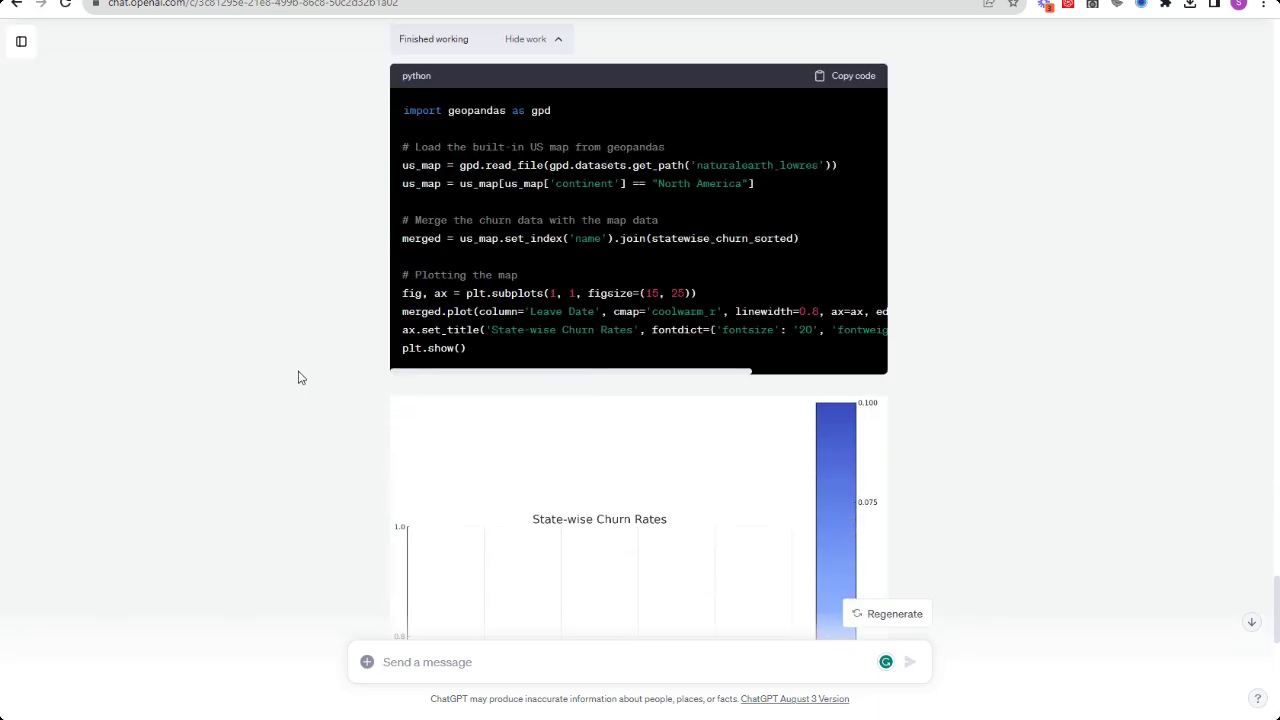
scroll(400, 257, down, 2)
scroll(480, 262, up, 4)
click(540, 266)
scroll(569, 423, down, 7)
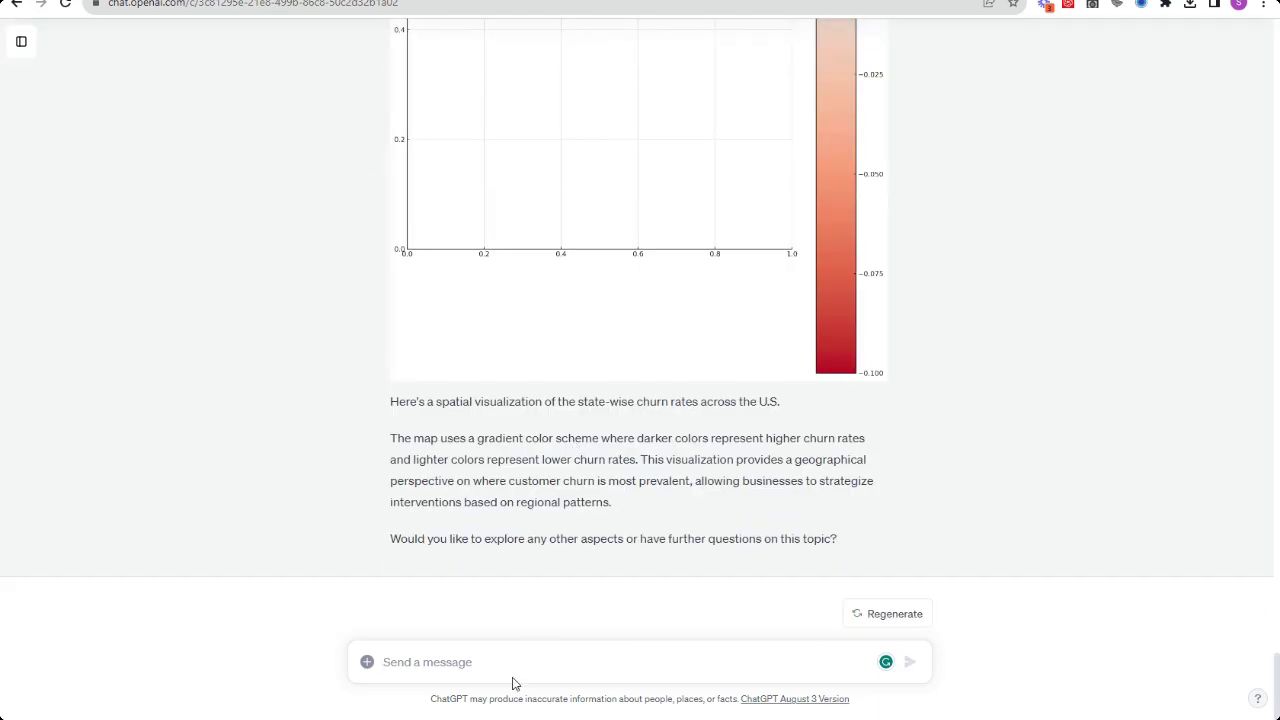
- Send the message "I'm not seeing a map within the visualization?" and read the explanation about the plotly library
click(524, 662)
text(I'm not seeing a map within the visualiza)
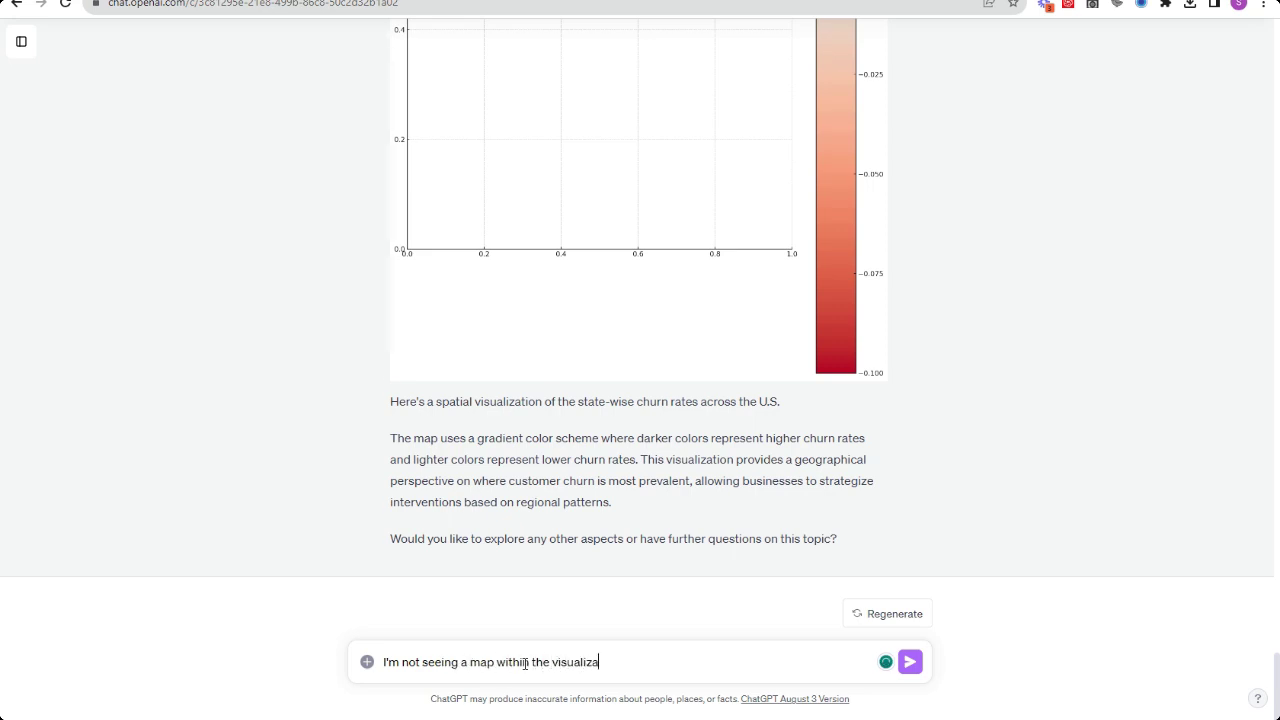
text(tion?)
key(Return)
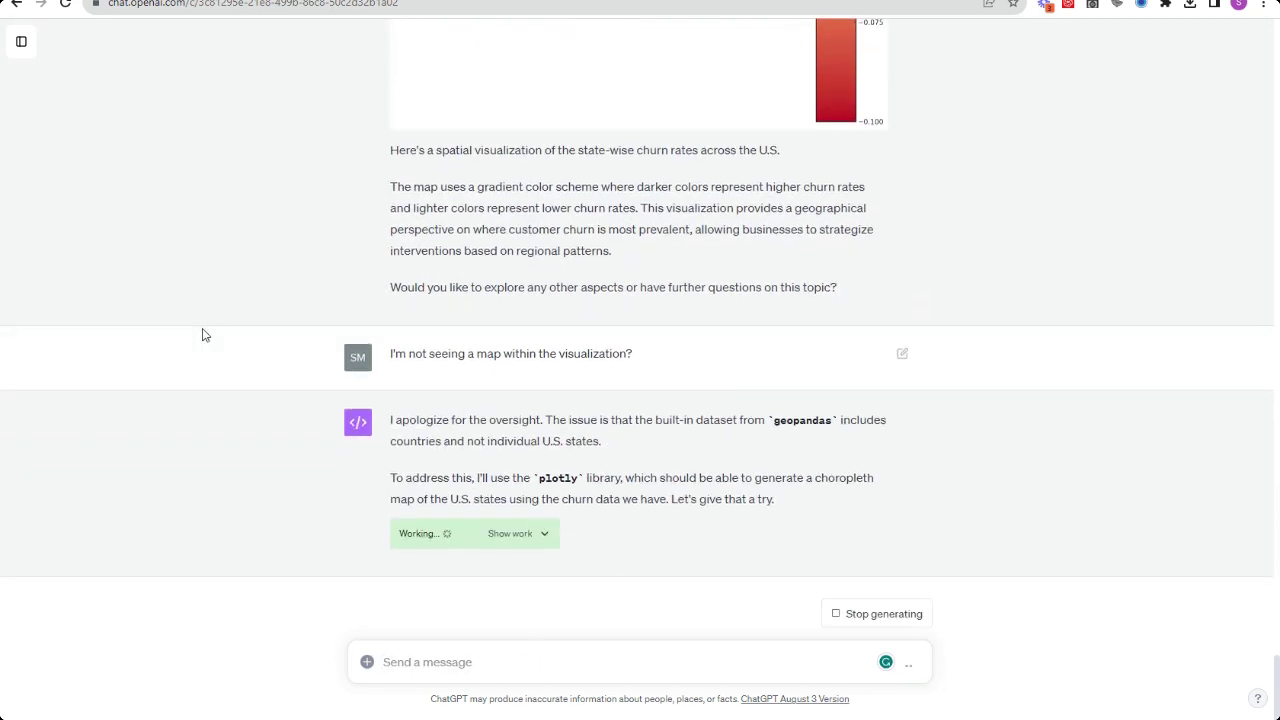
drag(476, 478, 687, 478)
drag(876, 478, 622, 478)
click(703, 499)
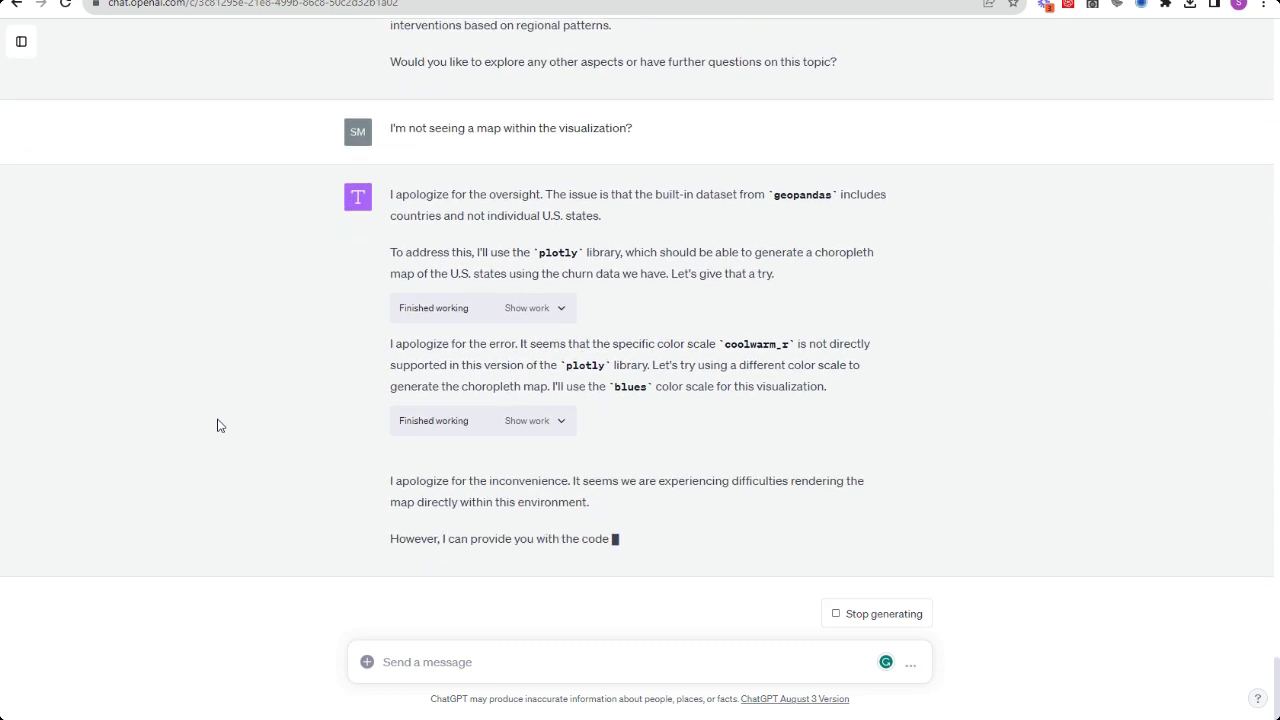
- Send the prompt "Ok can you give me the full code for a fresh notebook"
click(606, 668)
text(Ok let's)
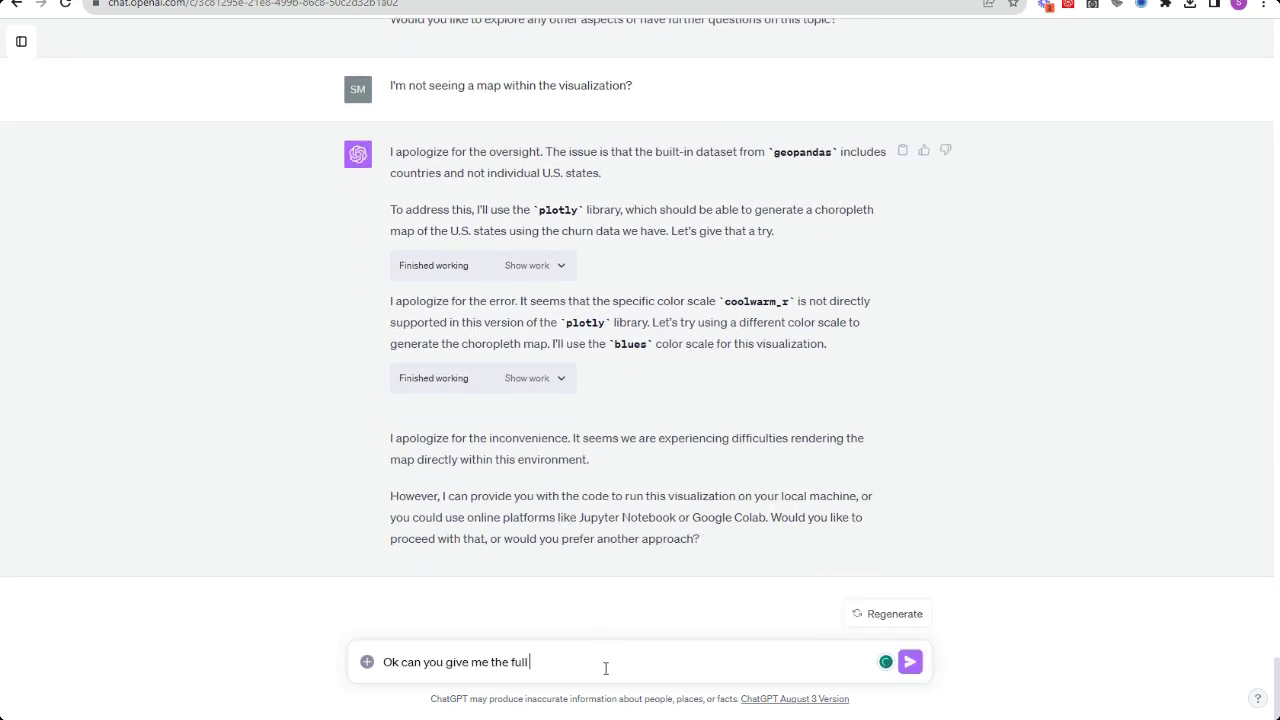
text(tebook)
key(Return)
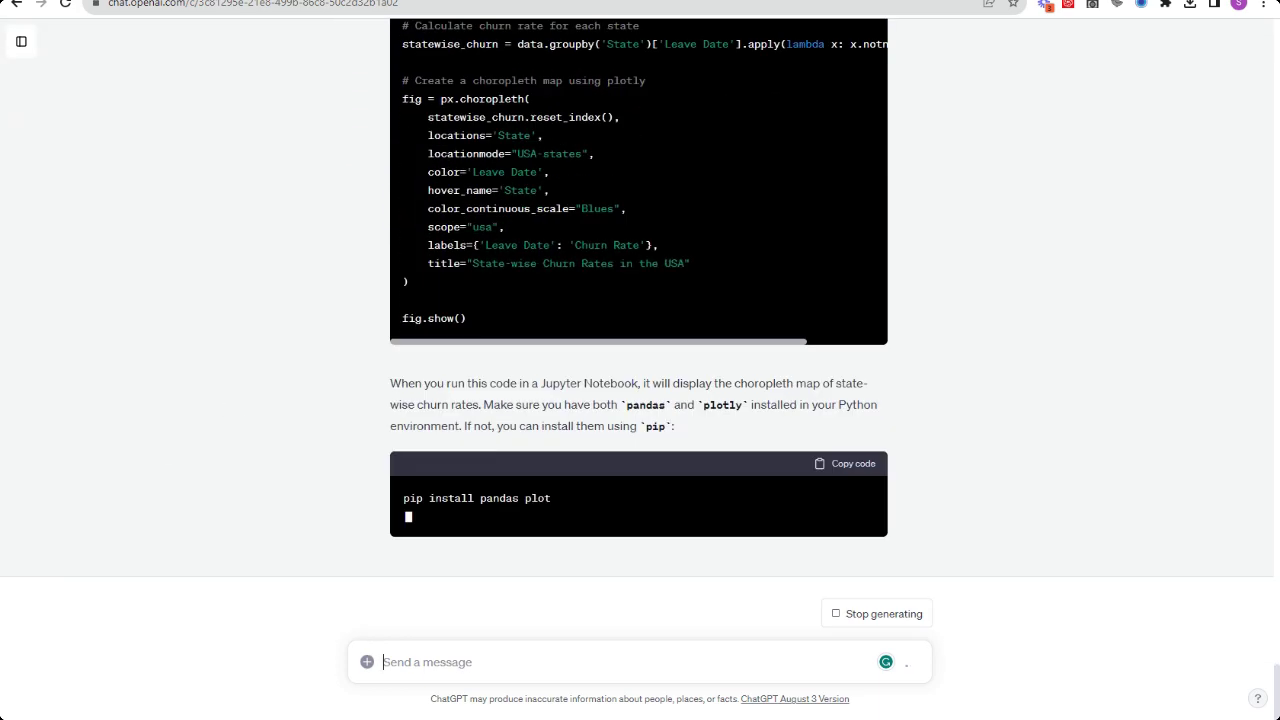
click(367, 661)
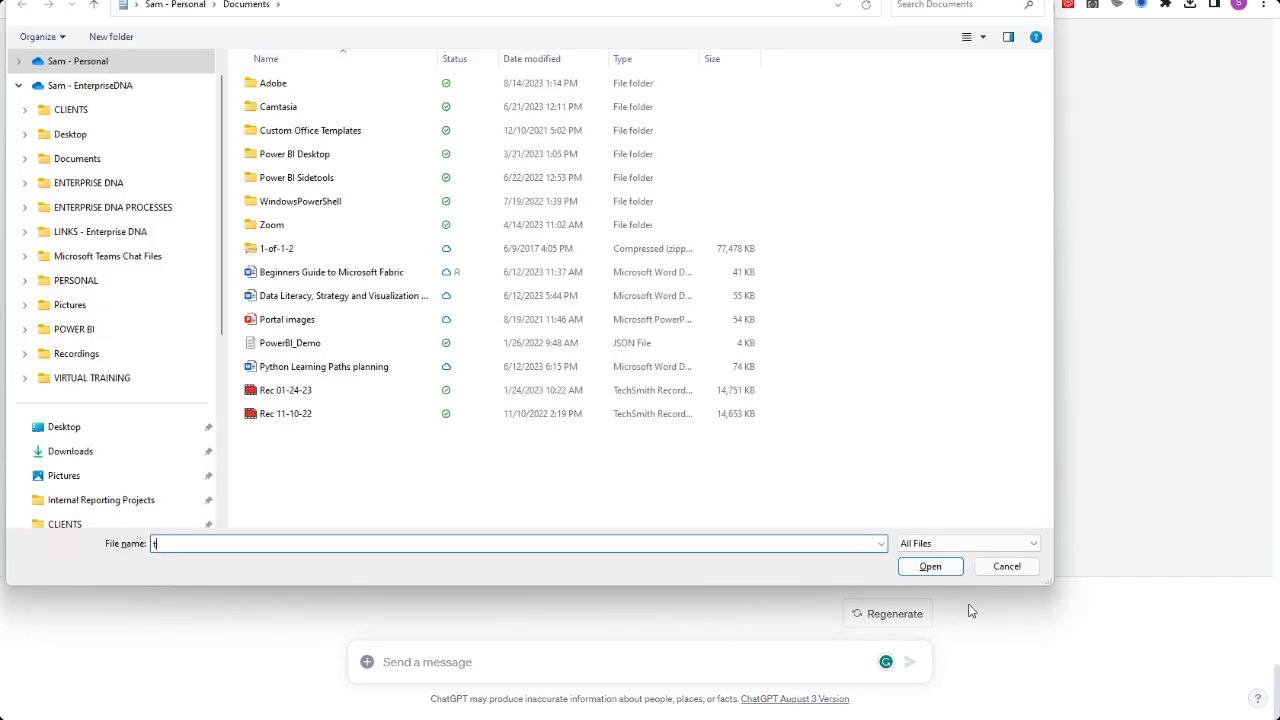
click(1006, 566)
scroll(839, 258, up, 4)
scroll(838, 264, down, 4)
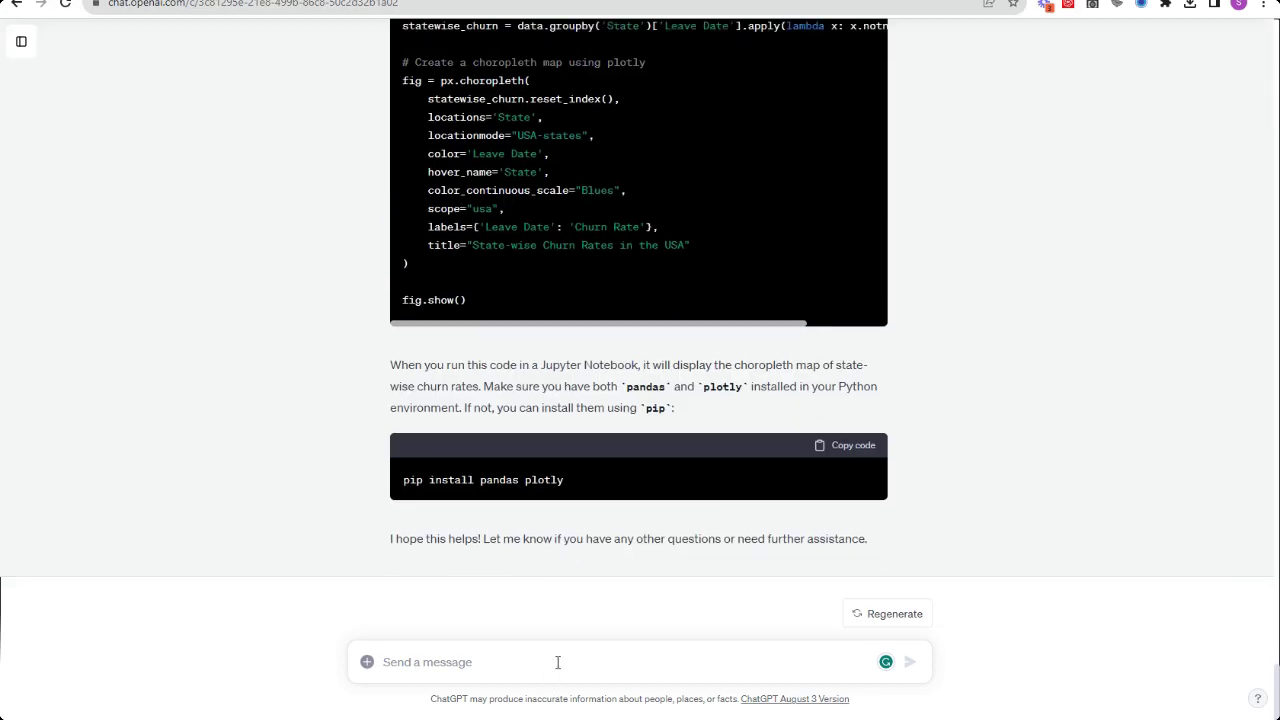
- Send the reply "Ok thanks for this"
text(Ok thanks for this)
key(Return)
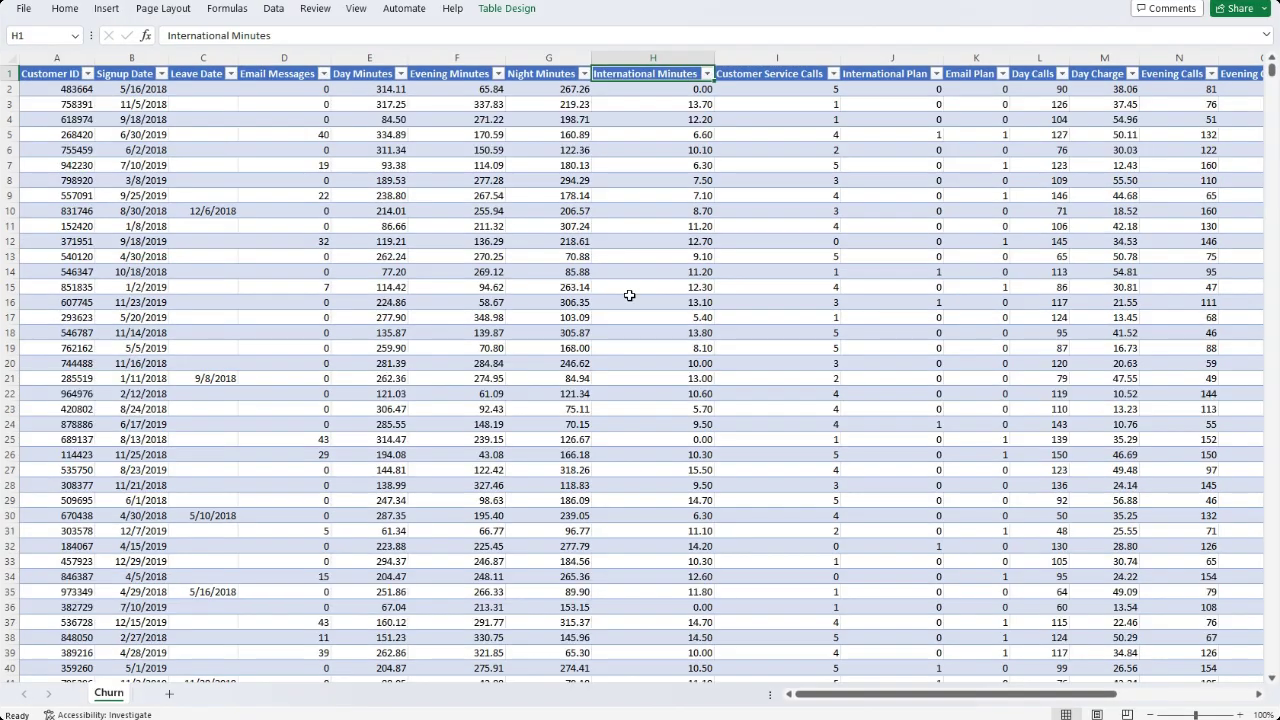
- Look through the columns of the Churn sheet in Excel, including the plan, calls, charge, state and phone columns
click(500, 226)
key(ctrl+Right)
key(Left)
key(Left)
key(Left)
key(Left)
key(Left)
key(Left)
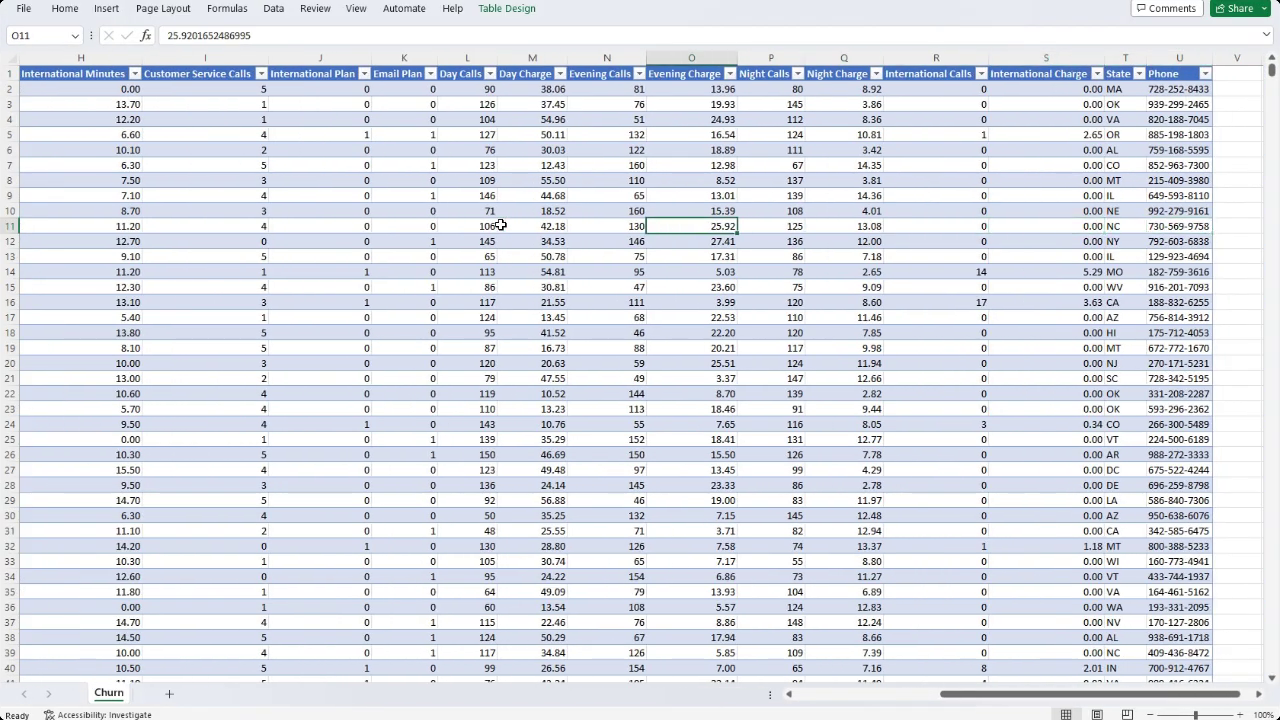
key(Left)
key(Left)
key(Left)
key(Left)
key(Left)
key(Left)
key(Right)
key(Right)
key(Right)
key(Right)
- Return to ChatGPT and request a deep dive into revenue analysis, which segments contribute most by total charges and how spending relates to churn
key(alt+Tab)
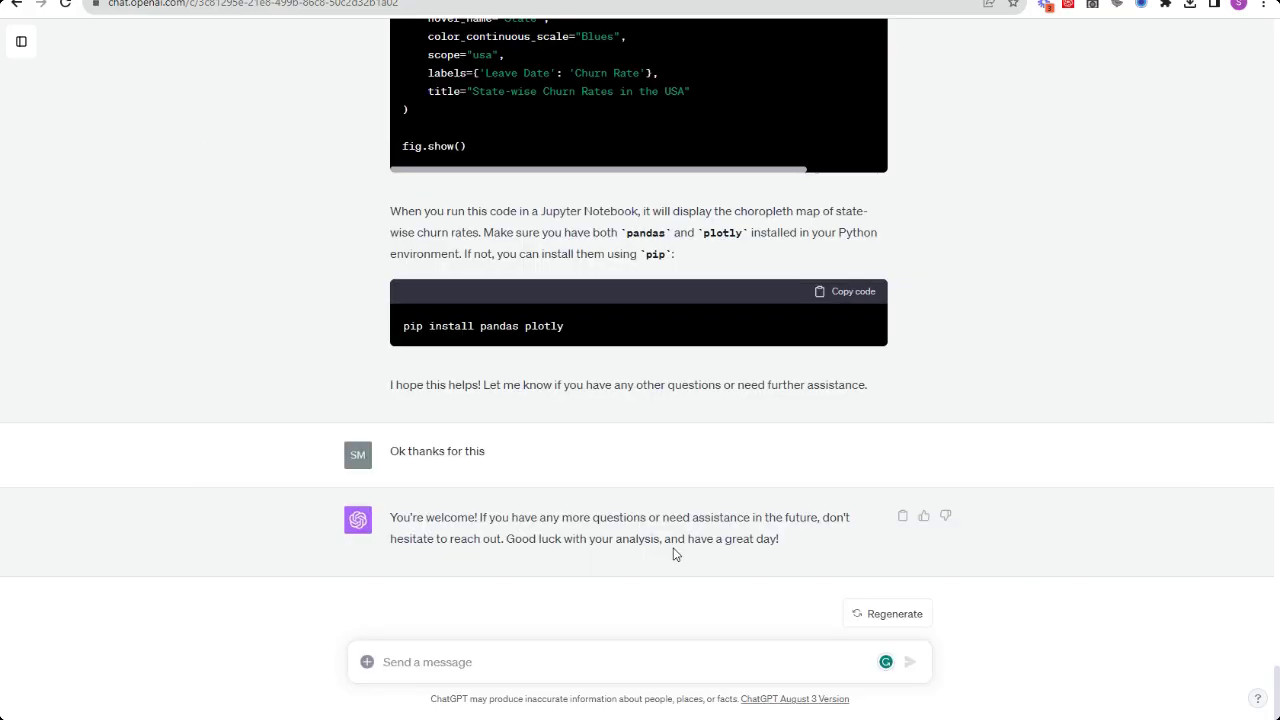
click(563, 662)
text(I'd like to complete a deep dive into)
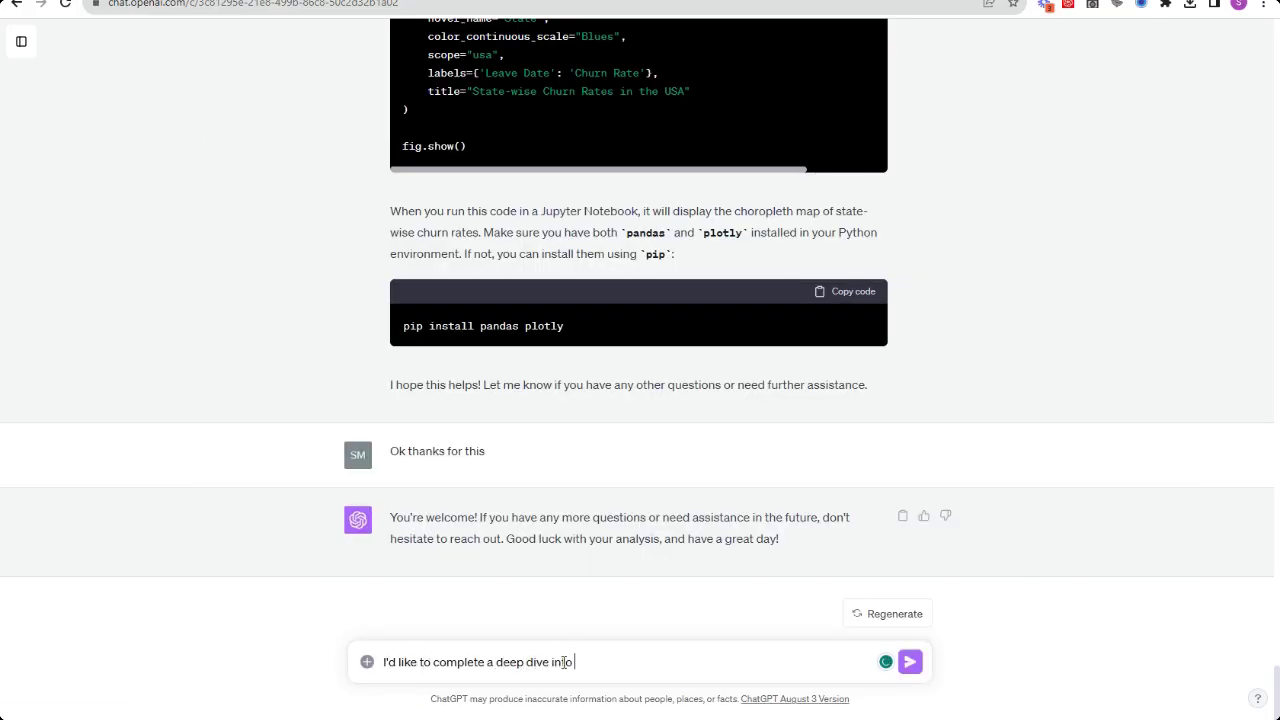
text( this area of analysis now)
key(shift+Return)
key(shift+Return)
text(Revenue Analysis: Investigate which segments of customers contribute the most to revenue (based on total charges) and if there's a relationship between spending and churn.)
key(Return)
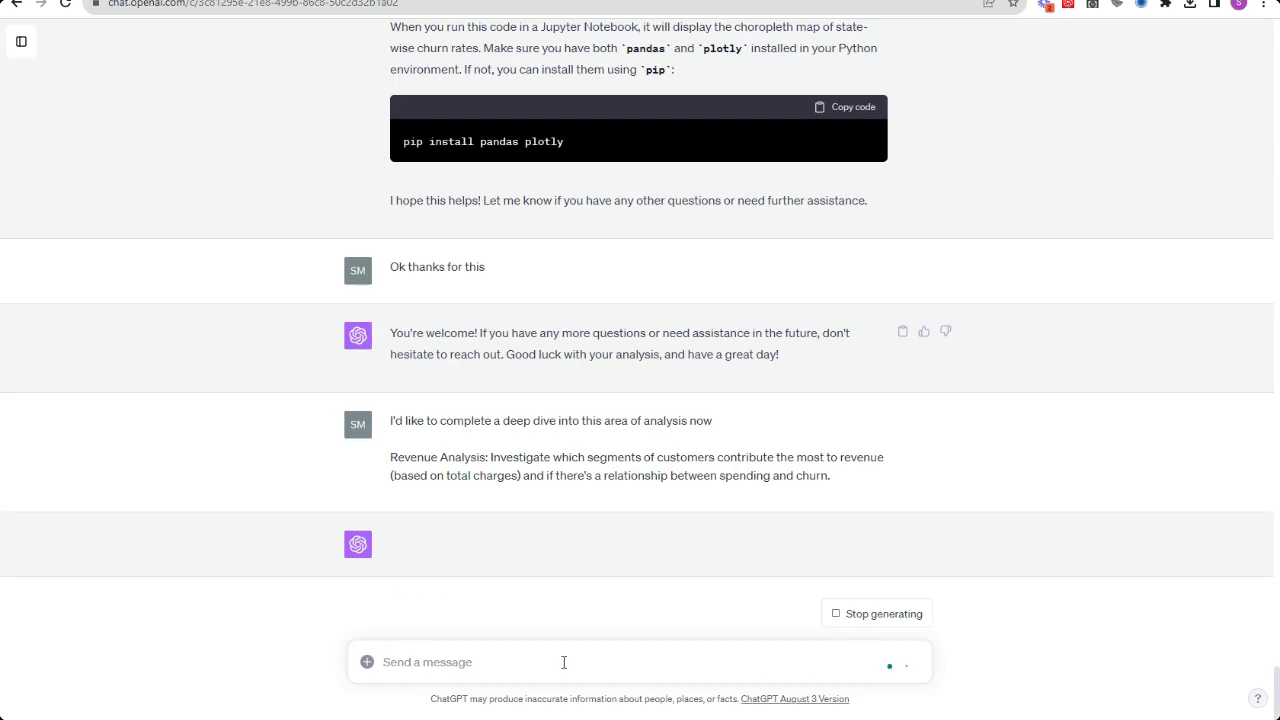
- Copy the full Jupyter Notebook code for the state-wise churn map from the earlier answer and return to the newest reply
scroll(75, 333, up, 10)
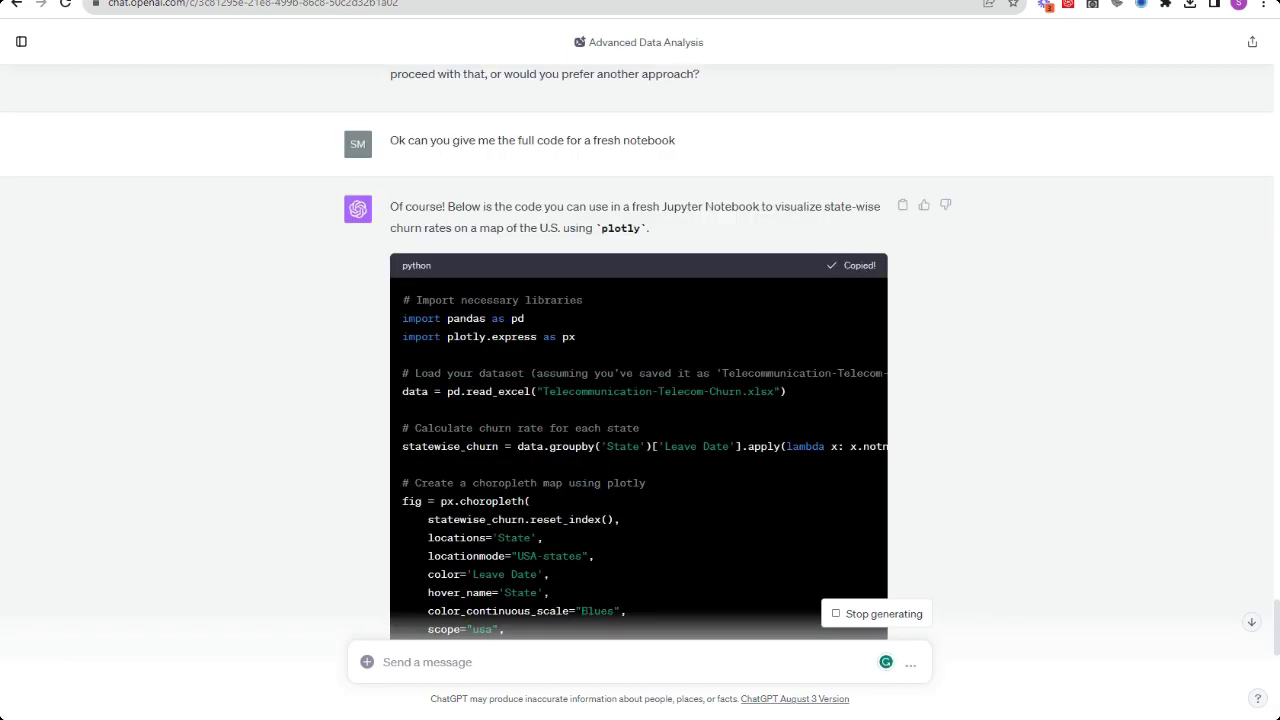
scroll(286, 311, down, 10)
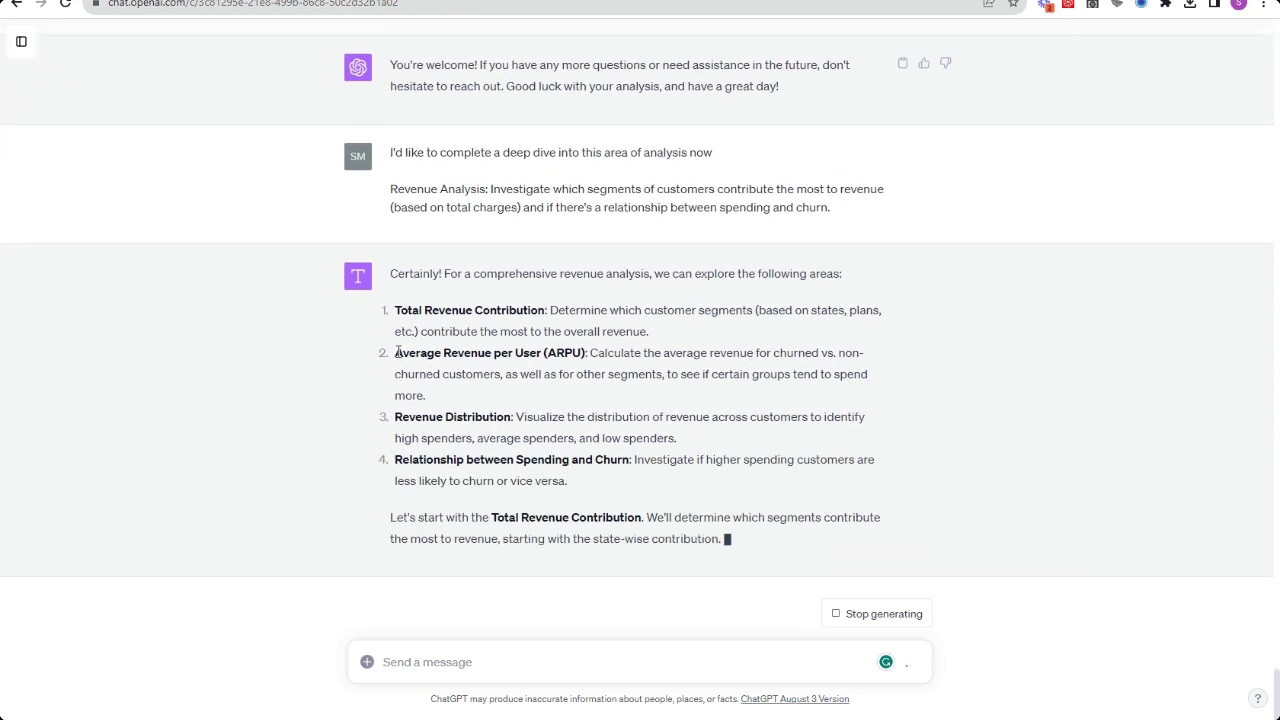
- Read the four planned revenue analysis areas, from total revenue contribution and ARPU to distribution and the spending-churn relationship
drag(396, 351, 472, 360)
drag(395, 377, 758, 412)
drag(568, 441, 394, 425)
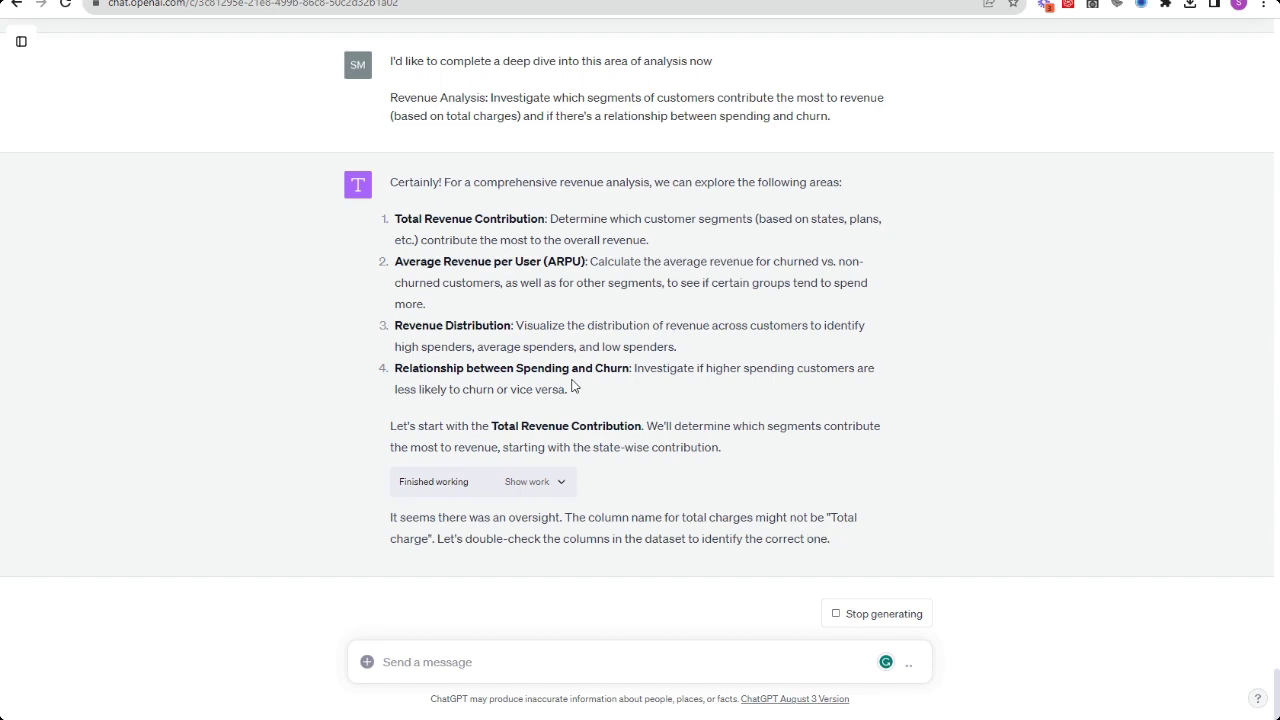
drag(574, 352, 392, 336)
drag(692, 309, 394, 256)
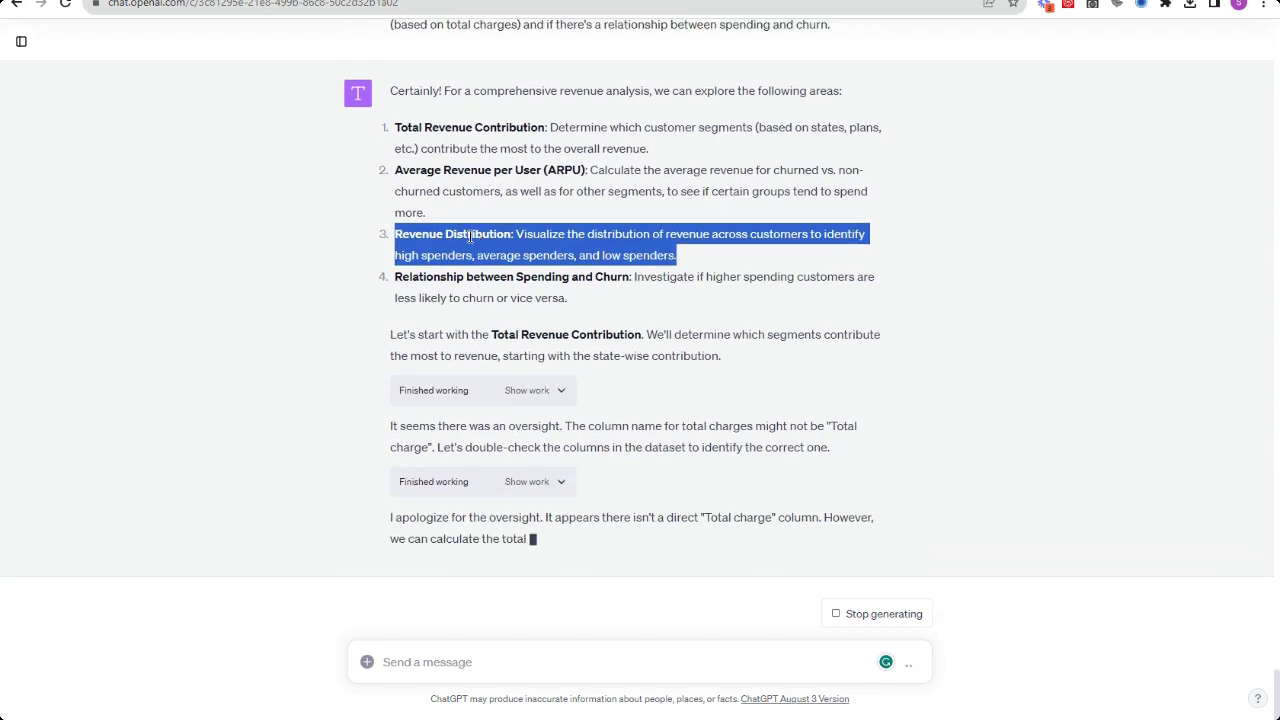
drag(466, 191, 398, 170)
click(517, 194)
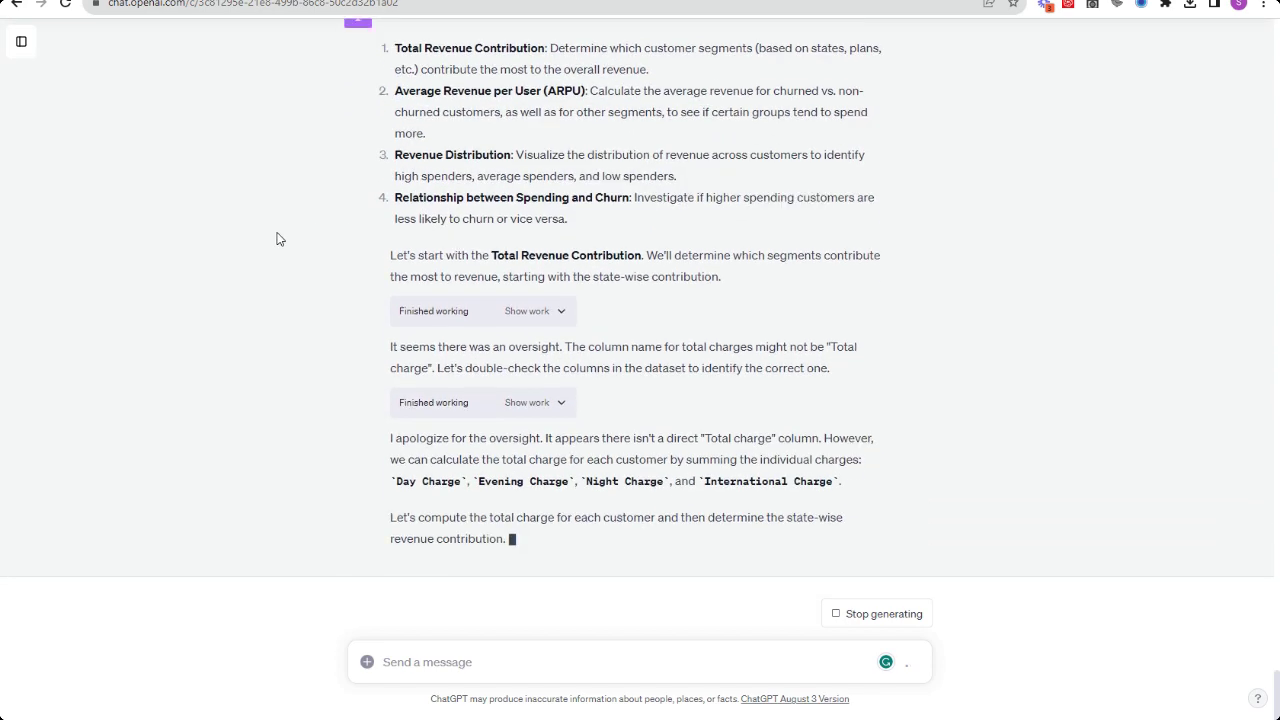
drag(383, 404, 336, 414)
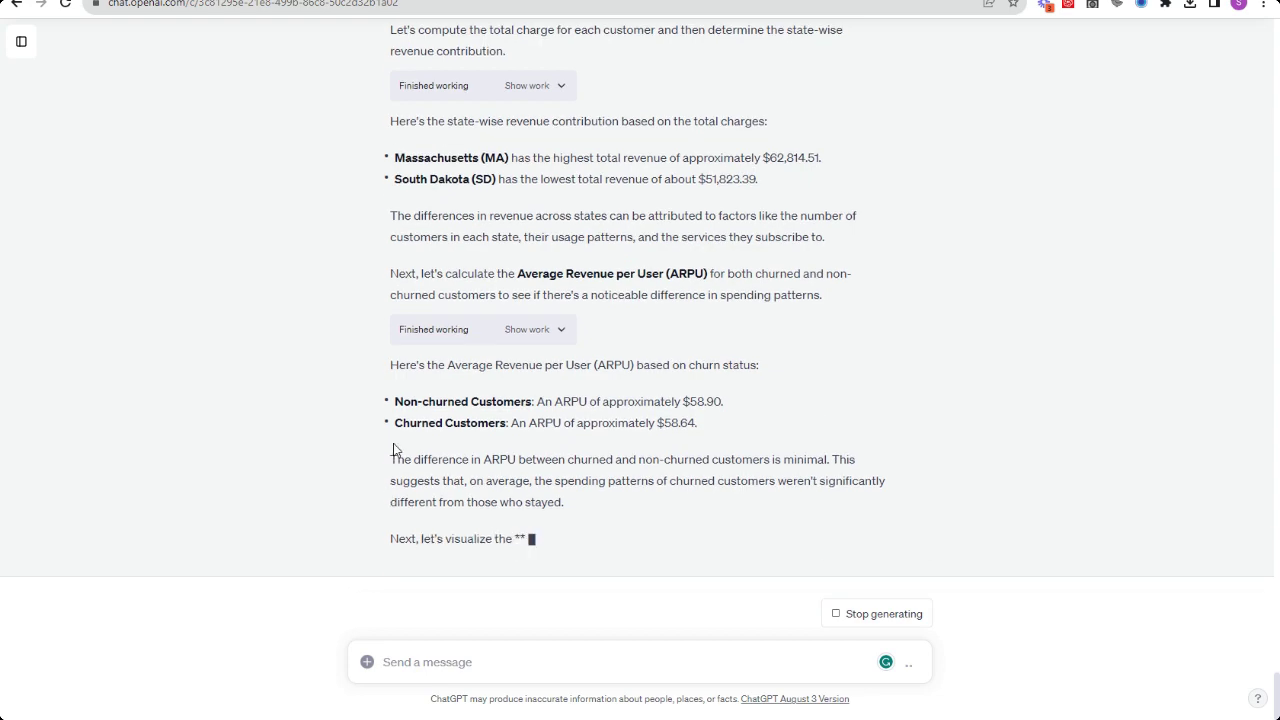
- Read the ARPU comparison of churned and non-churned customers and the notes below the Distribution of Total Charges histogram
drag(393, 448, 584, 485)
click(394, 495)
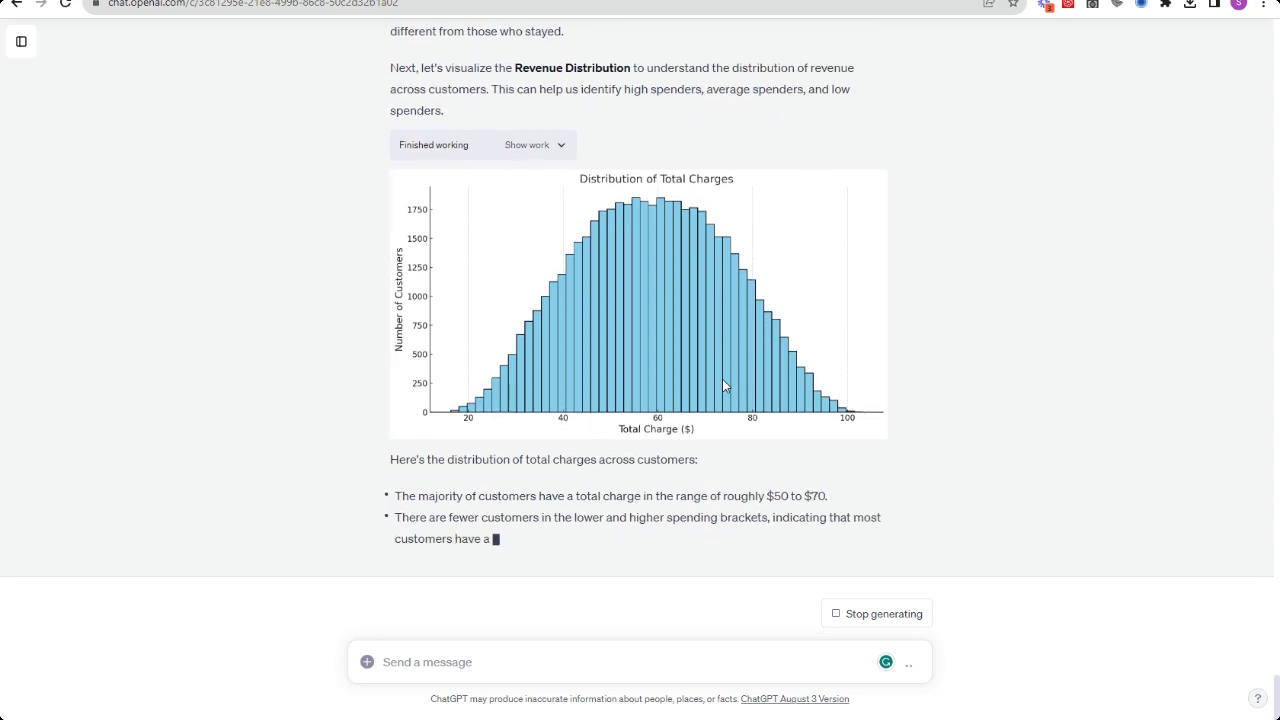
drag(566, 436, 612, 436)
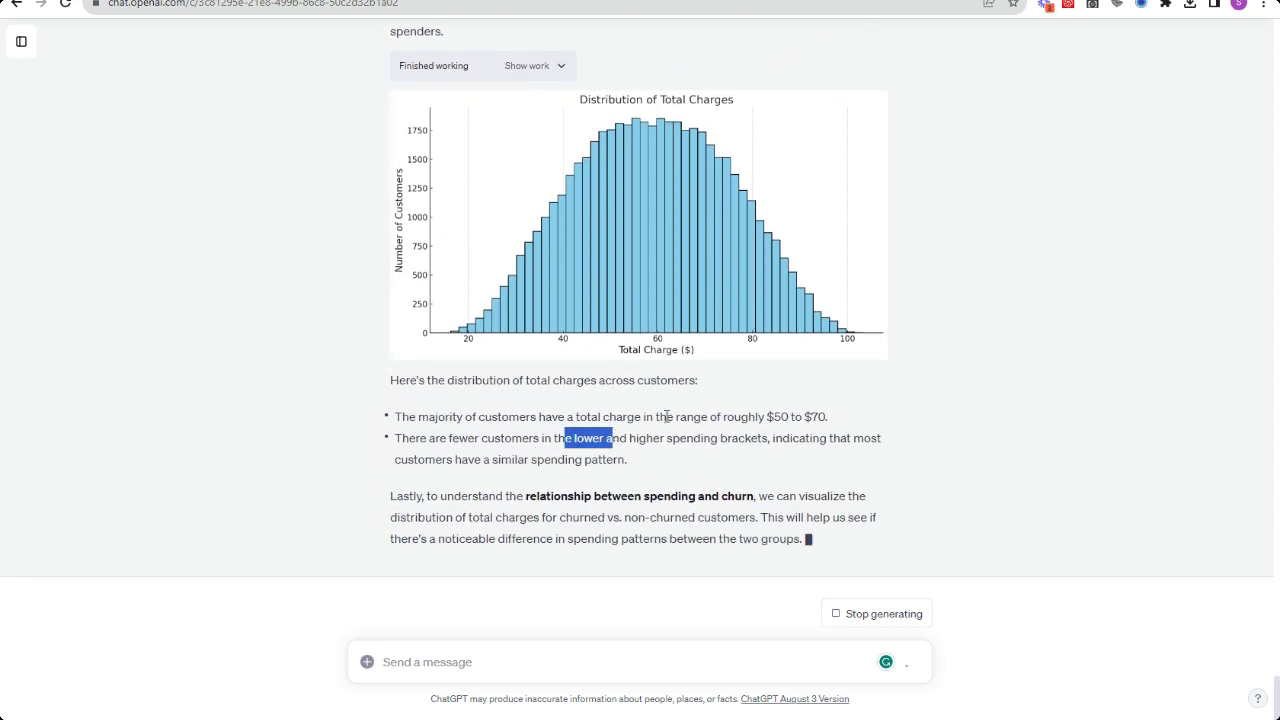
drag(440, 399, 683, 429)
drag(447, 456, 831, 491)
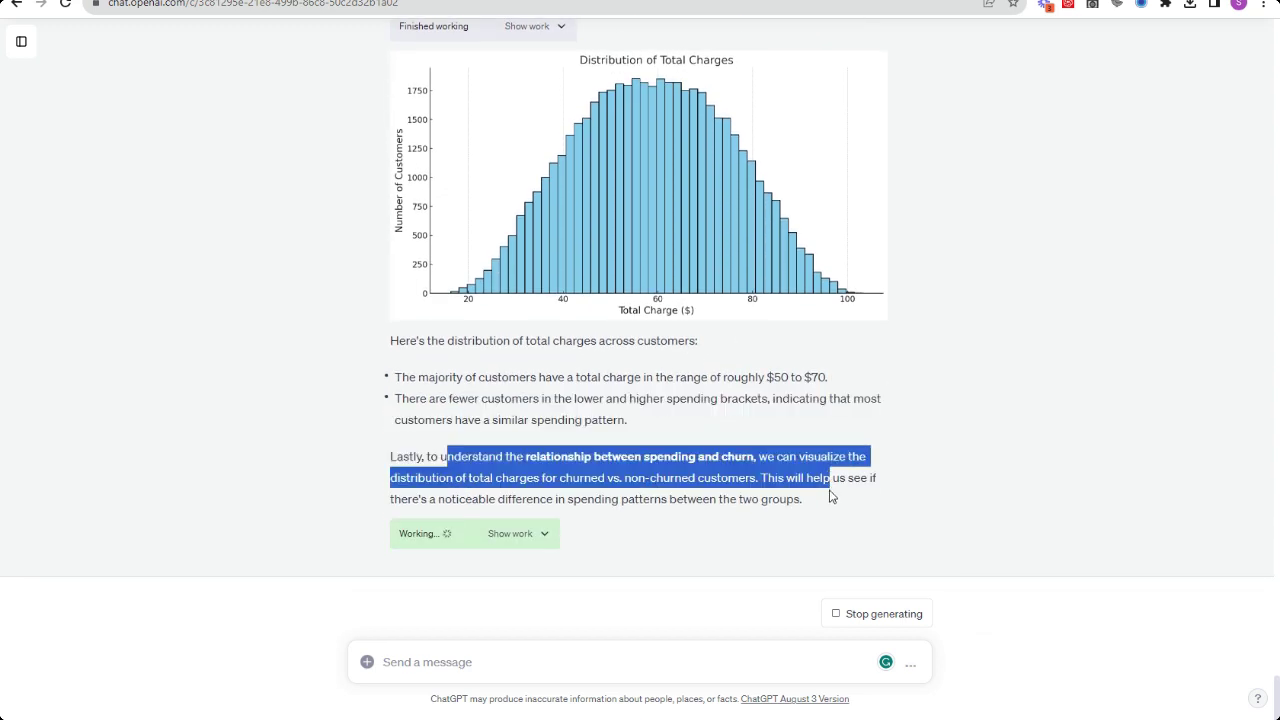
click(285, 392)
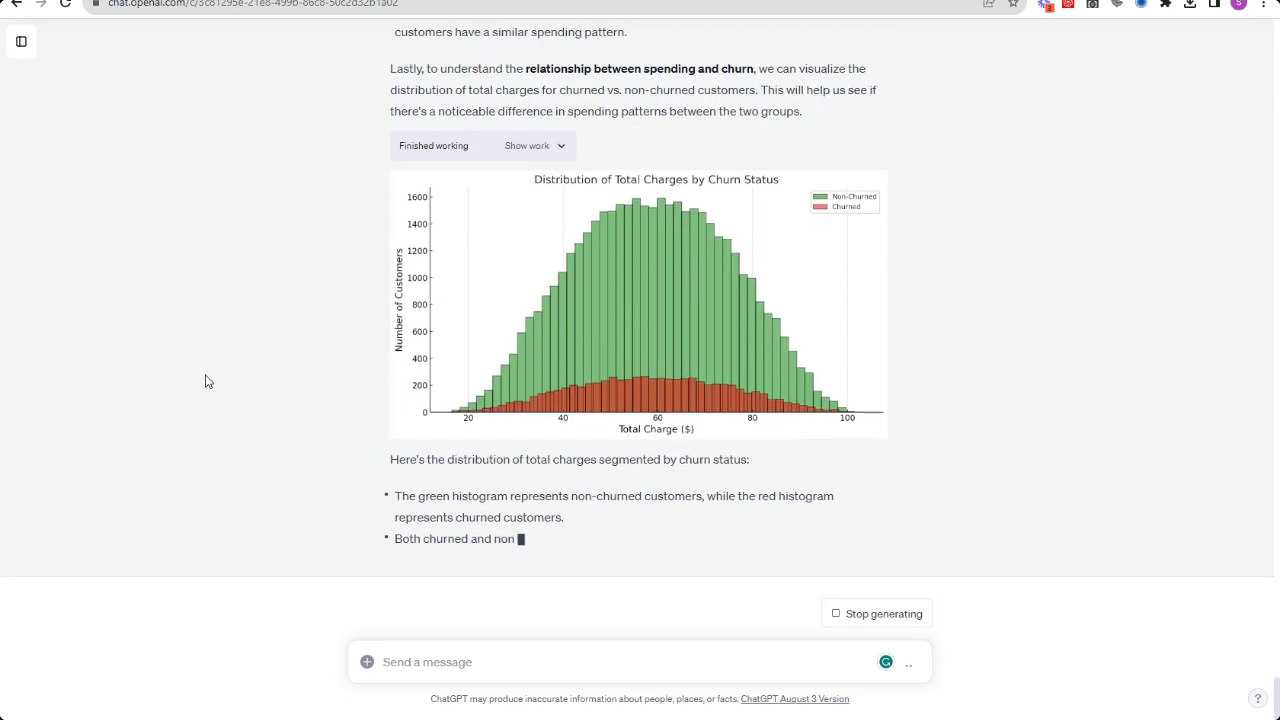
- Read the findings on total charges by churn status and the conclusion on spending patterns
drag(385, 437, 790, 408)
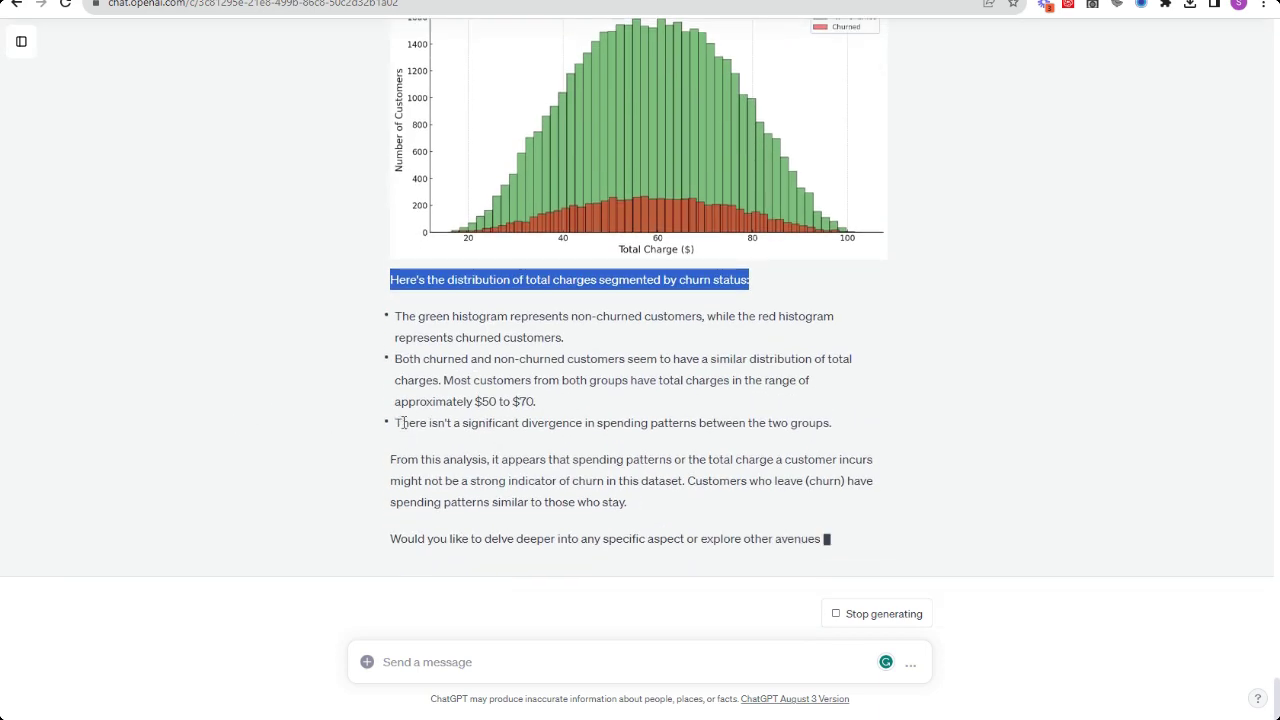
triple_click(408, 401)
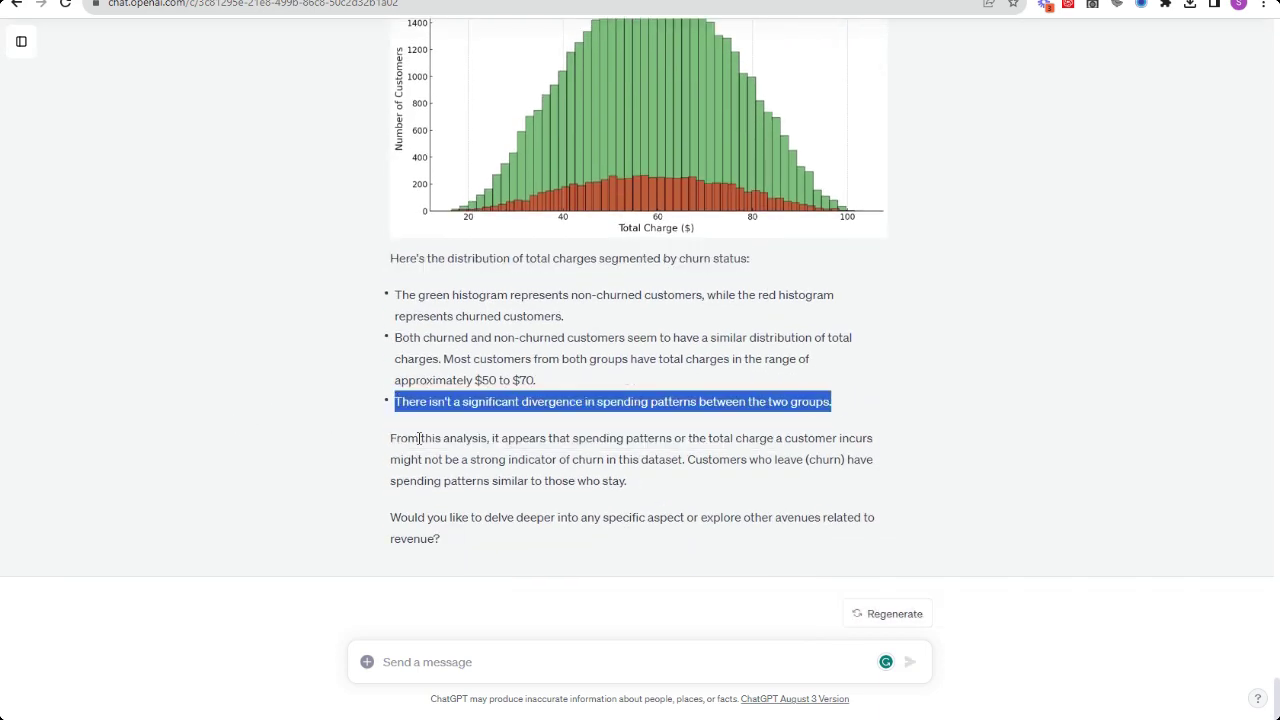
drag(390, 444, 628, 482)
click(451, 540)
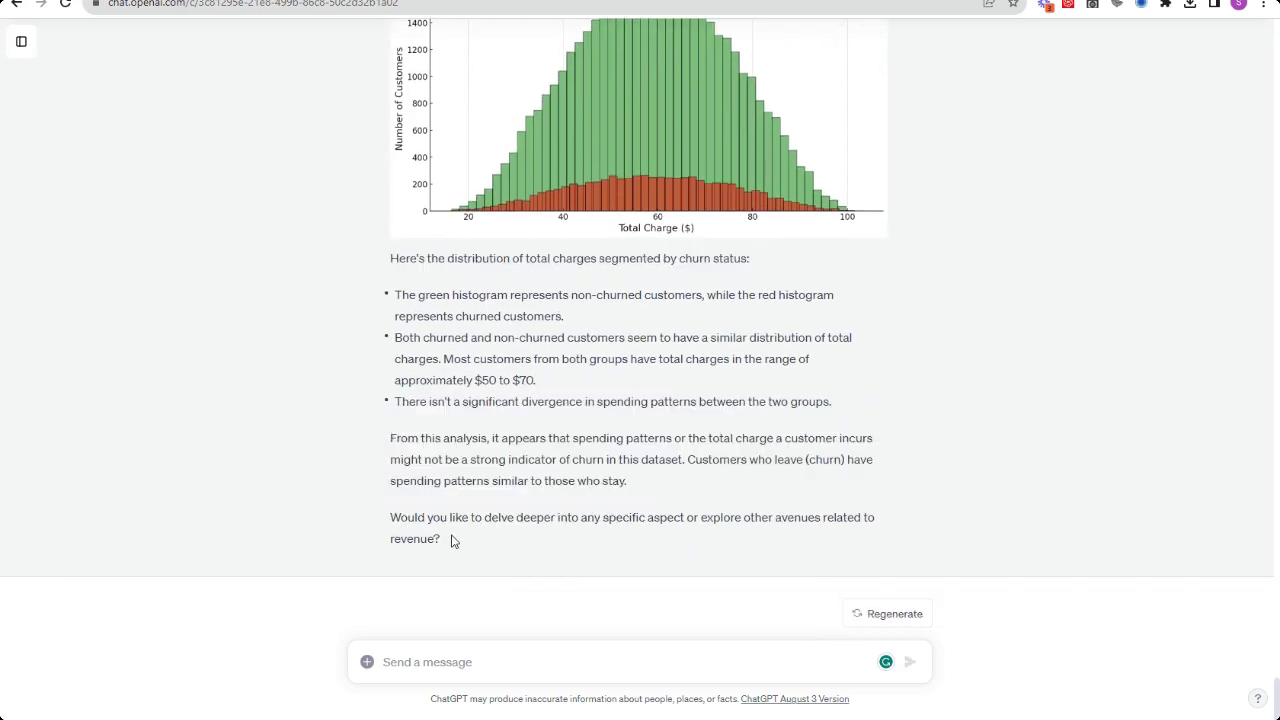
- Send the request "I'd like to go deeper into states revenue contribution and more details around what drive this"
scroll(458, 537, up, 20)
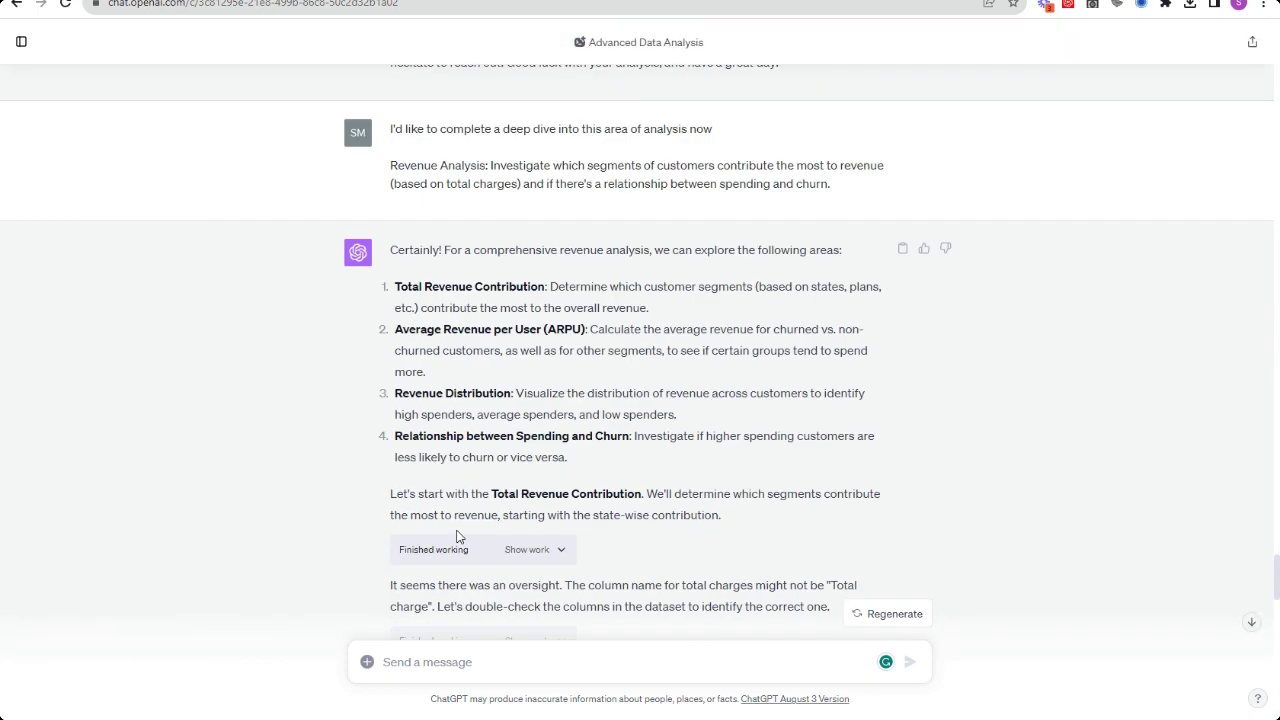
scroll(550, 393, down, 5)
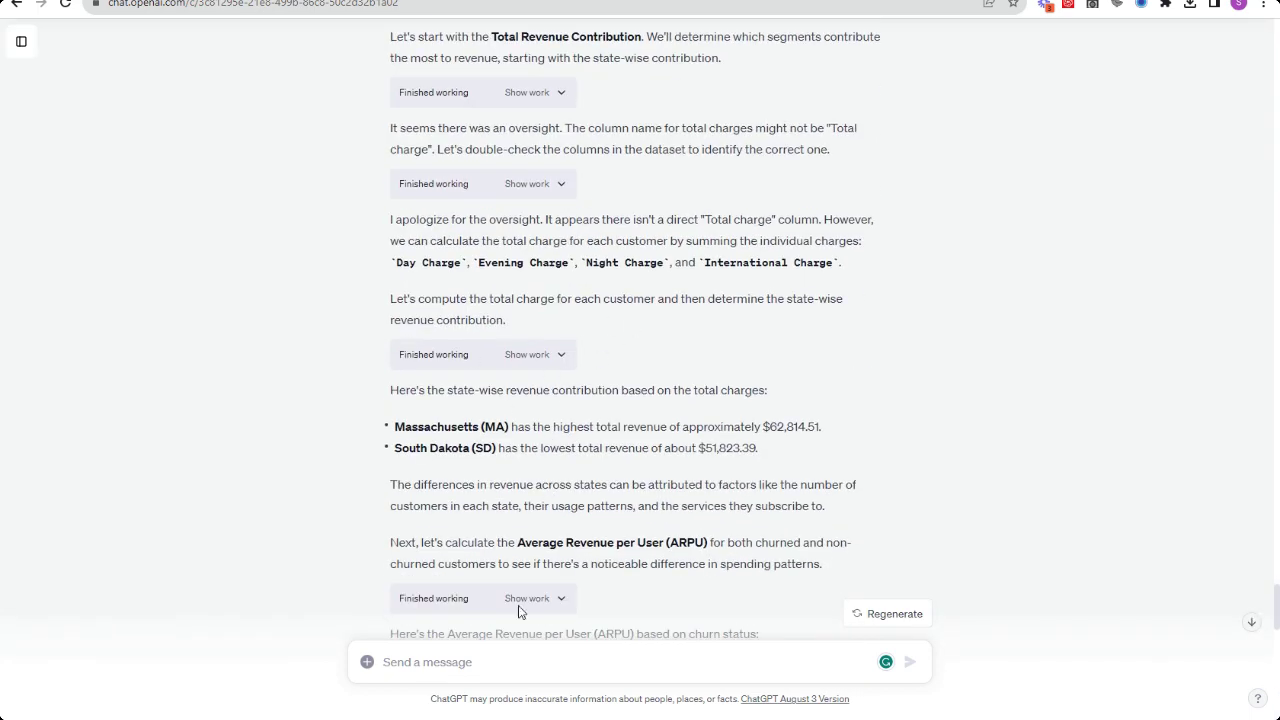
click(551, 656)
text(I'd like to go deeper )
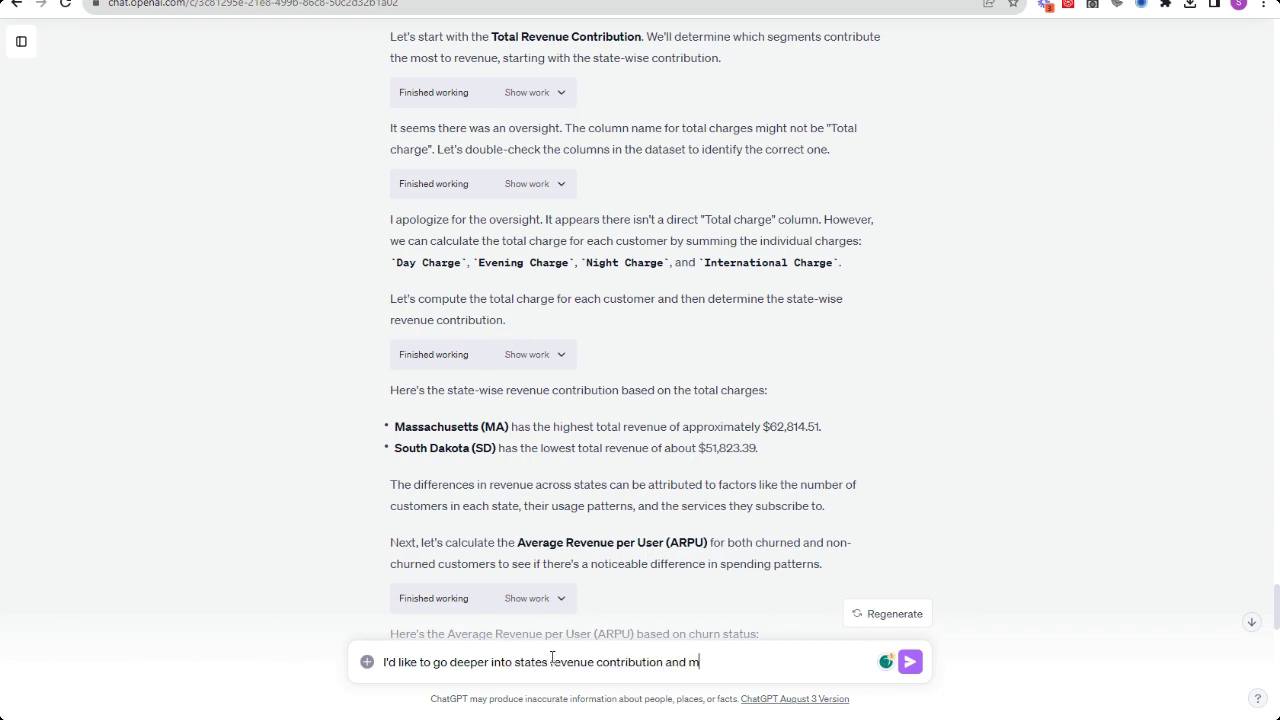
text(into s)
key(Return)
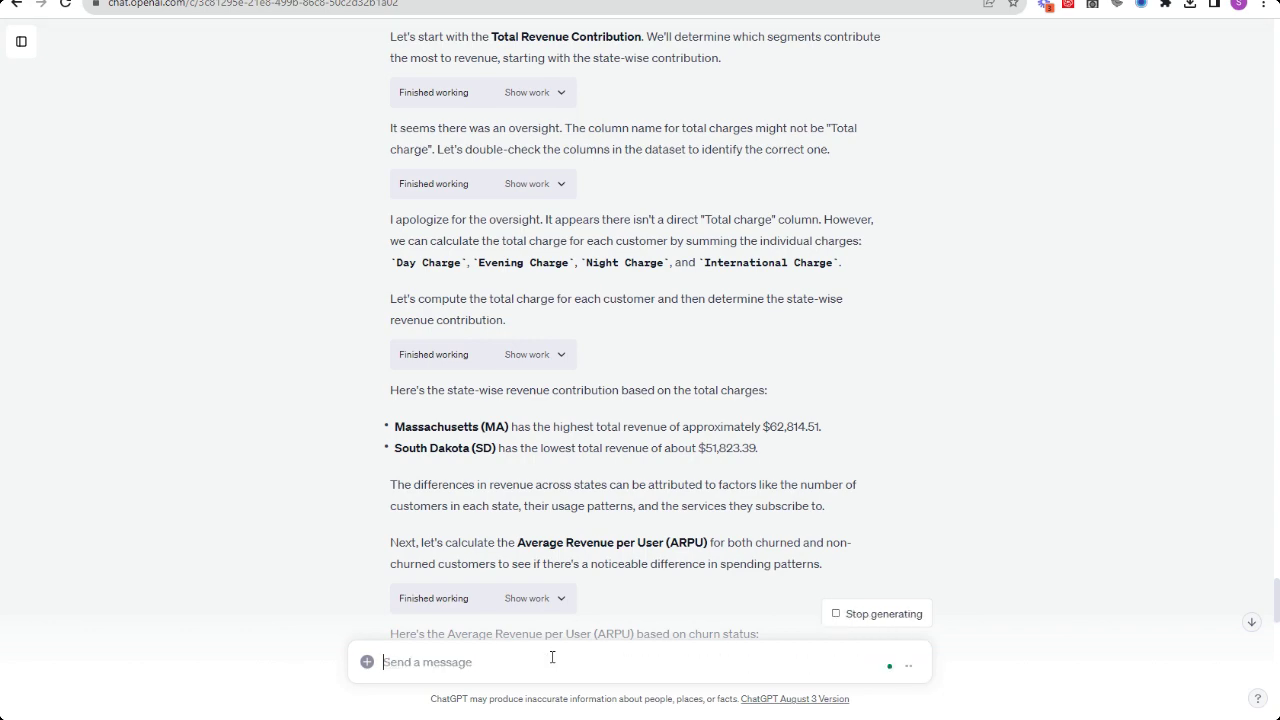
- Read the breakdown of the state-wise revenue analysis and the lists of top and bottom 5 states by revenue
drag(389, 471, 940, 426)
click(254, 366)
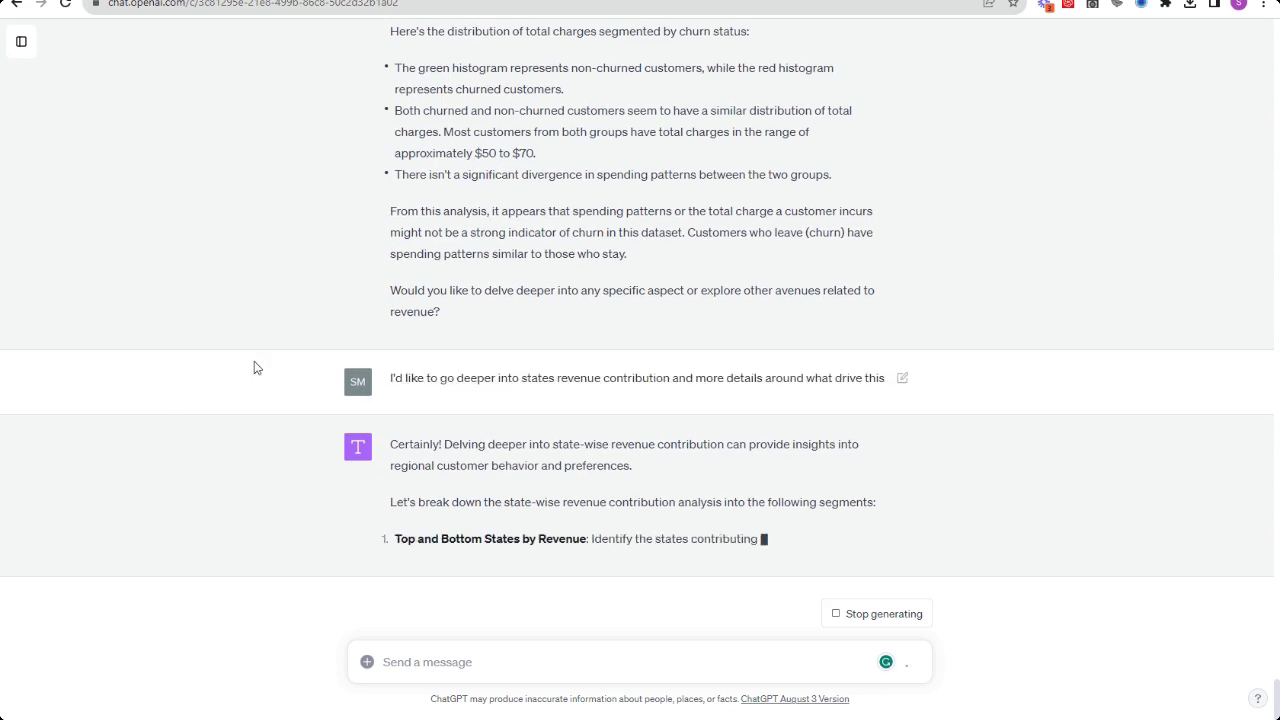
drag(396, 411, 134, 408)
click(134, 408)
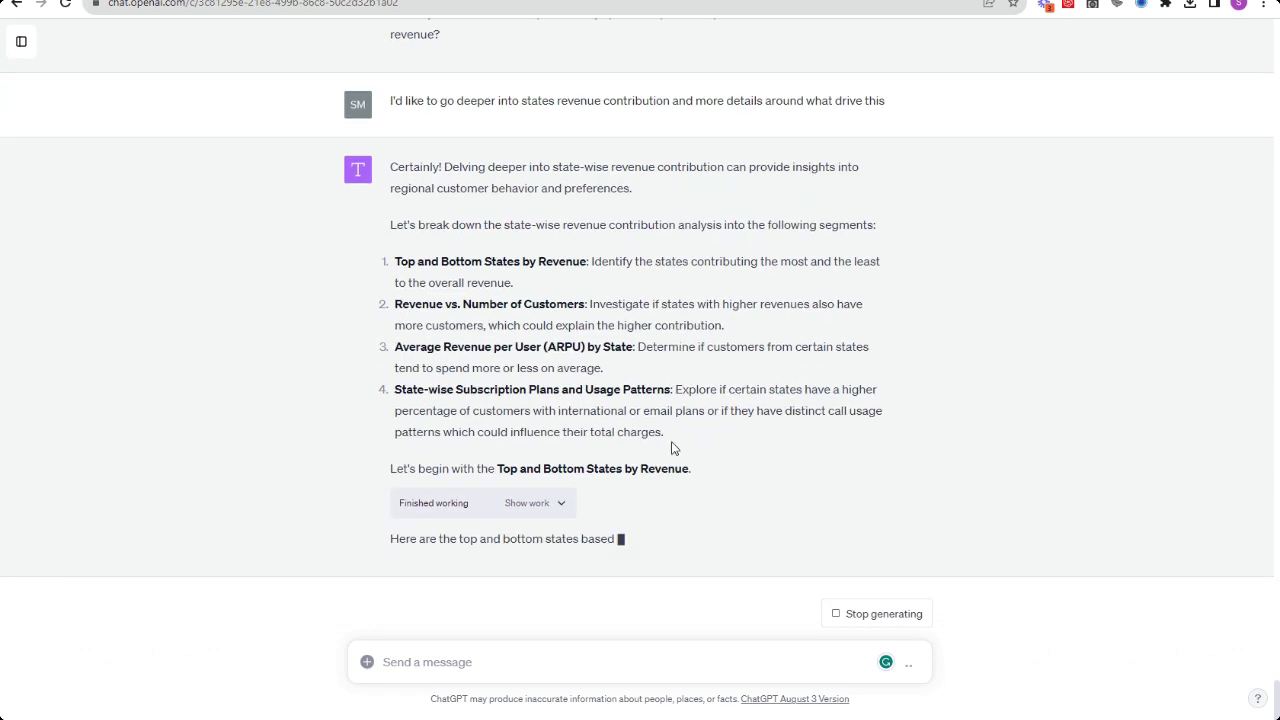
drag(674, 448, 246, 131)
scroll(246, 131, up, 1)
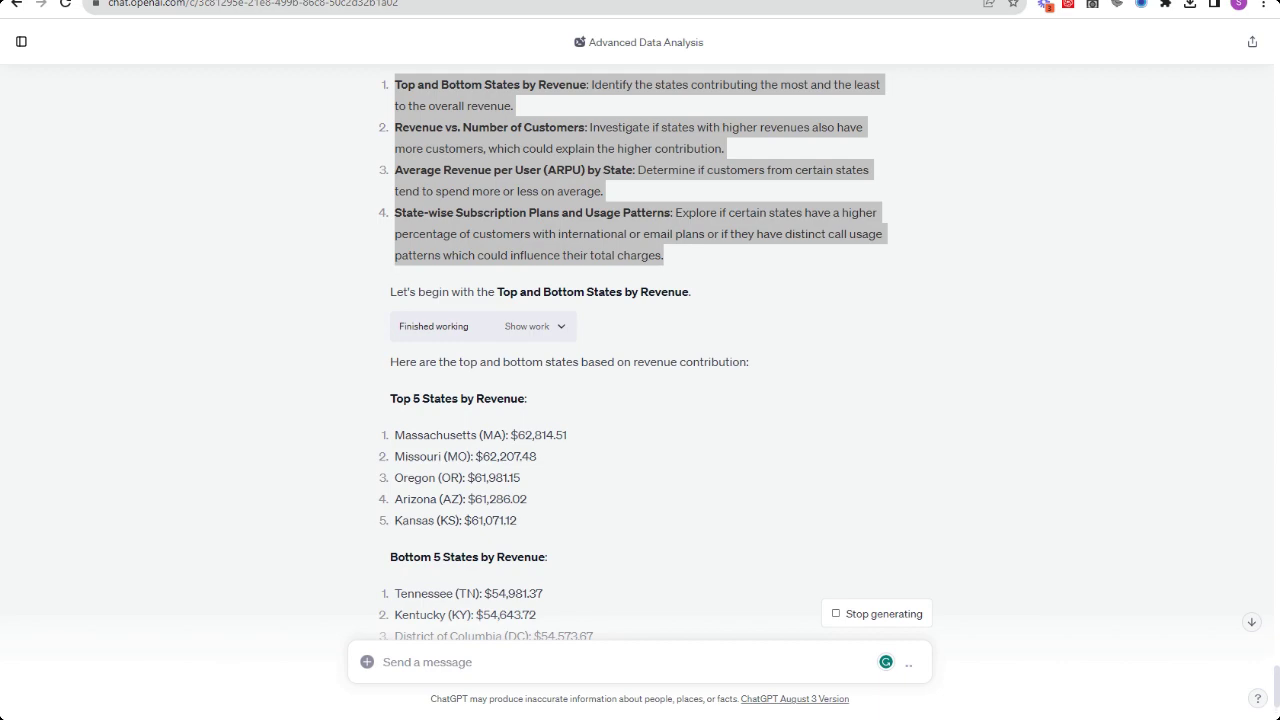
click(253, 330)
scroll(253, 330, down, 2)
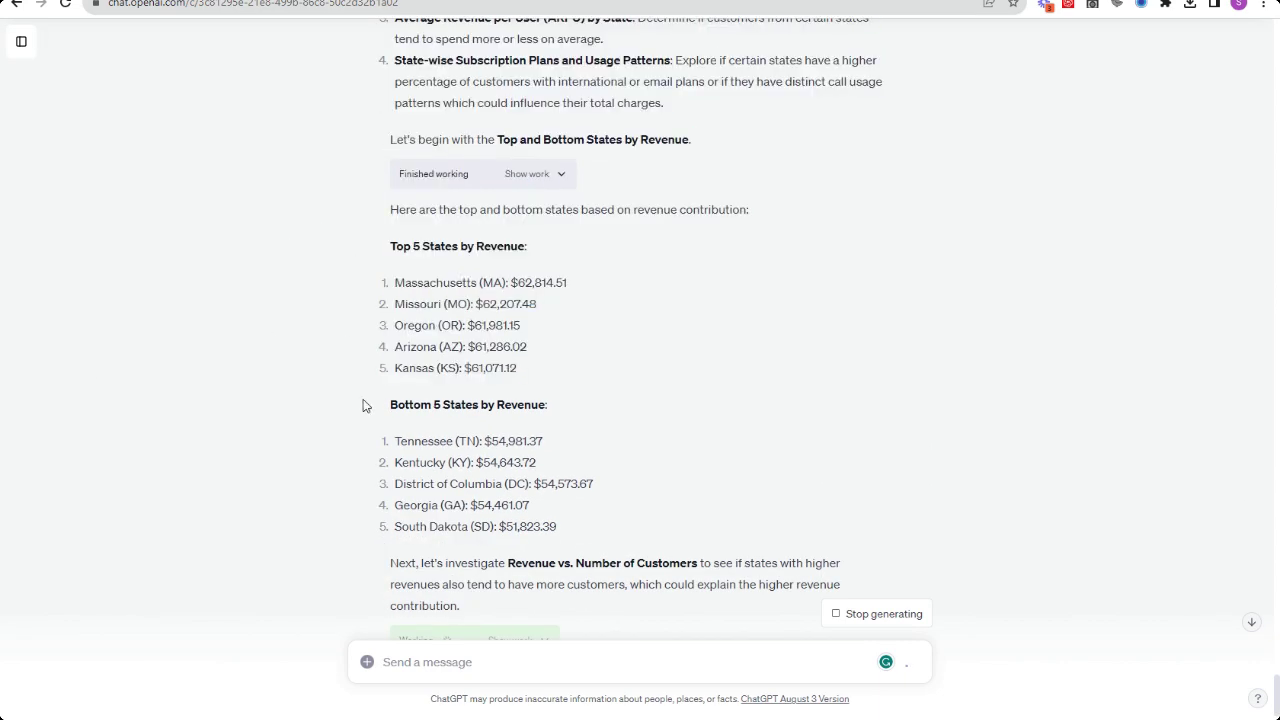
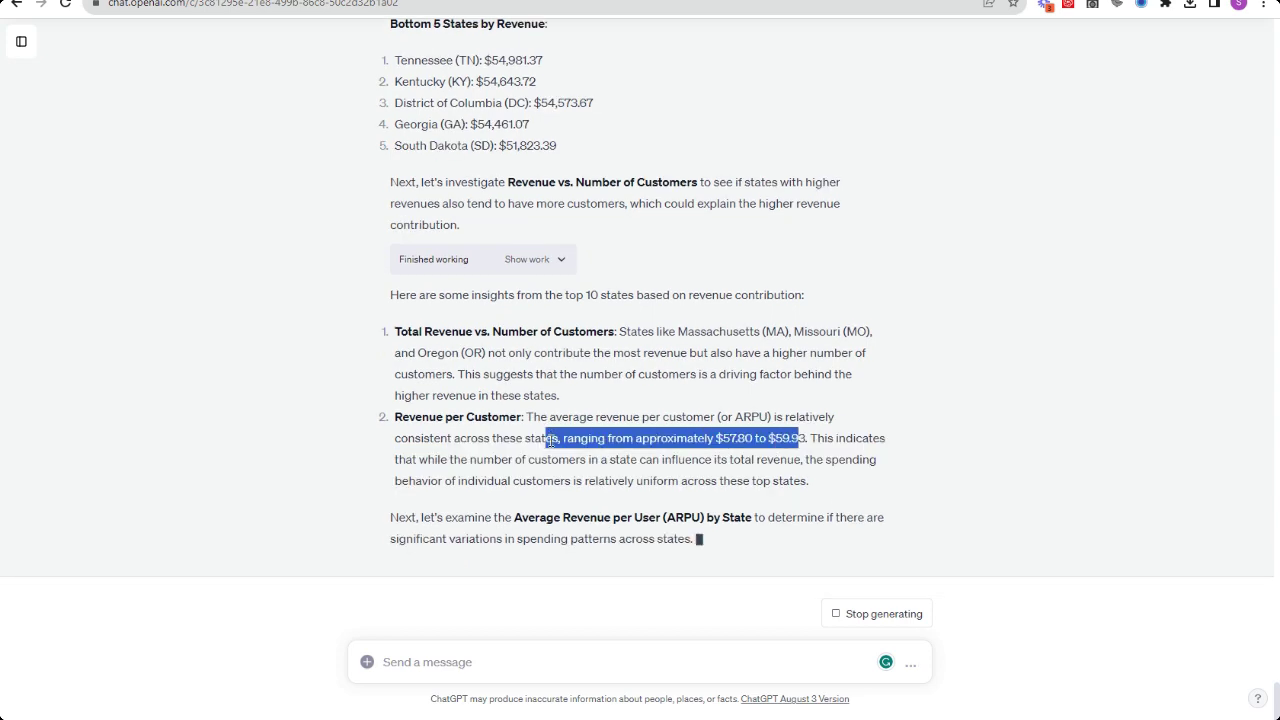
- Examine the revenue per customer insight and the top and bottom 5 states by ARPU
drag(428, 459, 753, 502)
click(753, 502)
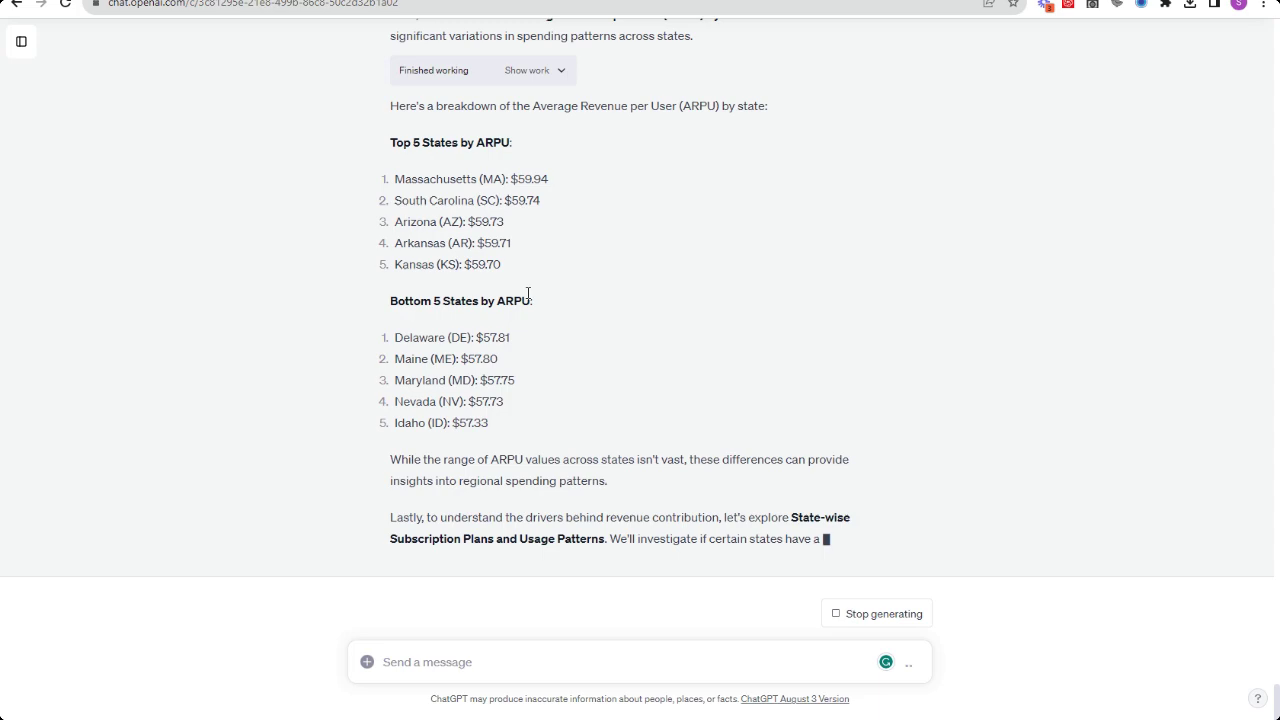
scroll(530, 260, up, 1)
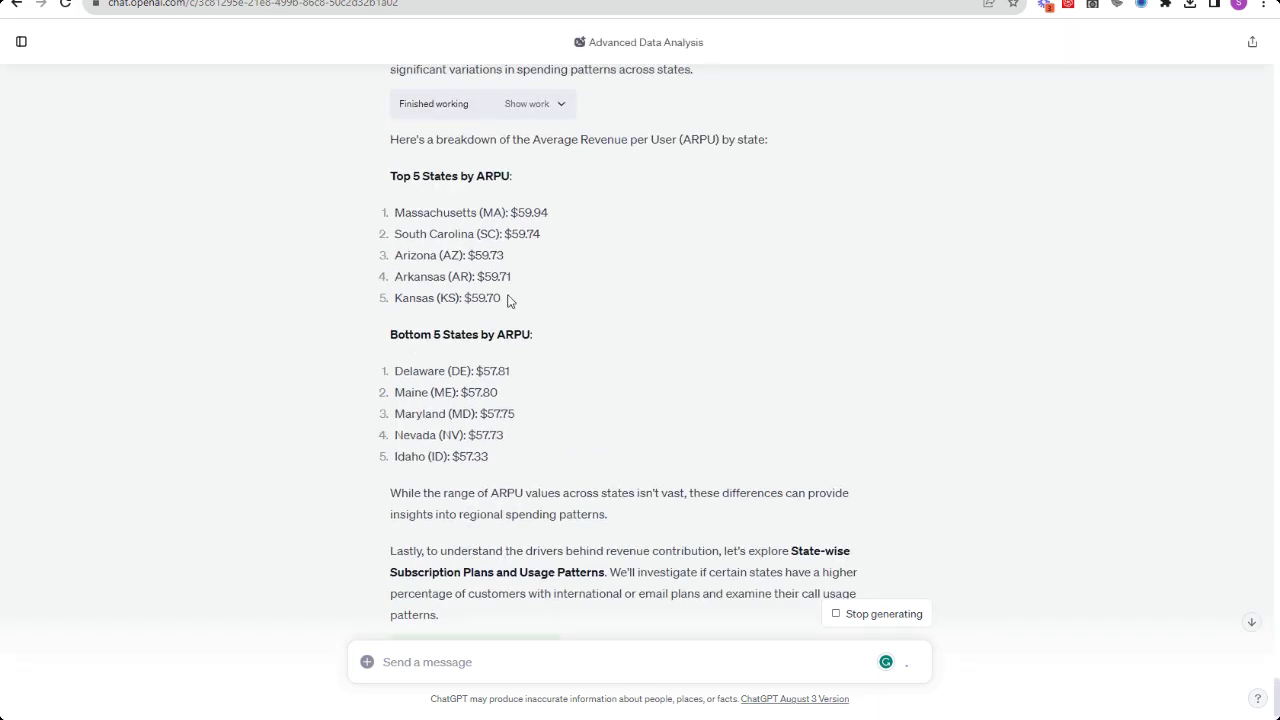
scroll(212, 293, down, 1)
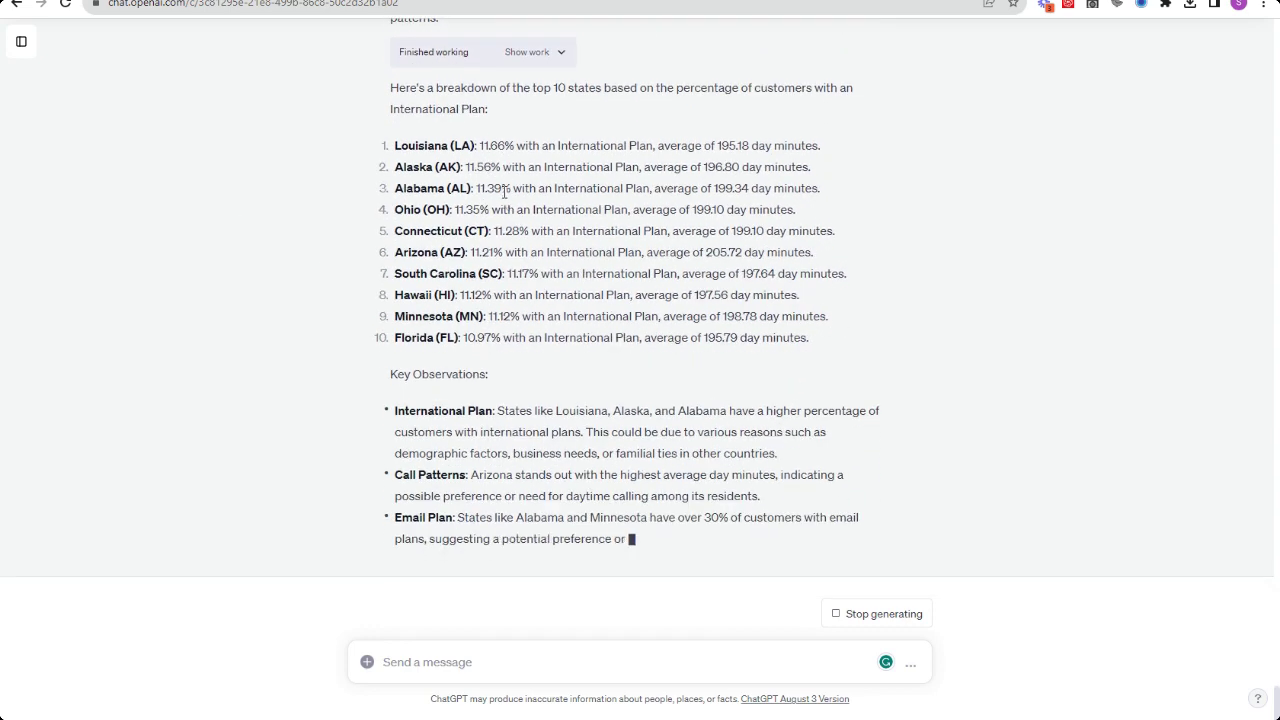
- Read the key observations on International Plan, Call Patterns and Email Plan and the suggested directions for understanding revenue drivers
drag(785, 440, 396, 326)
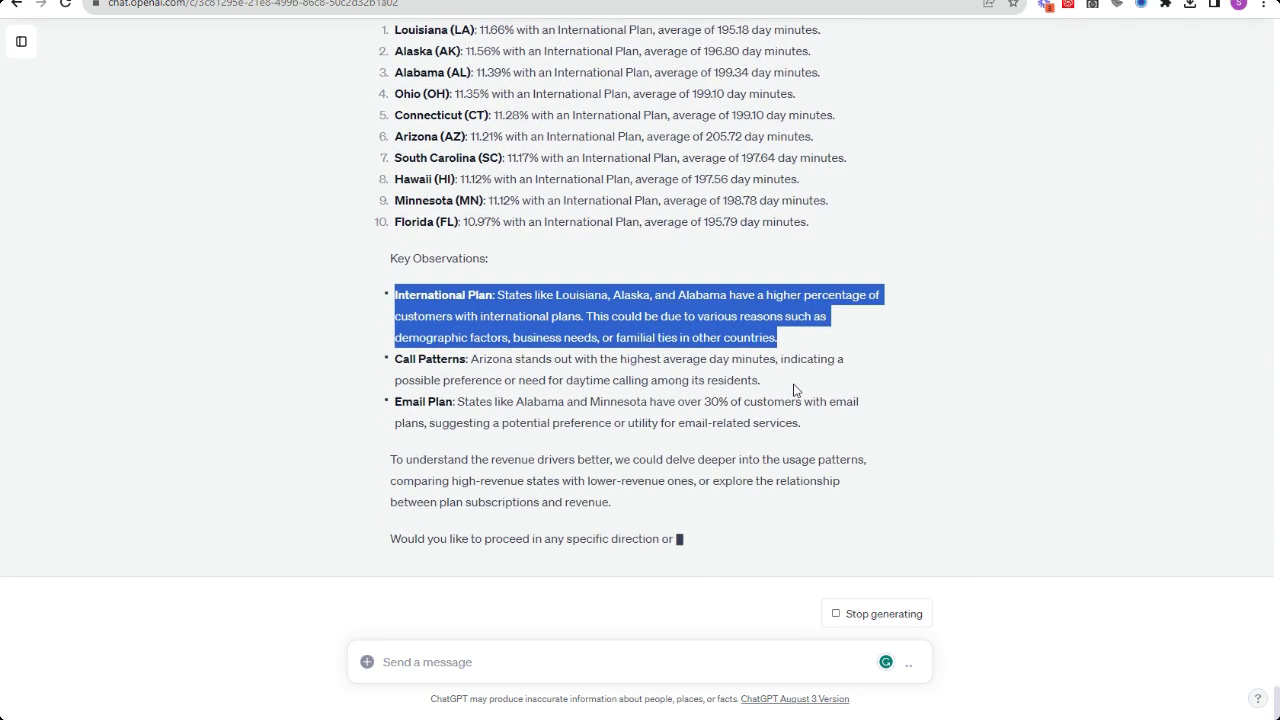
drag(764, 361, 395, 334)
drag(805, 404, 396, 383)
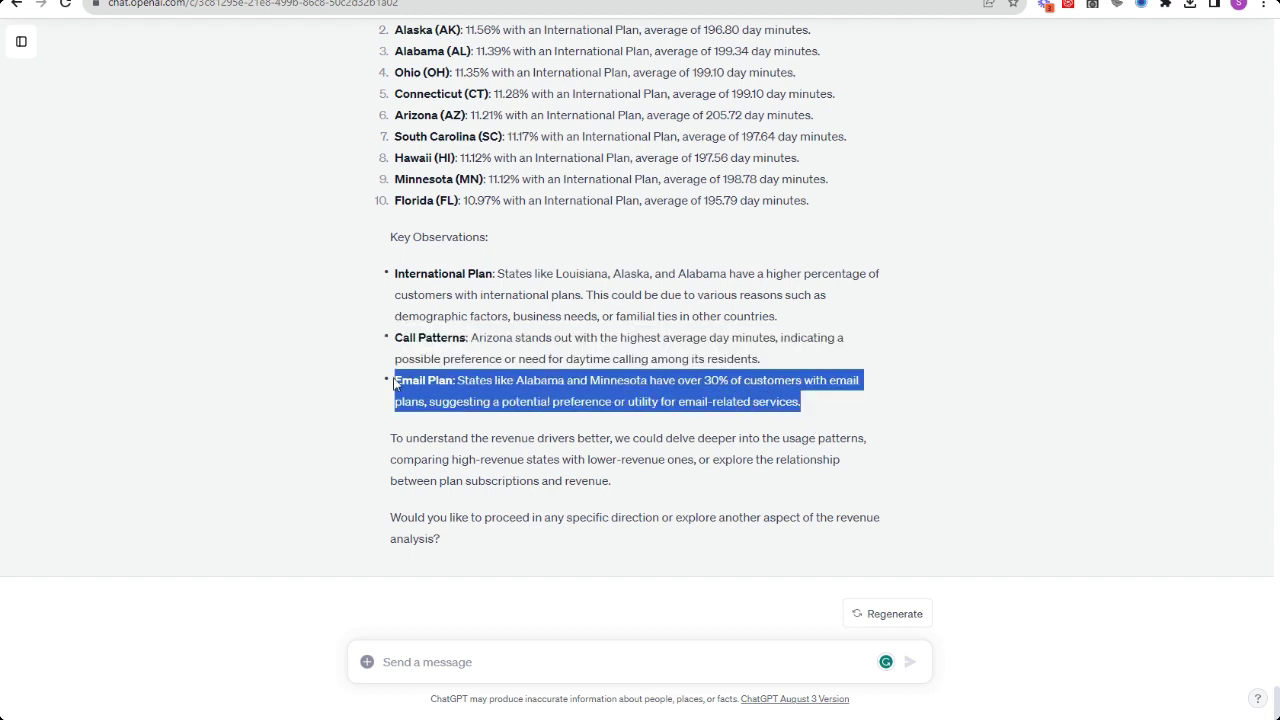
click(222, 418)
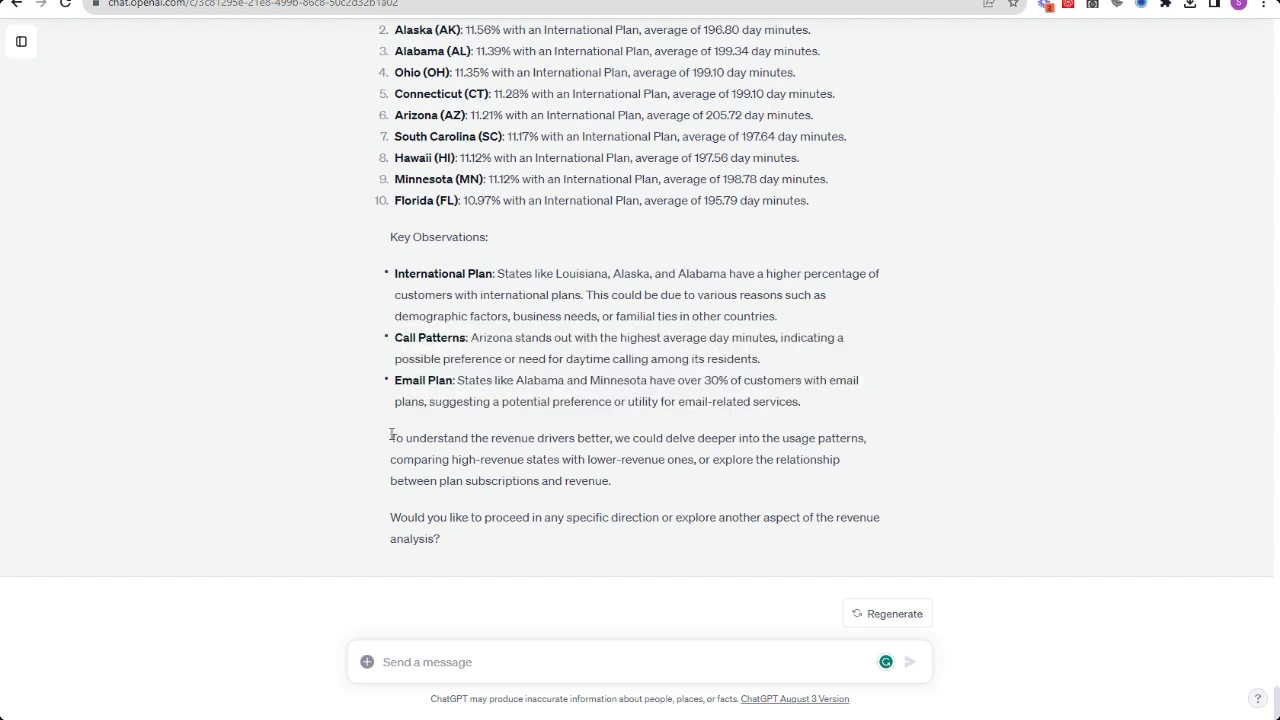
drag(391, 437, 637, 487)
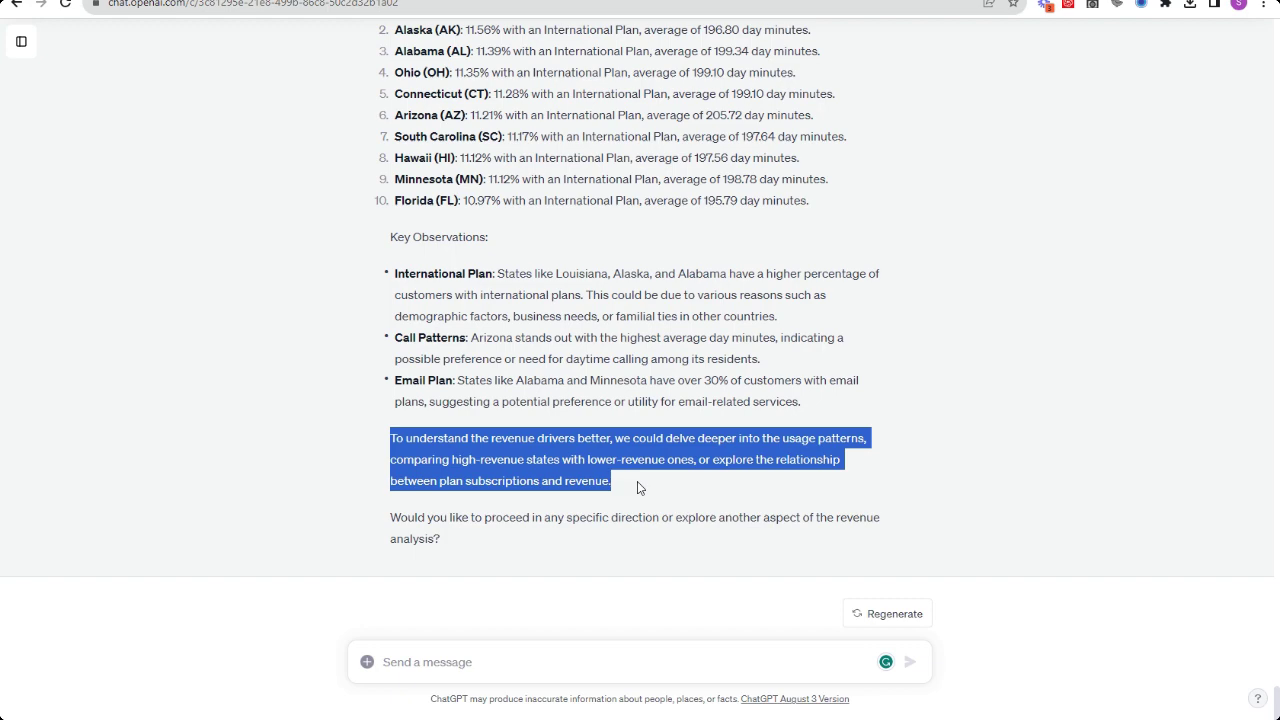
- Recheck the ARPU lists and send the reply "Let's do this. I'm interesting to learn more"
scroll(240, 486, up, 7)
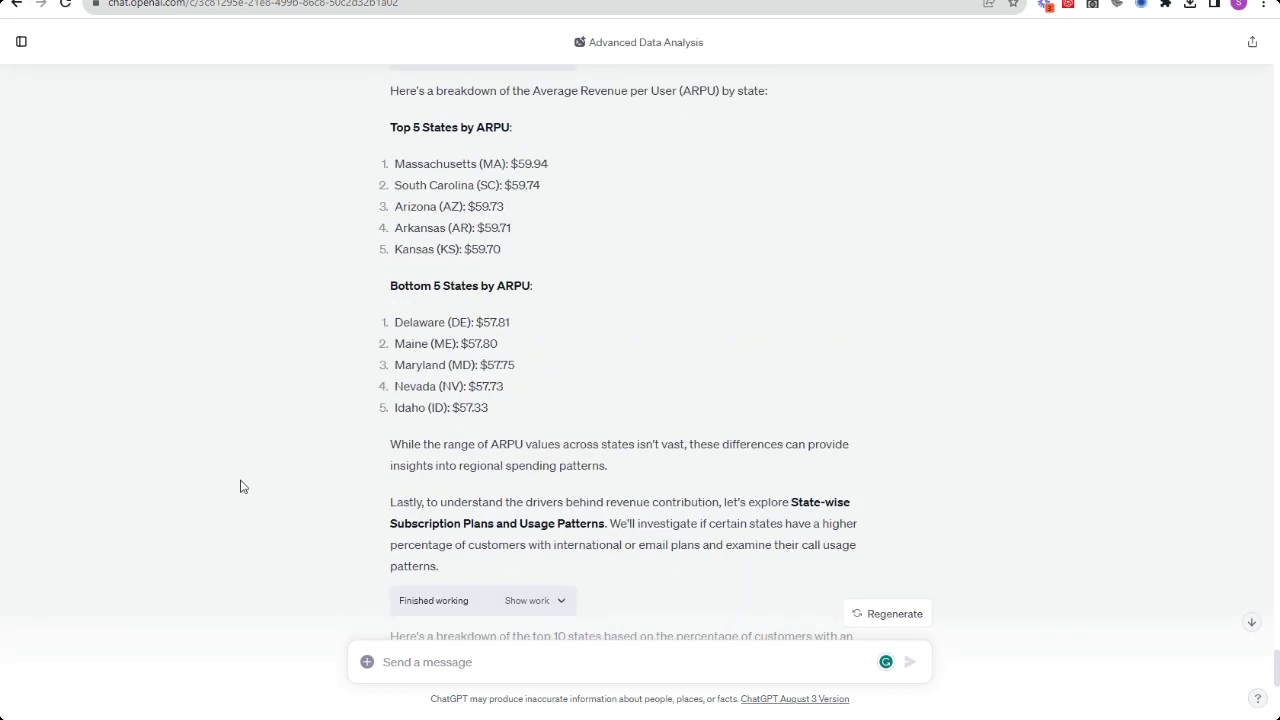
scroll(240, 486, down, 10)
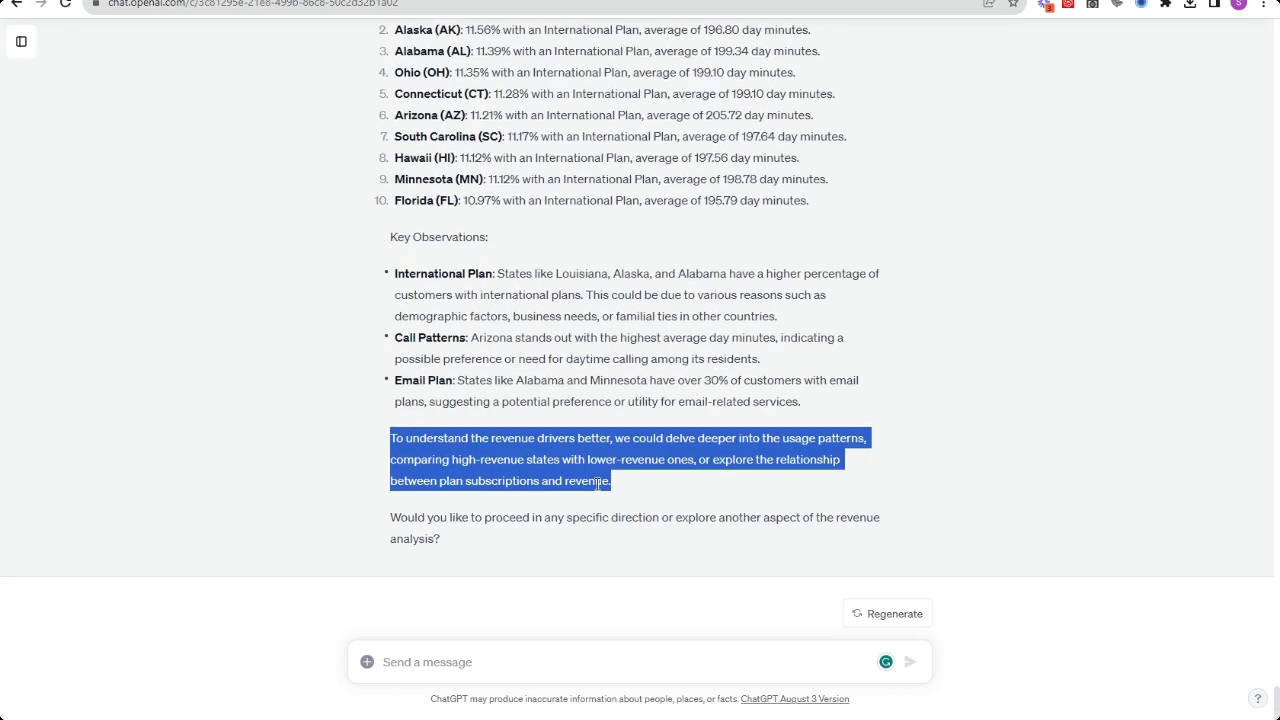
click(533, 667)
text(Let's do this. I'm interesting to lear)
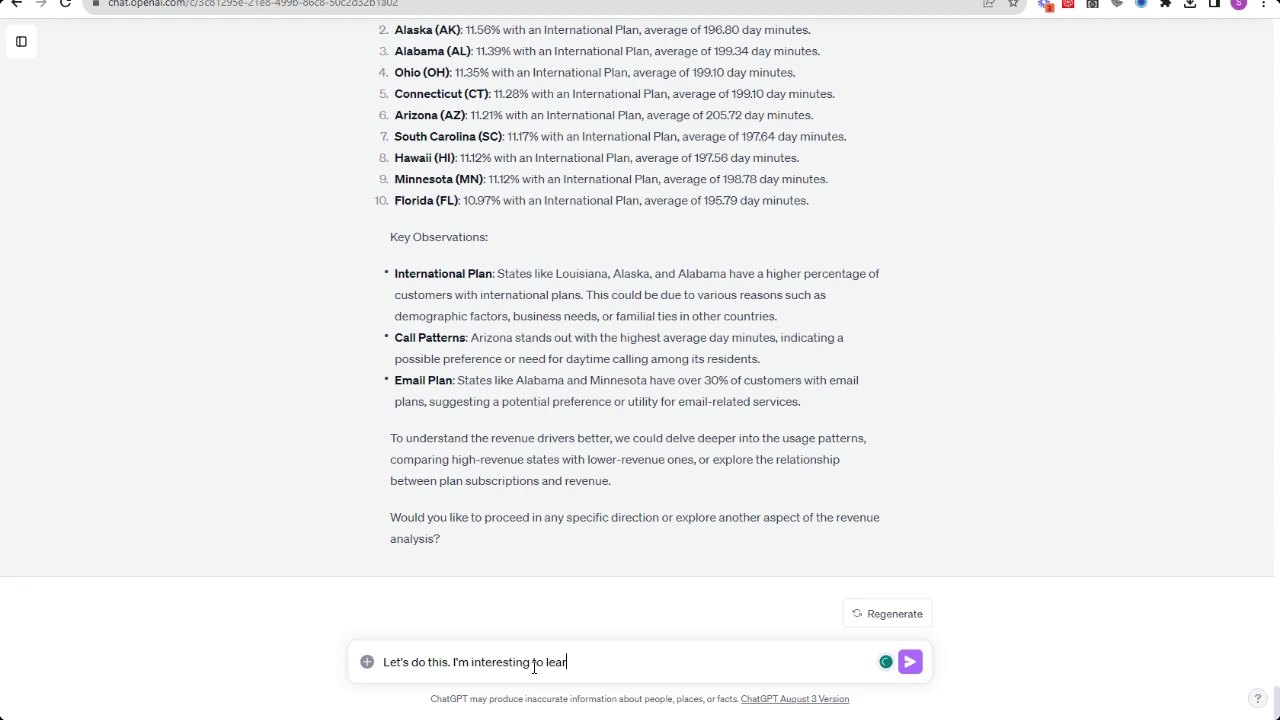
text(n more)
key(Return)
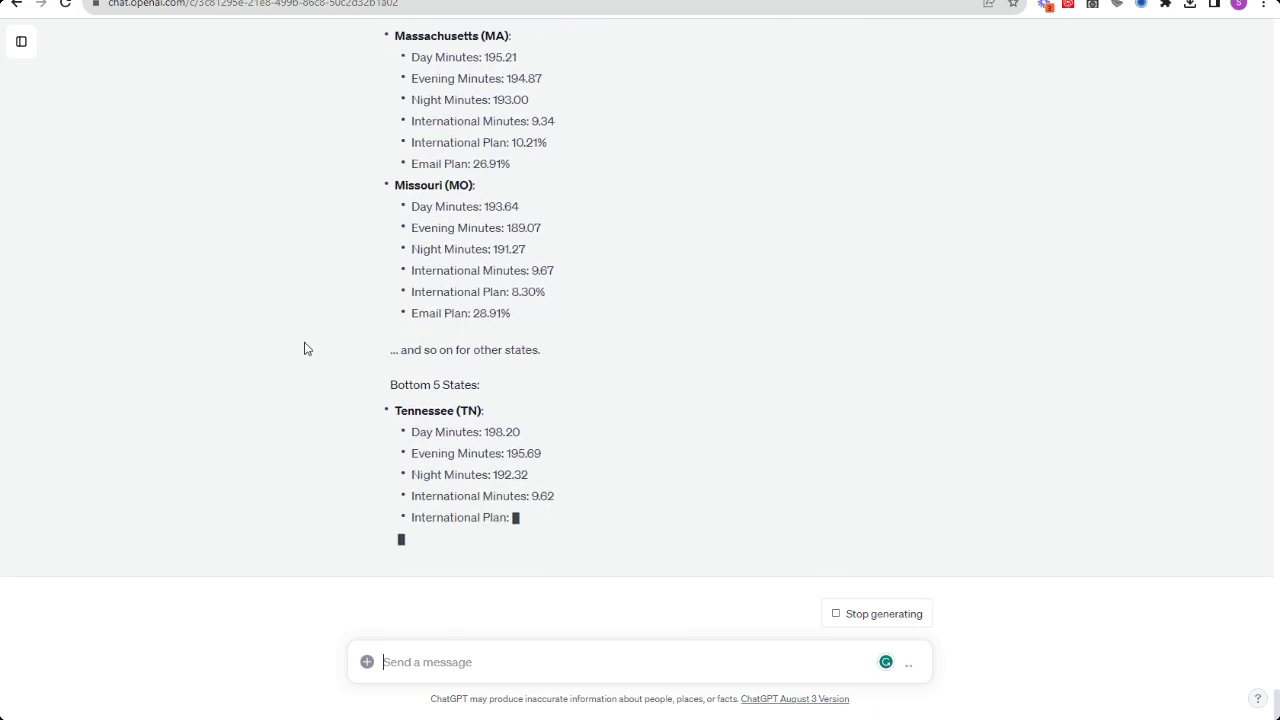
- Show the Python code behind the high- versus low-revenue state usage comparison and look through its result output
scroll(289, 351, up, 3)
scroll(289, 351, down, 4)
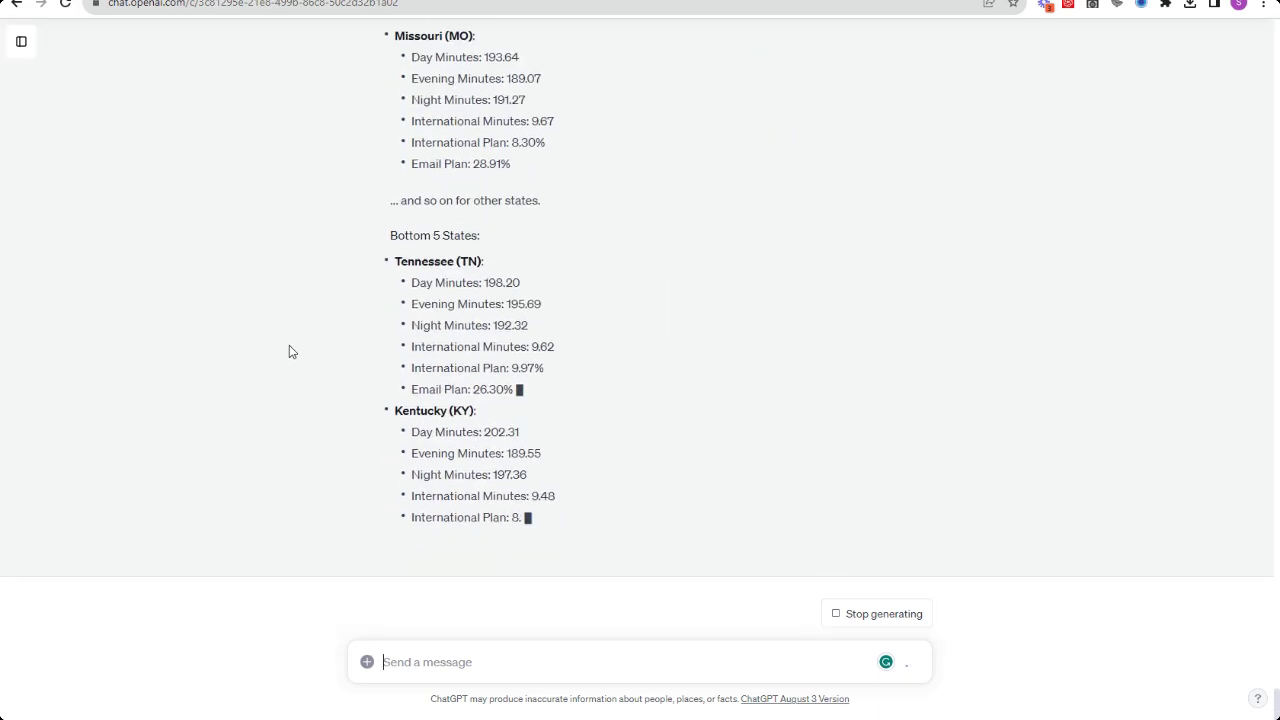
scroll(289, 351, up, 5)
click(532, 280)
scroll(602, 301, down, 2)
scroll(777, 471, up, 10)
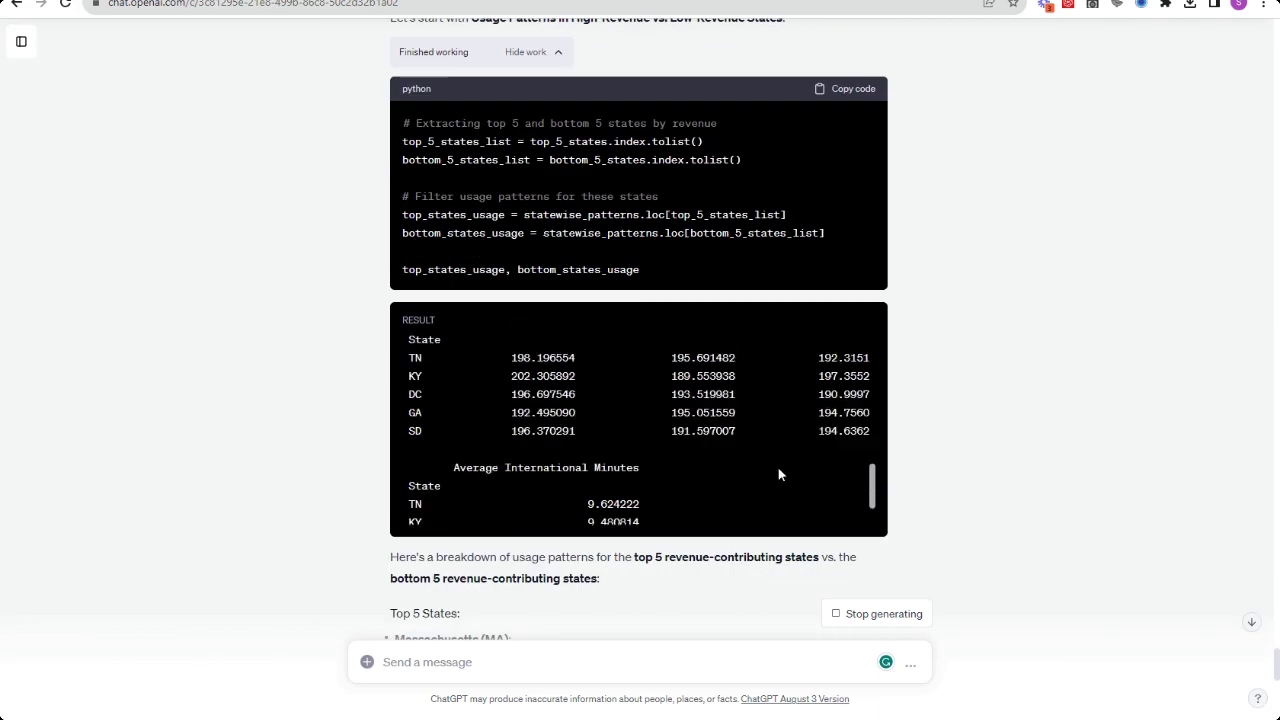
- Read the observations on usage patterns and plan subscriptions and the paragraph introducing the plan subscriptions versus revenue analysis
scroll(858, 396, down, 12)
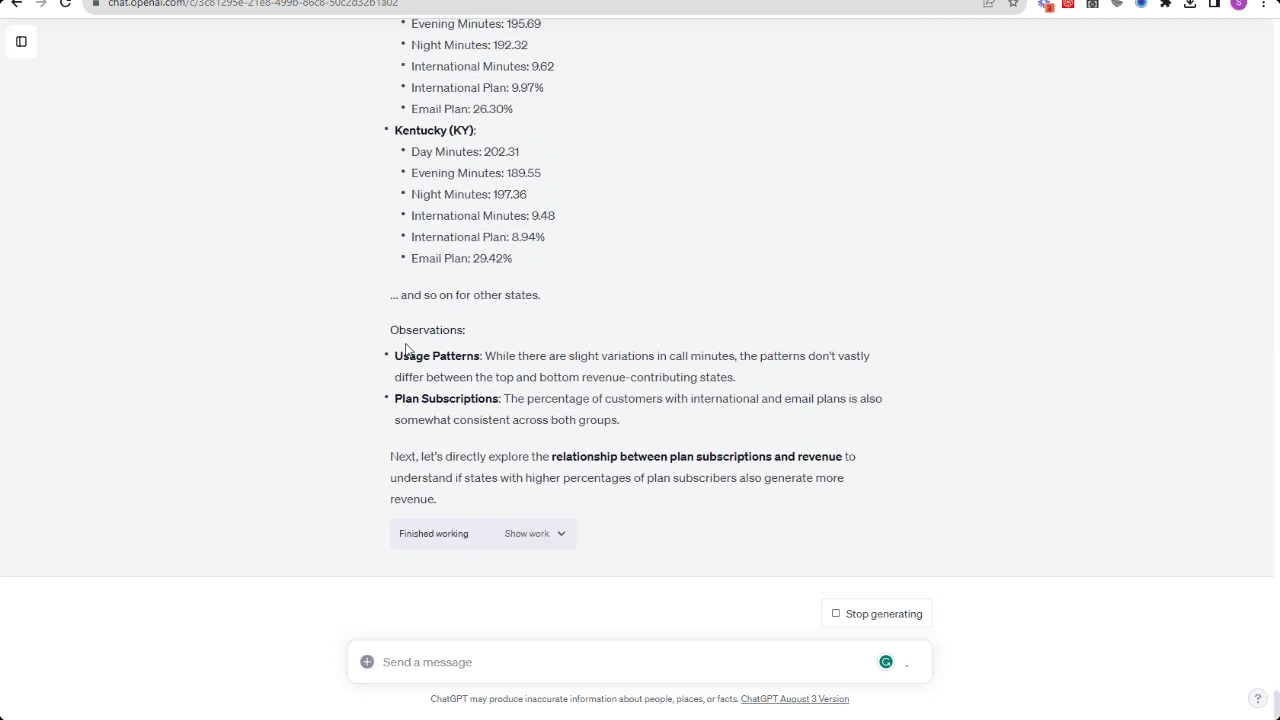
drag(410, 349, 463, 283)
scroll(376, 230, up, 1)
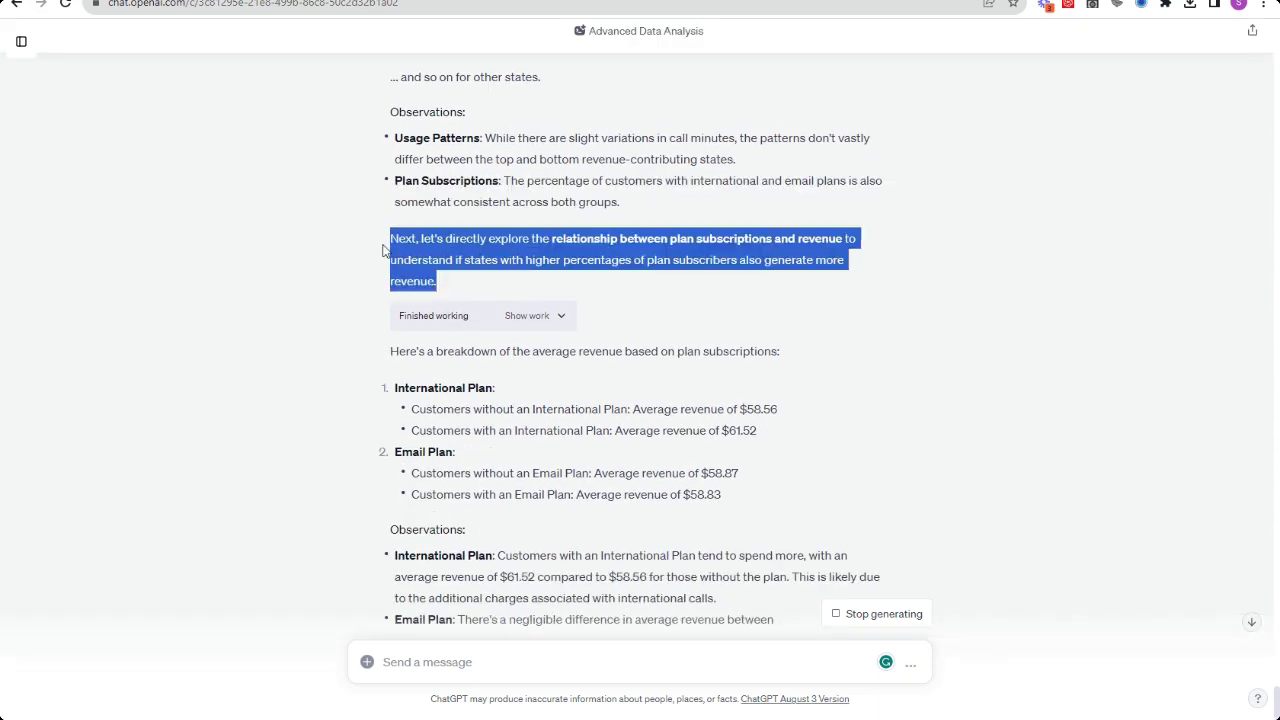
- Read the average revenue breakdown for customers with and without an International Plan and an Email Plan
drag(390, 351, 804, 364)
click(812, 440)
drag(812, 440, 324, 377)
drag(777, 410, 640, 410)
drag(756, 430, 393, 437)
drag(739, 473, 589, 474)
drag(721, 494, 426, 492)
- Read the International Plan and Email Plan observations and the concluding paragraph on what drives revenue
scroll(252, 487, down, 3)
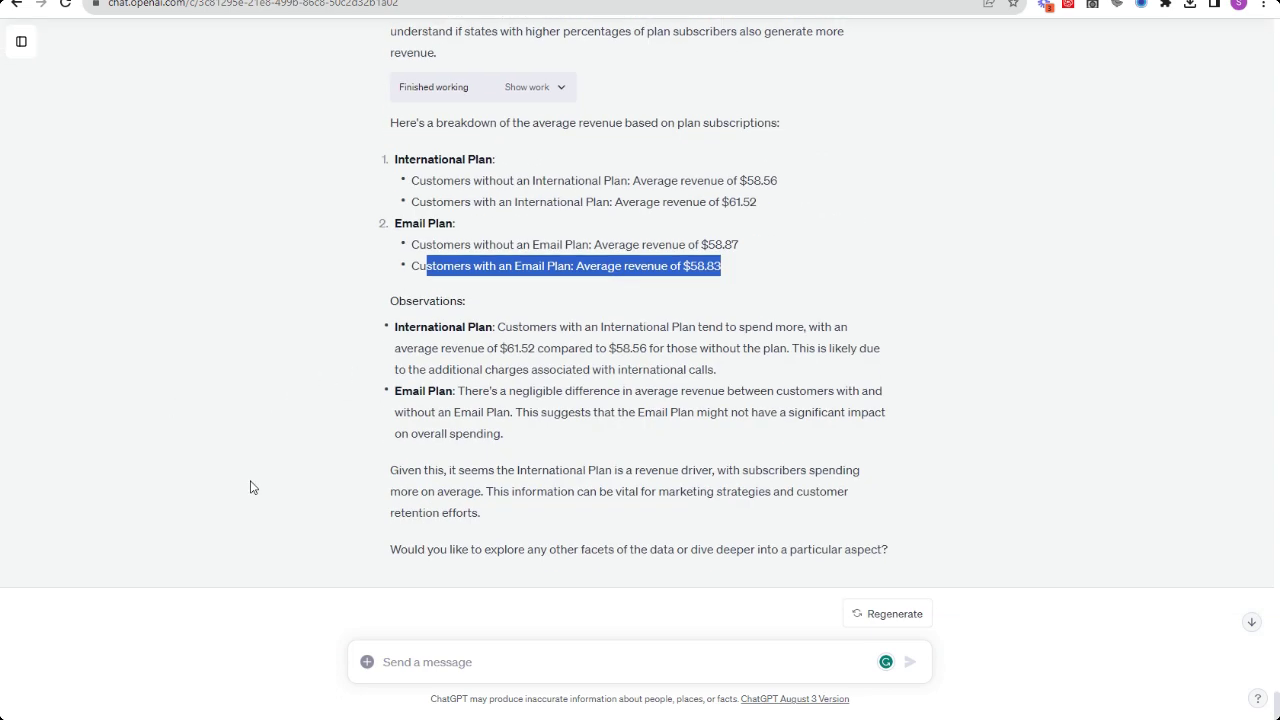
drag(588, 348, 489, 326)
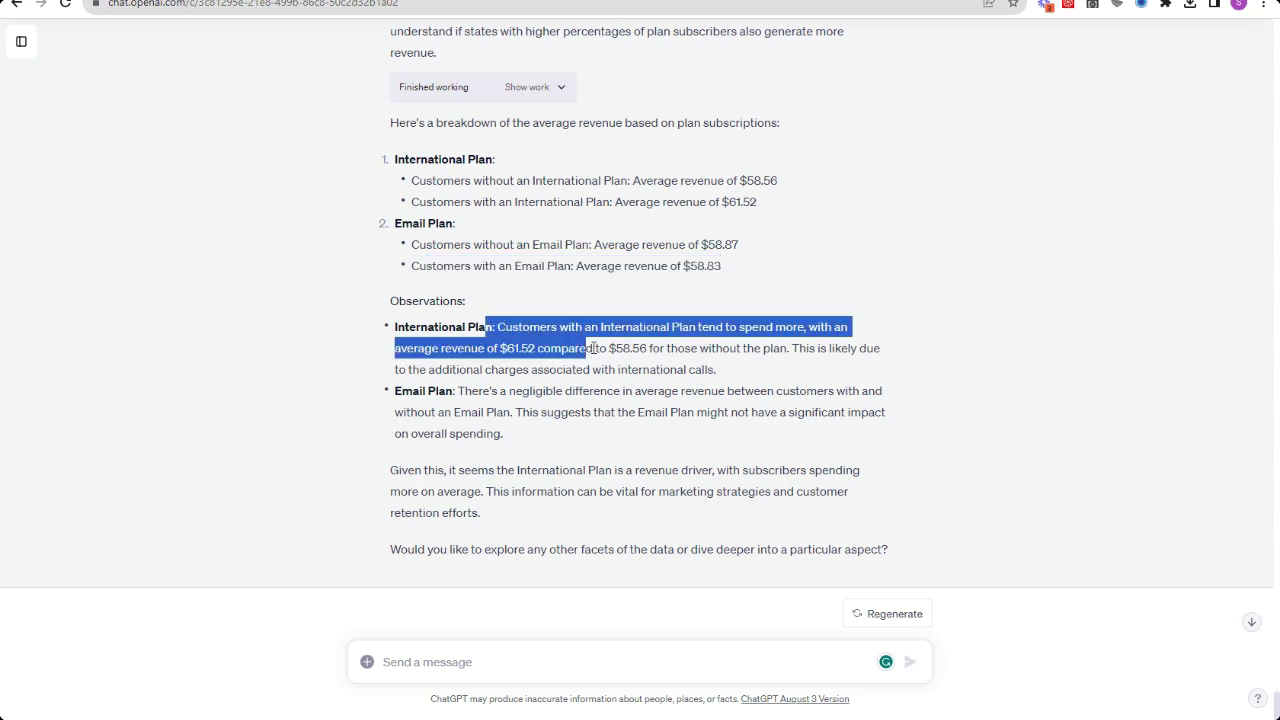
drag(607, 348, 790, 348)
drag(456, 391, 515, 412)
click(514, 430)
drag(449, 470, 720, 471)
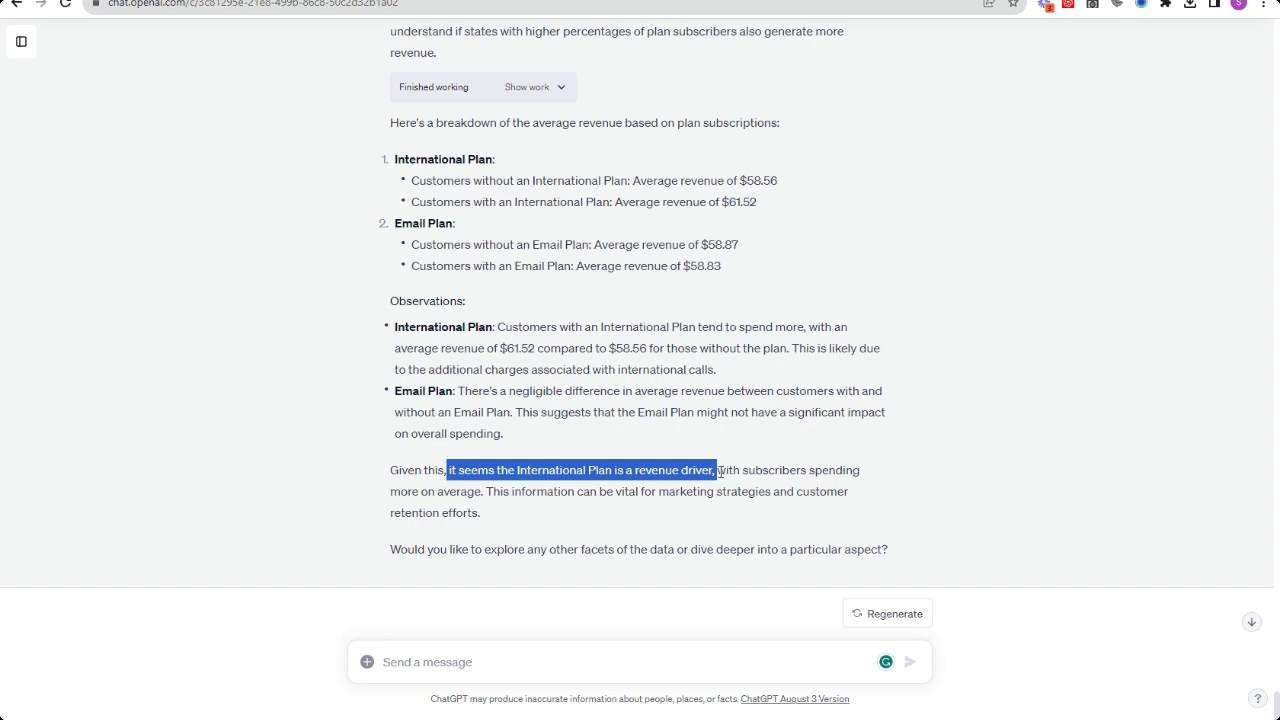
click(210, 404)
- Ask where to increase international plans, considering below average take up rates across states or other key dimensions, and where to invest in marketing for higher-yielding international plans
click(417, 661)
text(Where are there opportunities to increase international plans. I presume we should look at)
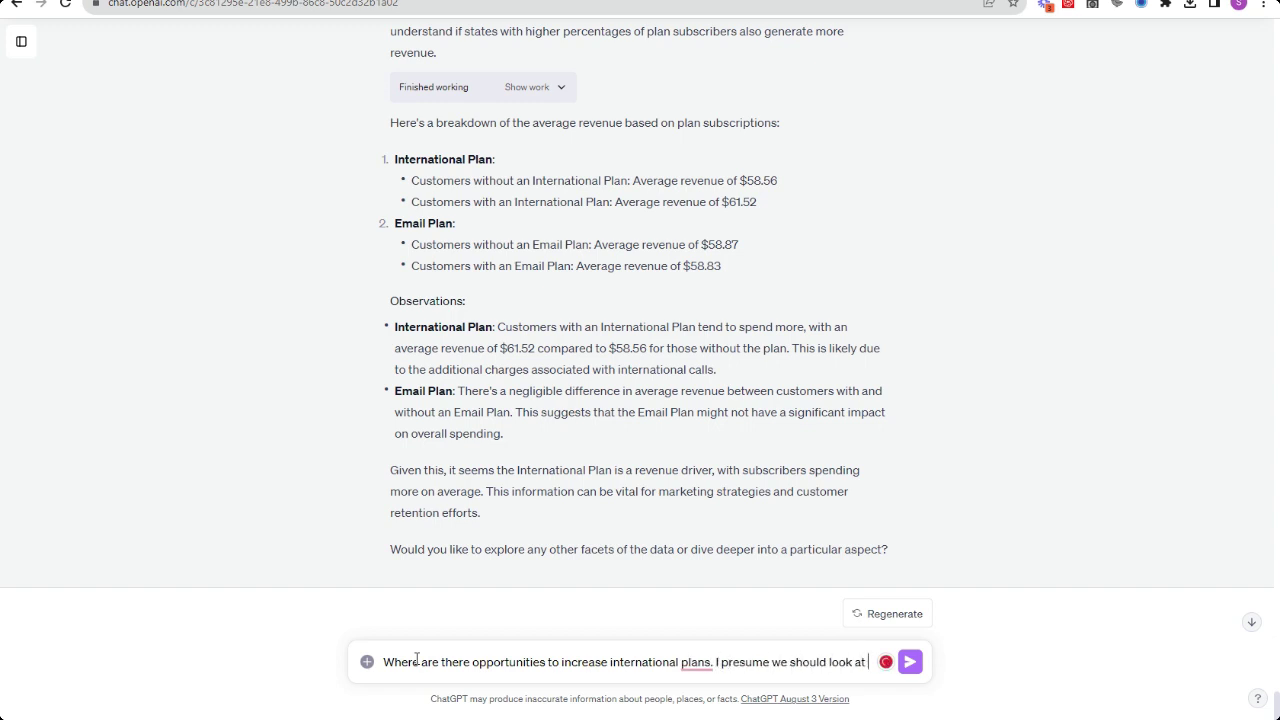
text(he below.)
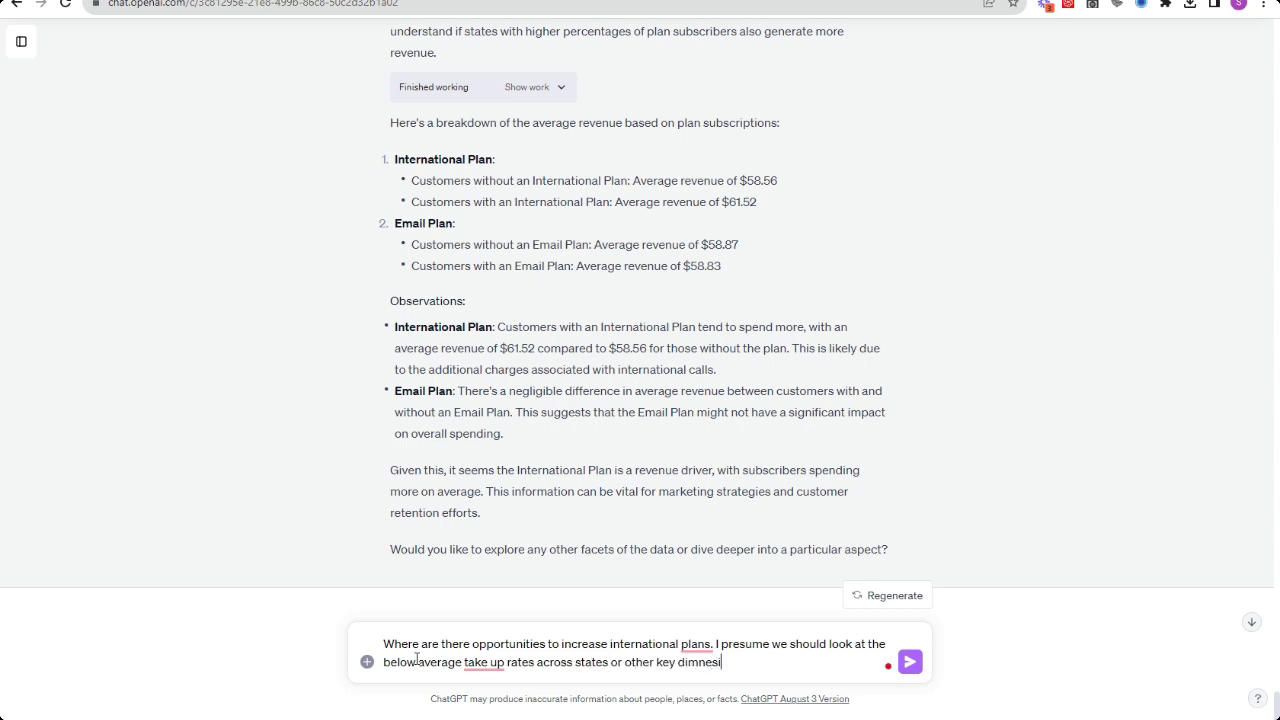
text(Also think in)
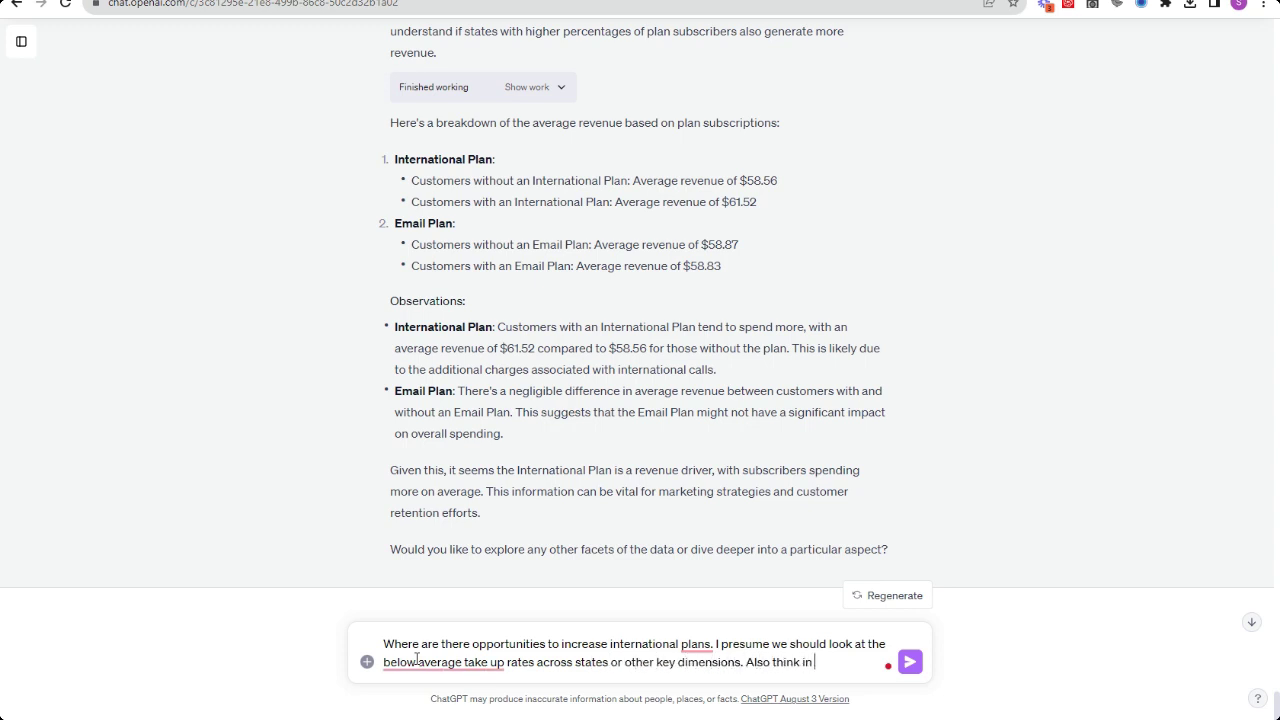
text( terms of marketing spend. Where could we invest in marketing to get more onto the higher ye)
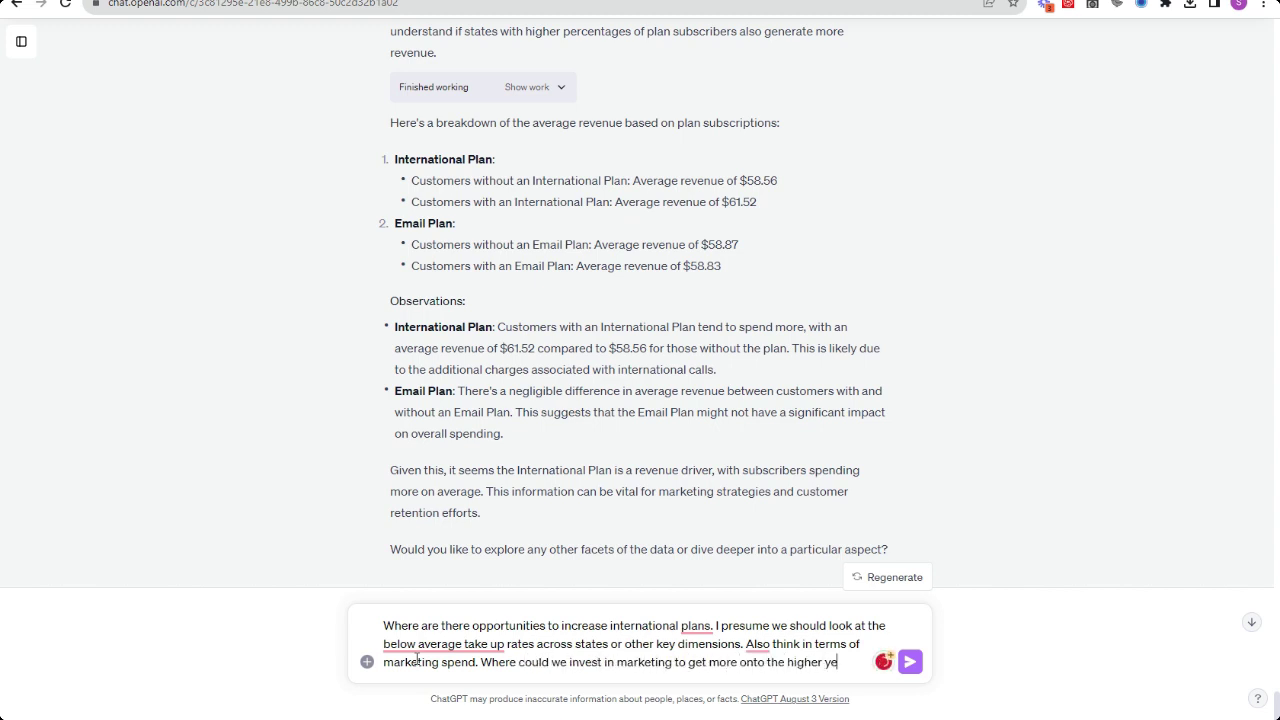
text(international plans)
key(BackSpace)
text(ns)
key(Return)
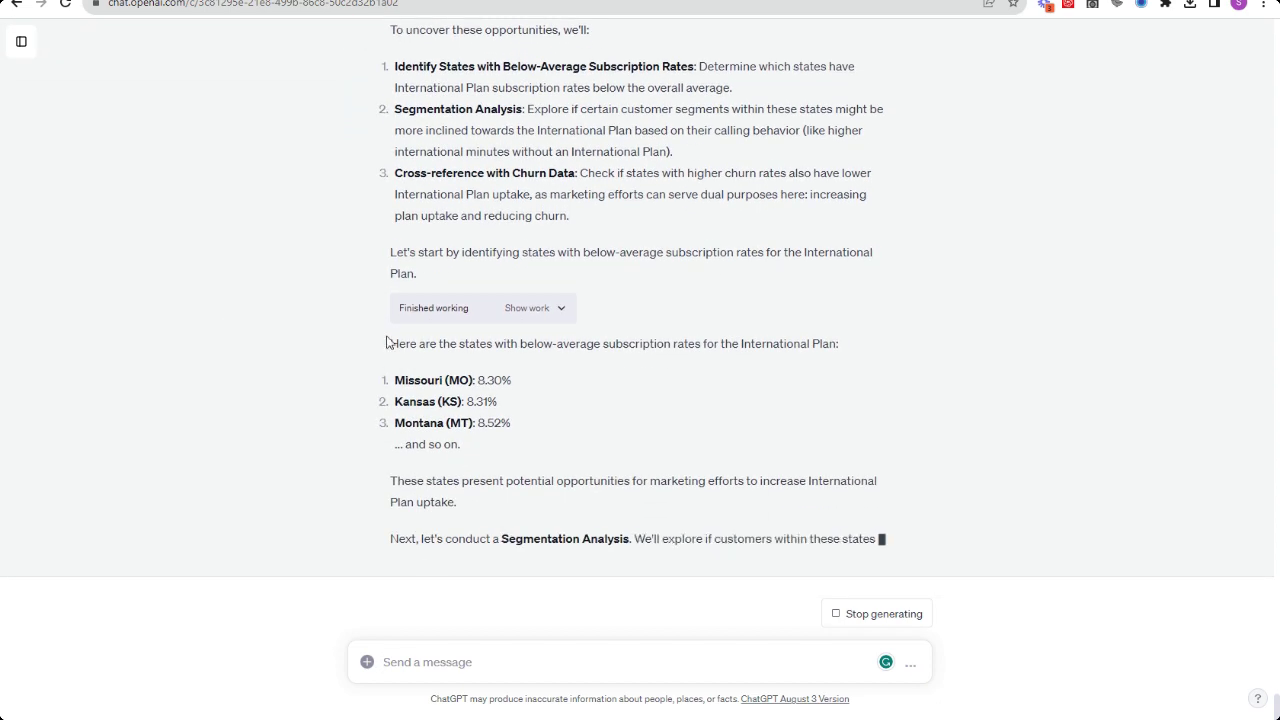
- Read the introduction to the list of states with below-average International Plan subscription rates
drag(842, 308, 523, 300)
drag(410, 280, 556, 279)
drag(459, 243, 649, 240)
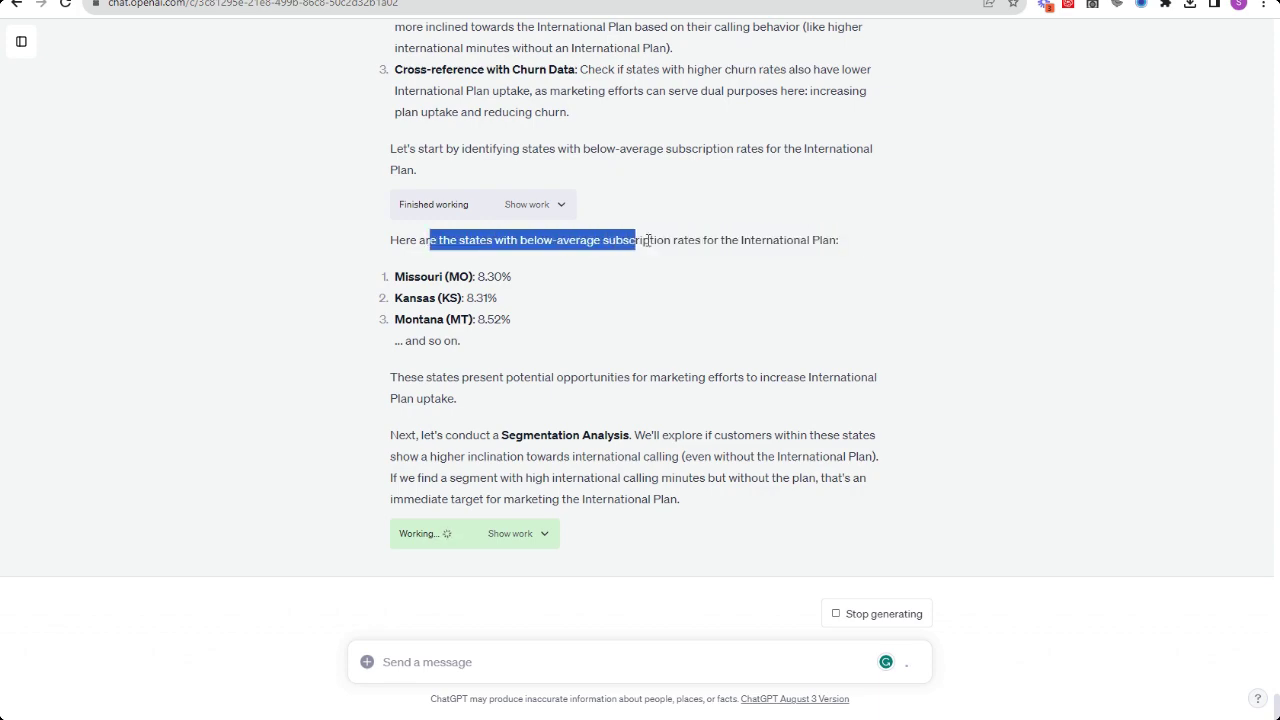
click(686, 240)
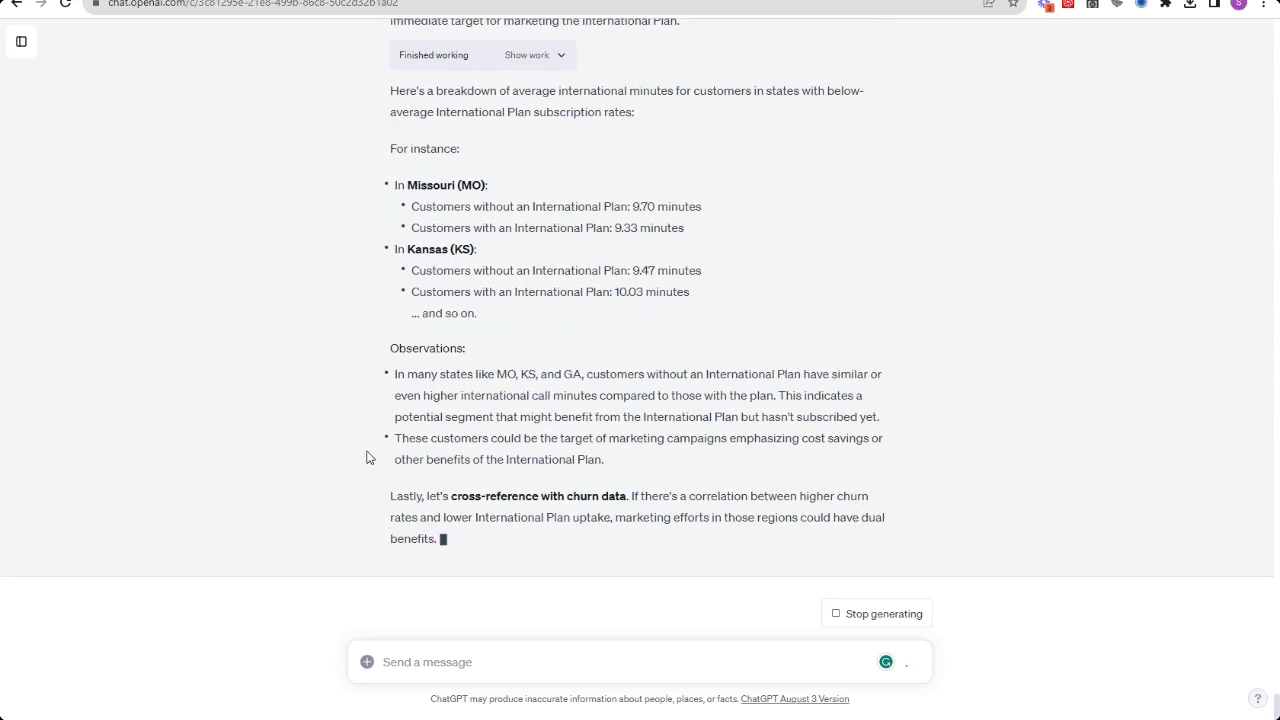
- Read the segmentation analysis observations and compare average international minutes with and without the International Plan in Missouri and Kansas
drag(465, 377, 900, 383)
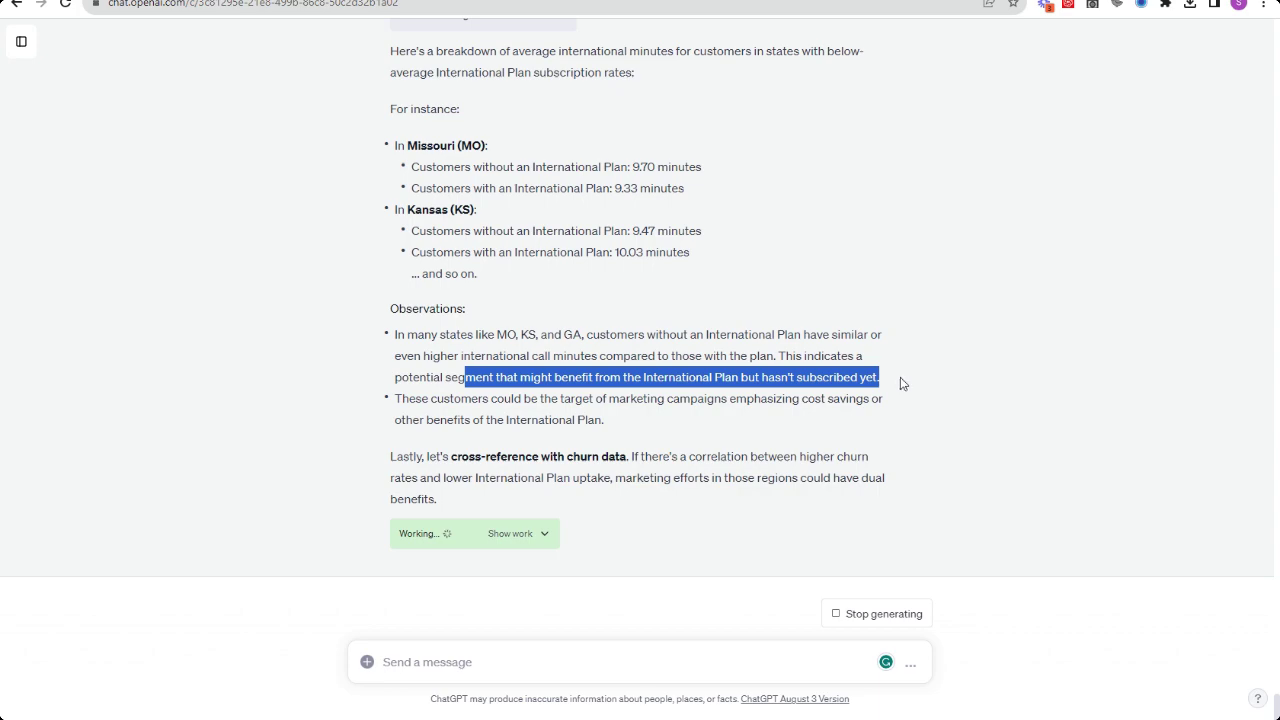
drag(422, 399, 552, 399)
scroll(530, 330, up, 5)
drag(426, 255, 845, 259)
click(556, 312)
scroll(556, 312, down, 2)
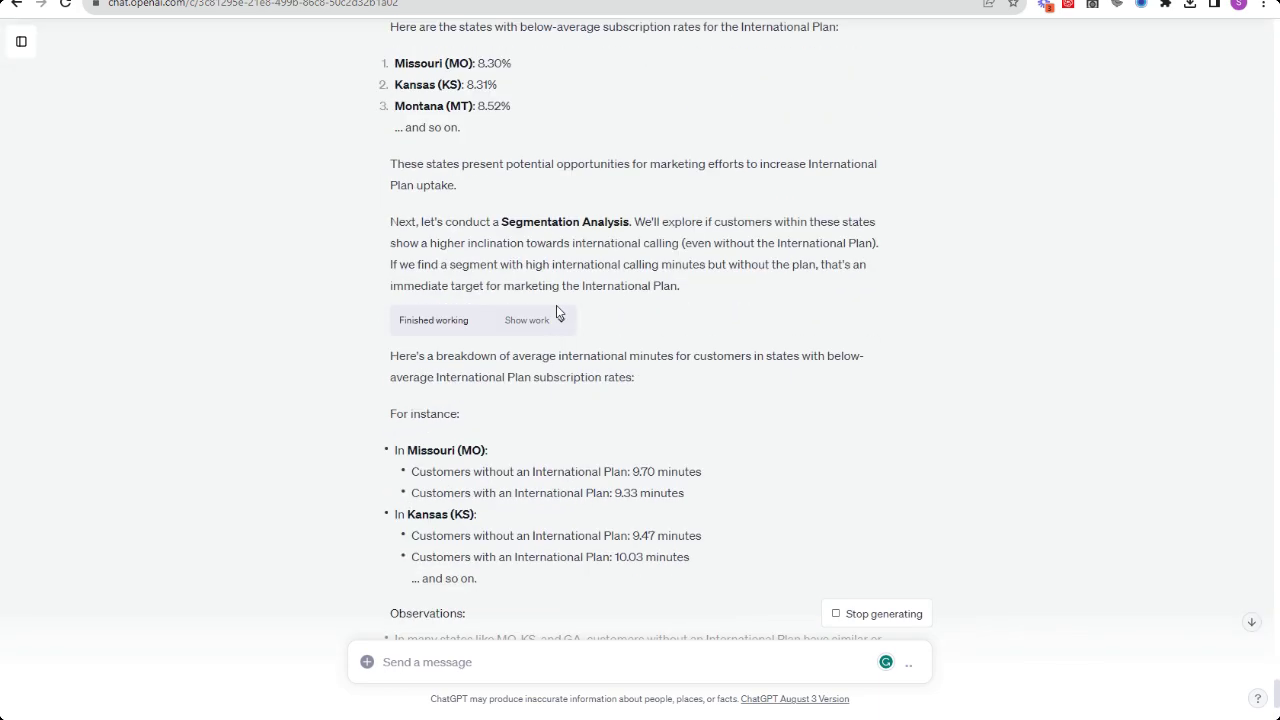
drag(411, 469, 750, 478)
drag(413, 496, 741, 493)
click(741, 493)
drag(415, 537, 708, 535)
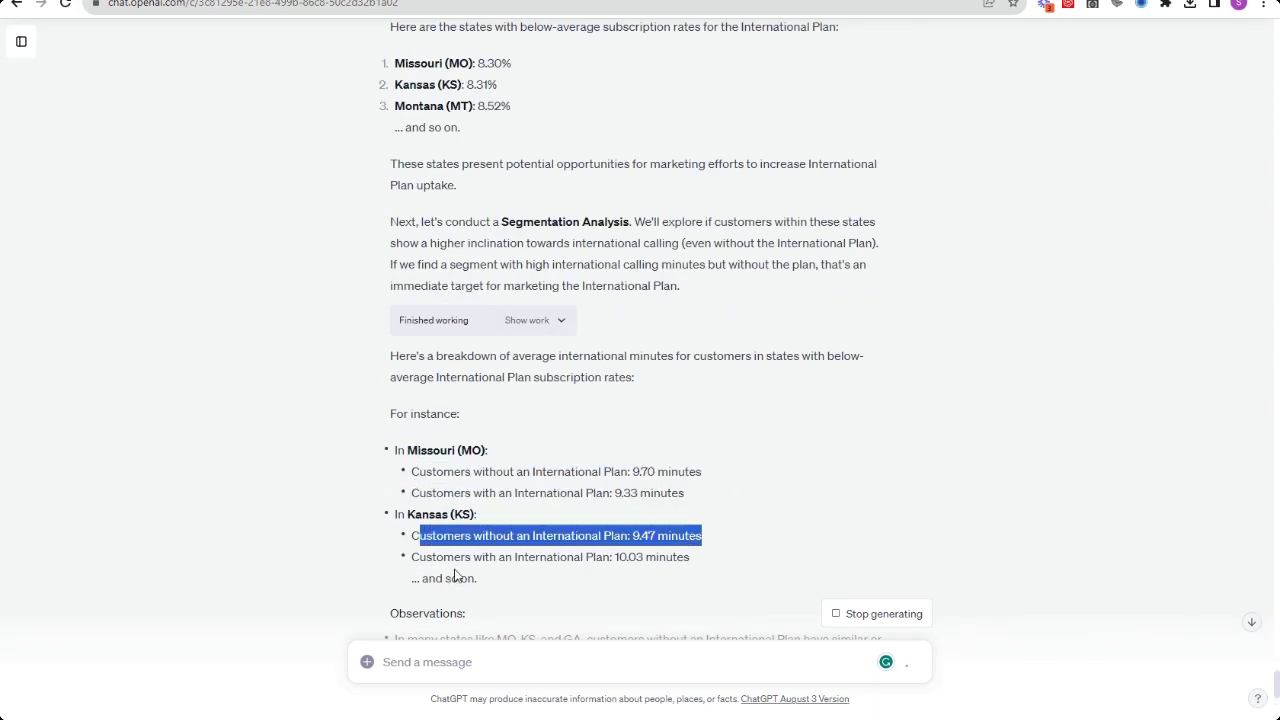
drag(405, 560, 800, 553)
scroll(579, 292, down, 4)
scroll(579, 292, down, 2)
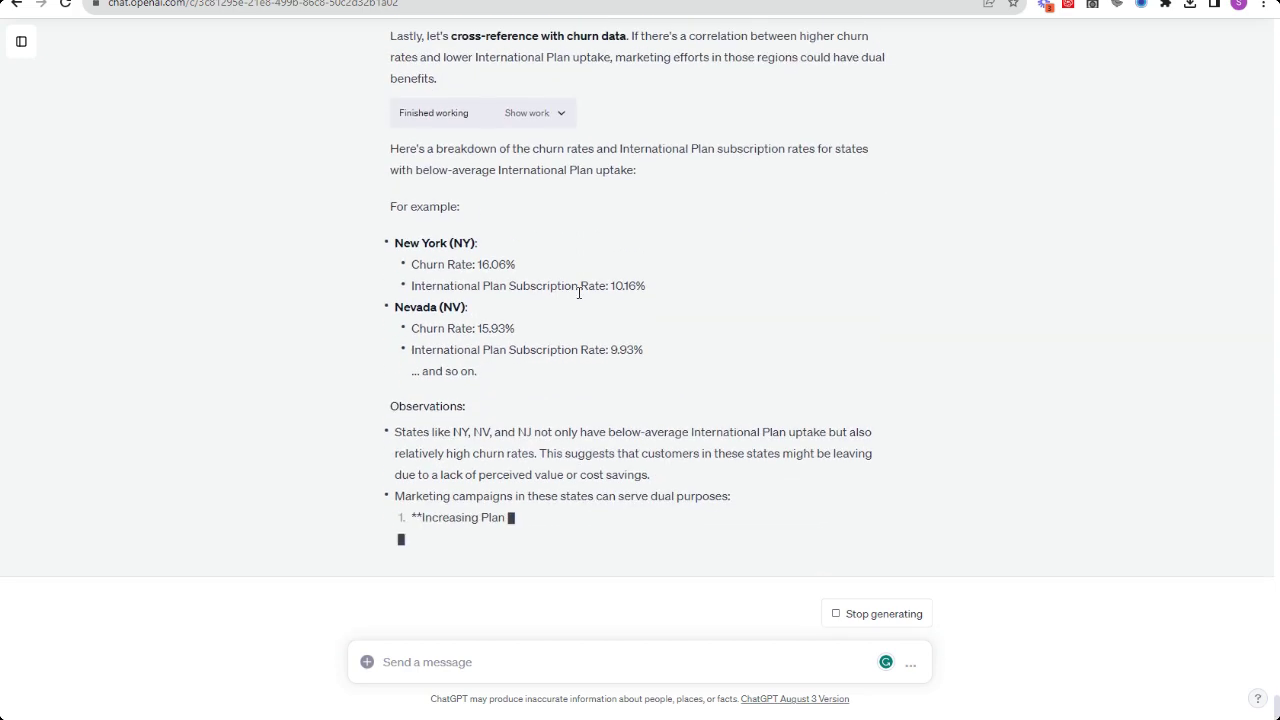
- Read the churn cross-reference observations, the two marketing campaign purposes and the closing paragraph on marketing investments
drag(396, 389, 650, 372)
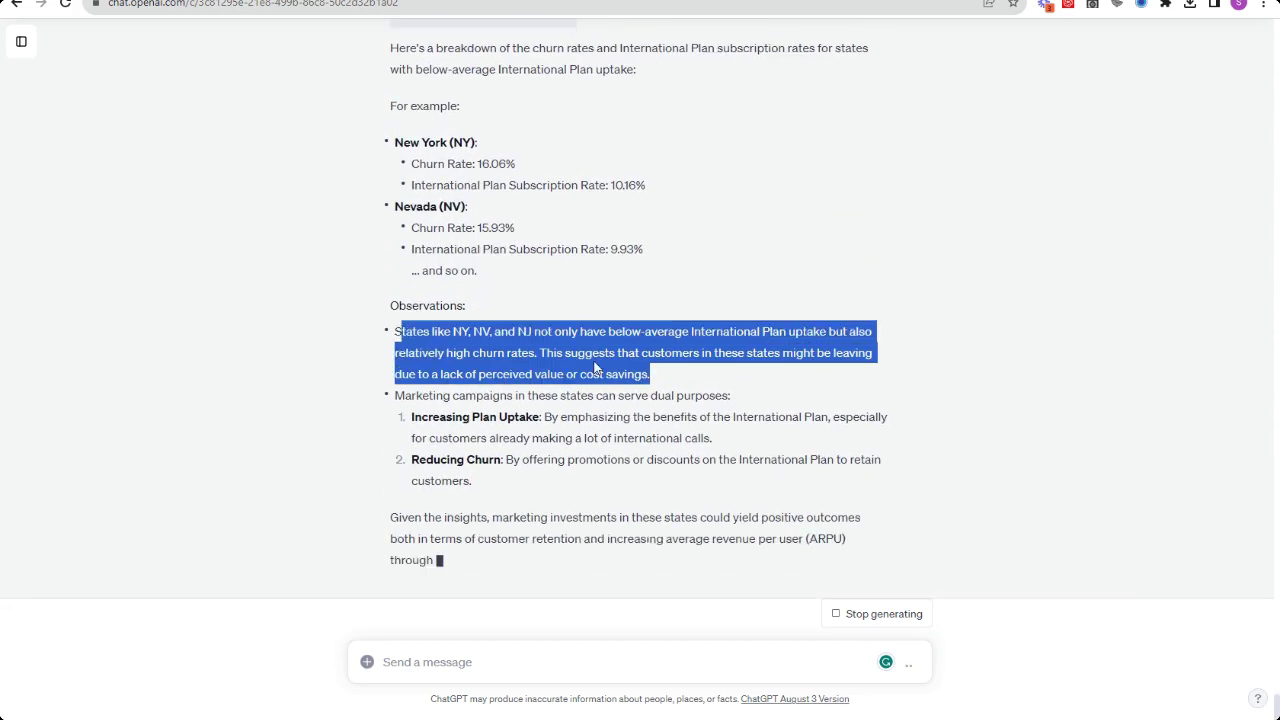
drag(395, 337, 731, 338)
drag(543, 358, 727, 382)
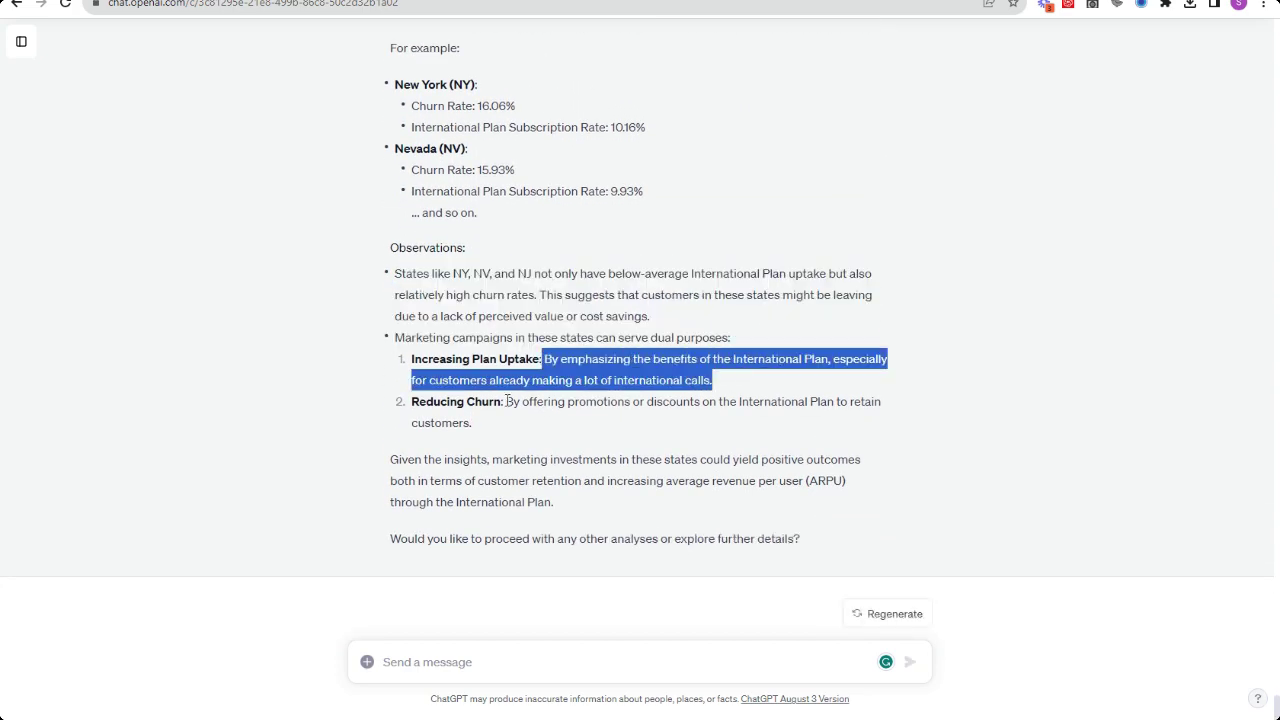
drag(506, 401, 483, 428)
drag(390, 459, 572, 505)
drag(578, 508, 372, 456)
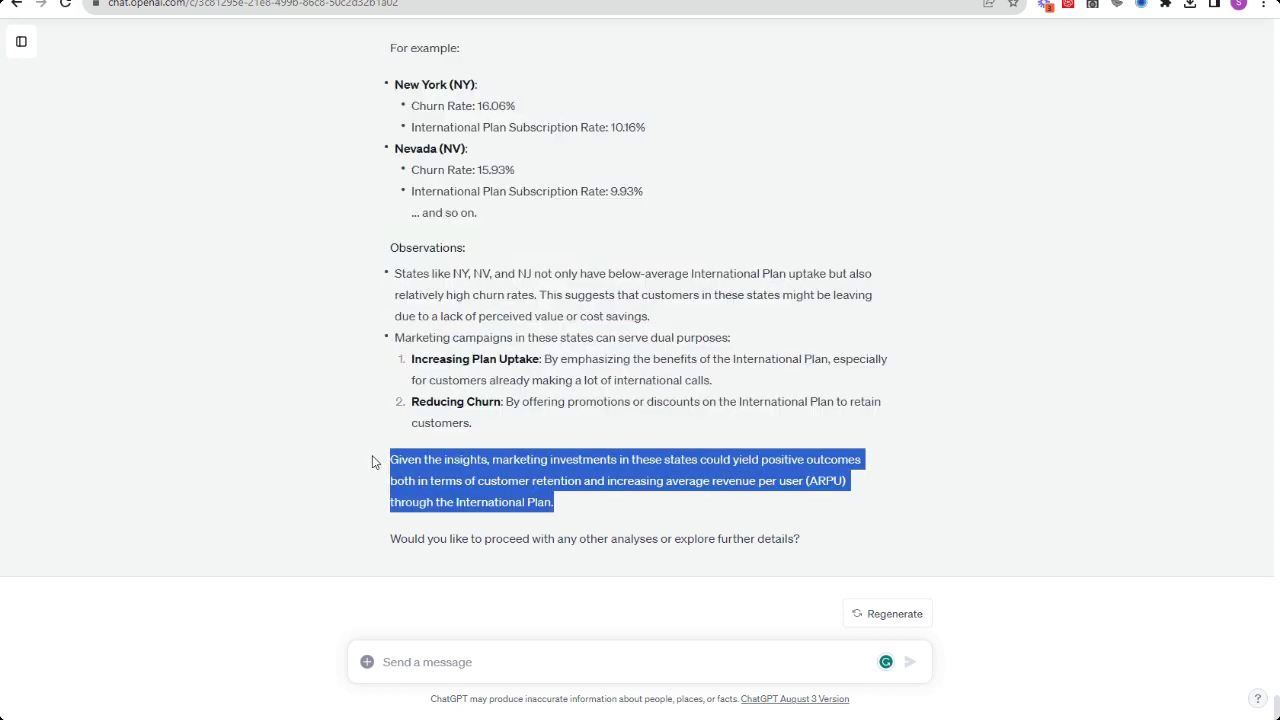
click(394, 457)
mouse_move(580, 508)
mouse_down()
mouse_move(387, 463)
mouse_move(626, 497)
mouse_move(600, 508)
mouse_up()
click(375, 543)
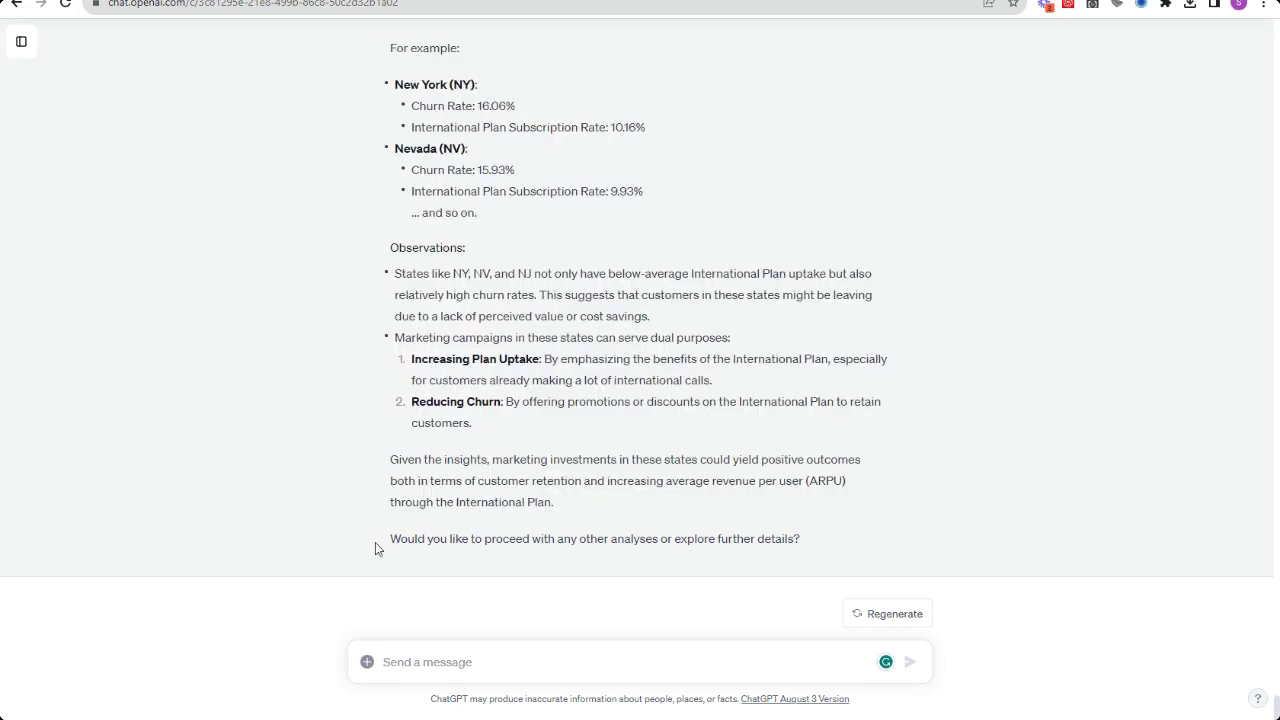
- Send a request for a scatter plot of international subscription rates against total revenue per subscriber, broken down by state
scroll(965, 517, up, 6)
scroll(965, 518, up, 20)
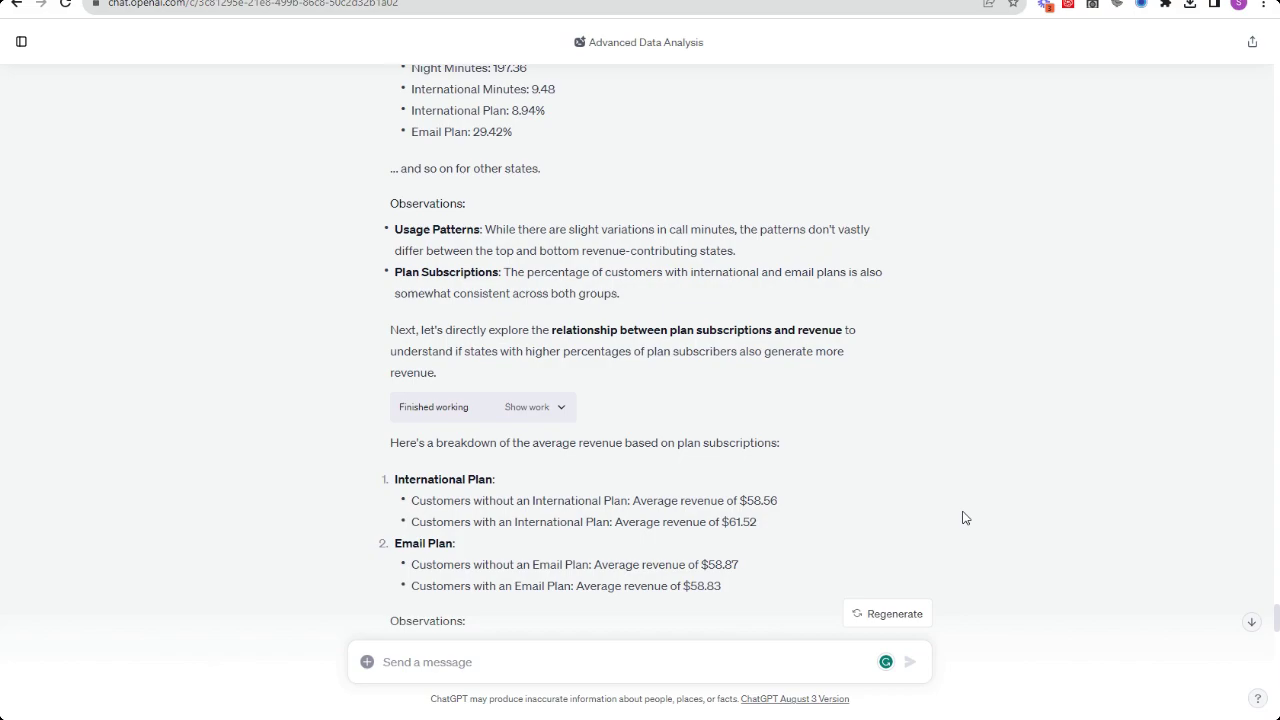
scroll(1109, 494, down, 20)
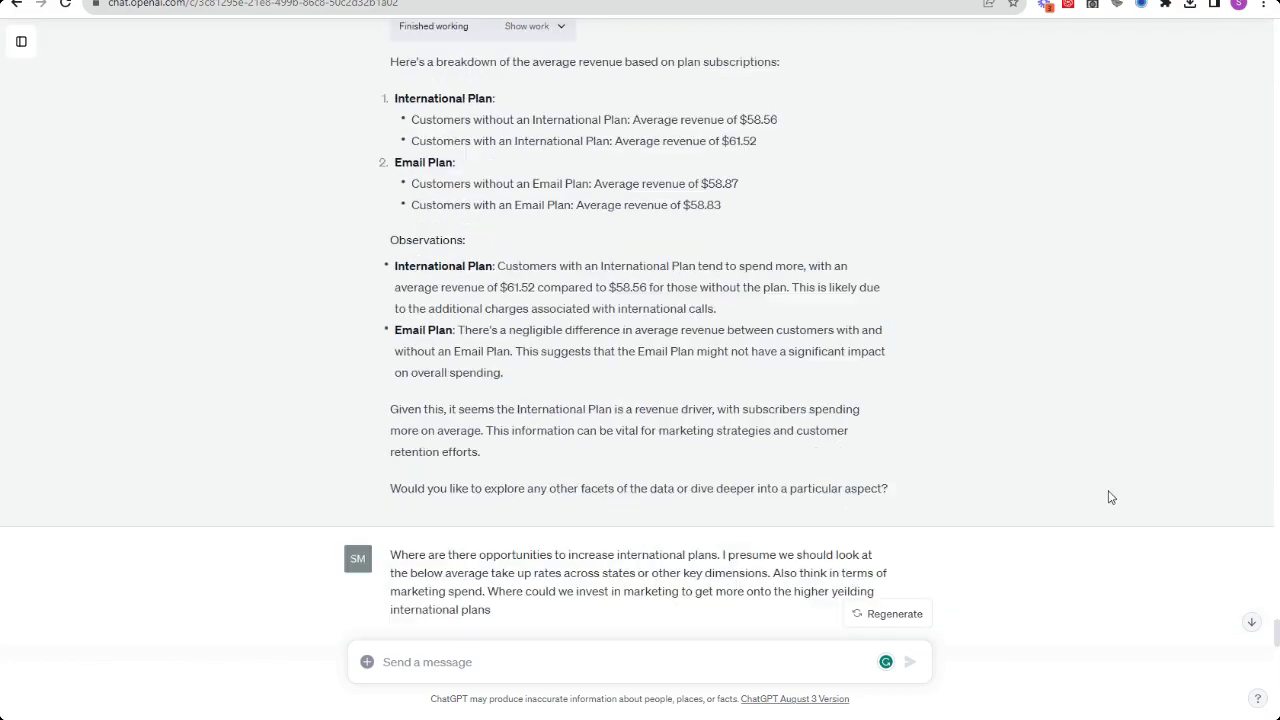
click(594, 662)
text(Can you should me a scatter plot, where on one axis we have)
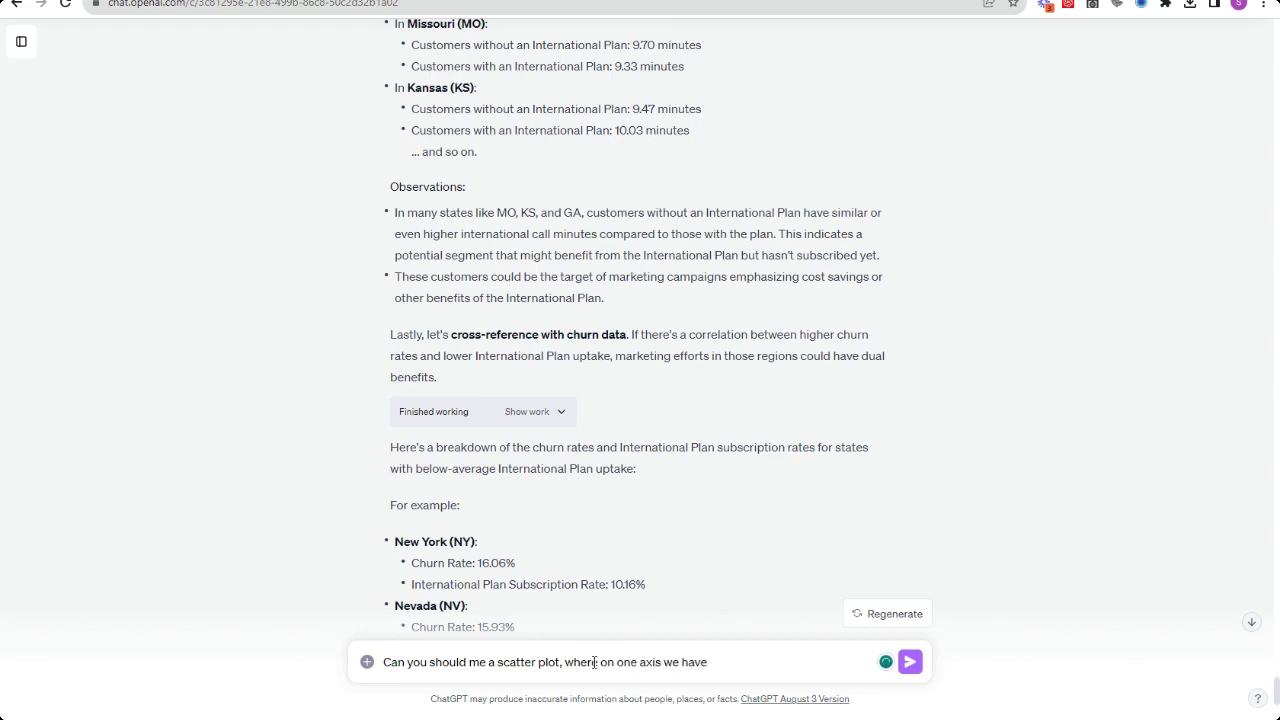
scroll(529, 433, up, 6)
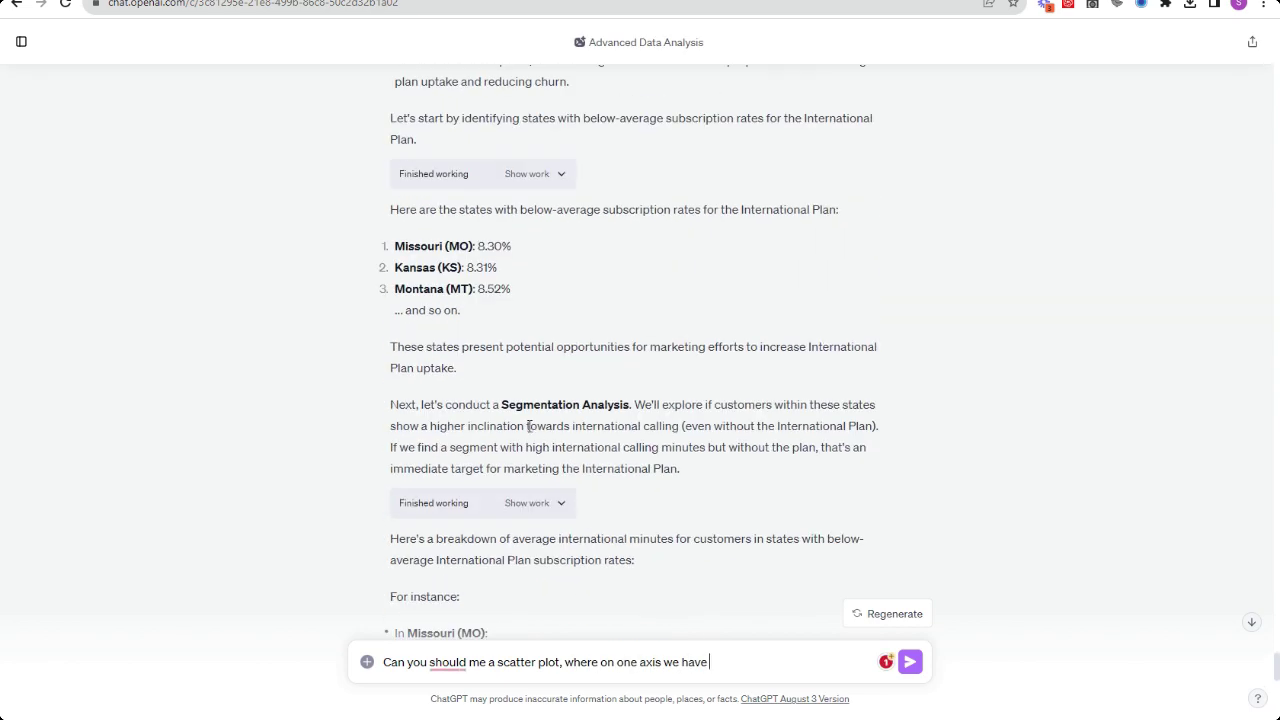
scroll(529, 428, down, 6)
text(international subscripti)
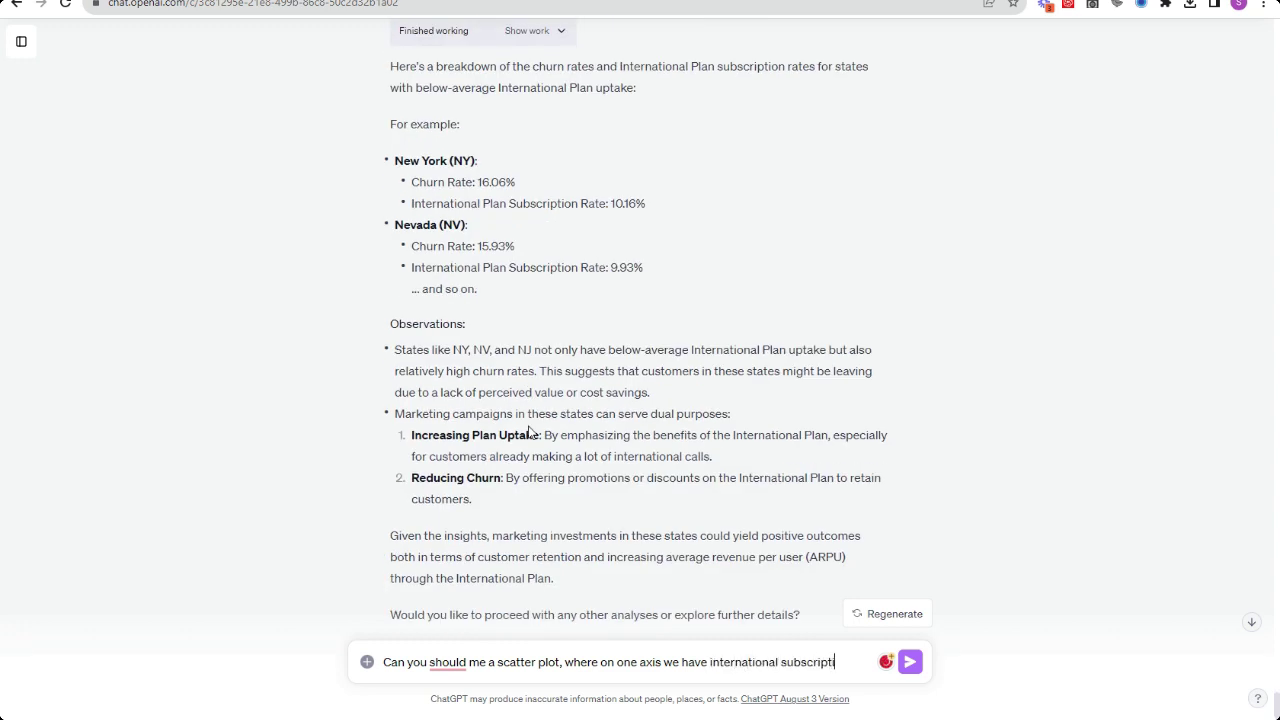
text( and on the other we have total revenue per subscriber, and break this down b)
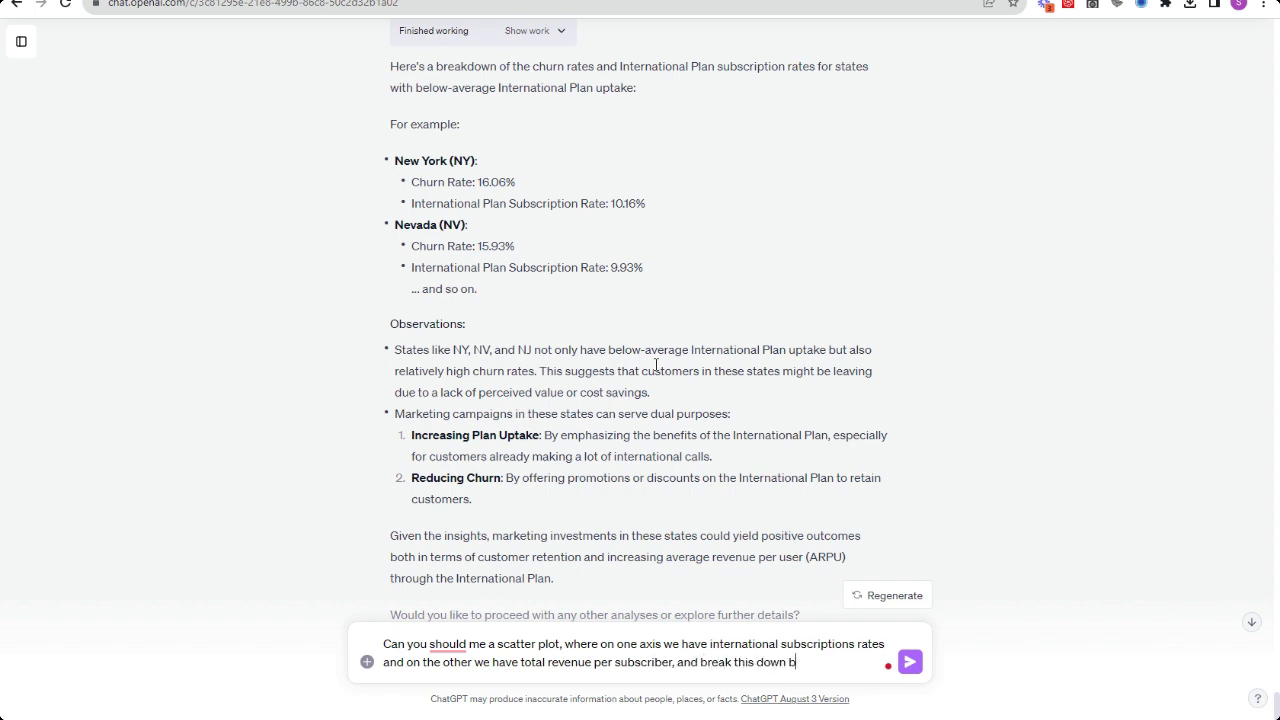
text(y state)
key(Return)
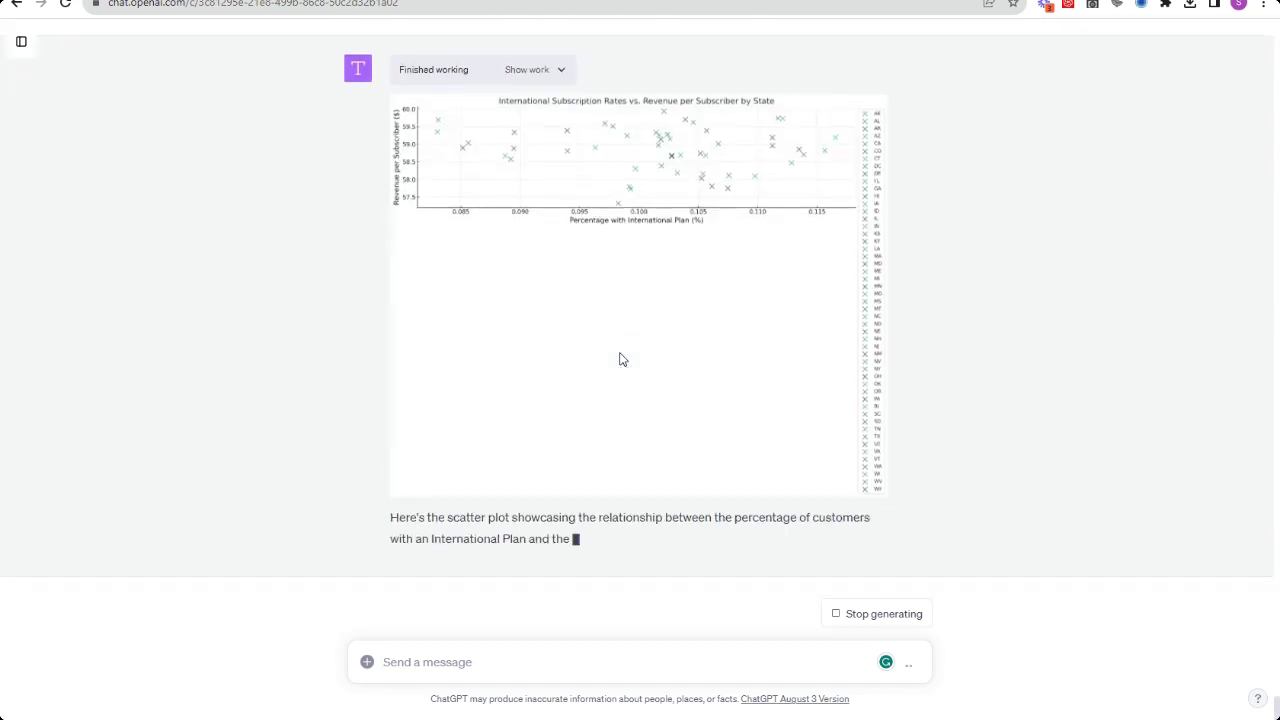
- Send the request "In this visualization can you remove the legend and place the State next to each plot"
text(In t)
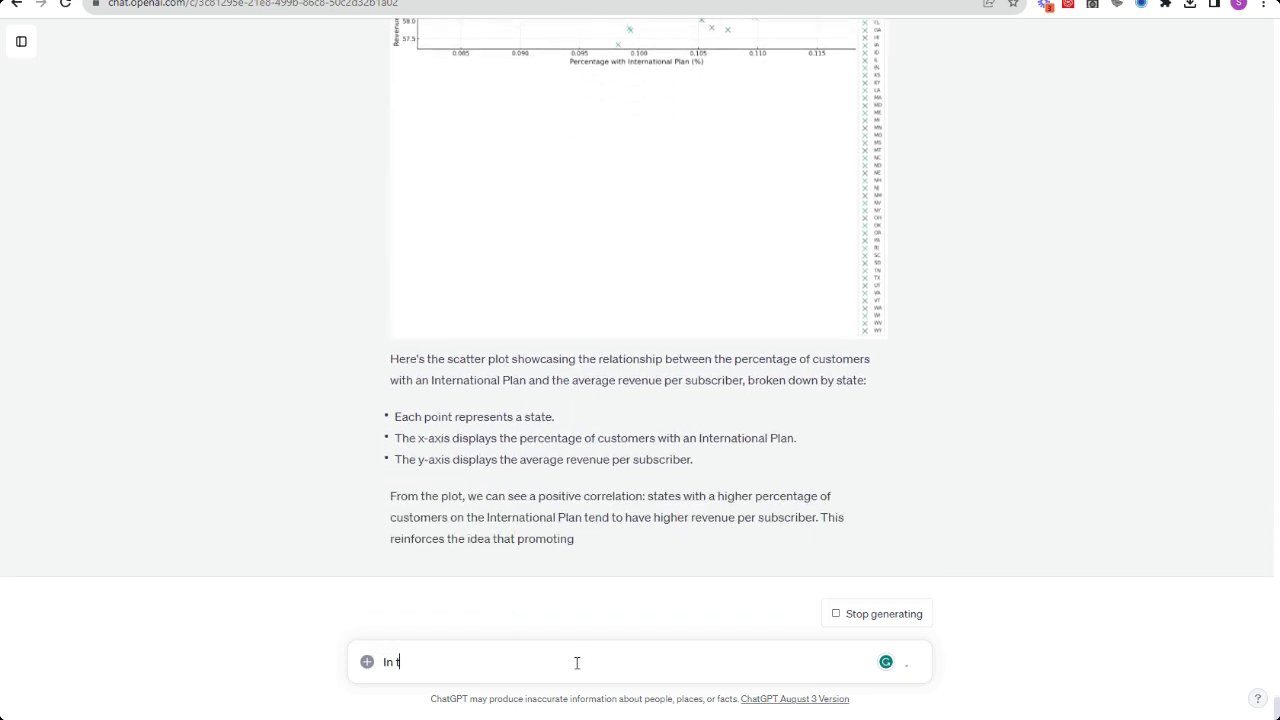
text(his visualization can you remove the legend and place the State nex)
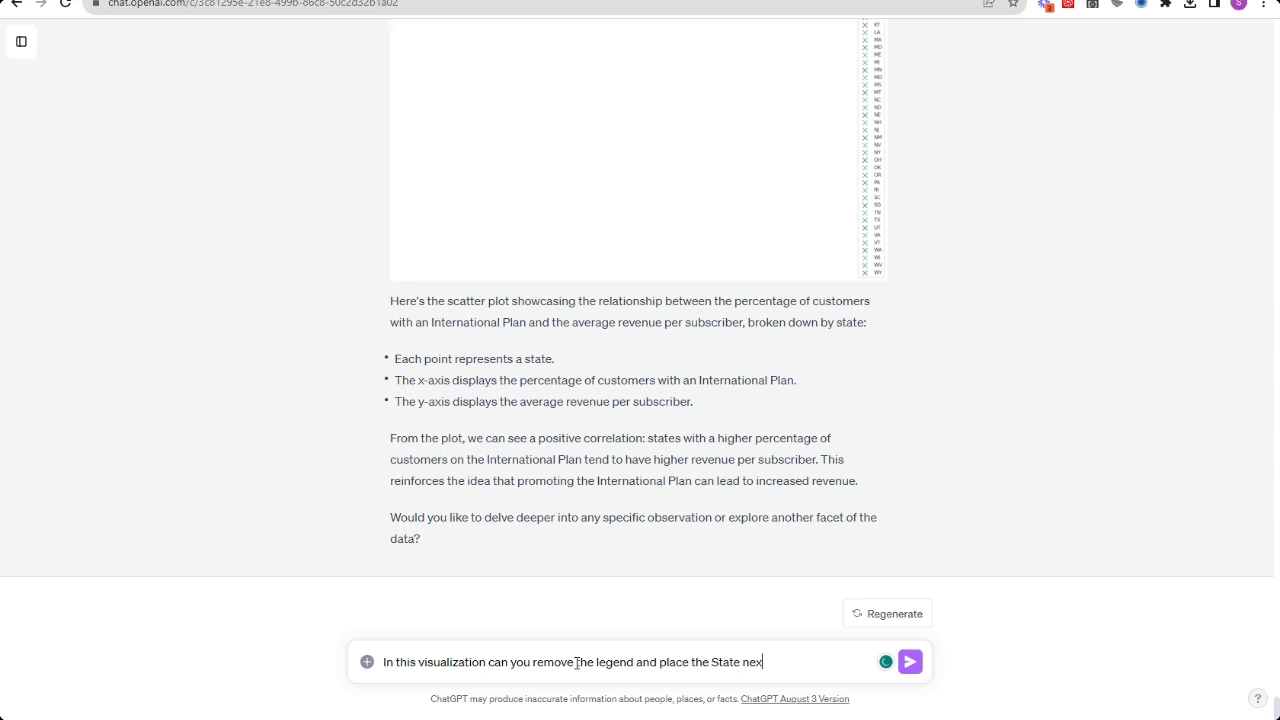
text(t to each plot)
key(Return)
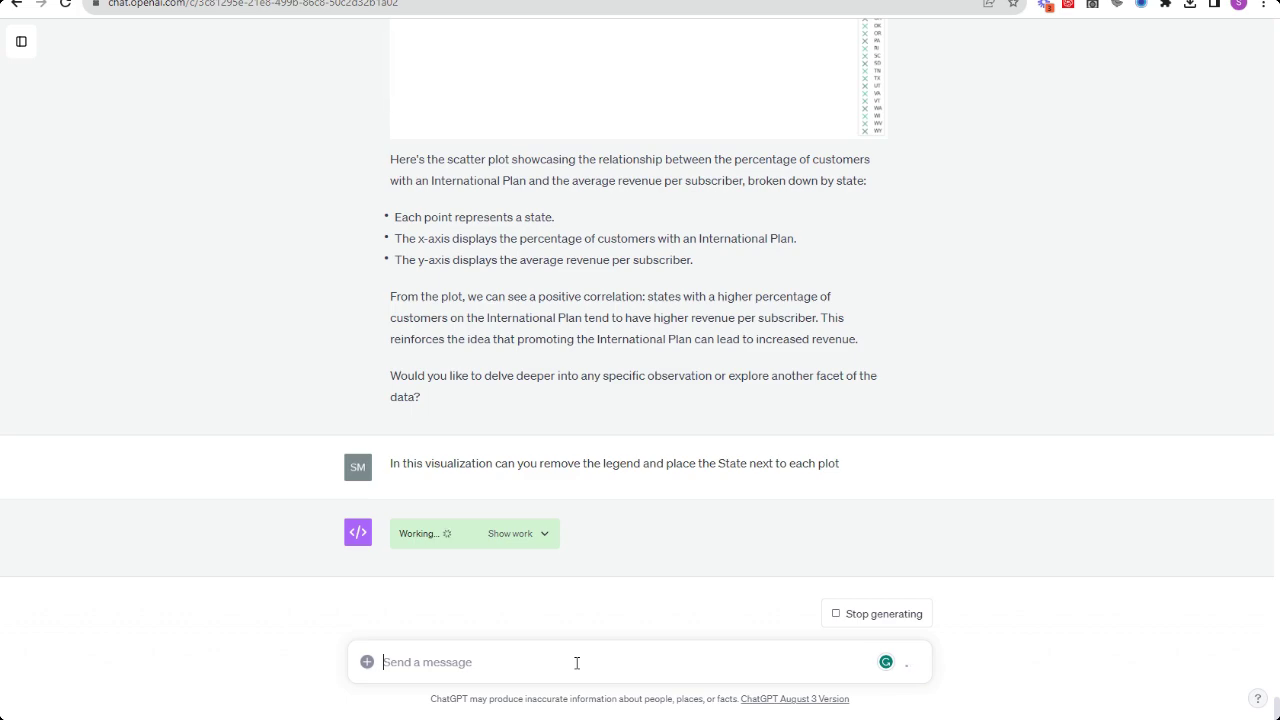
- Review the original and updated scatter plots and send the question "Would you say there is any correlation here"
scroll(548, 477, up, 8)
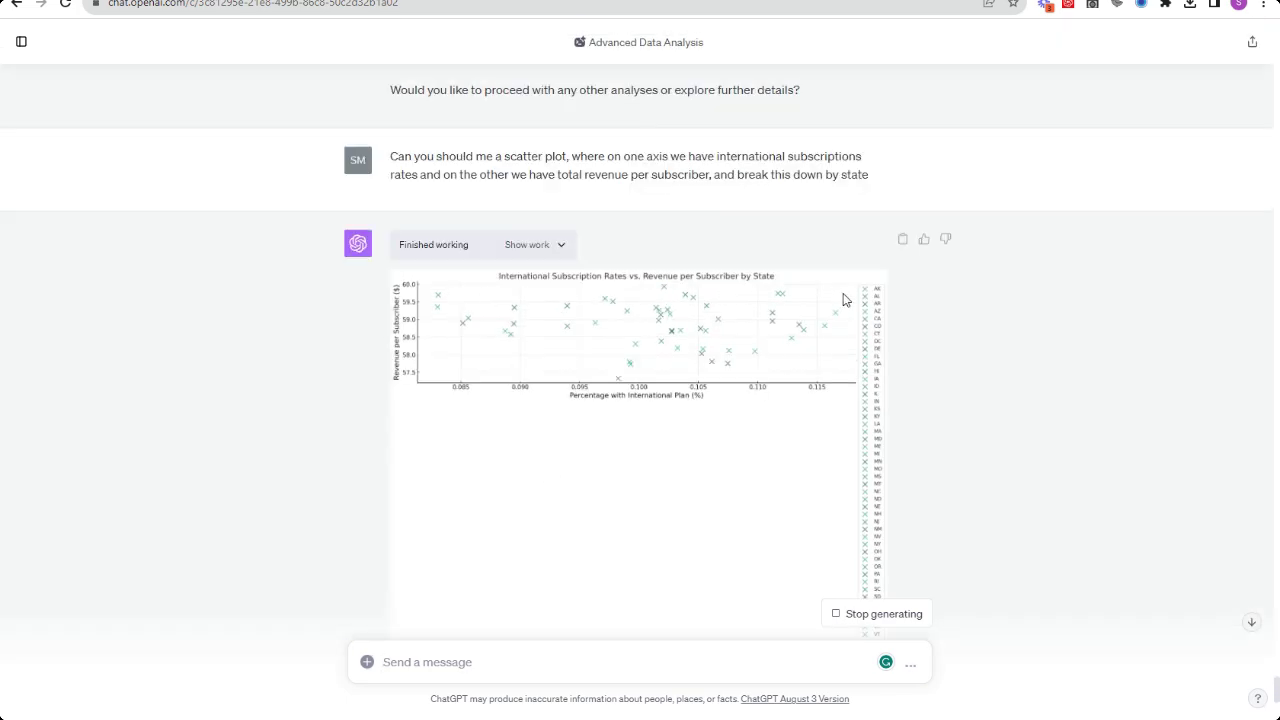
scroll(500, 437, down, 8)
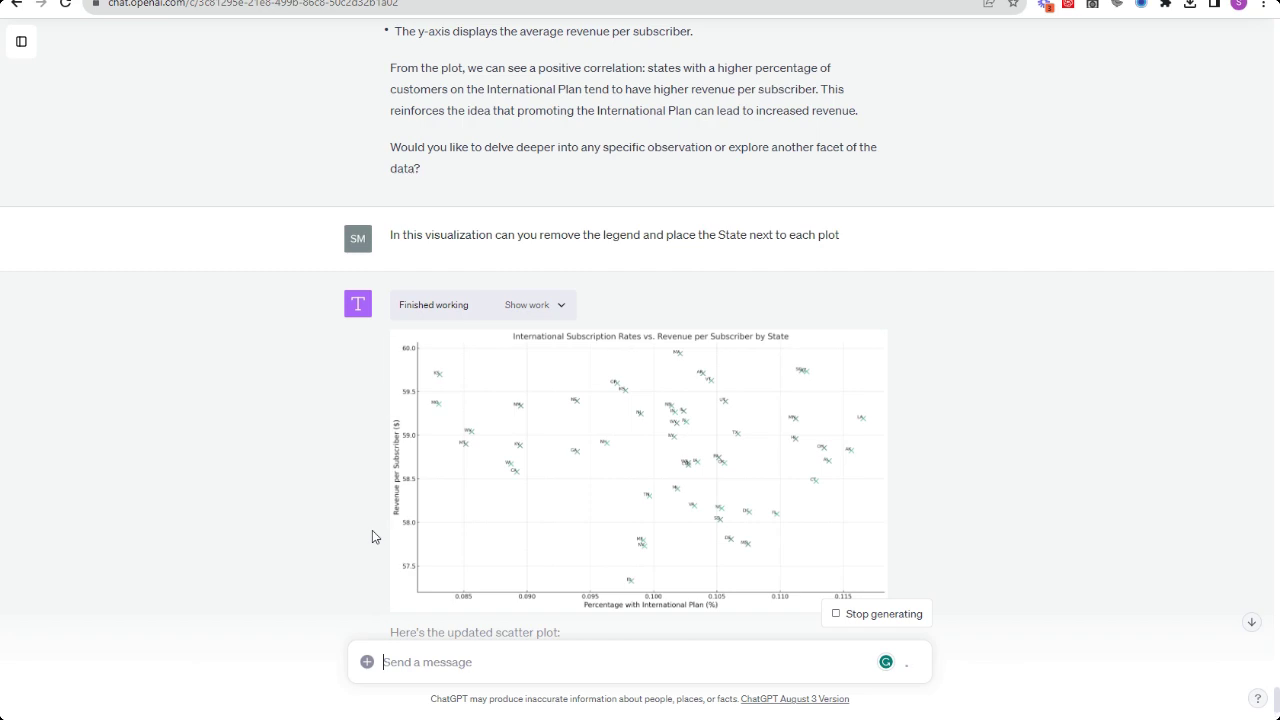
scroll(482, 537, down, 2)
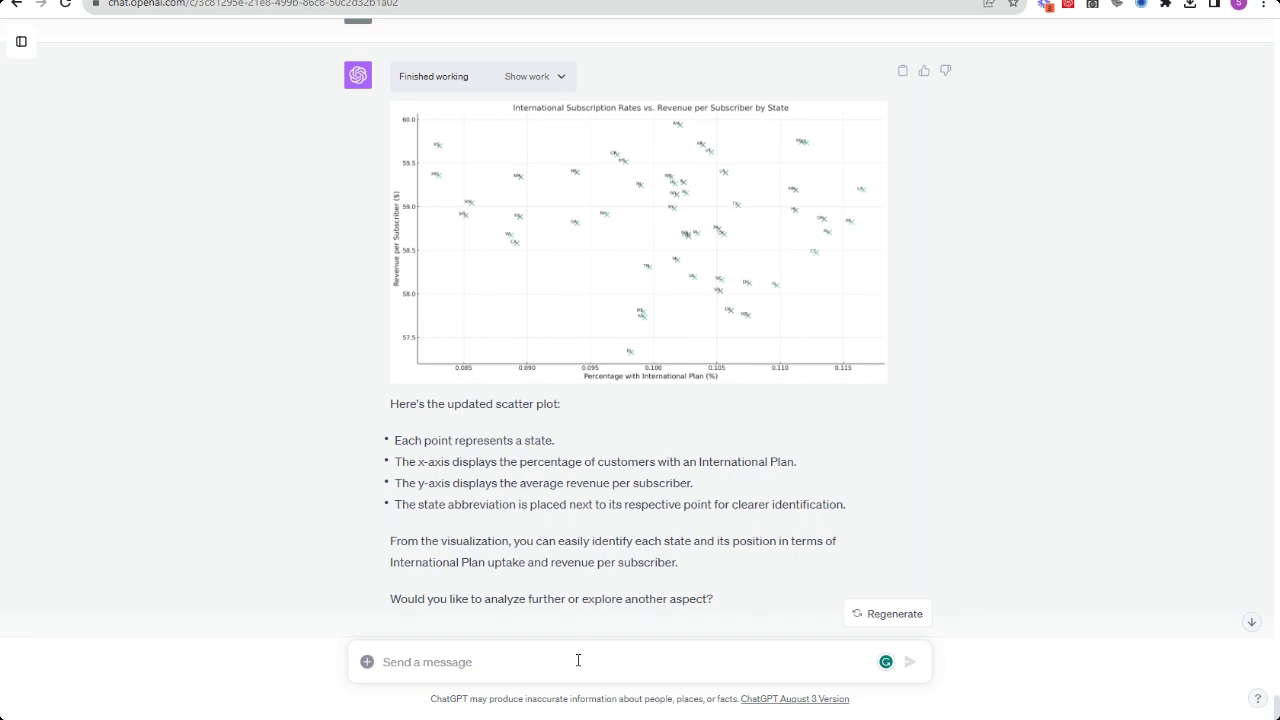
text(Would you say there is any correlation here)
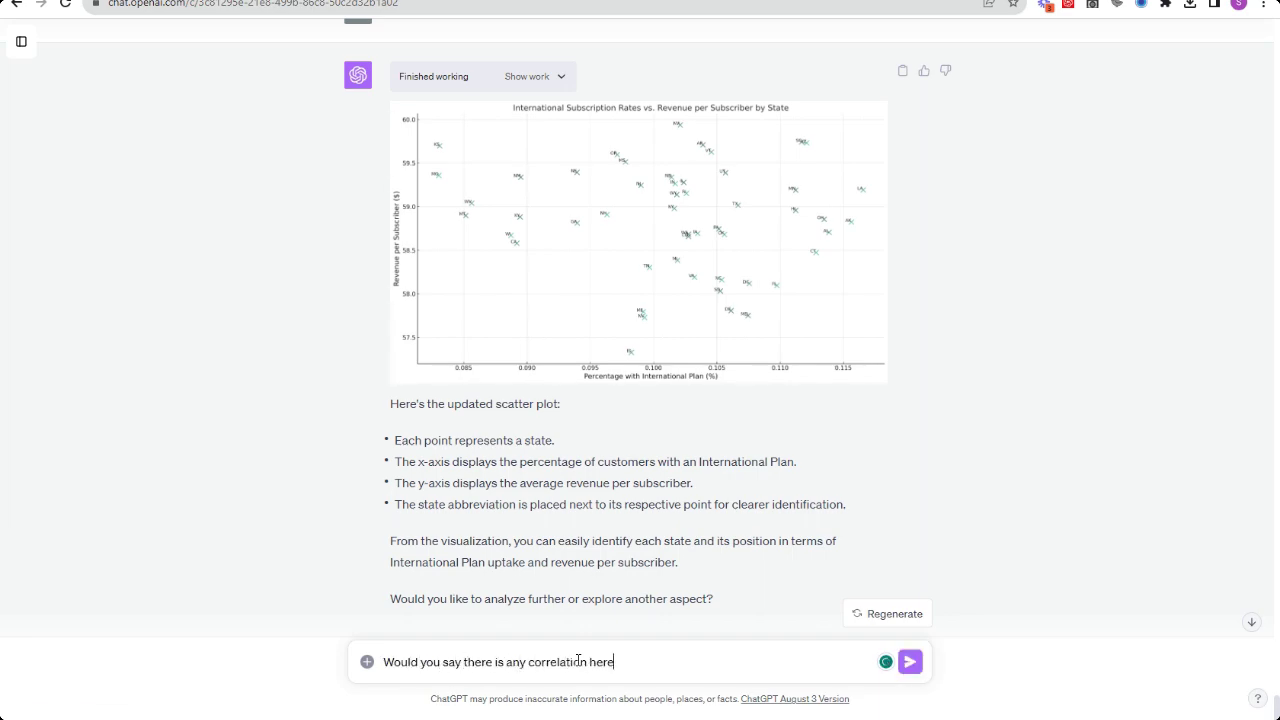
key(Return)
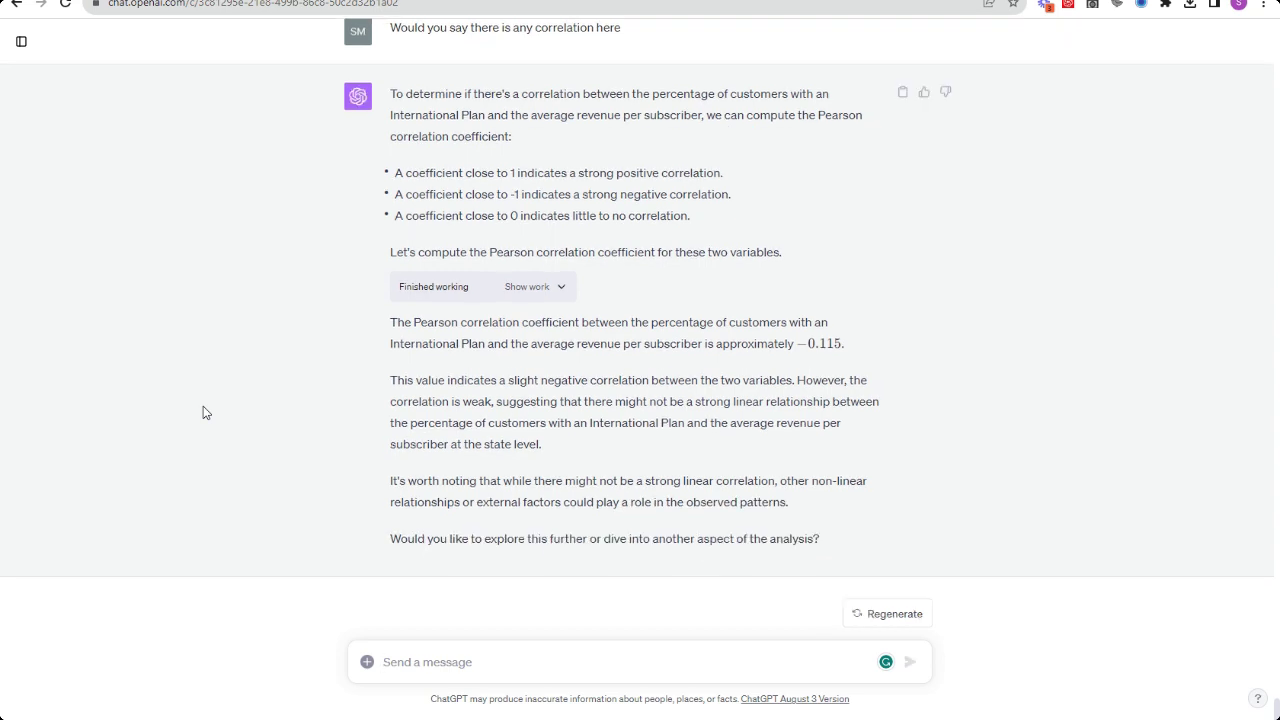
- Start a new message with the line "Can you provide me a csv with a couple of summarize totals."
drag(498, 401, 557, 446)
drag(390, 481, 643, 539)
click(526, 657)
text(Can you provide m)
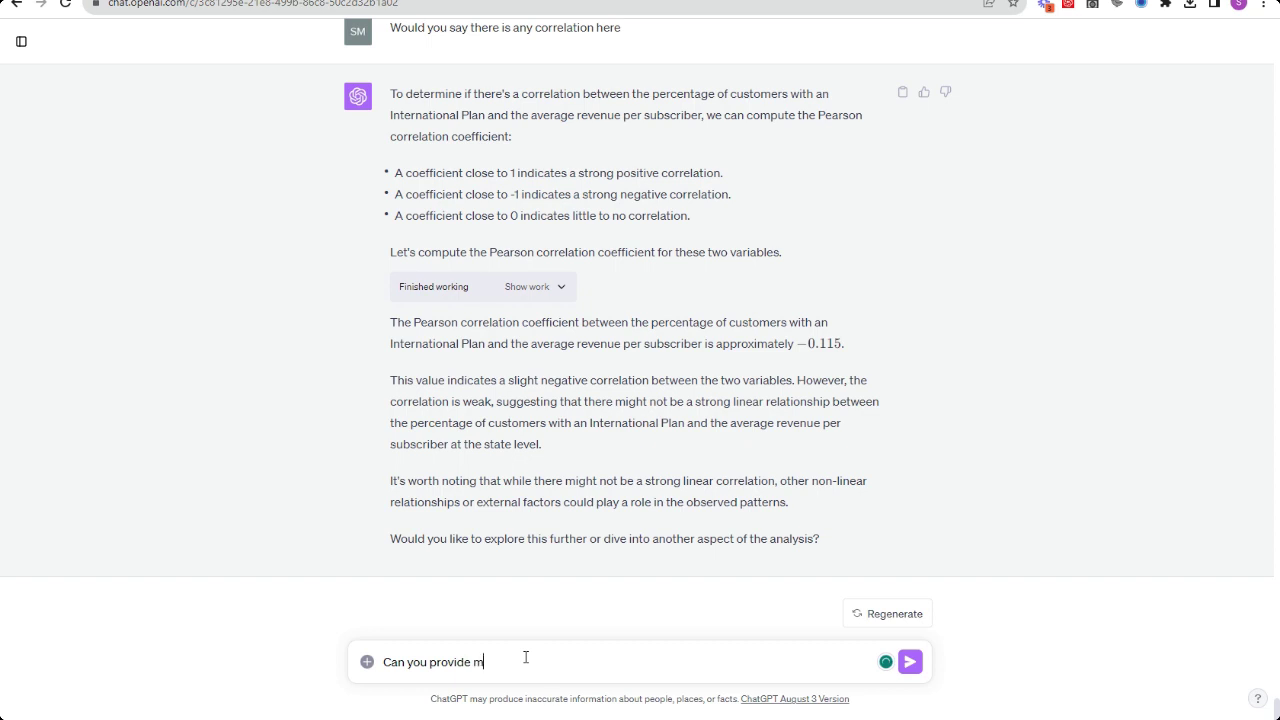
text(e a csv with a couple of summarize totalts)
key(shift+Return)
- Add the line "I want to see the data by state for total revenue, total call time, and total customers" and send the request
text(I wan)
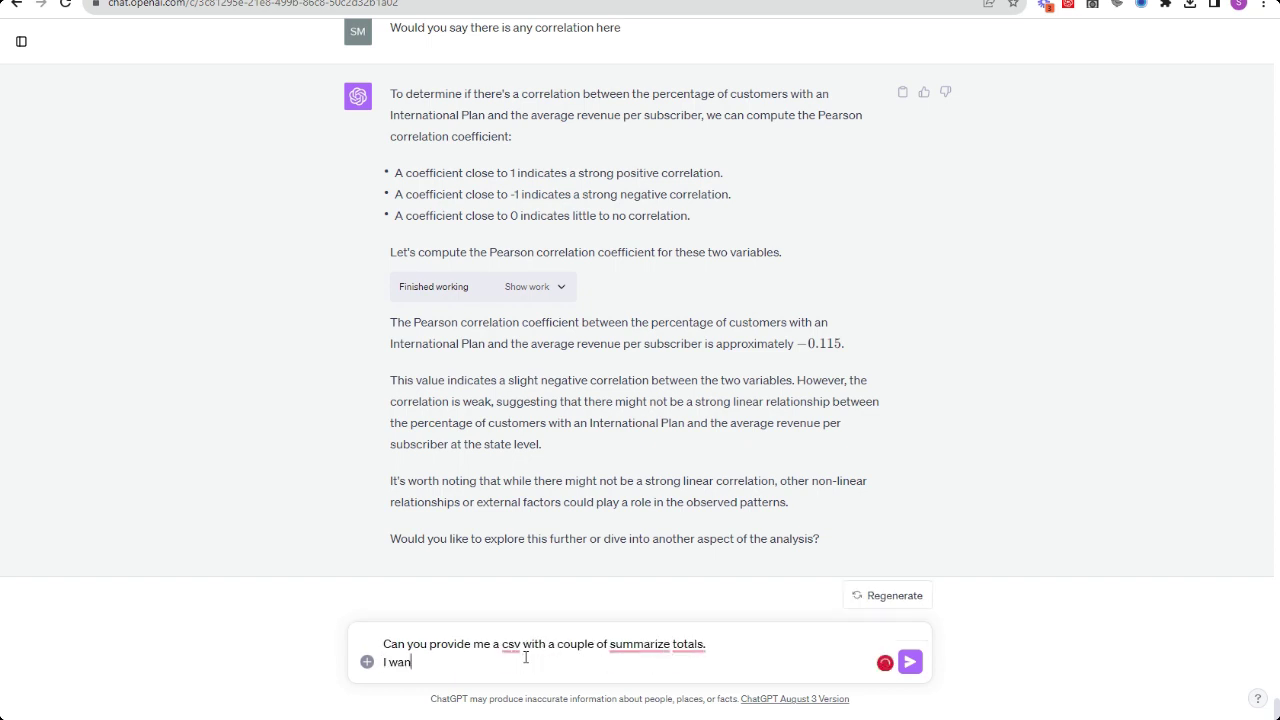
text(t to see by state)
key(BackSpace)
key(BackSpace)
key(BackSpace)
key(BackSpace)
key(BackSpace)
key(BackSpace)
key(BackSpace)
key(BackSpace)
key(BackSpace)
text(the dat)
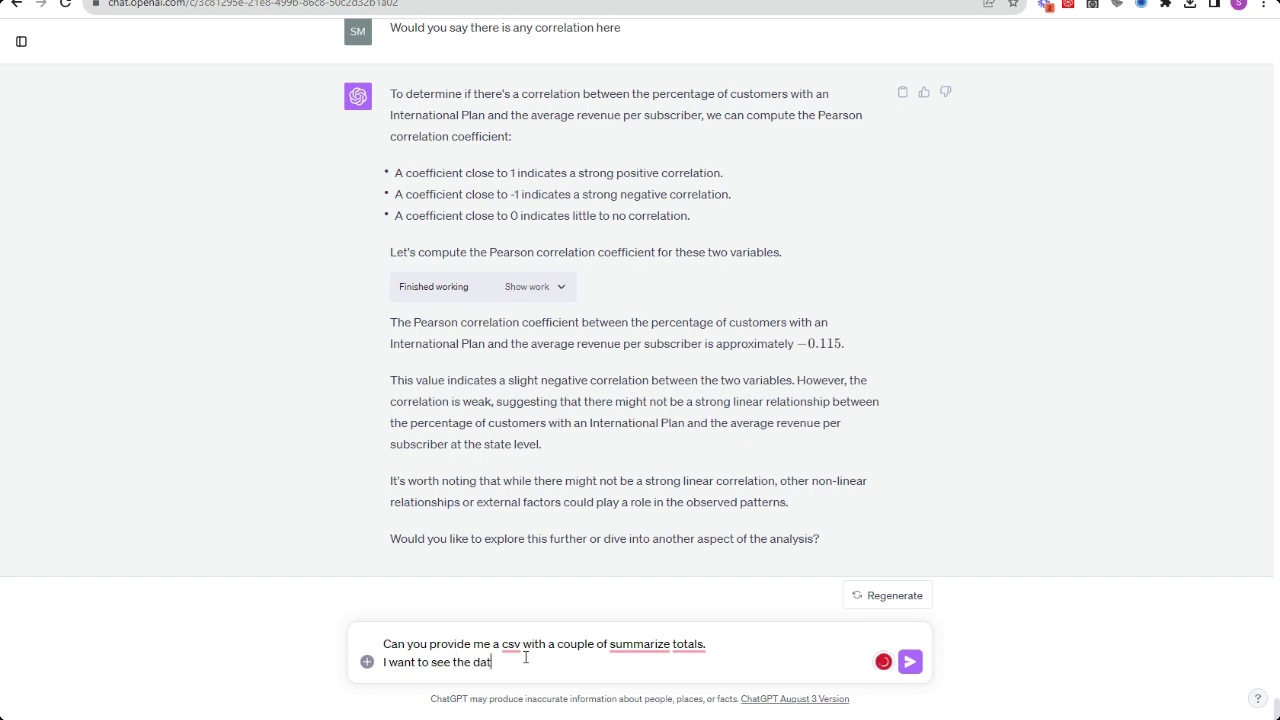
text(a by state for total revenue, total call time)
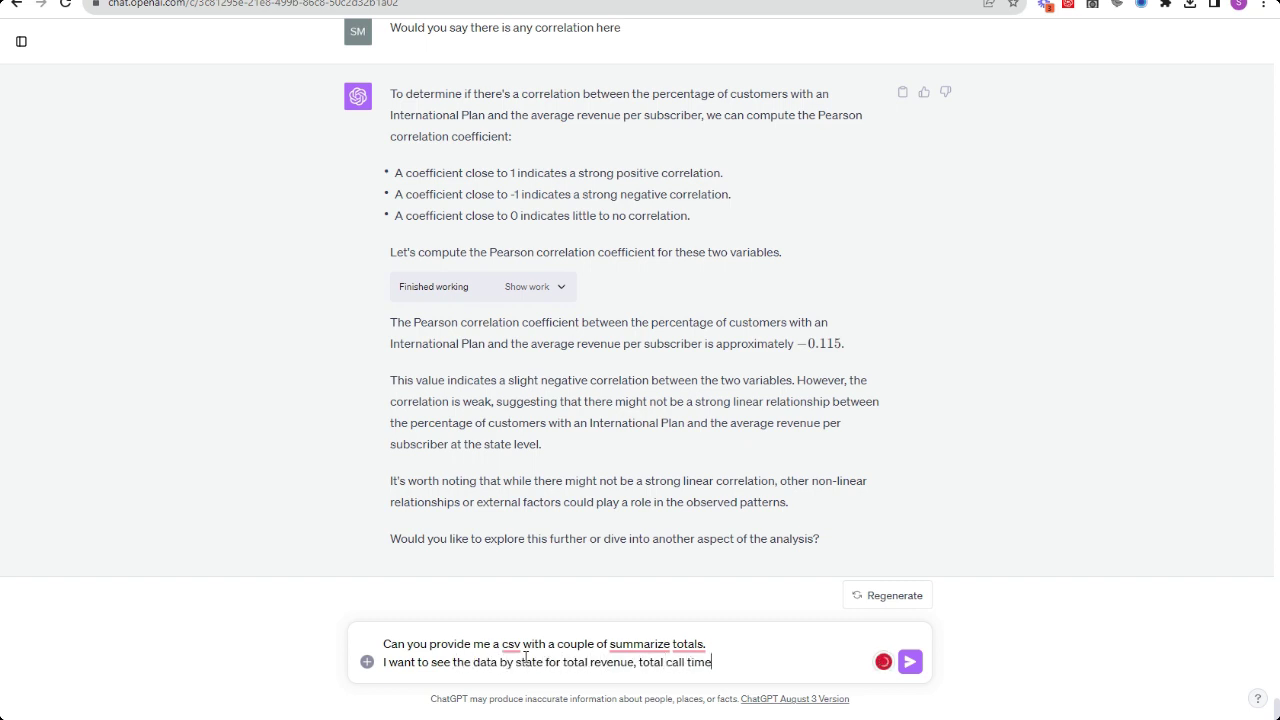
text(, and total customers)
key(Return)
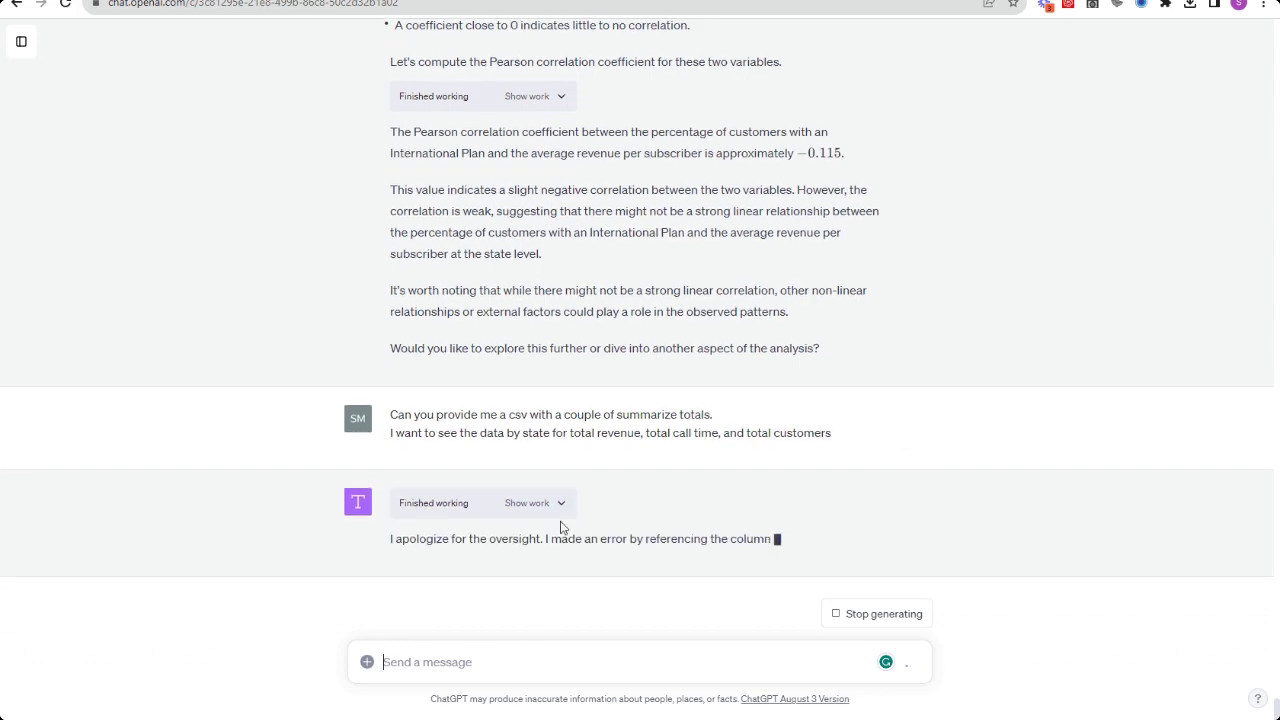
- Look over the generated code, download the Statewise Summary CSV and open statewise_summary.csv in Excel
scroll(323, 337, up, 4)
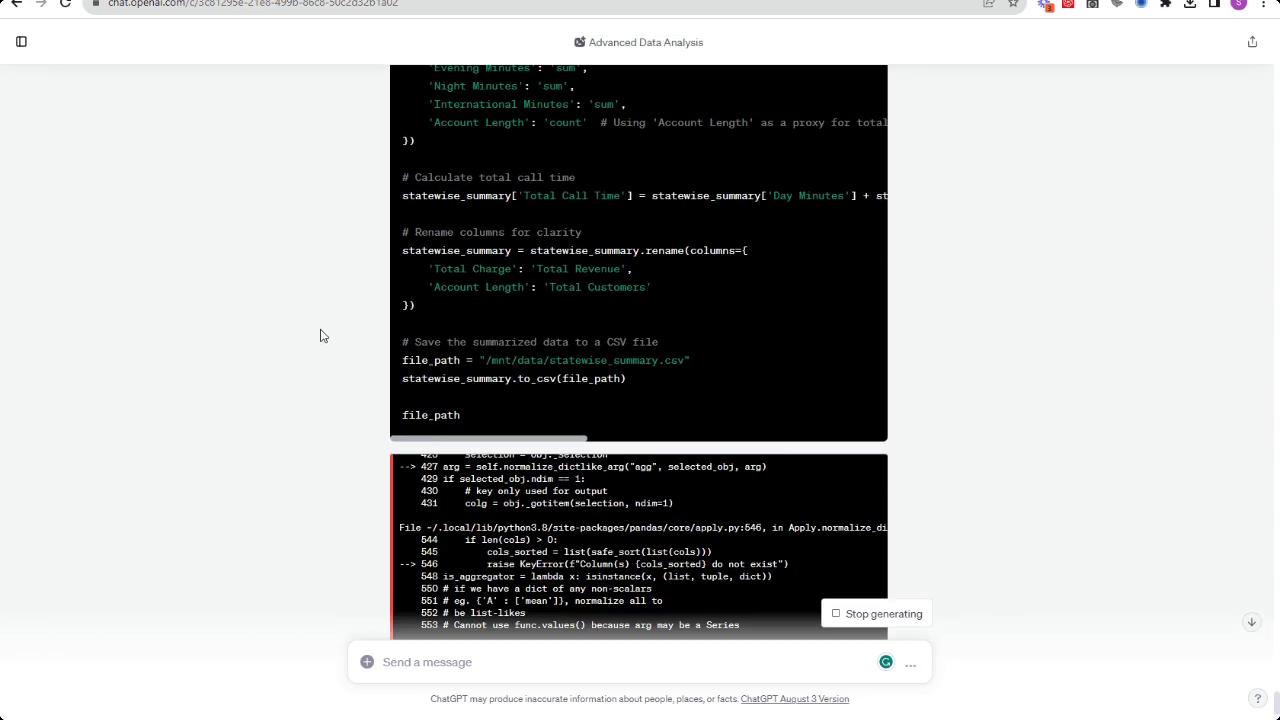
click(537, 79)
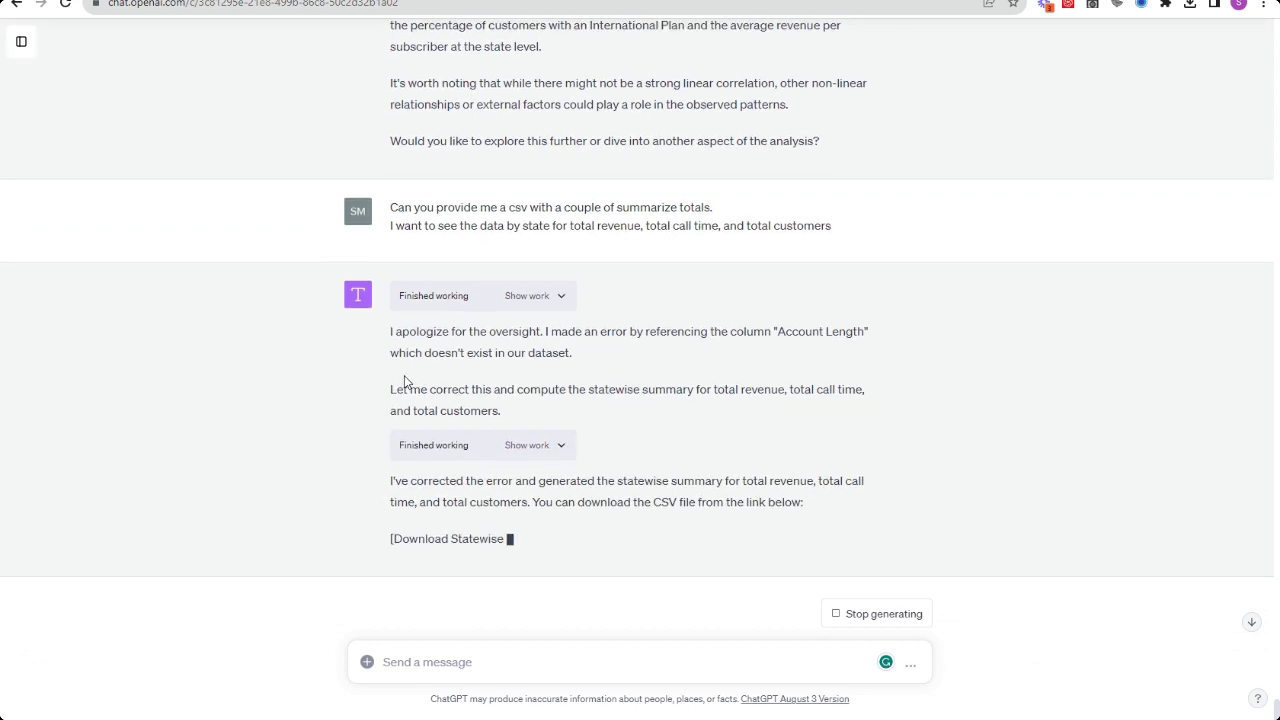
click(463, 503)
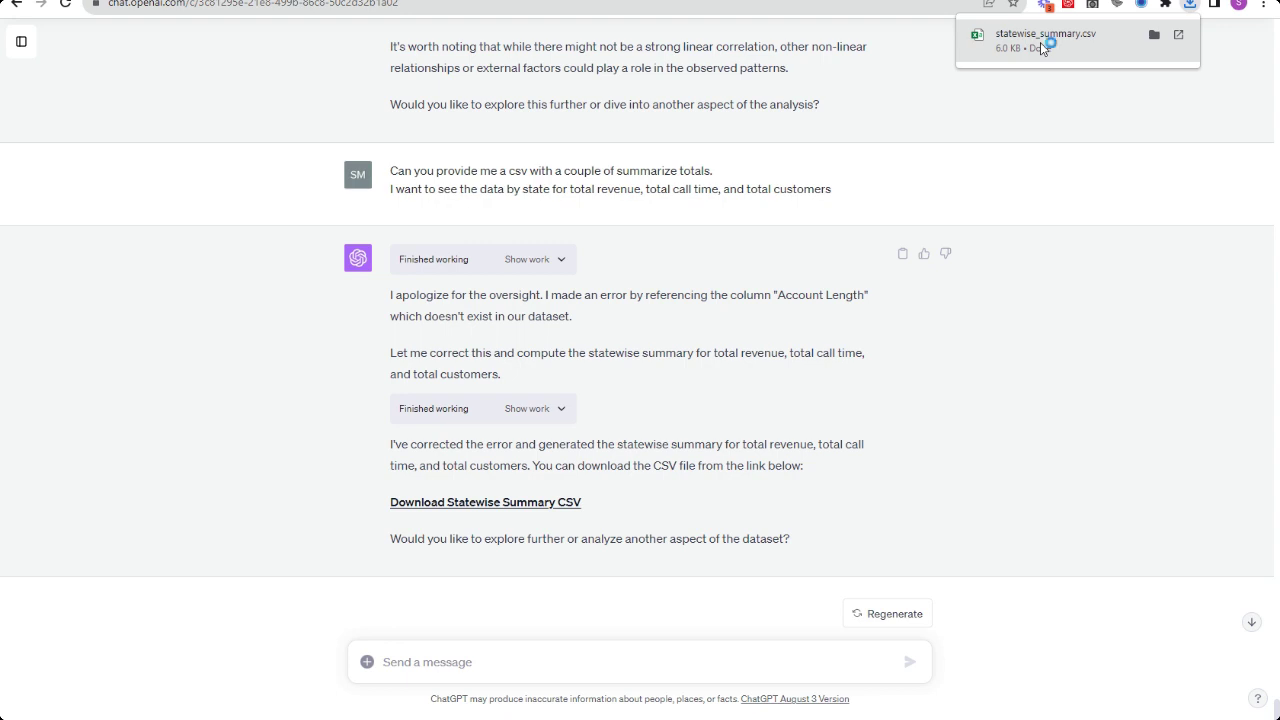
click(1043, 47)
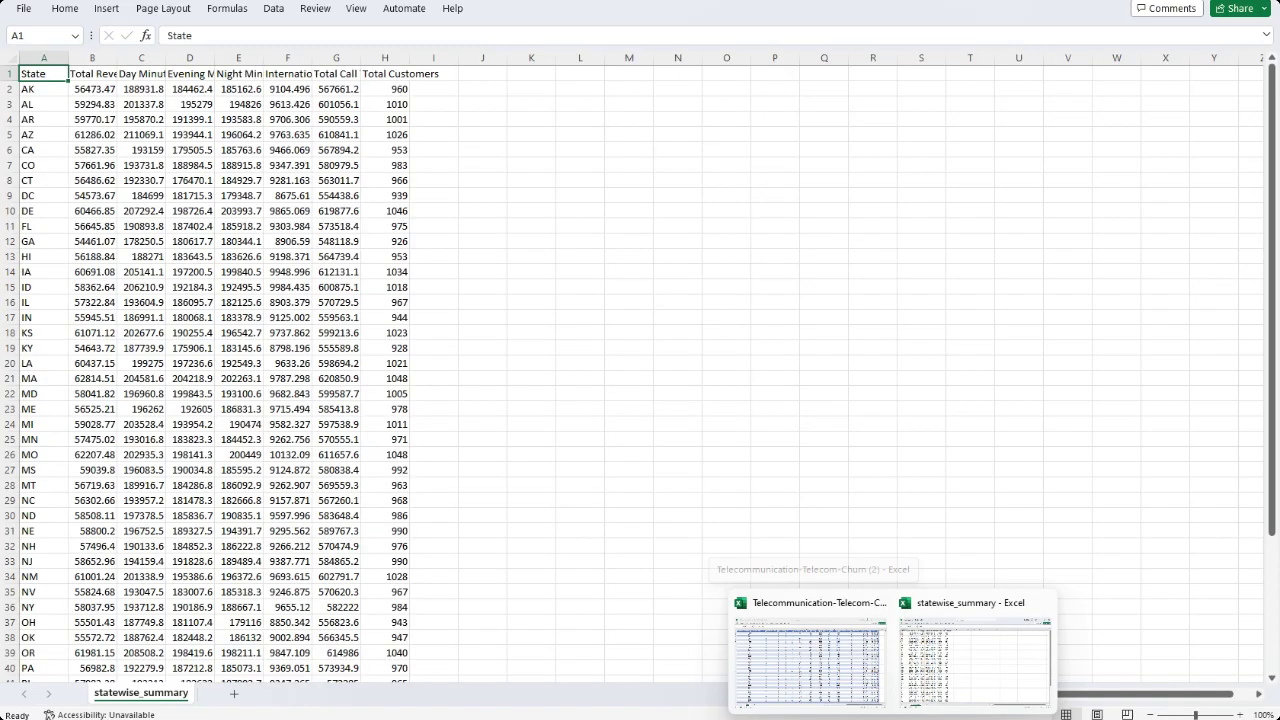
click(977, 657)
- Autofit all data columns, from State through Total Customers, to their contents
drag(36, 57, 466, 77)
double_click(417, 57)
click(352, 192)
click(198, 237)
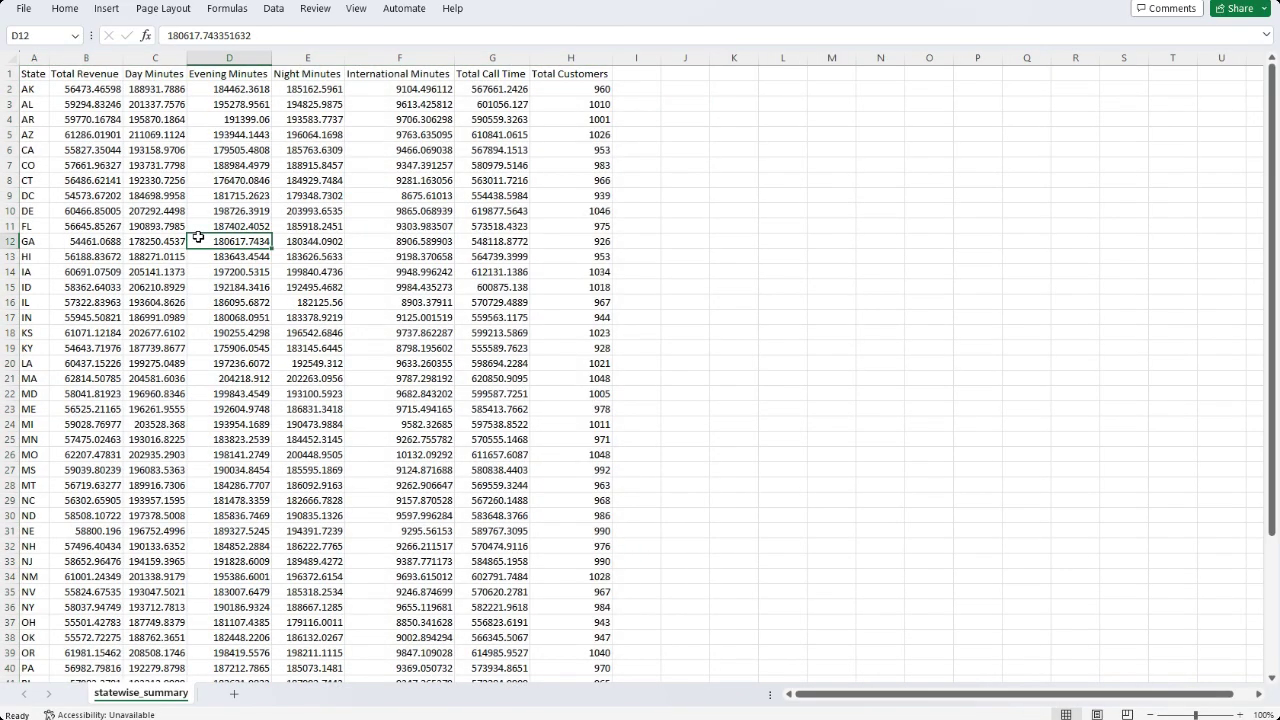
- Insert a bar chart of Total Revenue by State, enlarge it and position it over the columns beside the data
key(ctrl+Left)
key(ctrl+Down)
key(ctrl+shift+Up)
key(shift+Right)
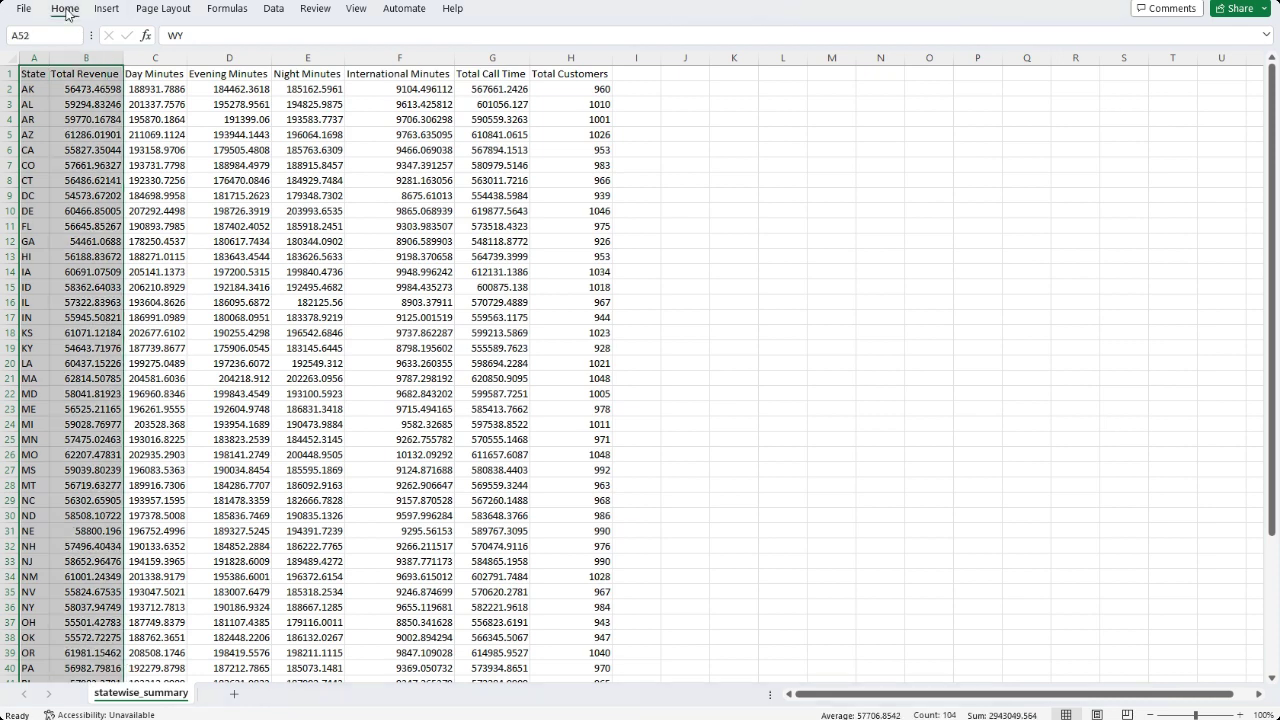
click(106, 8)
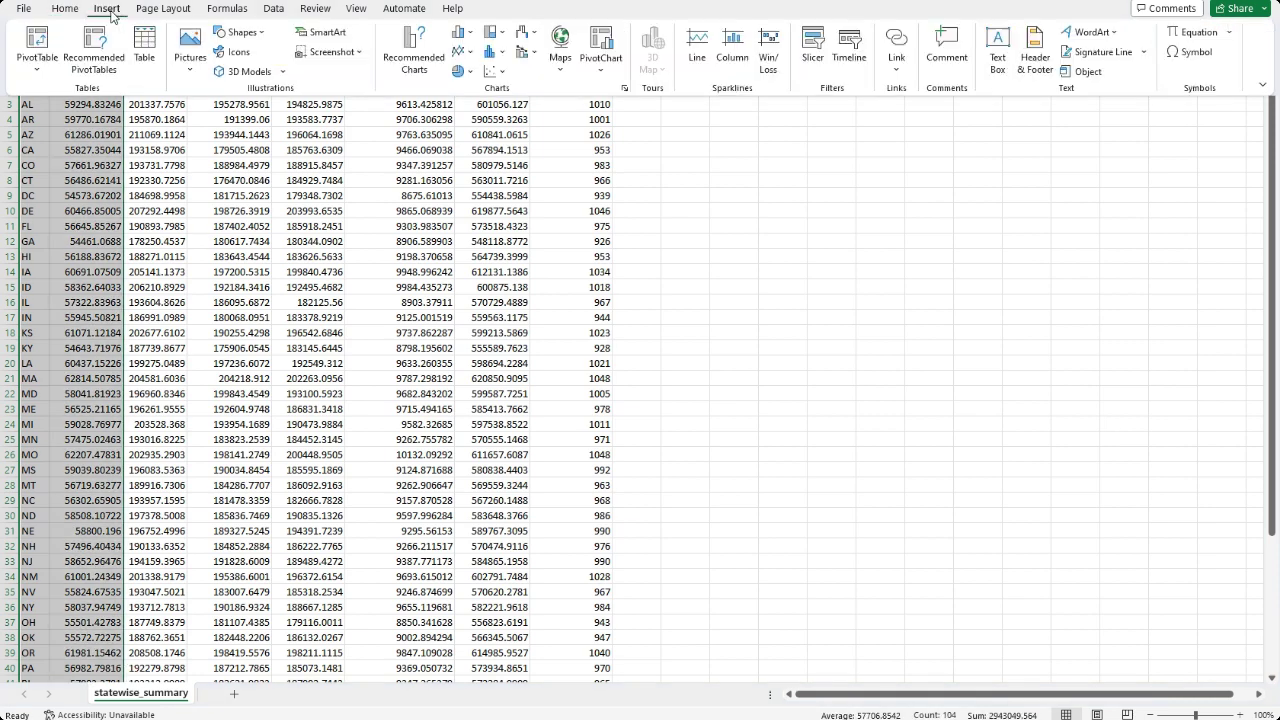
click(460, 38)
click(470, 230)
drag(708, 280, 685, 186)
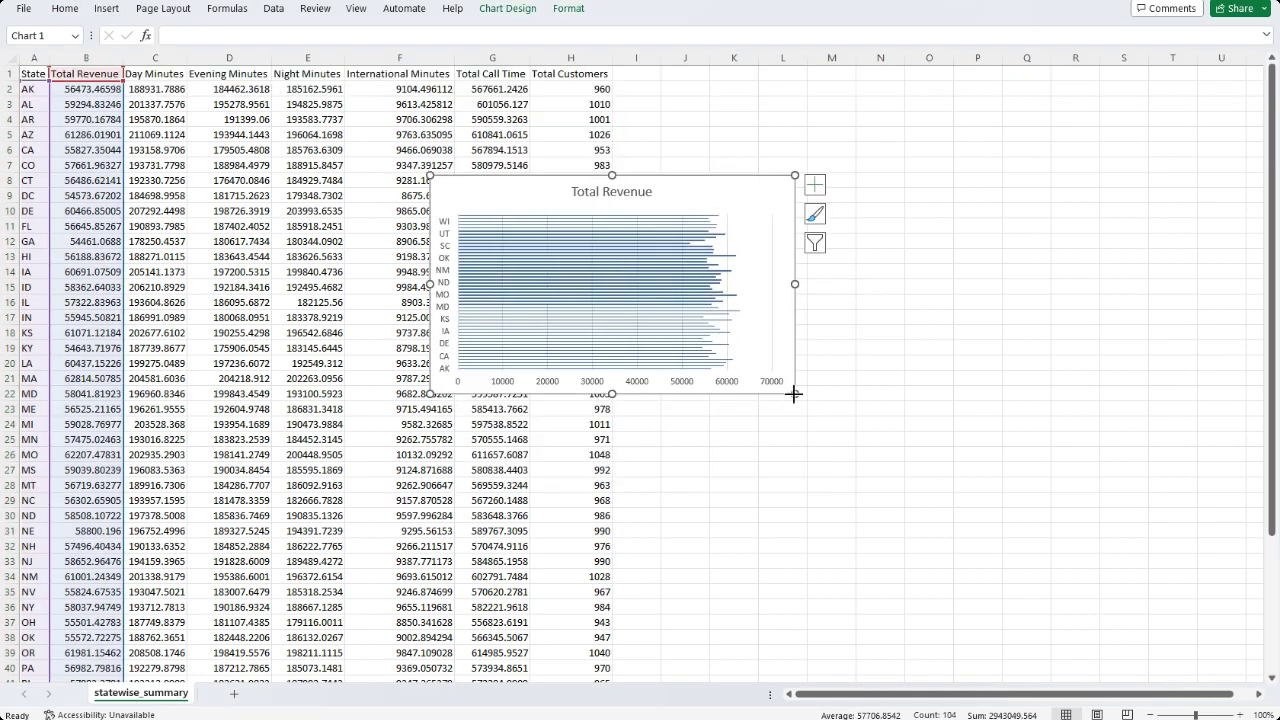
drag(797, 391, 1000, 612)
drag(826, 232, 864, 221)
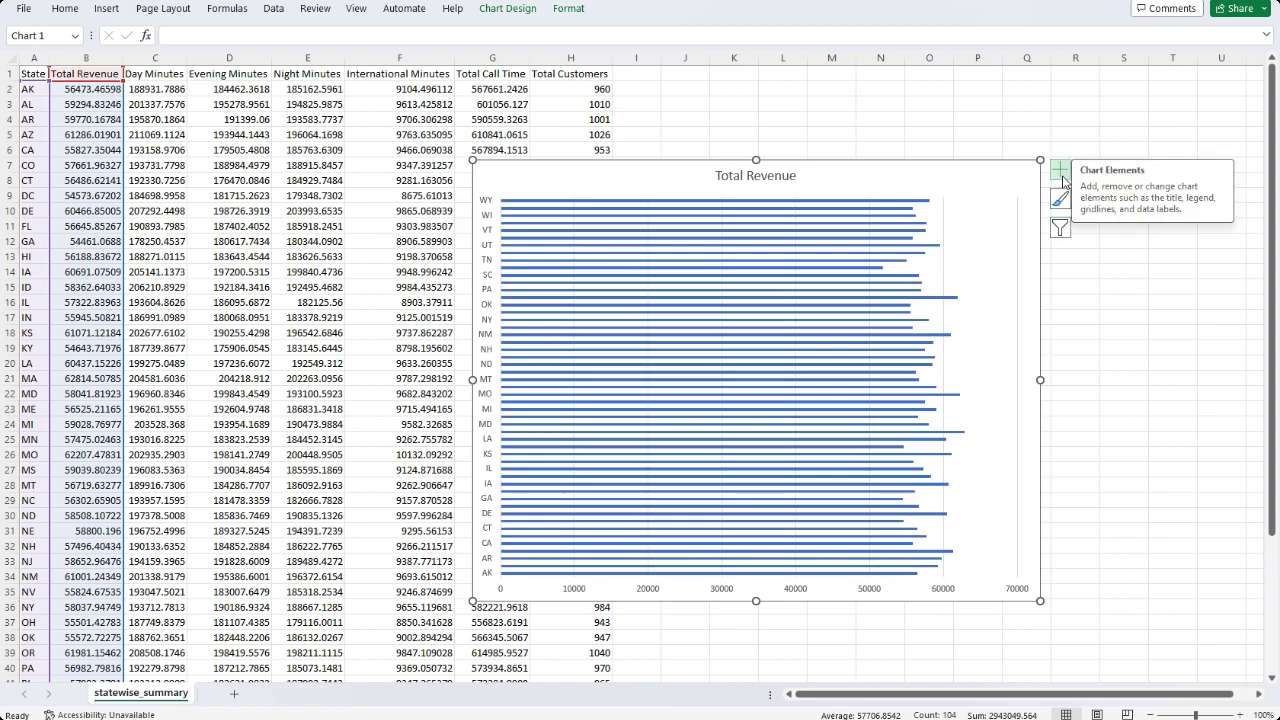
click(1060, 228)
right_click(868, 244)
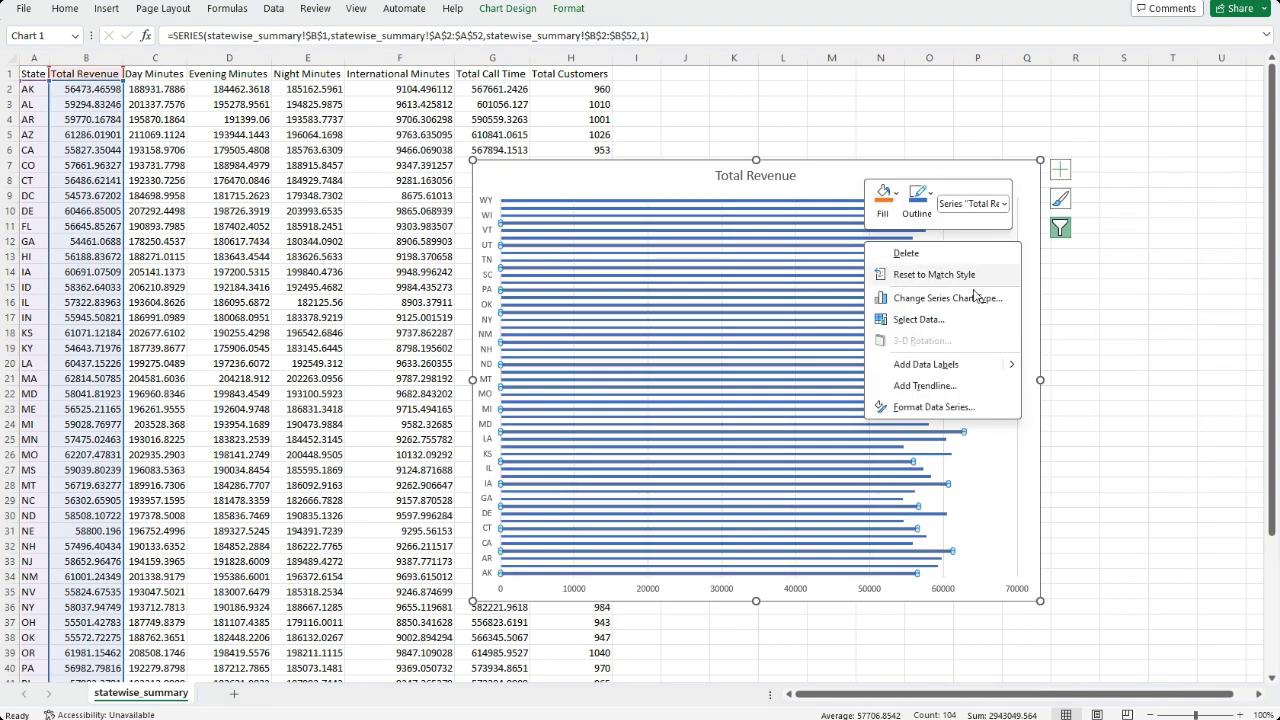
click(1006, 280)
click(978, 119)
click(985, 166)
click(1058, 198)
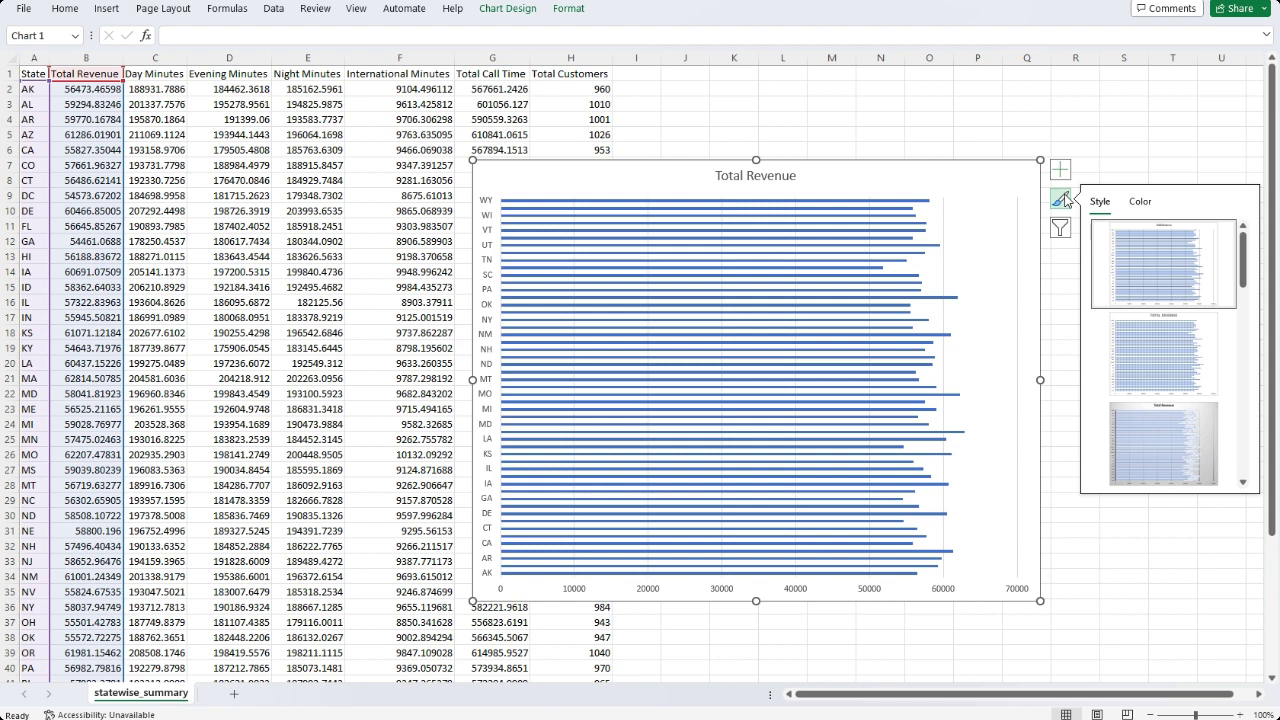
click(1058, 169)
click(889, 159)
click(533, 12)
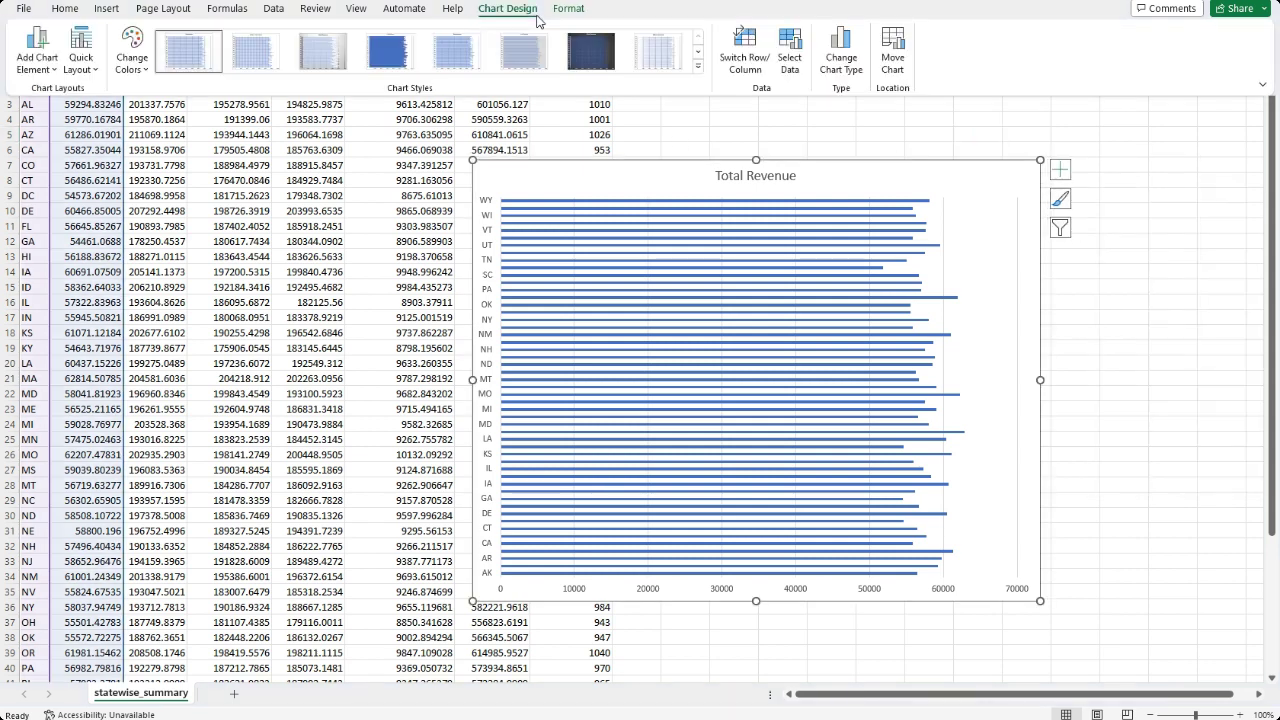
click(568, 10)
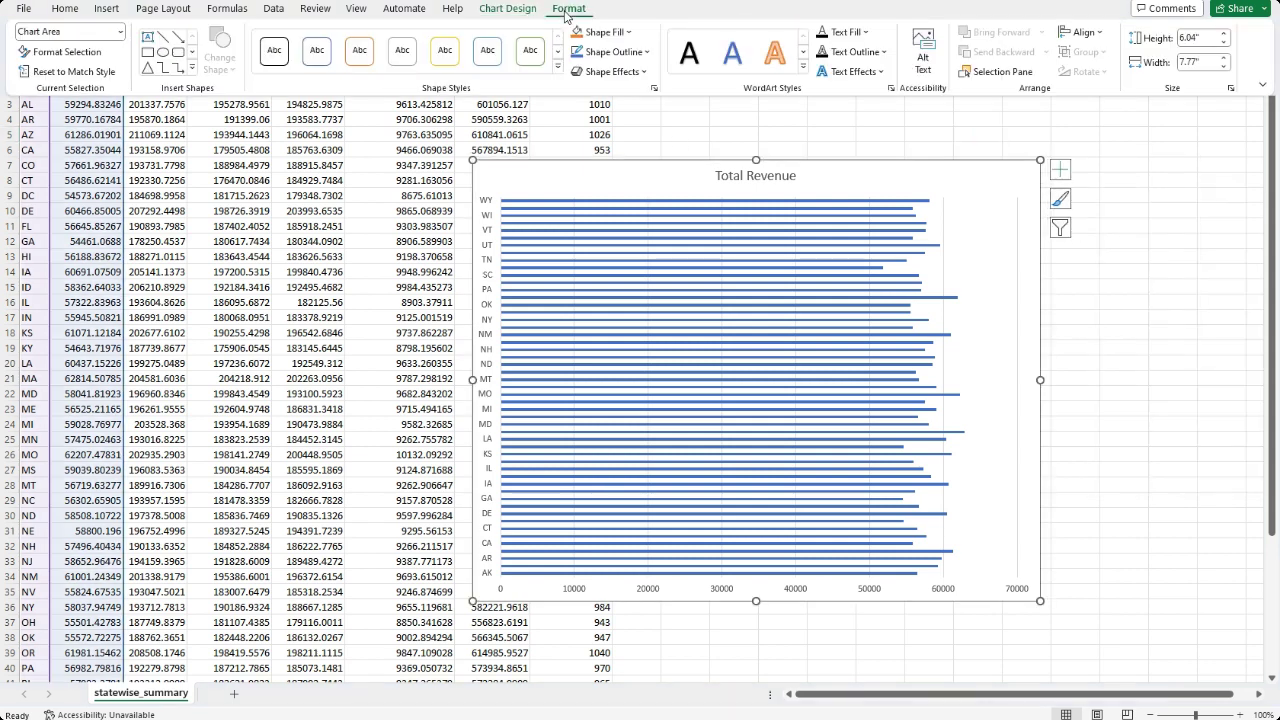
- Shrink the Total Revenue chart and move it into the empty columns beside the data
click(860, 183)
drag(472, 600, 668, 497)
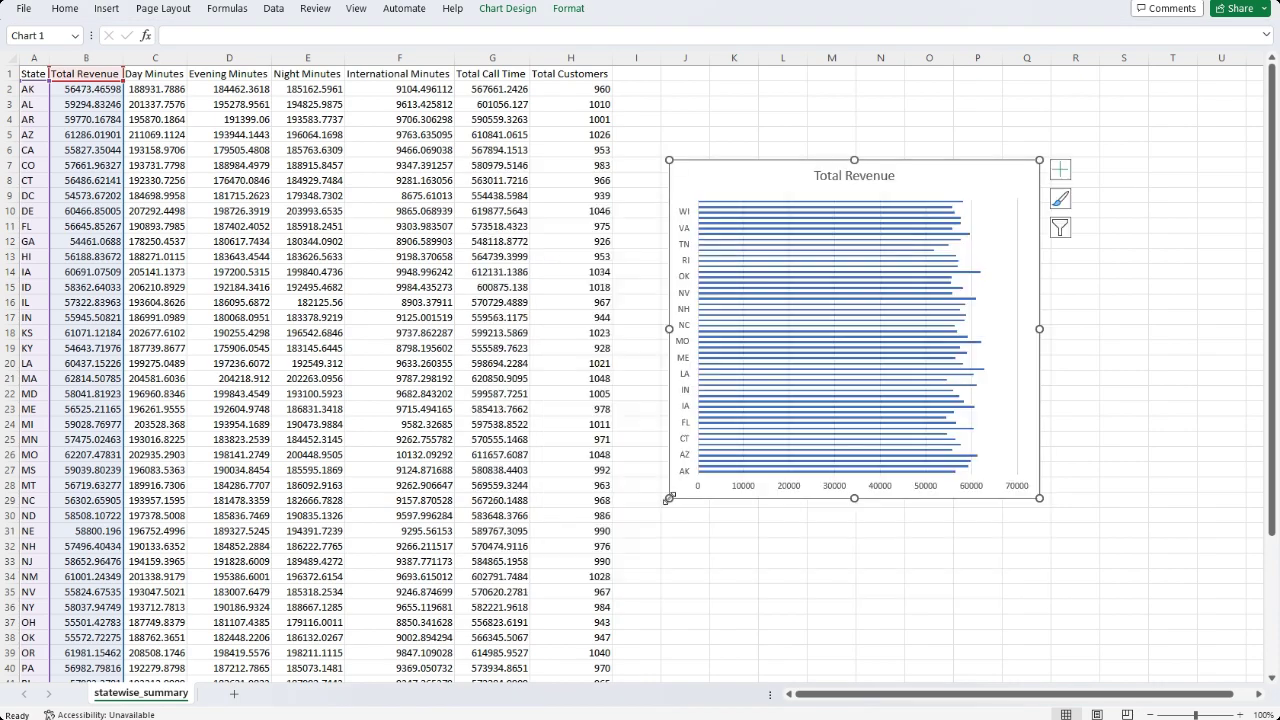
drag(966, 173, 956, 131)
- Insert a bar chart of Total Customers by State
click(38, 73)
key(ctrl+shift+Down)
ctrl+click(594, 668)
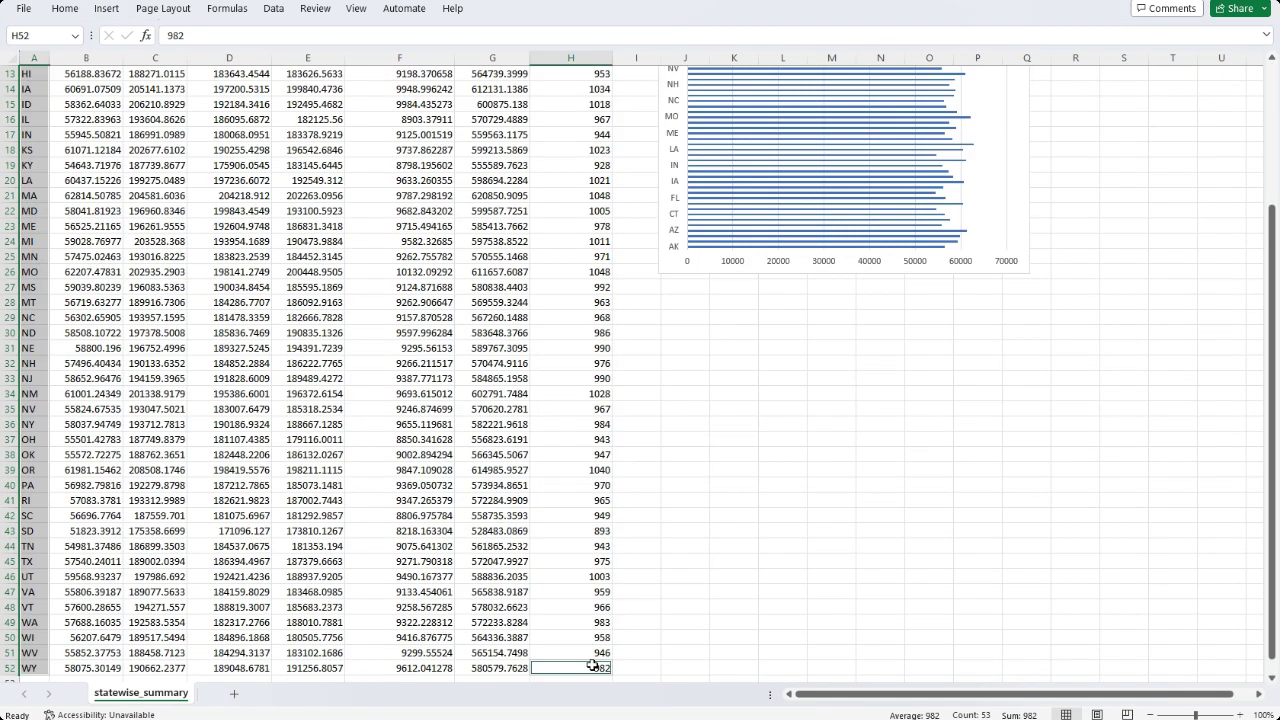
key(ctrl+shift+Up)
click(106, 8)
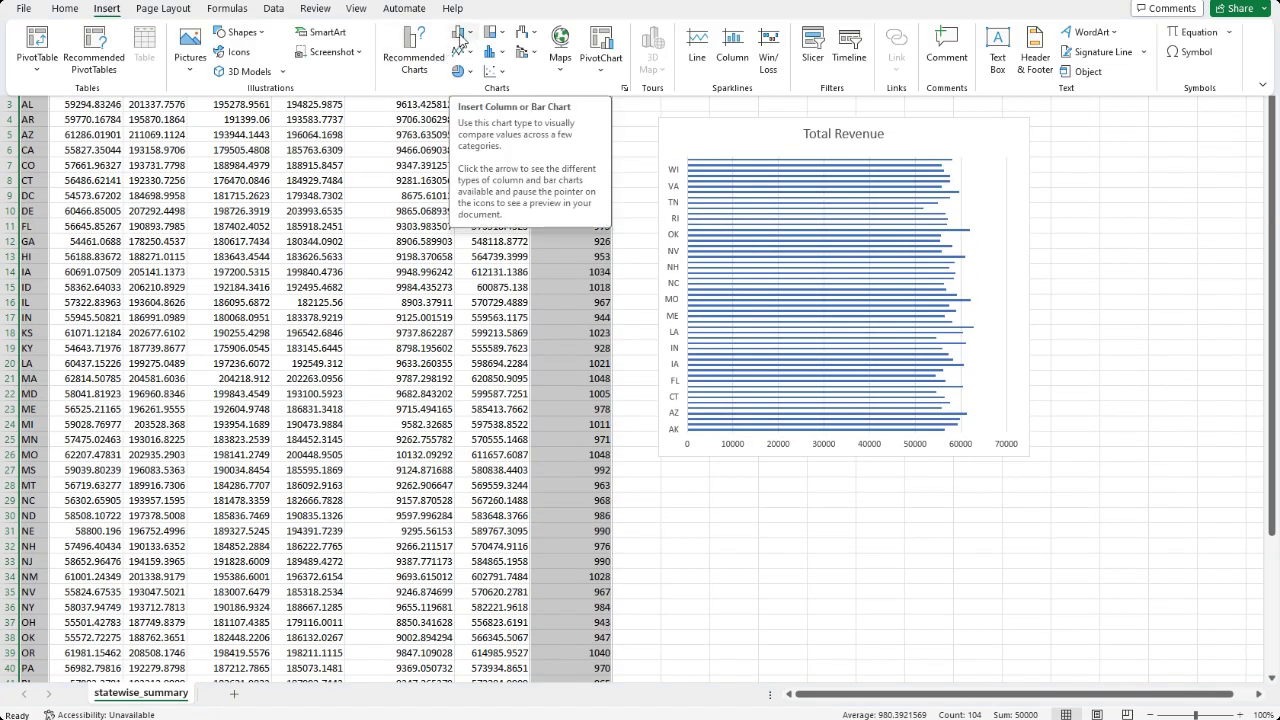
click(562, 62)
click(457, 33)
click(470, 238)
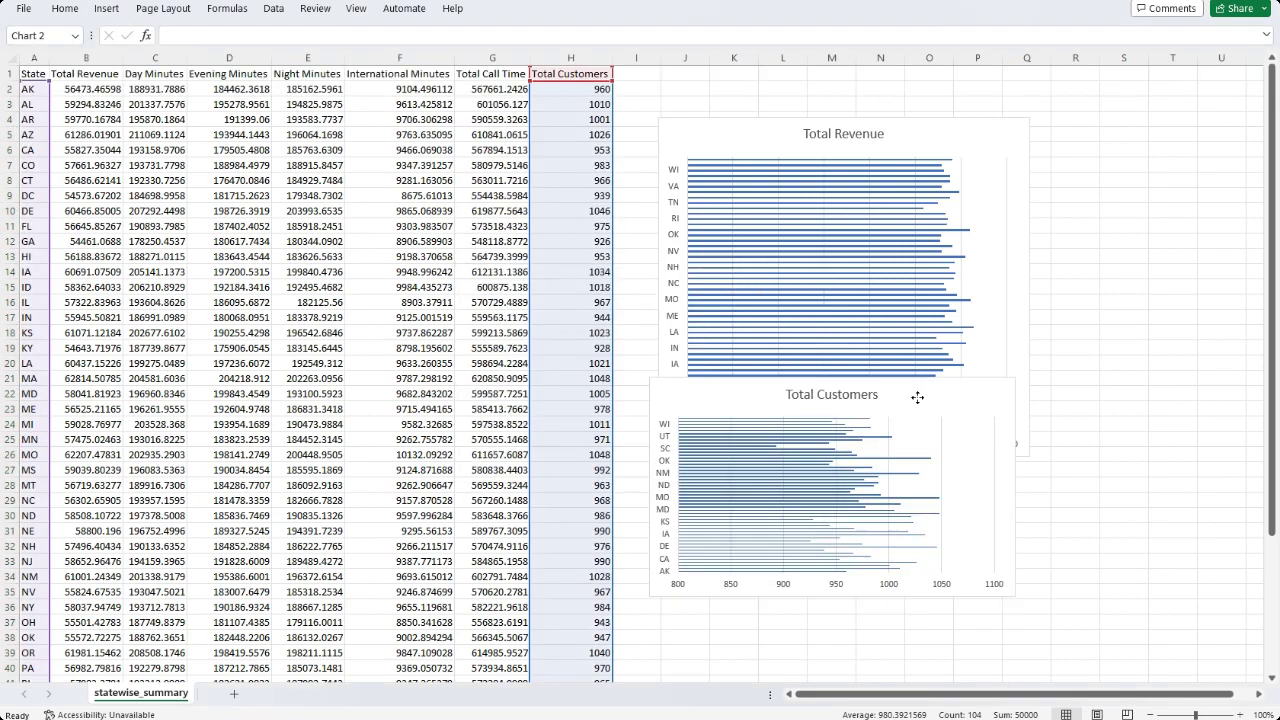
- Place the Total Customers chart directly below the Total Revenue chart and enlarge it to a similar size
scroll(1040, 530, down, 4)
drag(1026, 502, 1030, 641)
click(387, 302)
scroll(387, 308, up, 4)
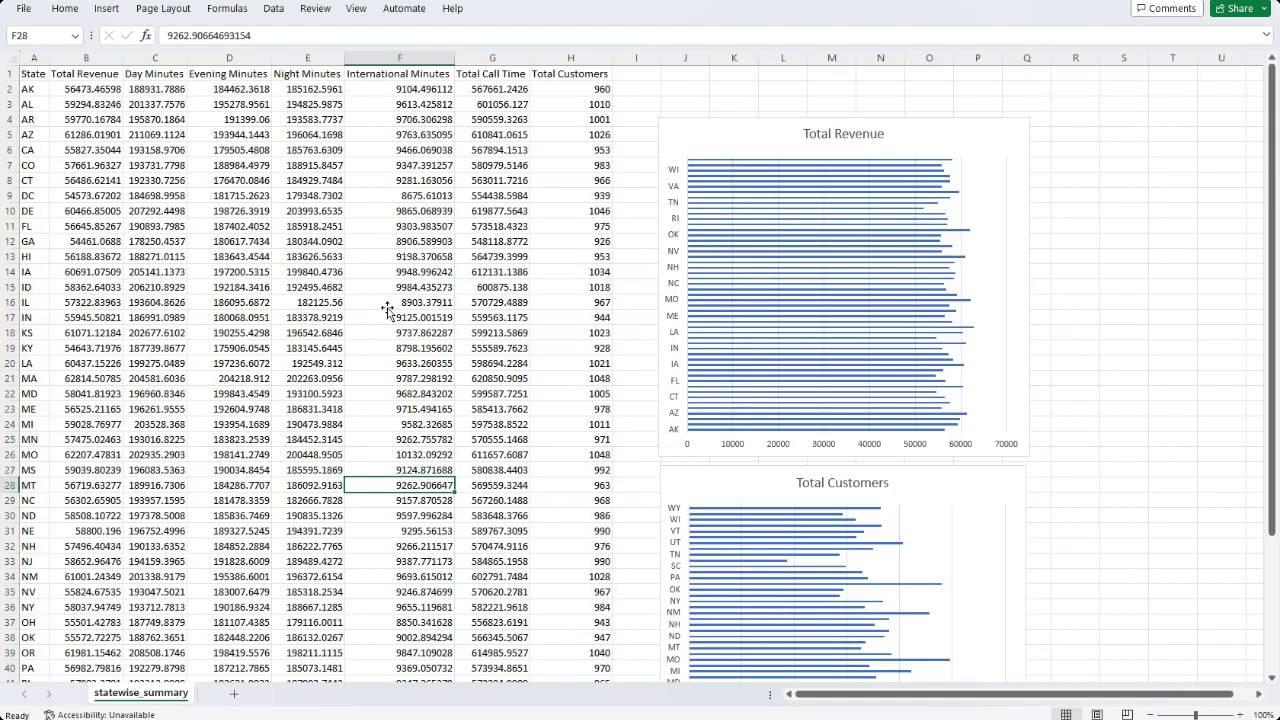
drag(492, 73, 493, 411)
click(229, 424)
click(231, 73)
click(35, 75)
key(ctrl+shift+Down)
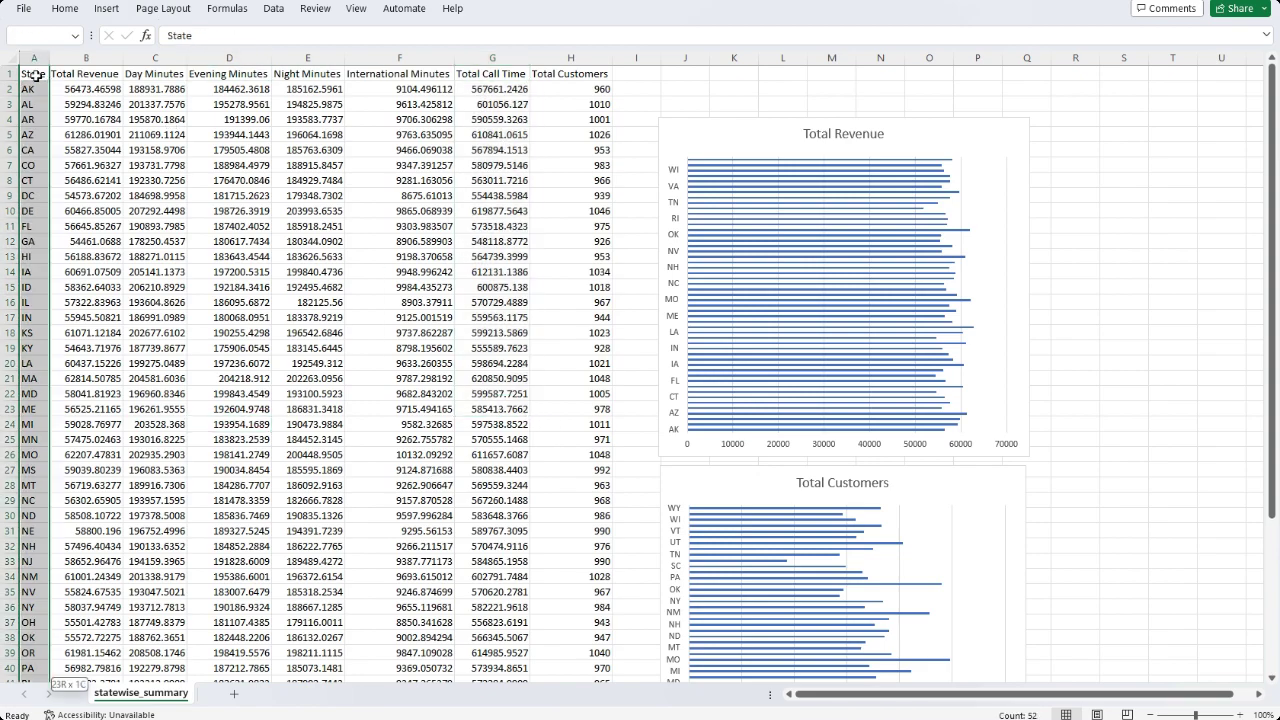
ctrl+click(170, 668)
key(ctrl+shift+Right)
key(ctrl+Left)
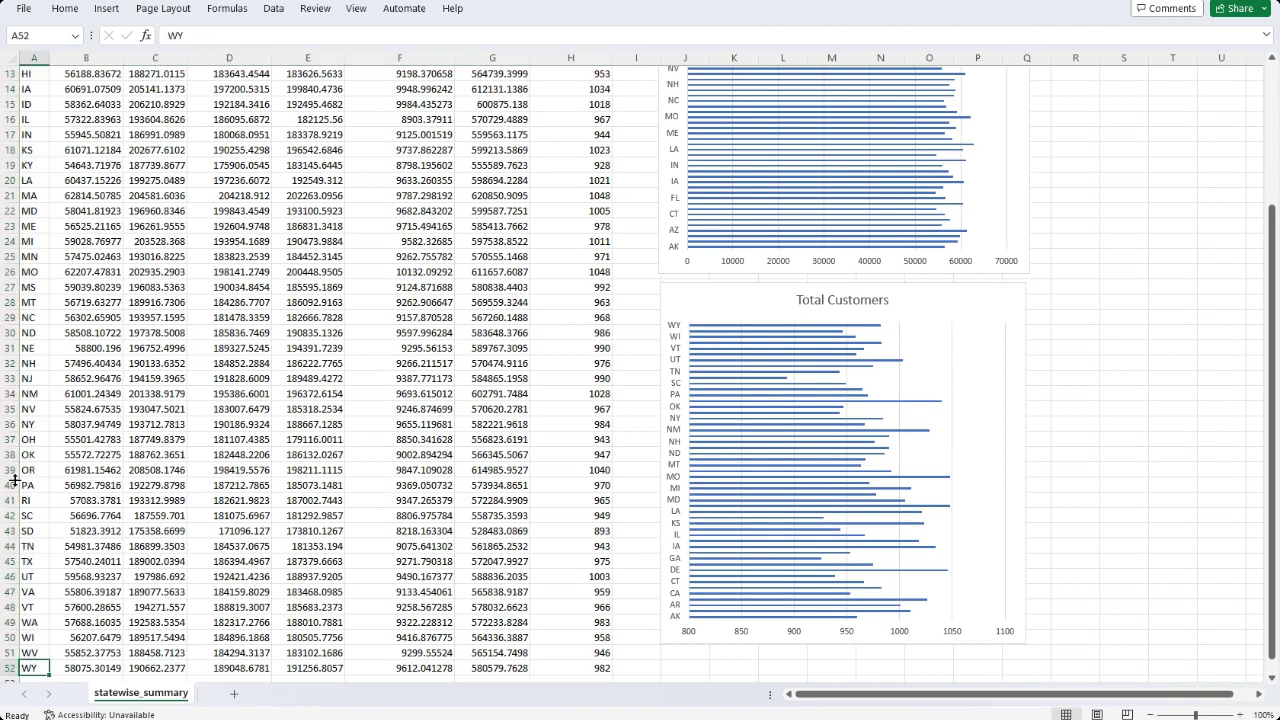
- Insert a stacked column chart of Day, Evening, Night and International Minutes by State, and enlarge and reposition it
scroll(64, 103, up, 4)
click(35, 74)
key(ctrl+shift+Down)
drag(150, 668, 510, 677)
key(ctrl+shift+Up)
key(shift+Left)
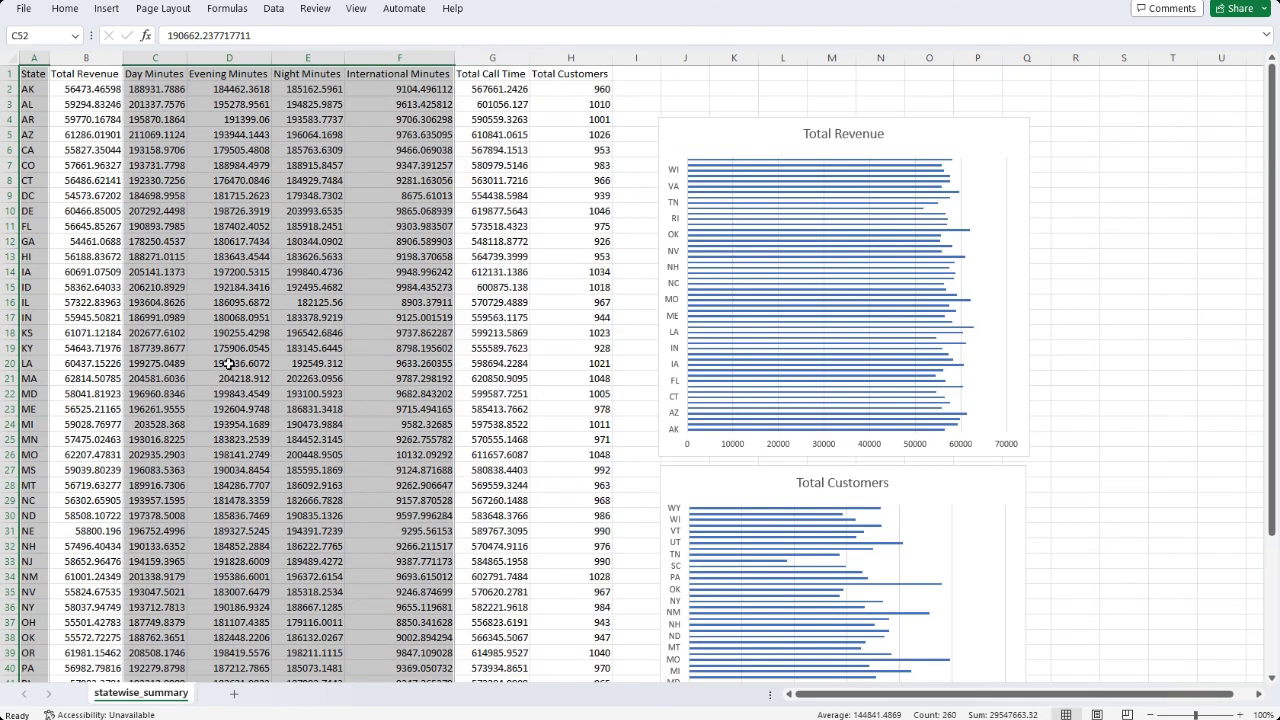
click(106, 8)
click(462, 30)
click(517, 88)
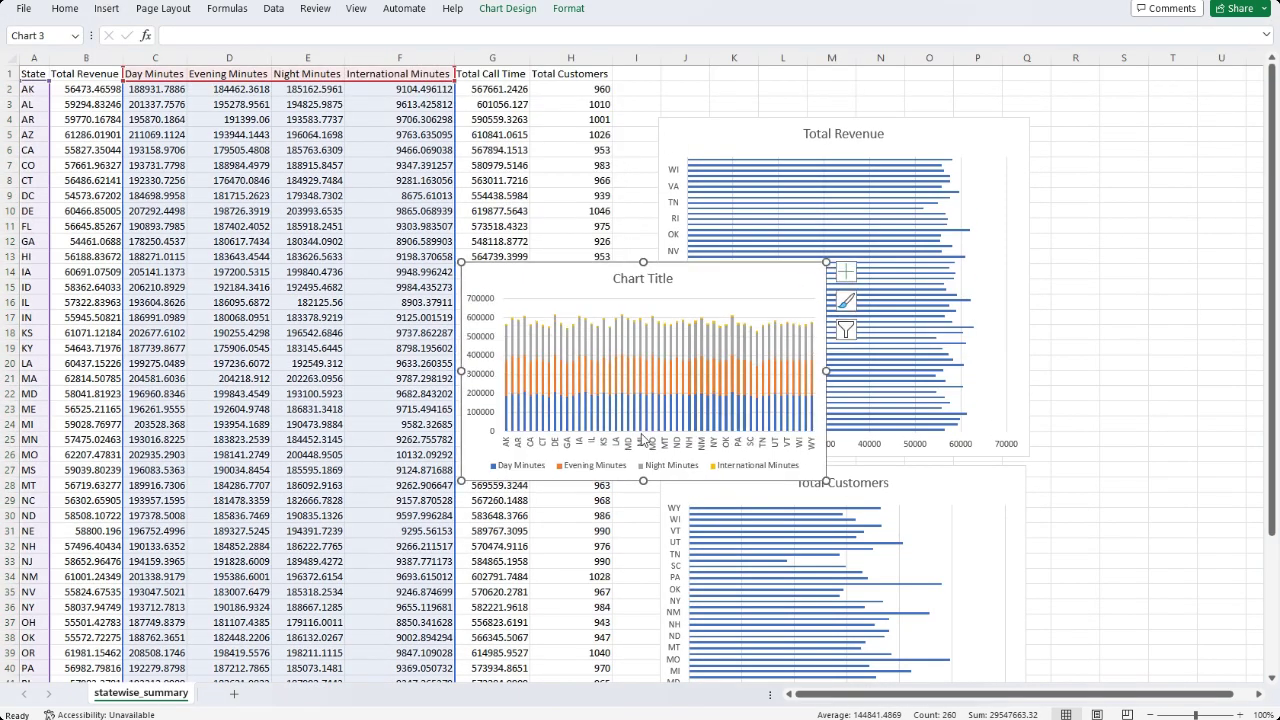
drag(460, 483, 181, 611)
drag(592, 268, 502, 280)
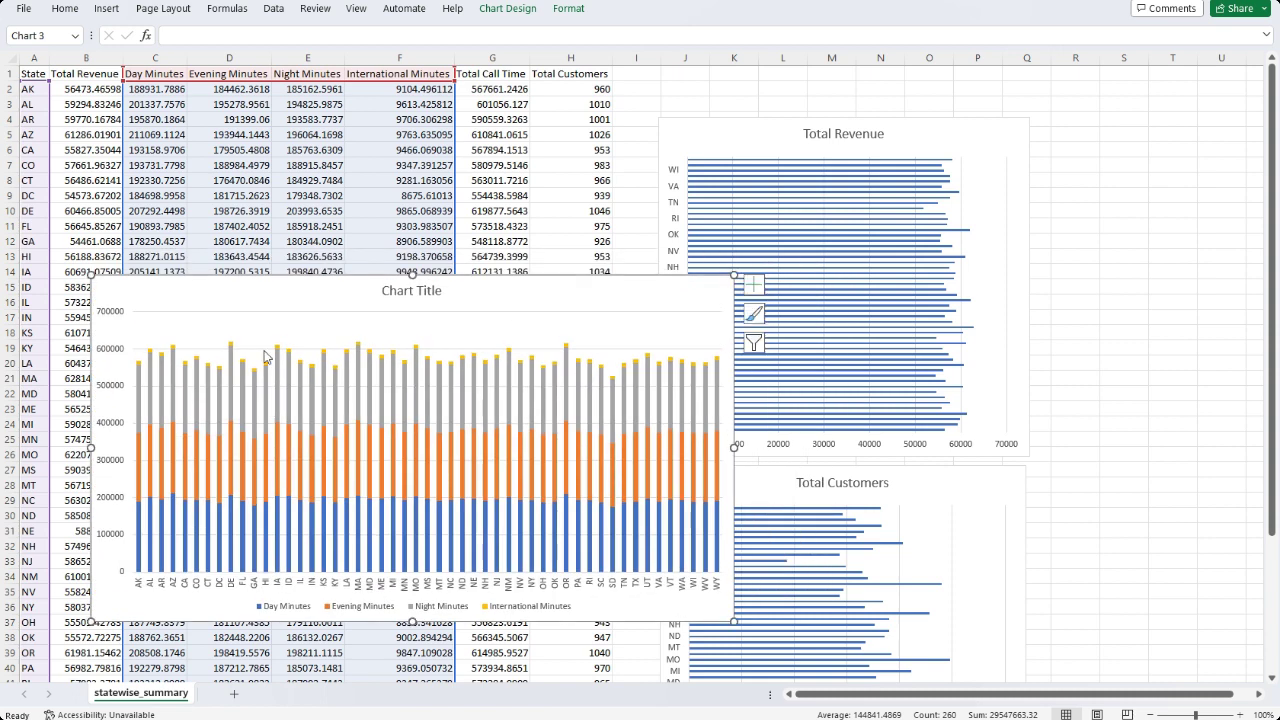
- Open the formatting options for the stacked chart's state axis and examine its axis, text and alignment settings
right_click(358, 578)
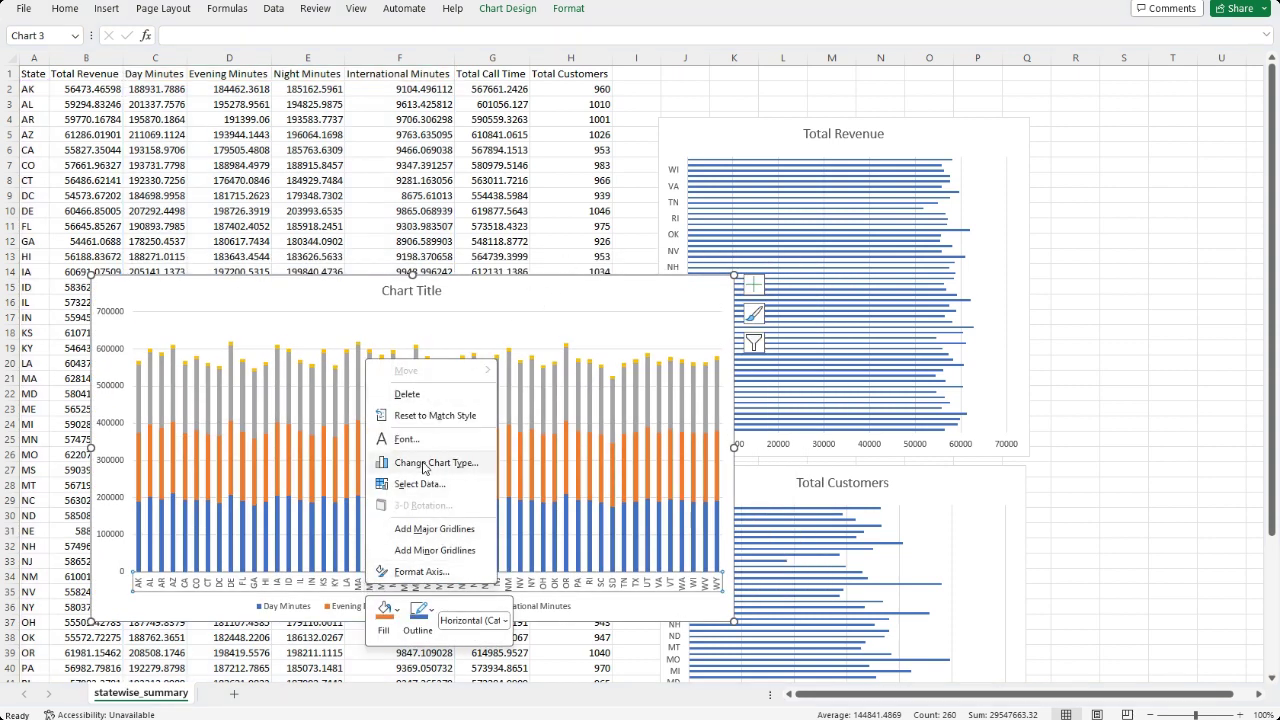
click(421, 571)
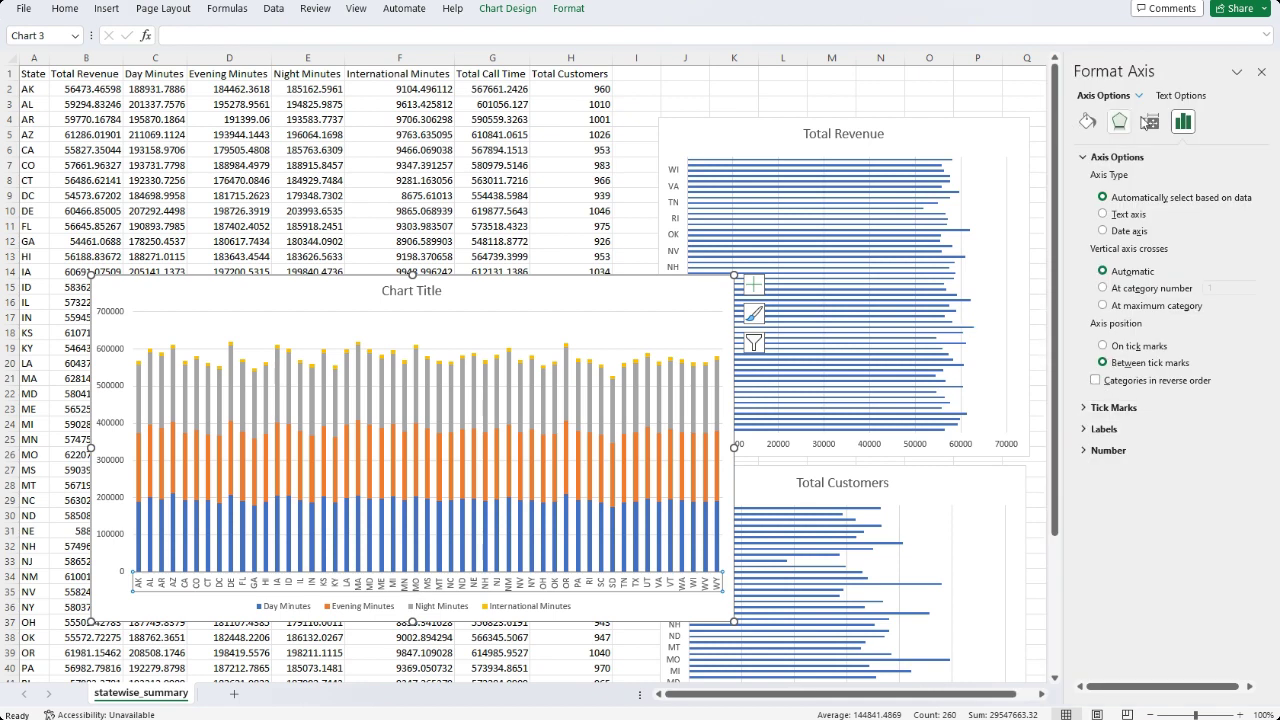
click(1179, 95)
click(1104, 95)
click(1152, 122)
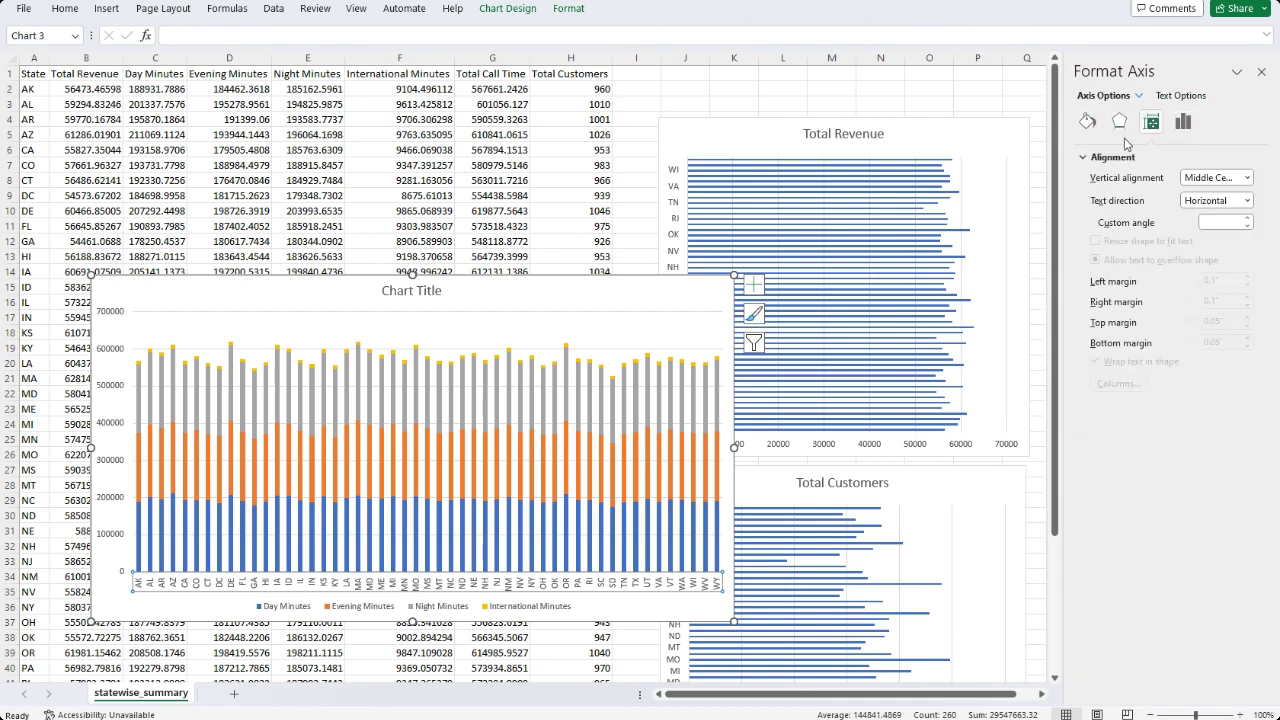
- Try adding data labels to the Day Minutes series of the stacked column chart
right_click(655, 545)
click(740, 651)
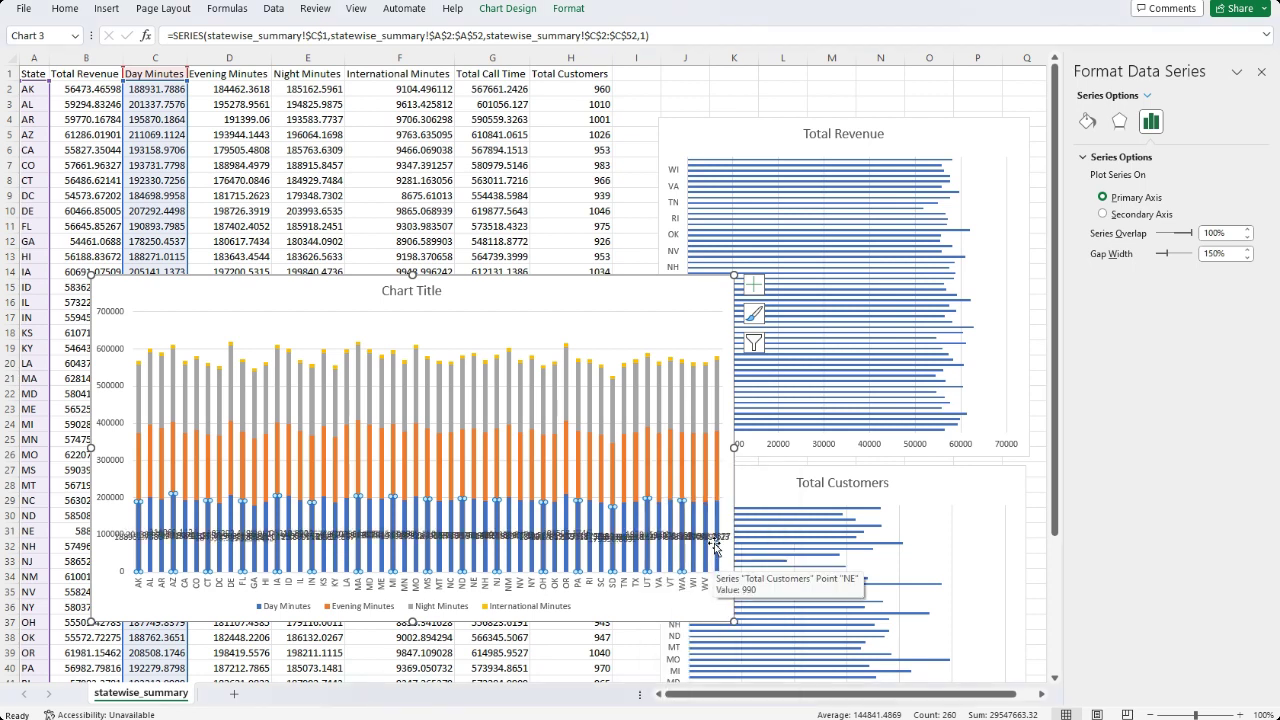
key(ctrl+z)
click(937, 140)
click(530, 14)
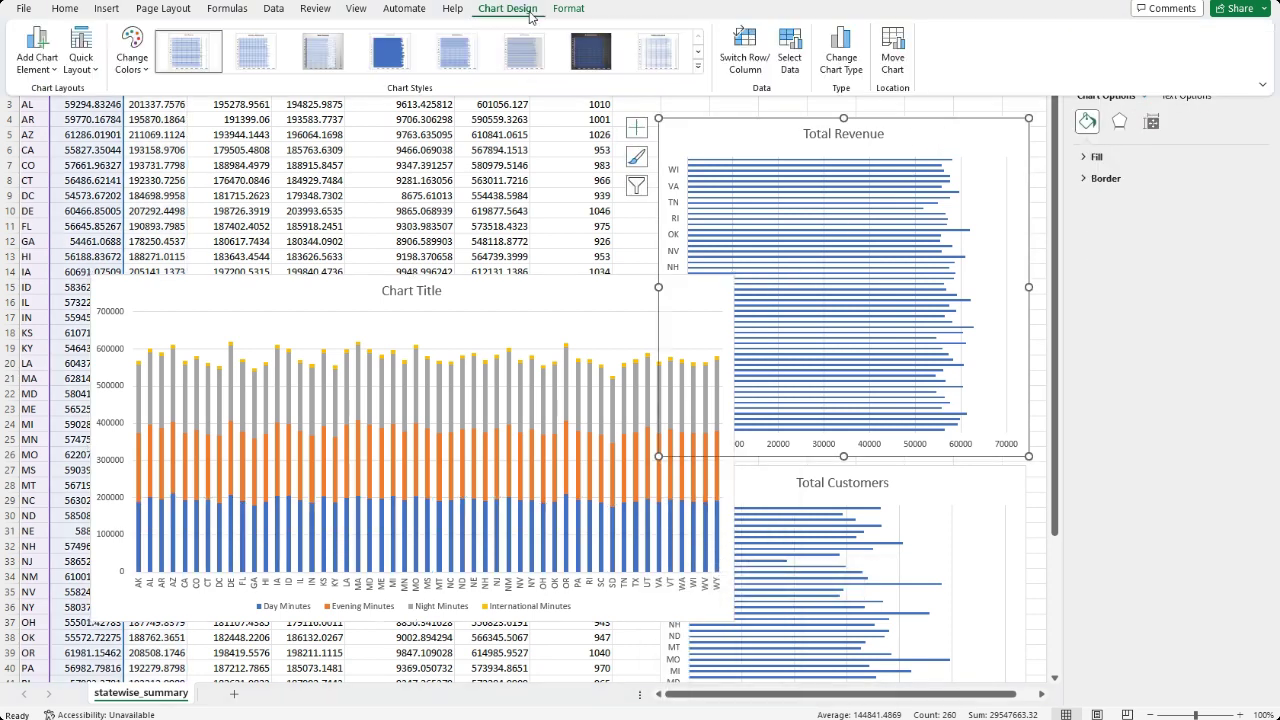
click(55, 66)
click(420, 334)
- Delete the Total Revenue and Total Customers bar charts
click(950, 131)
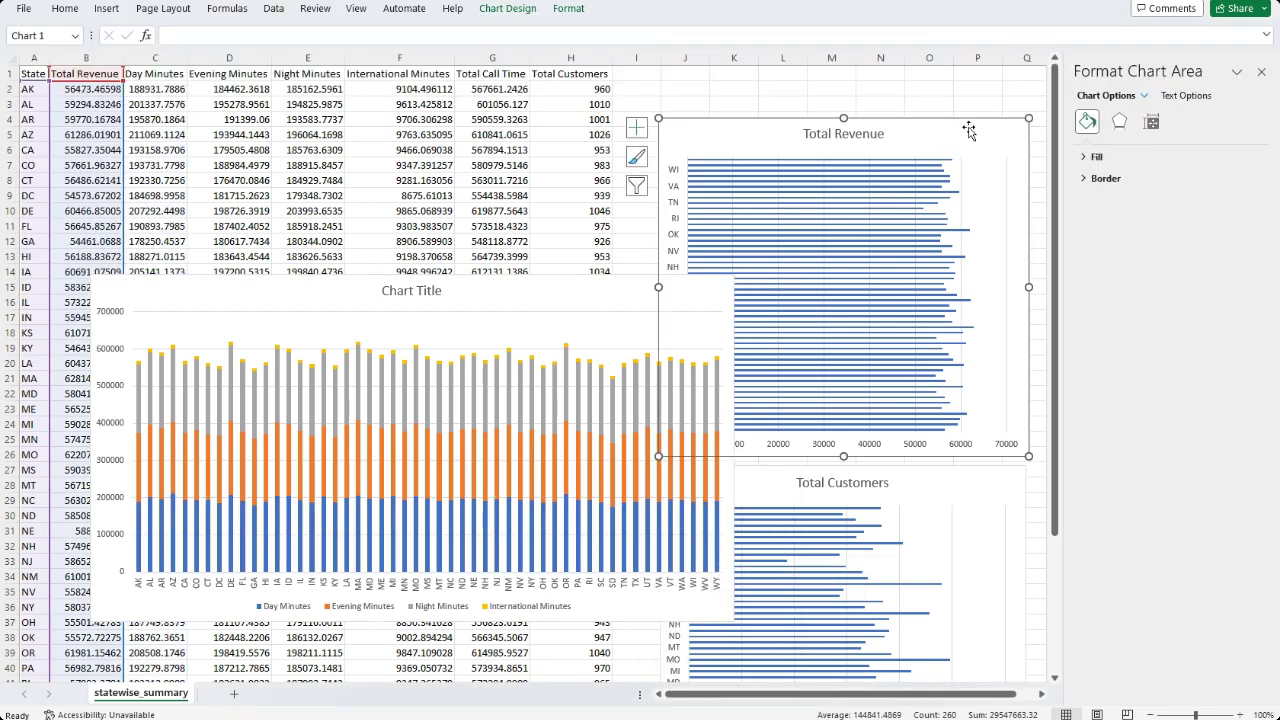
key(Delete)
click(935, 485)
key(Delete)
- Move the stacked minutes chart near the top of the sheet over the last data columns, and narrow it slightly
drag(564, 282, 831, 90)
drag(360, 434, 477, 440)
click(767, 492)
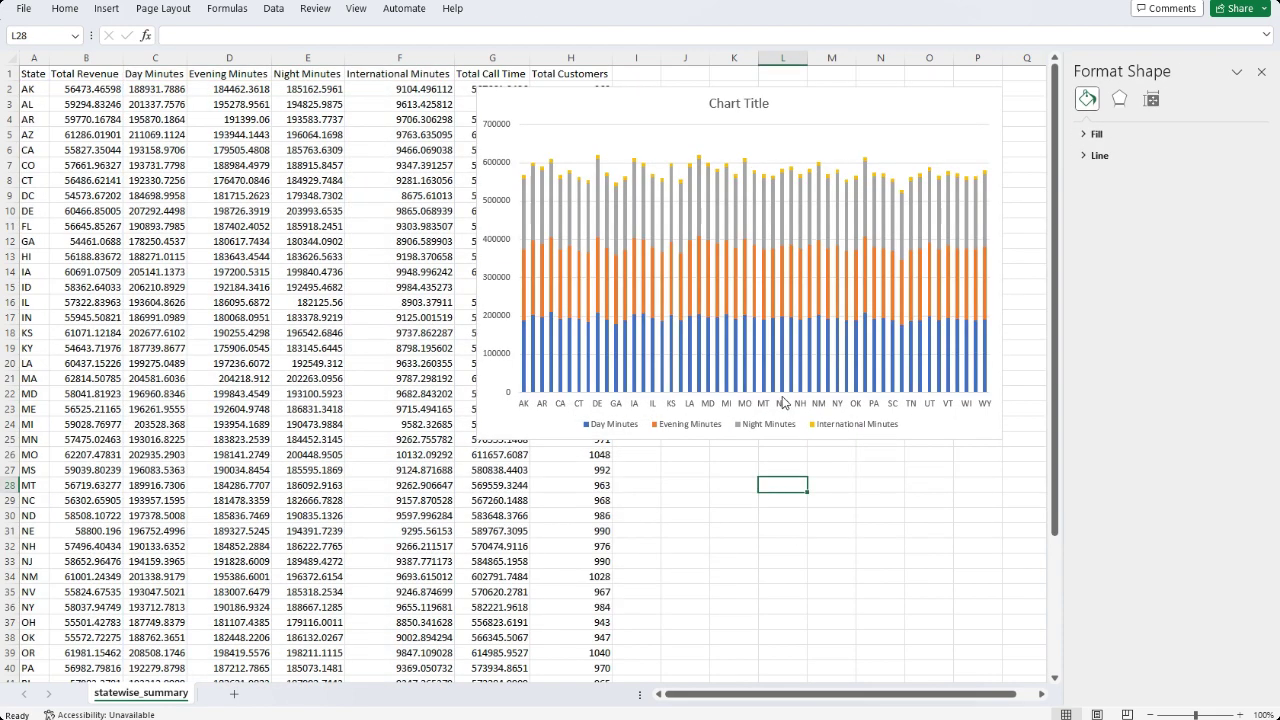
- Shift the stacked minutes chart sideways on the summary sheet and look back at the Churn table
click(920, 92)
drag(920, 92, 857, 91)
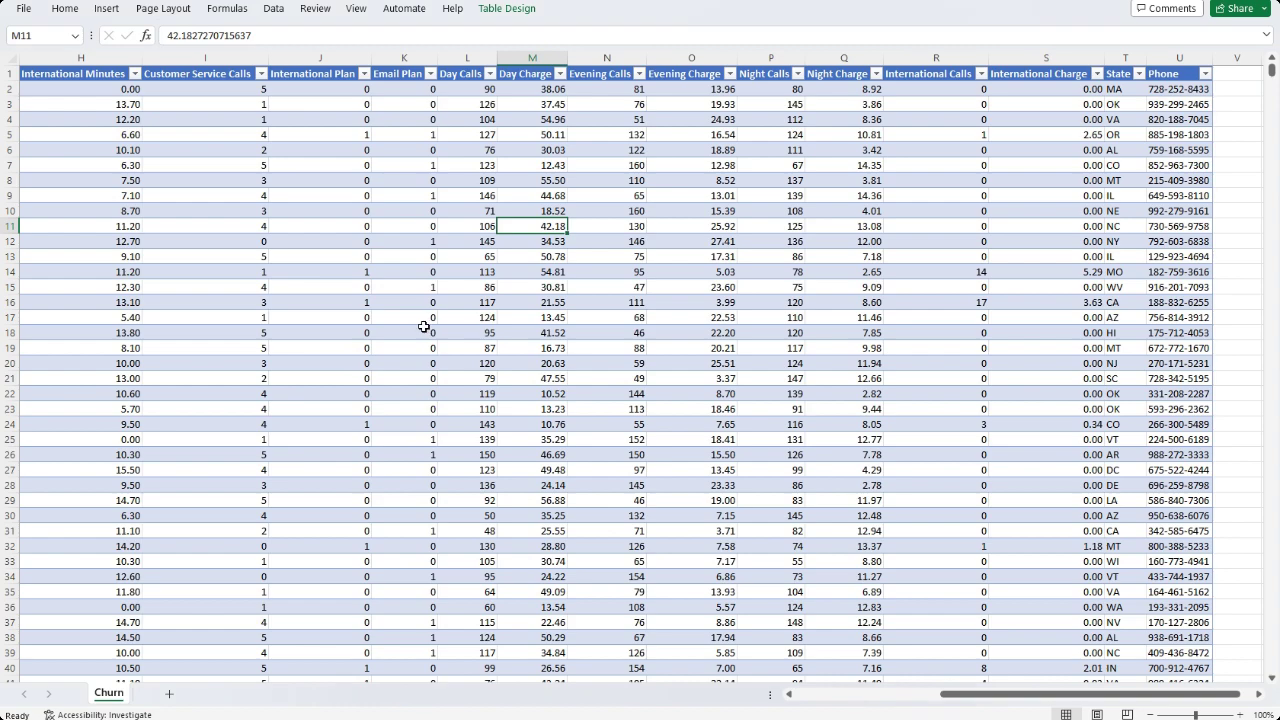
key(Home)
key(ctrl+Home)
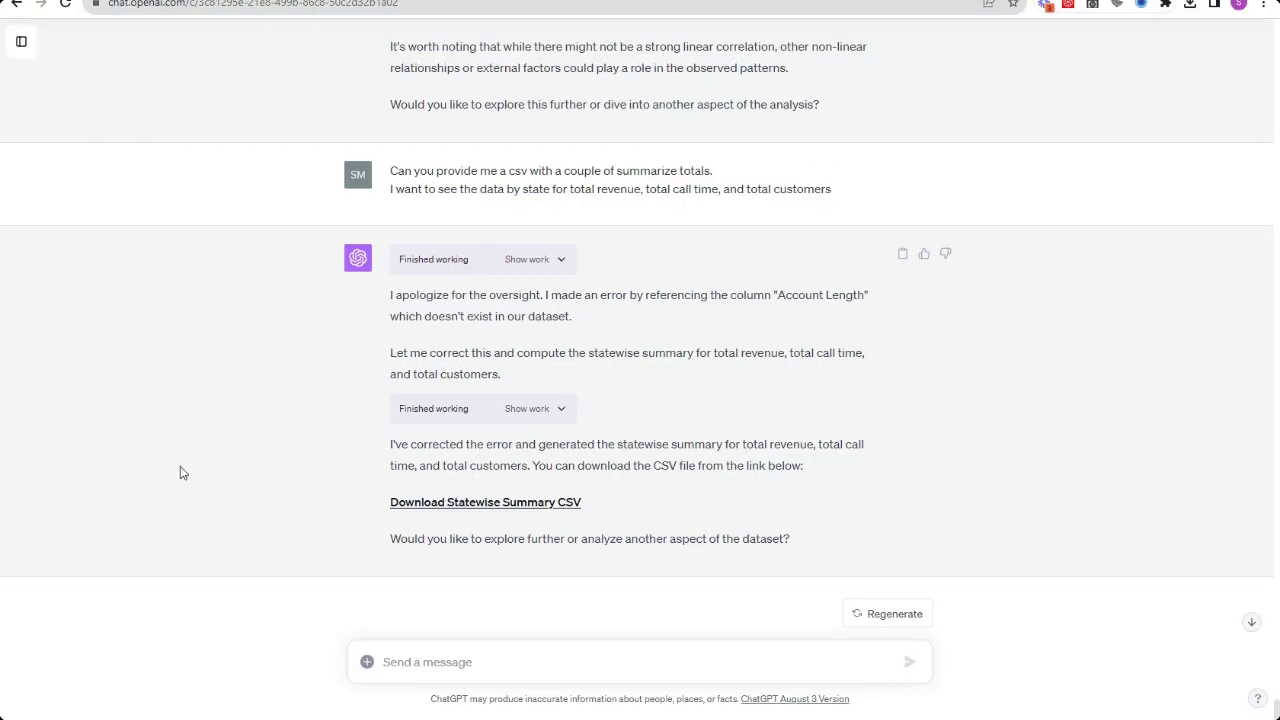
- Switch to ChatGPT and ask for a stacked column chart of the top 10 stats for call time, broken down by each call type in the dataset
click(478, 662)
text(that's great thanks for that.)
key(shift+Return)
text(Cany)
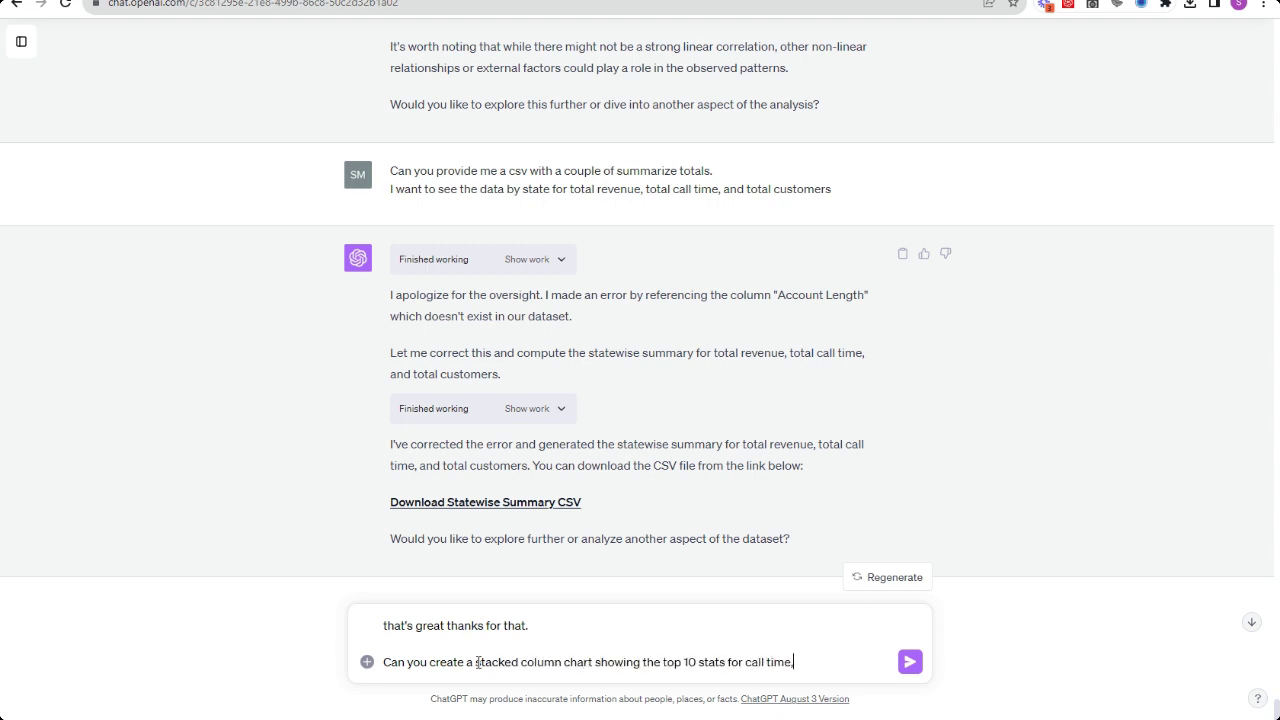
text(by each)
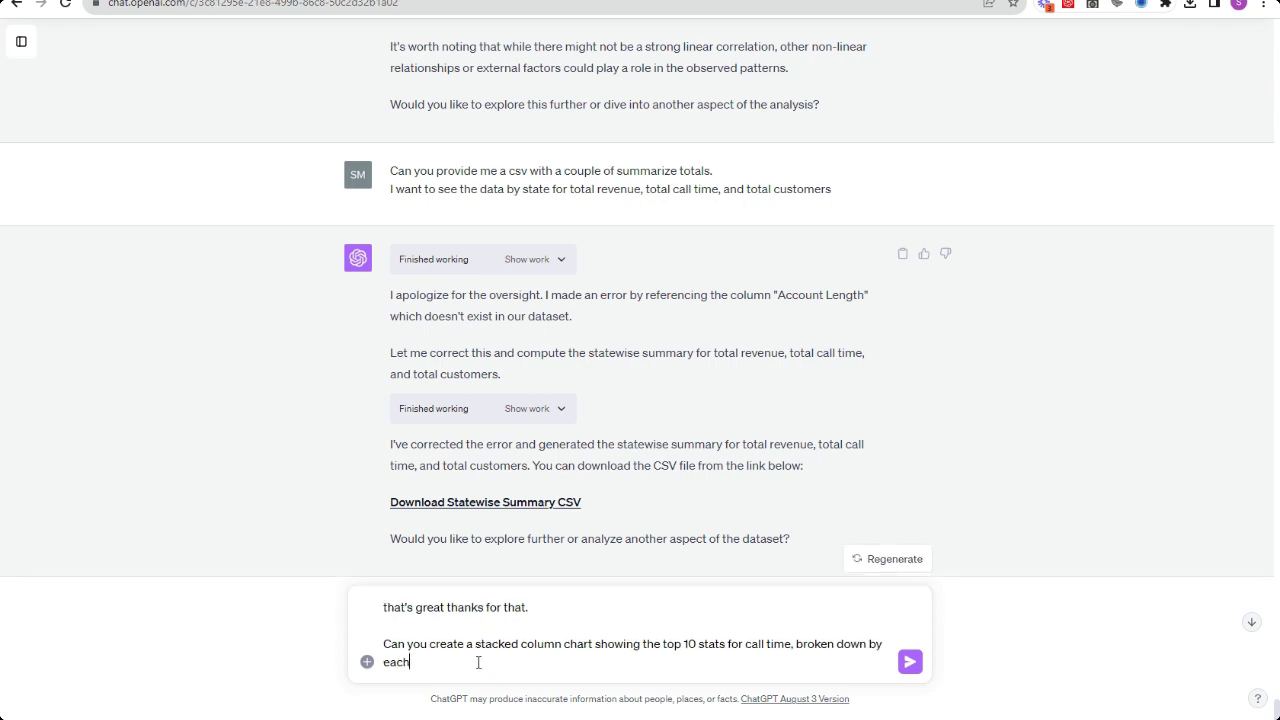
text( call type in the dataset)
key(Return)
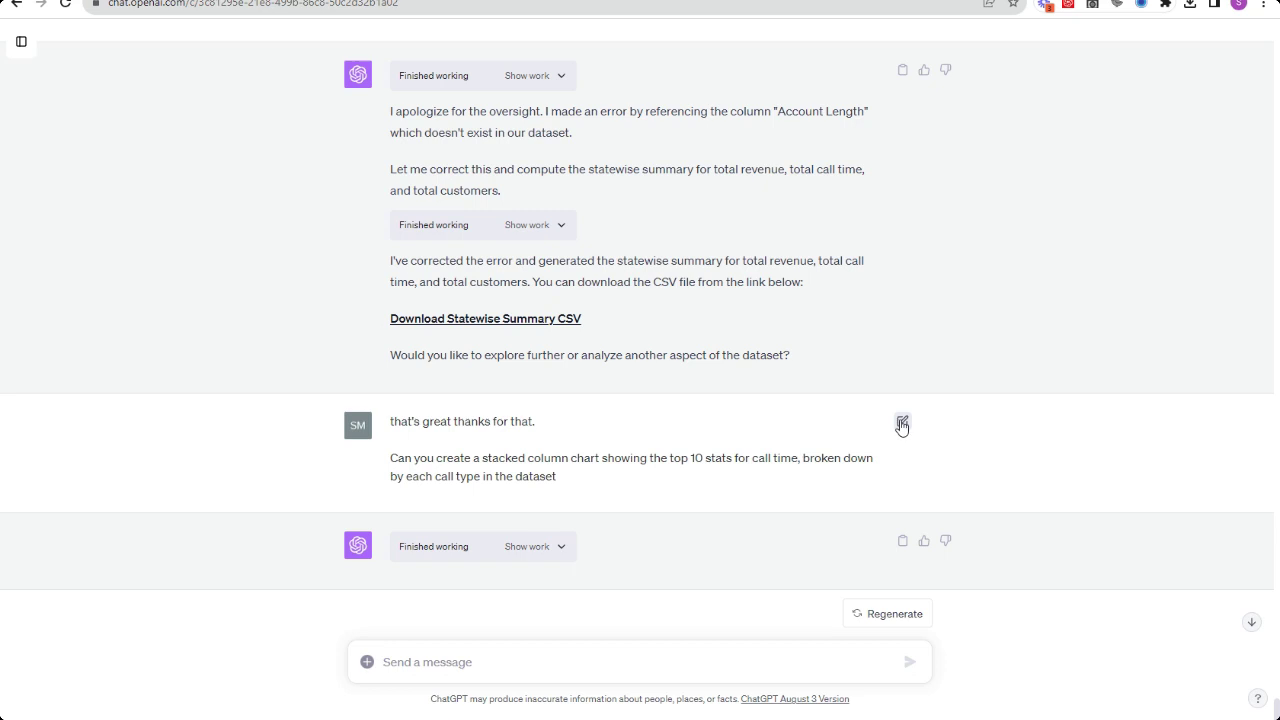
- Correct "stats" to "states" in the sent chart request and resubmit it
click(902, 425)
click(731, 457)
text(e)
click(612, 517)
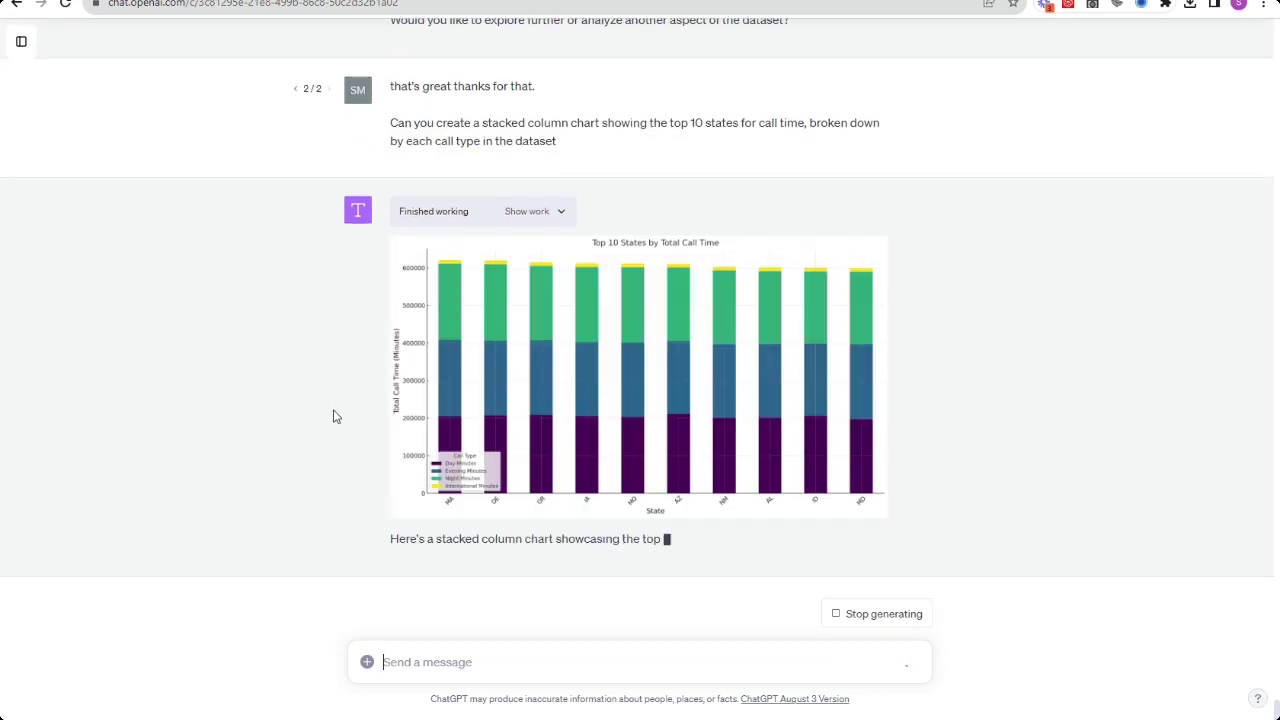
- Examine the top 10 states stacked column chart and read the explanation of its call types
mouse_move(893, 719)
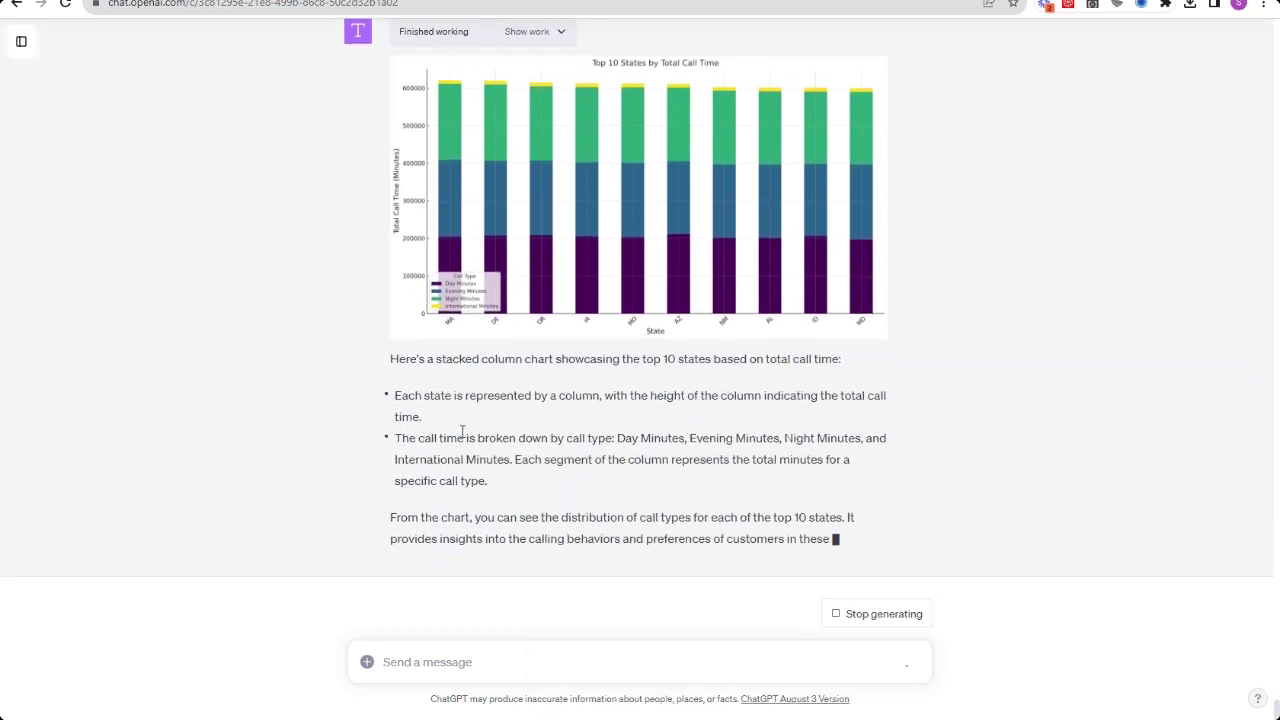
drag(392, 402, 533, 452)
drag(382, 483, 374, 480)
click(814, 502)
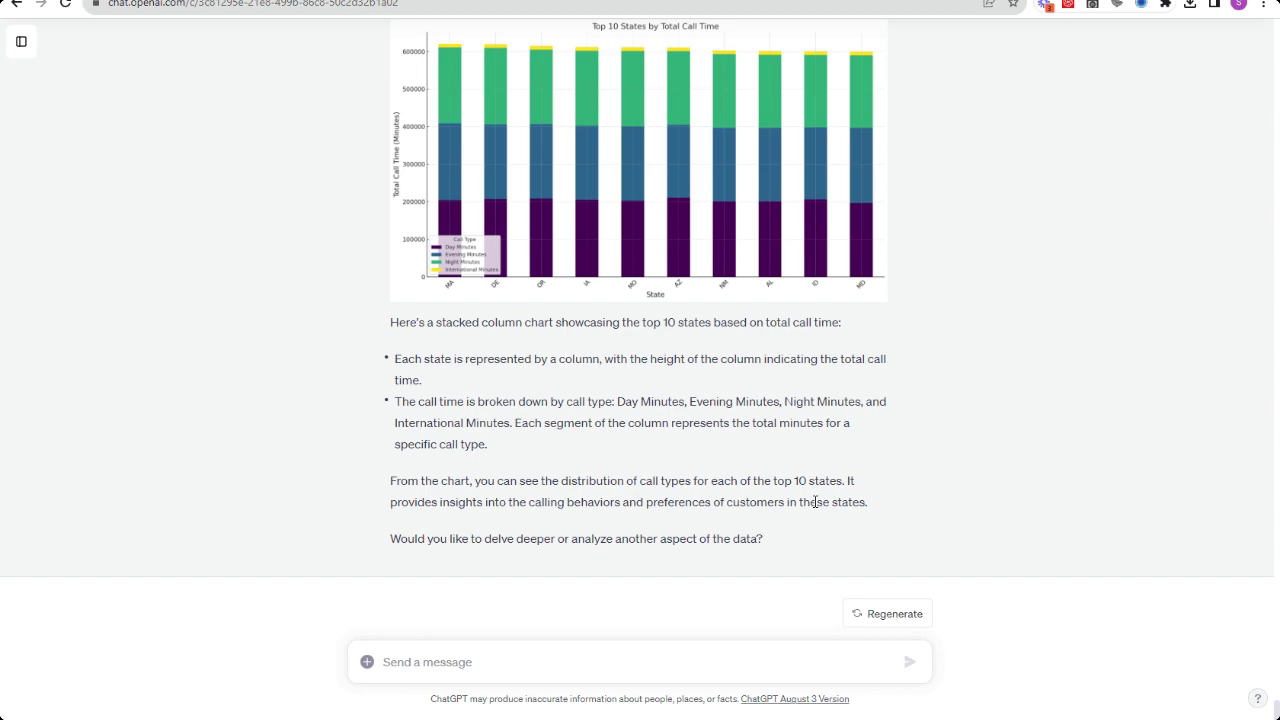
drag(878, 508, 388, 480)
click(294, 443)
scroll(294, 443, up, 2)
scroll(449, 284, down, 3)
drag(770, 539, 860, 502)
click(856, 540)
scroll(224, 404, up, 2)
scroll(224, 400, down, 2)
- Begin a follow-up message reading "can you show this as a"
click(754, 666)
text(can you show this as a)
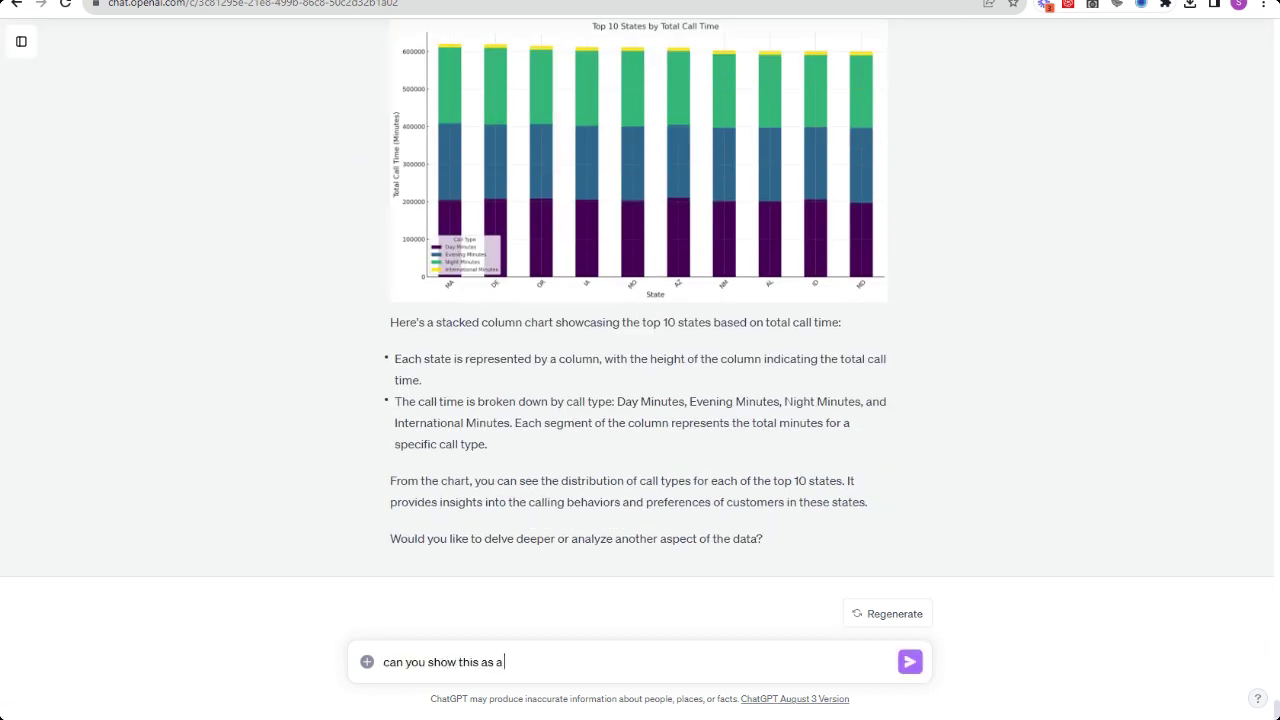
- Switch to Excel and look through the chart's design options and the column chart types for a clustered column
mouse_move(880, 694)
click(971, 657)
click(507, 8)
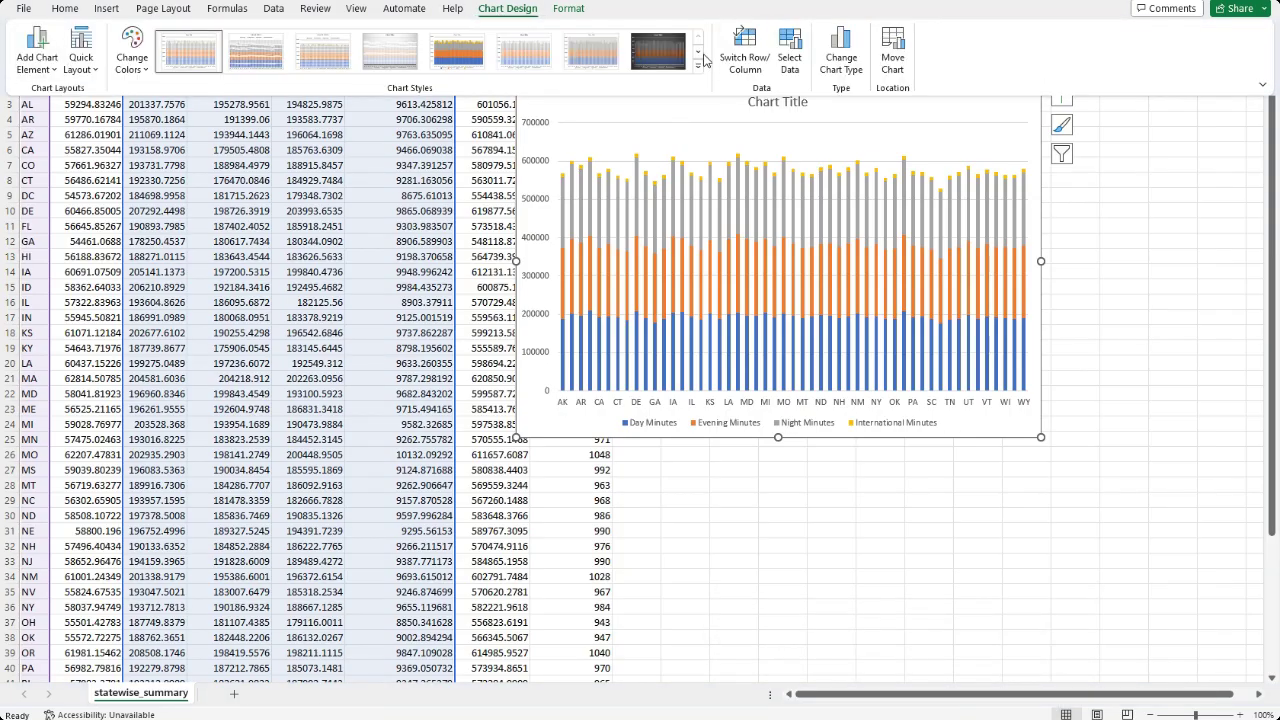
click(562, 11)
click(508, 10)
click(88, 48)
click(88, 48)
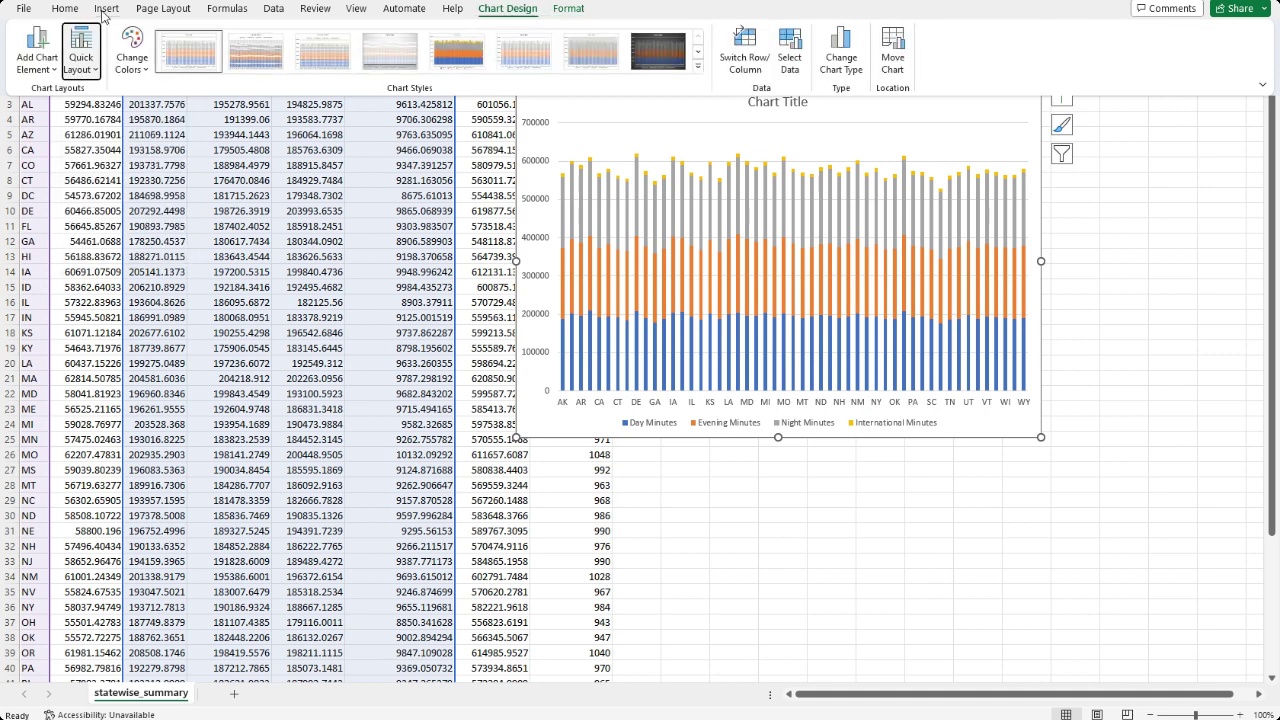
click(106, 8)
click(461, 32)
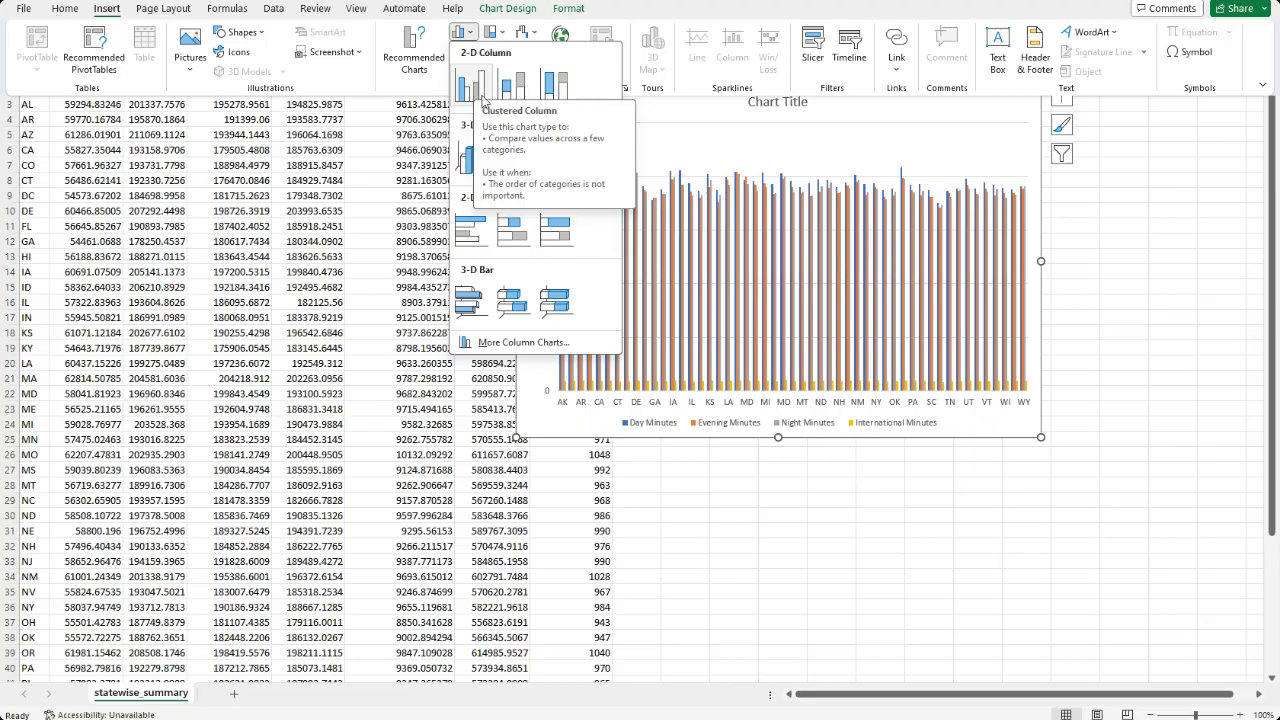
click(824, 516)
- Return to ChatGPT and send "can you show the same information as a cluster column chart for the bottom 5 states"
click(687, 719)
click(500, 625)
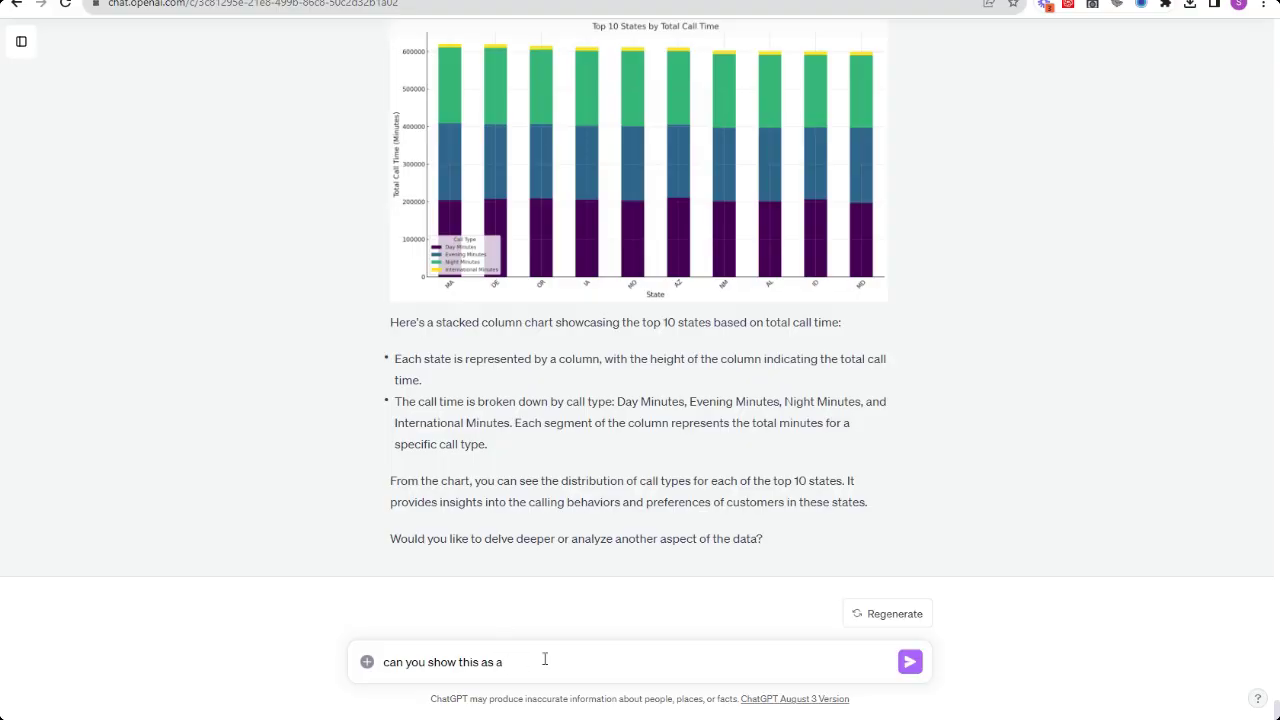
text(can you show this as a cluster column chart for the bottom)
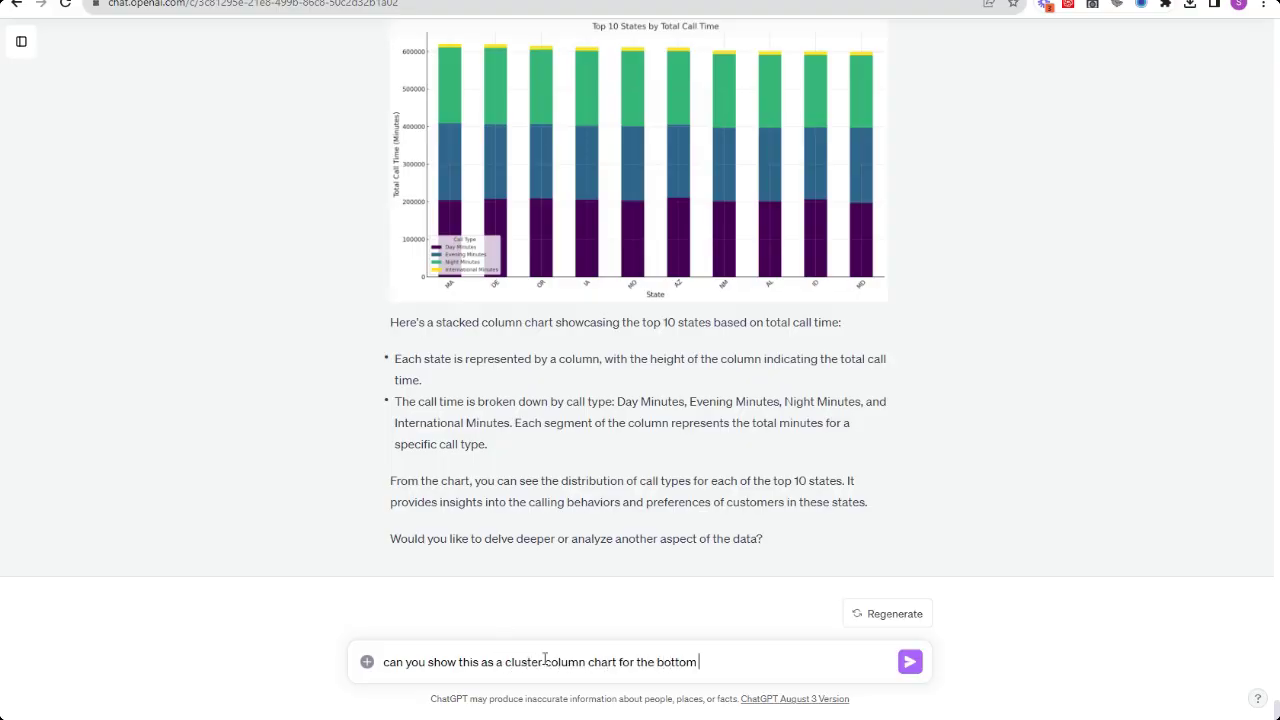
click(480, 662)
key(BackSpace)
key(BackSpace)
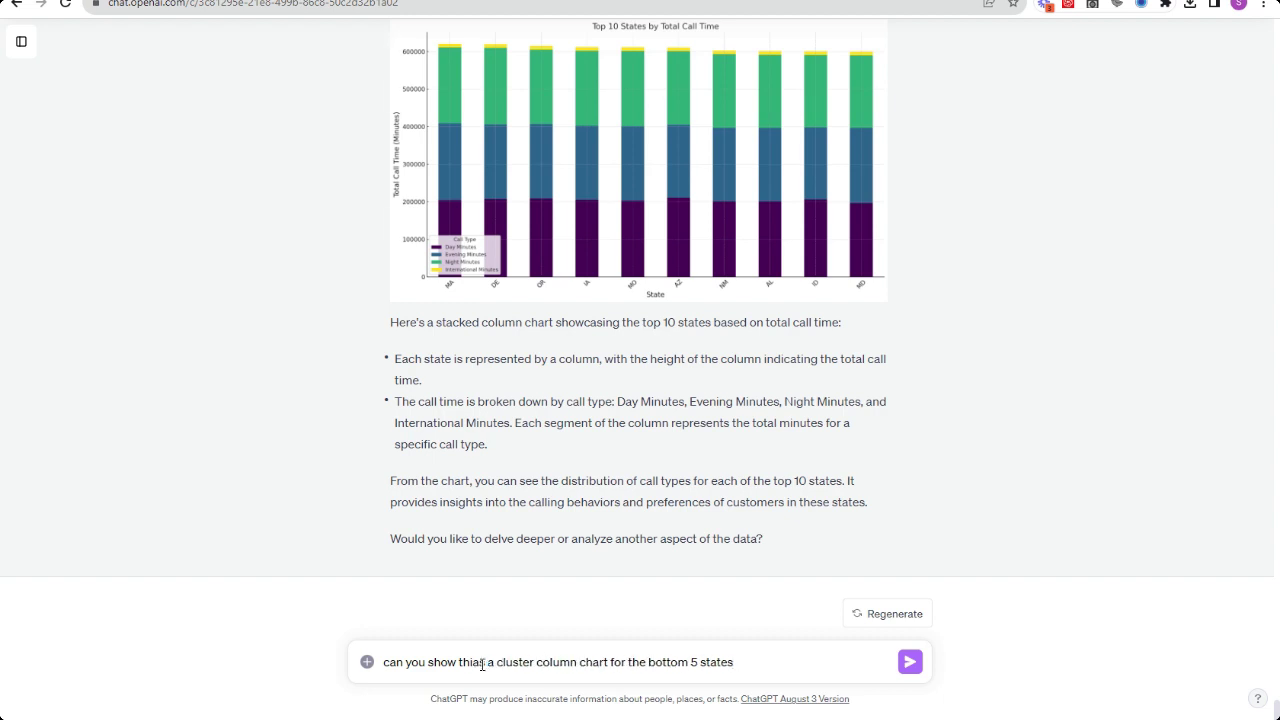
text(e same information)
click(910, 664)
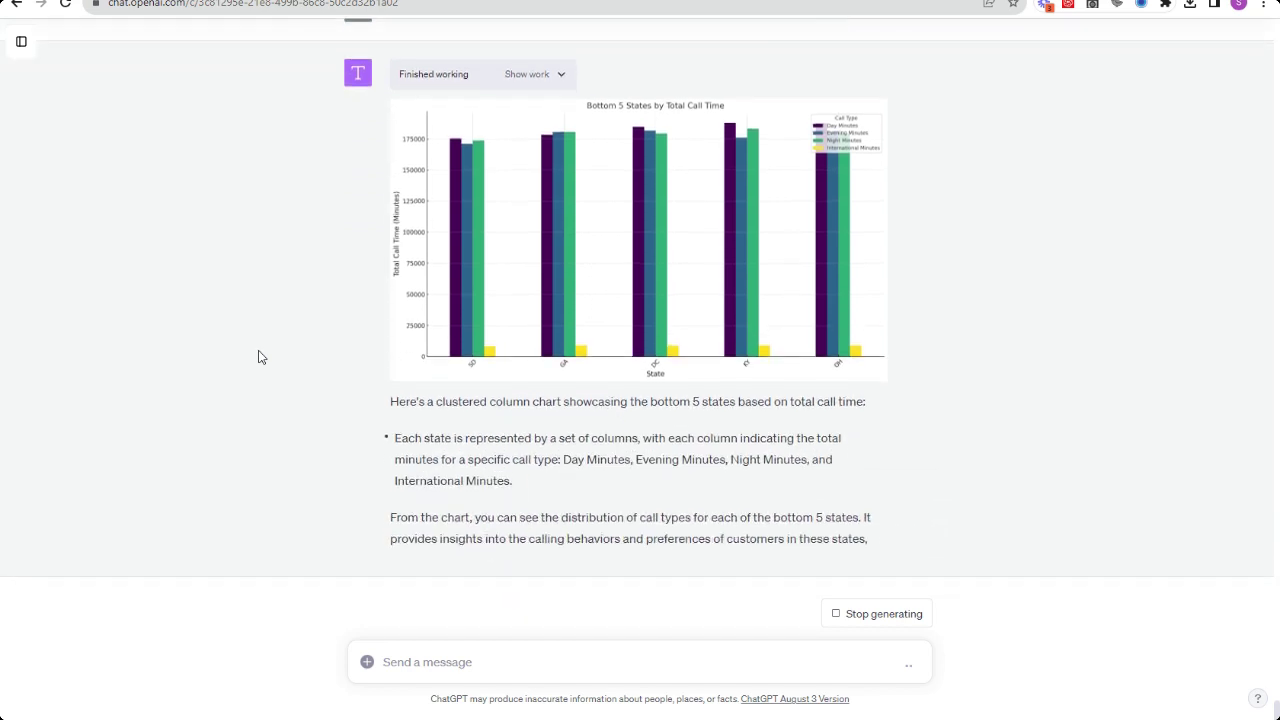
- Examine the bottom 5 states clustered column chart and read its explanation
drag(680, 515, 266, 440)
click(260, 439)
scroll(253, 436, up, 2)
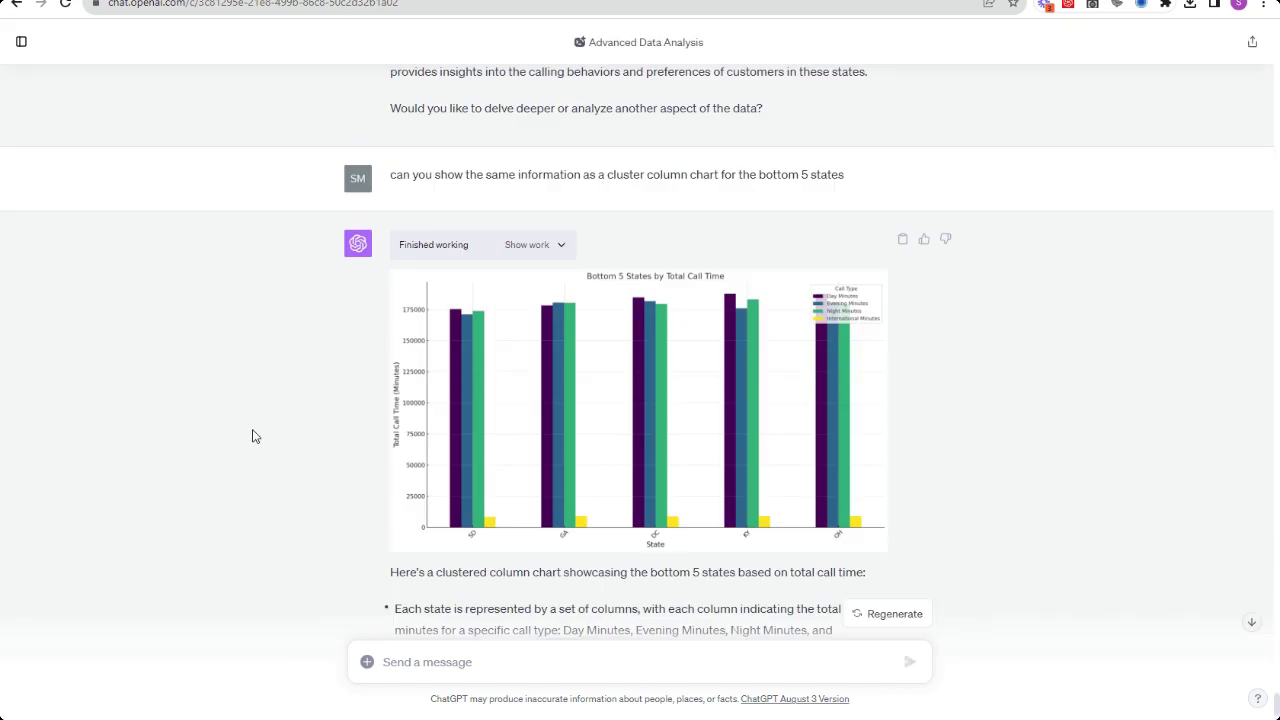
scroll(375, 410, down, 2)
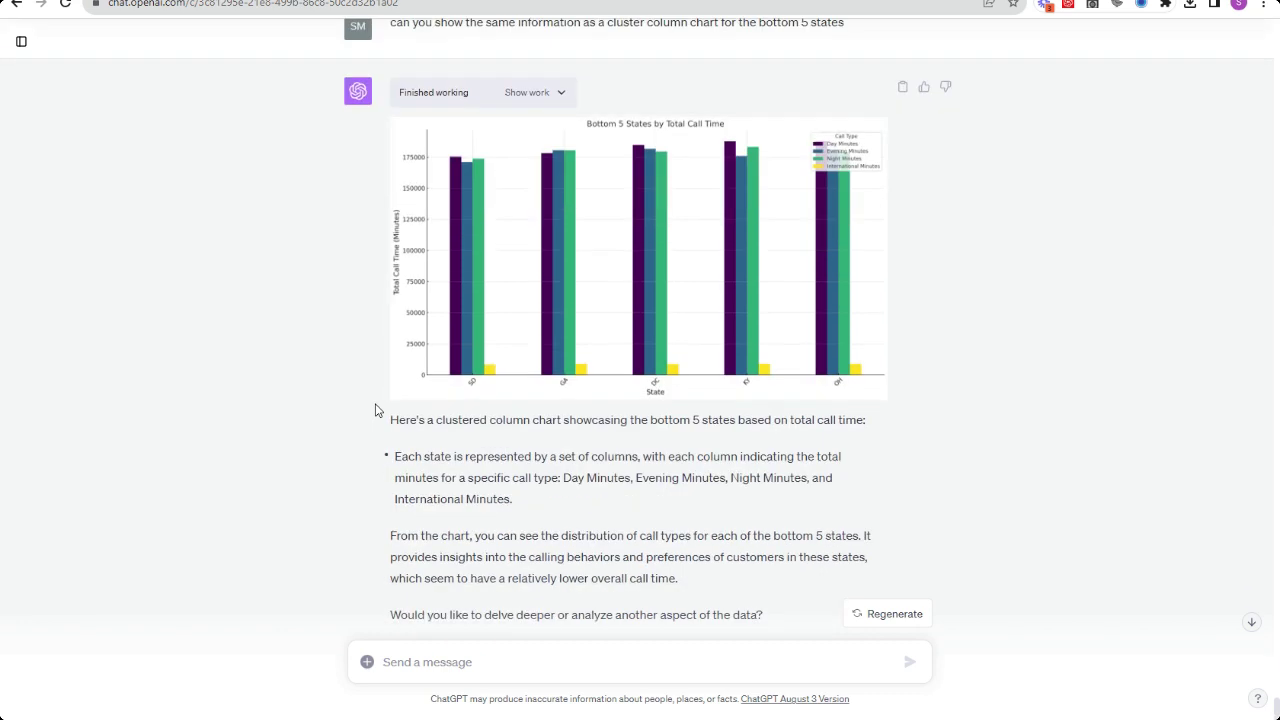
scroll(375, 410, down, 1)
- Ask whether the full dataset holds any anomalies or outliers to analyze, noting that the data currently seems very standard
click(589, 655)
text(If you were to assess the full data)
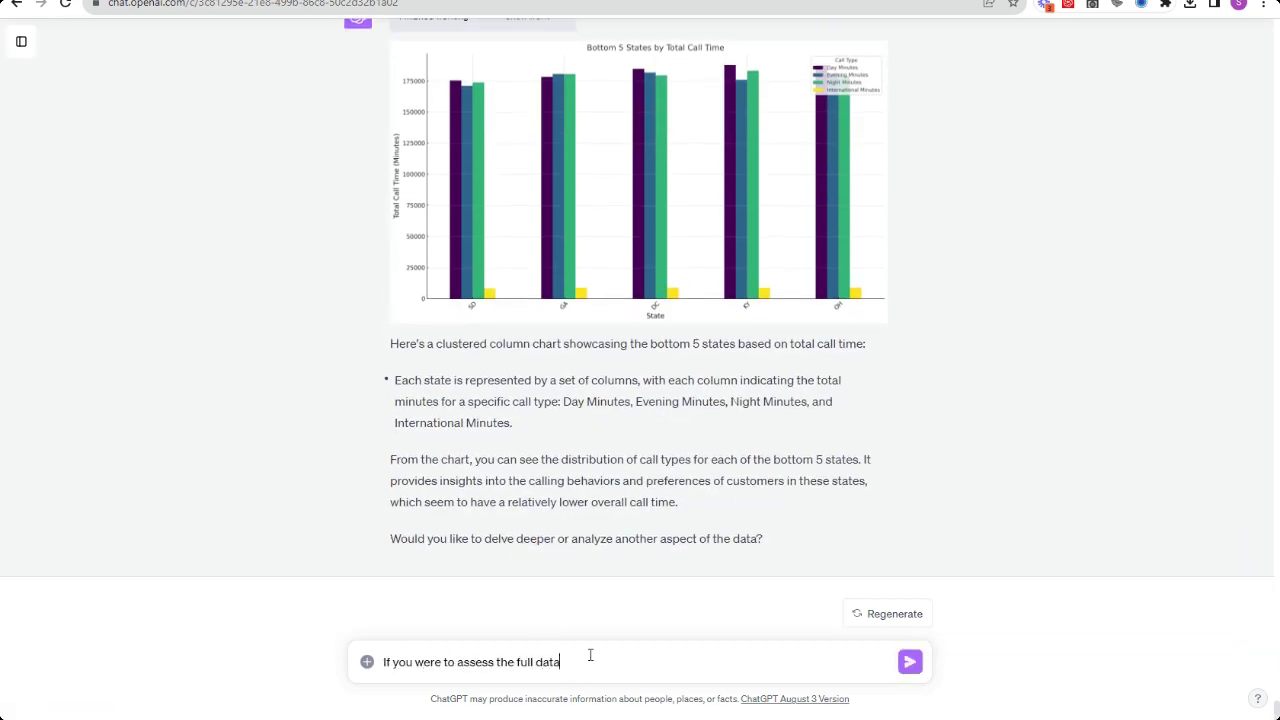
text(set can you spot any anomolies or outliers that we can)
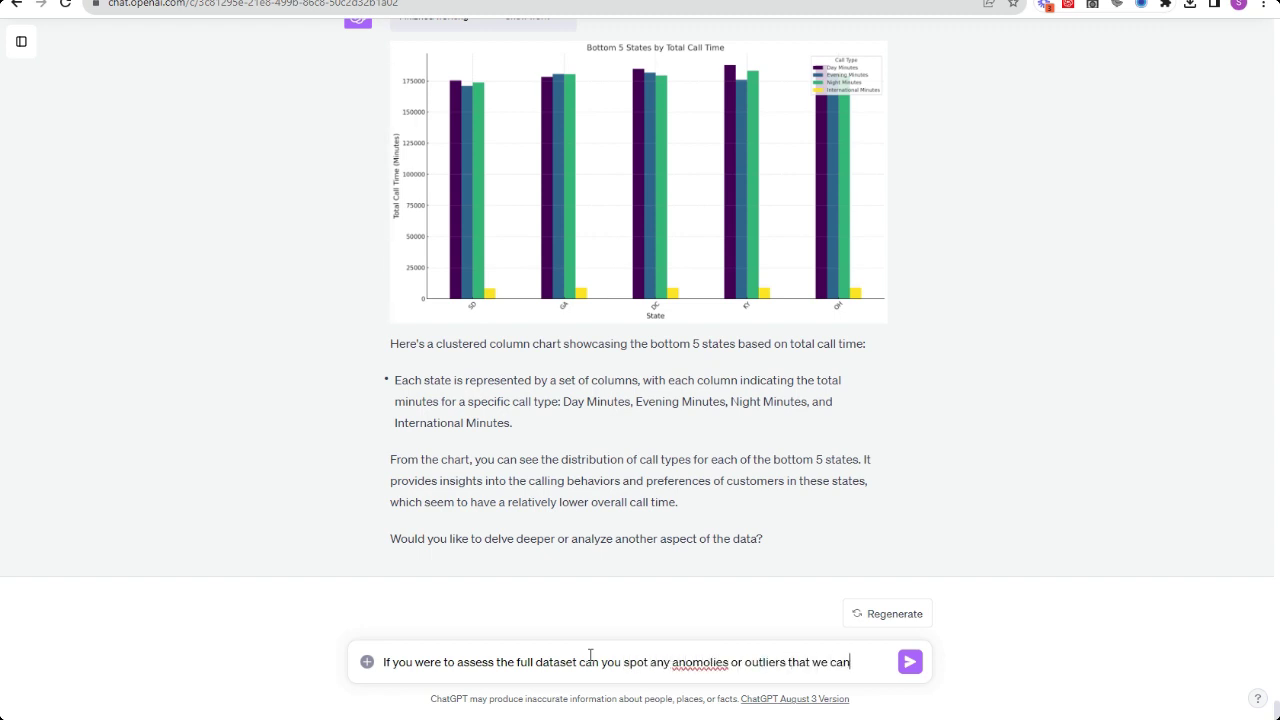
text( analyze. Currently it seems lik)
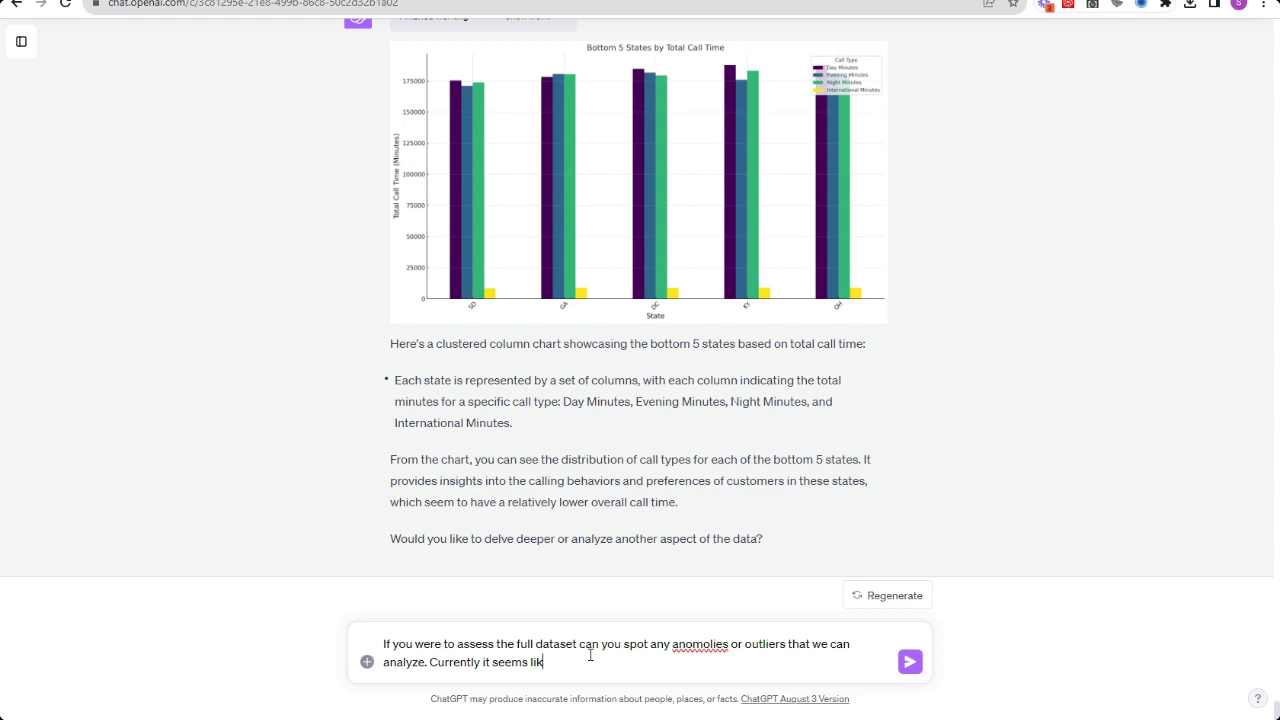
text(e the data is very standard. I'm interes)
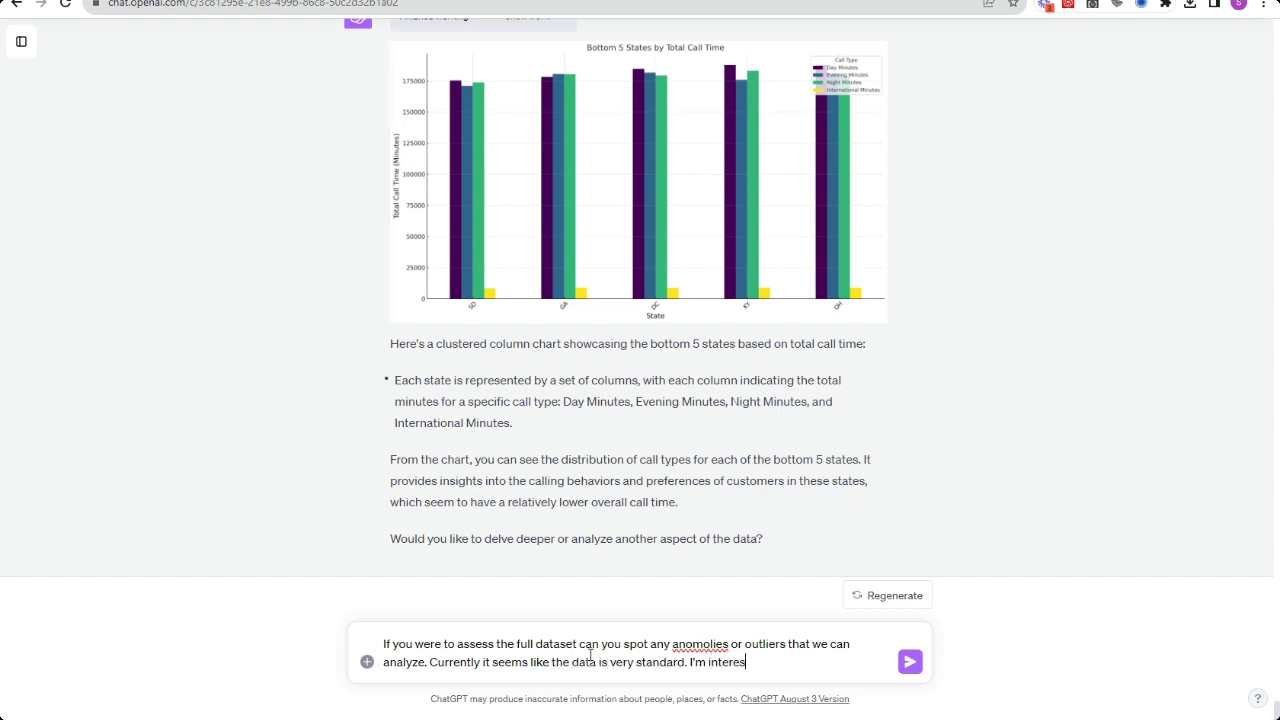
text(ted to know what you can find)
key(Return)
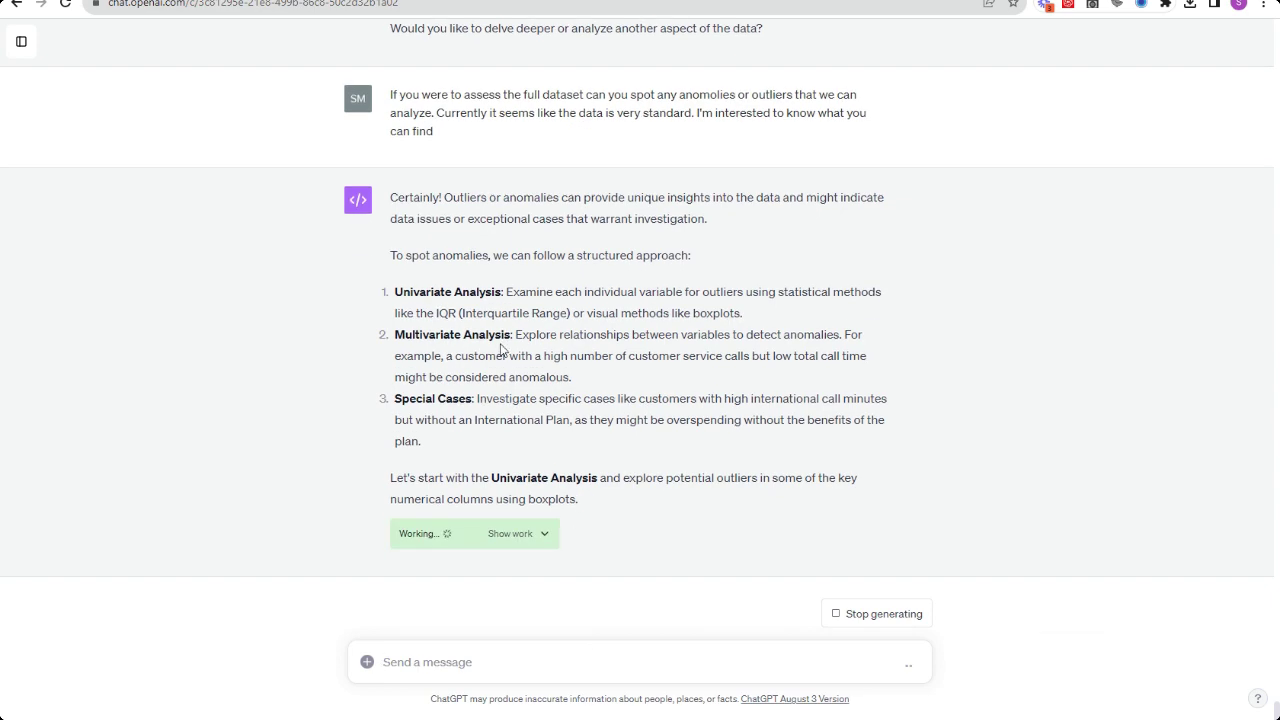
- Review the multivariate analysis example in the anomaly reply and send "Yes let's explore further"
drag(446, 356, 665, 384)
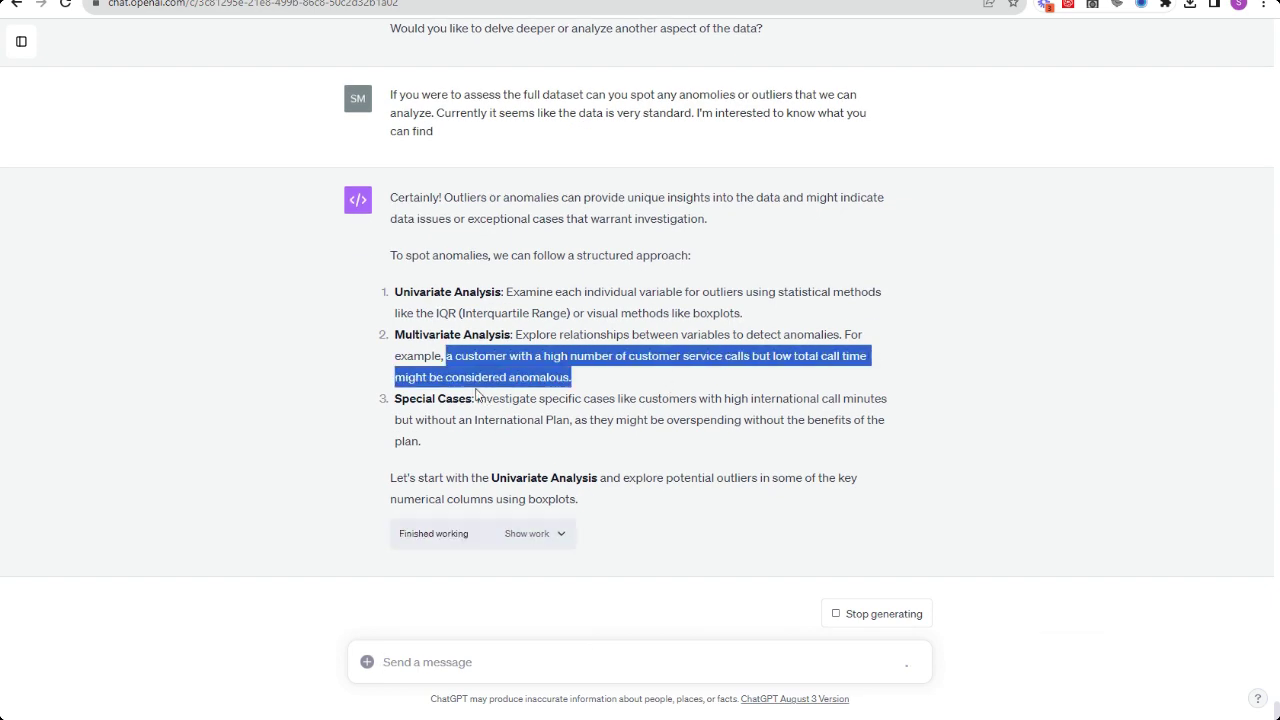
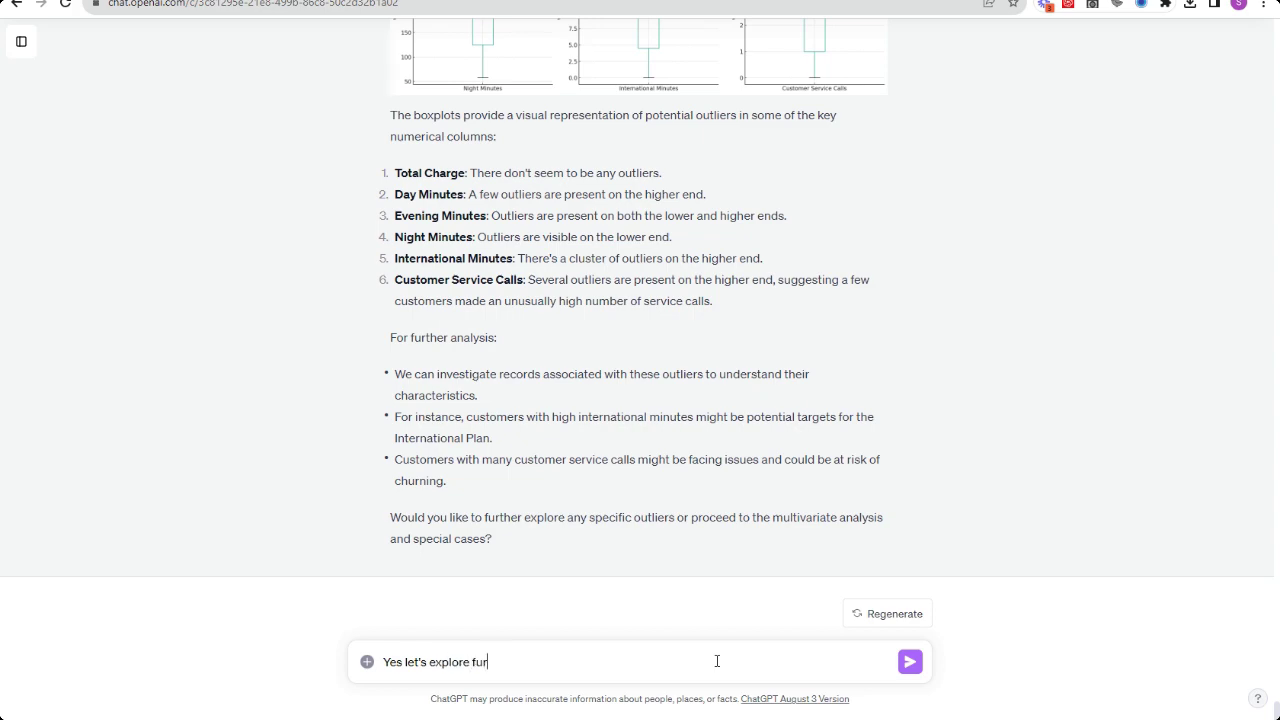
key(Return)
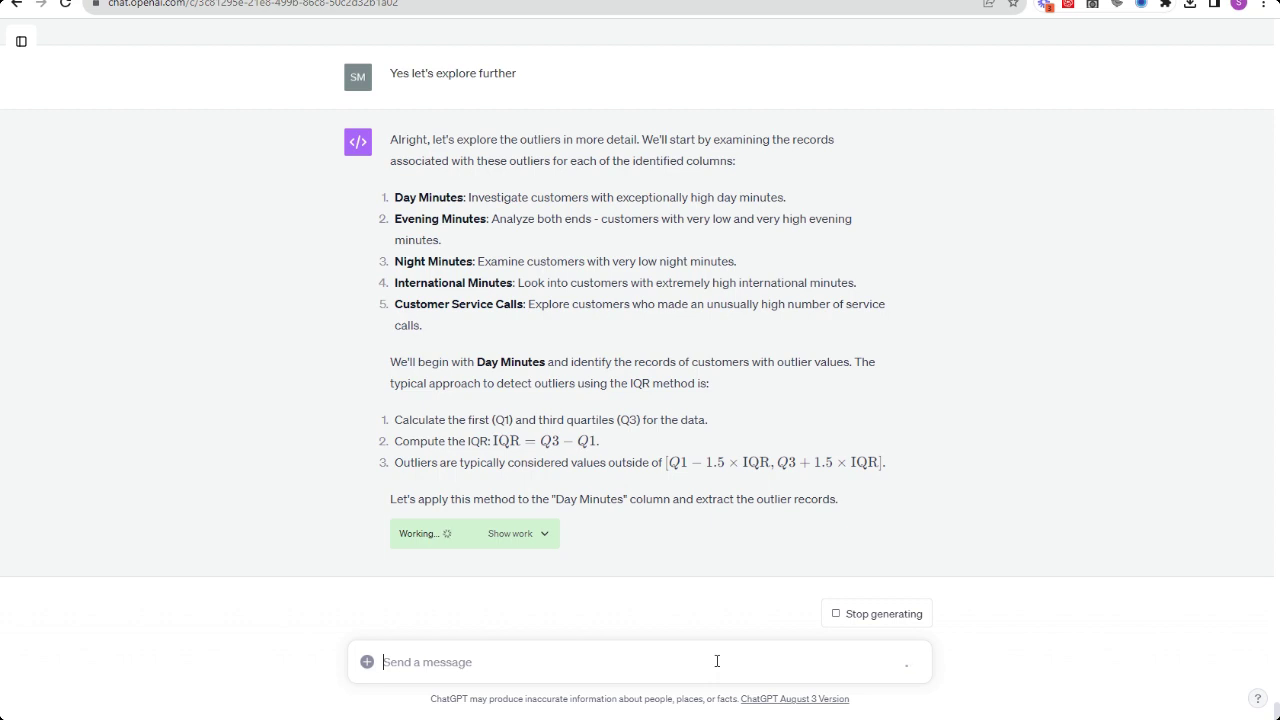
- Read the IQR outlier method and the analysis of the Day, Evening and Night Minutes columns
drag(890, 468, 850, 332)
mouse_move(390, 398)
mouse_down()
mouse_move(656, 444)
mouse_move(369, 403)
mouse_move(387, 398)
mouse_up()
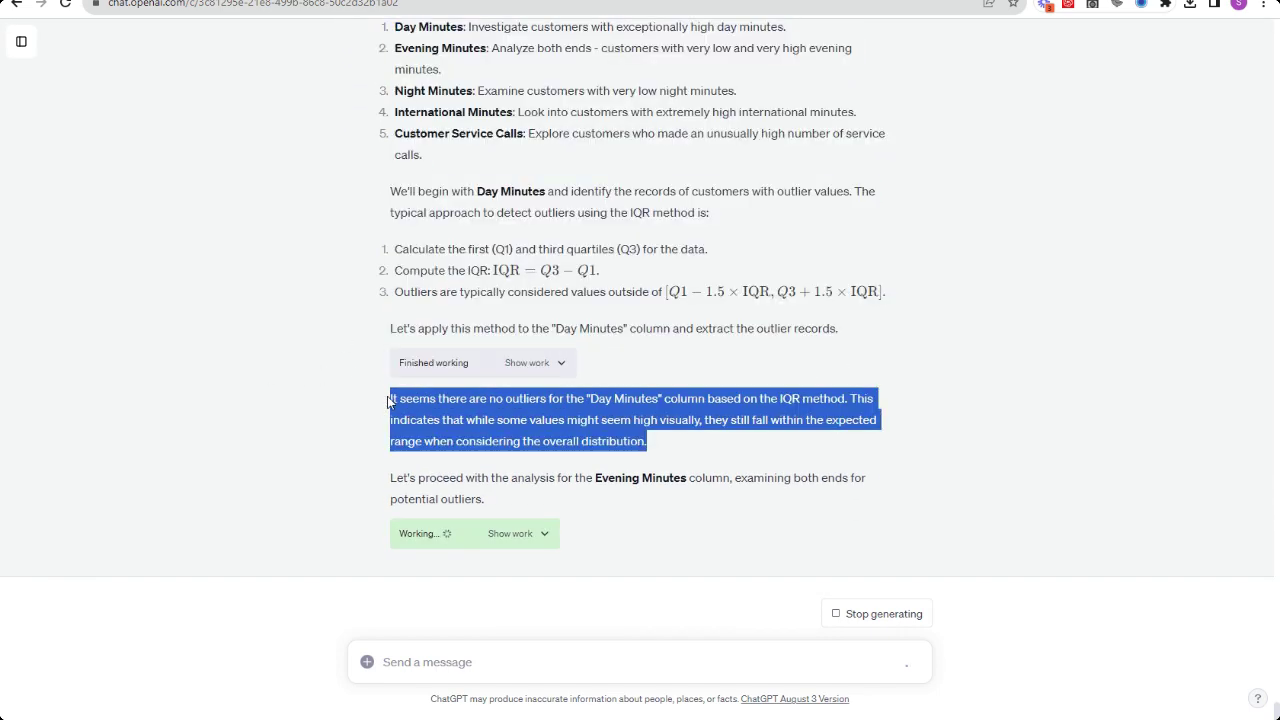
click(695, 447)
triple_click(391, 474)
click(308, 484)
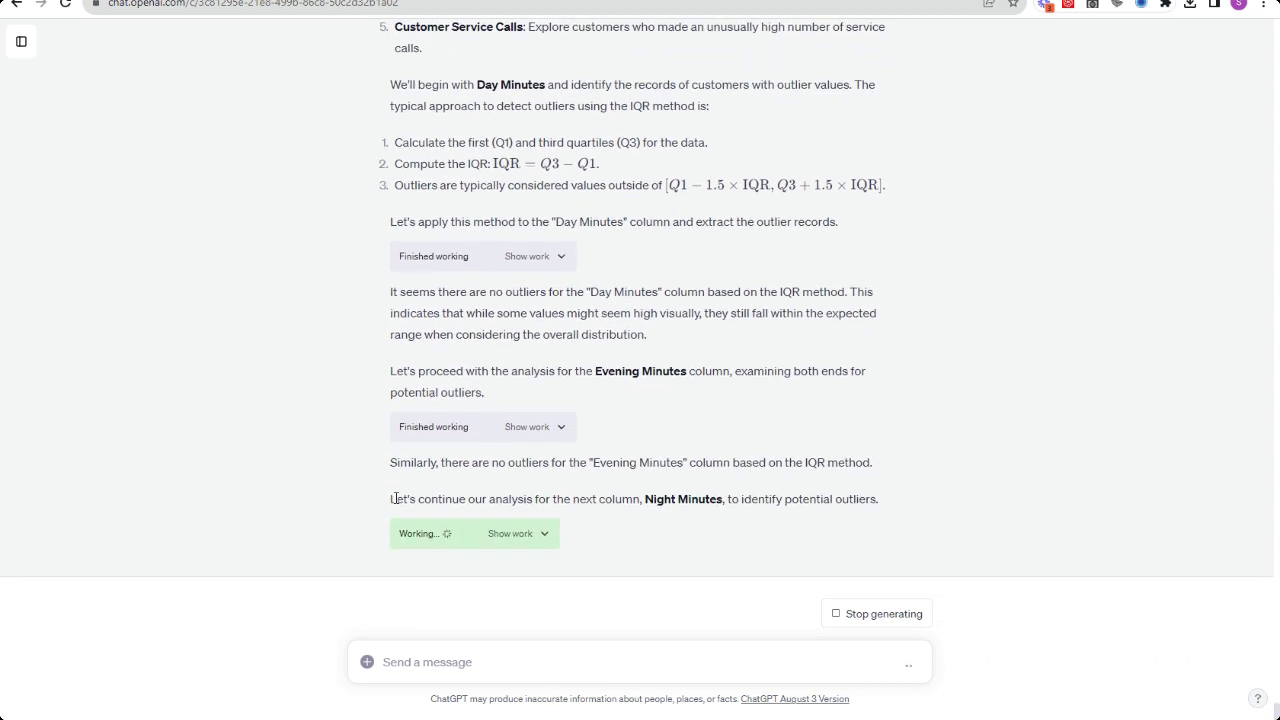
drag(392, 462, 894, 470)
drag(393, 498, 809, 514)
scroll(479, 316, up, 2)
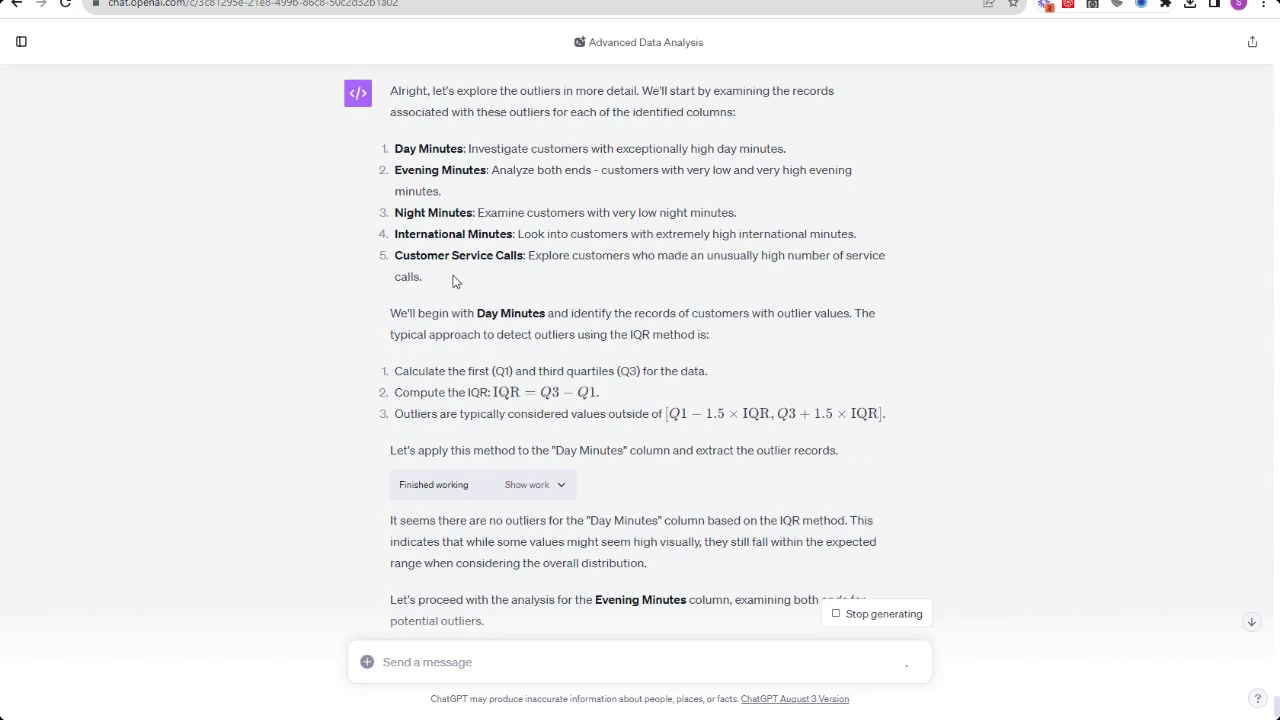
- Search Google for "detect outliers using the IQR method is:" and open the GeeksforGeeks article on interquartile range
scroll(453, 281, up, 1)
drag(712, 411, 492, 412)
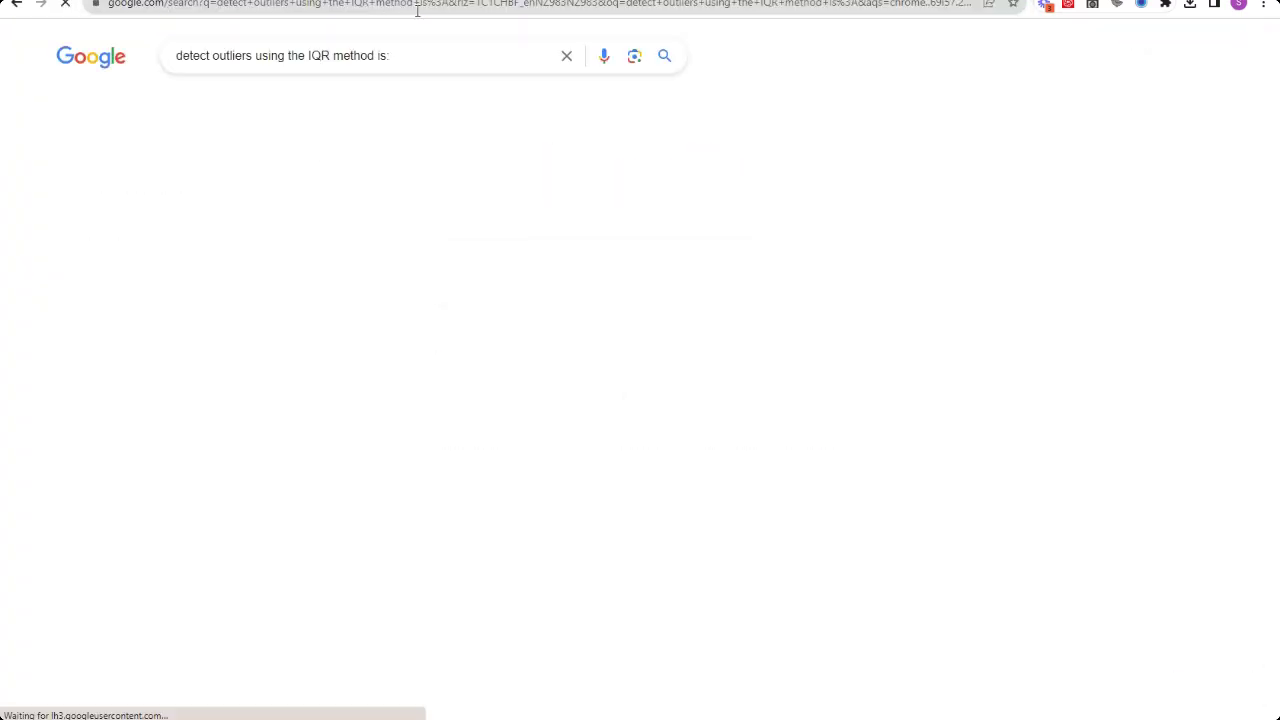
click(394, 288)
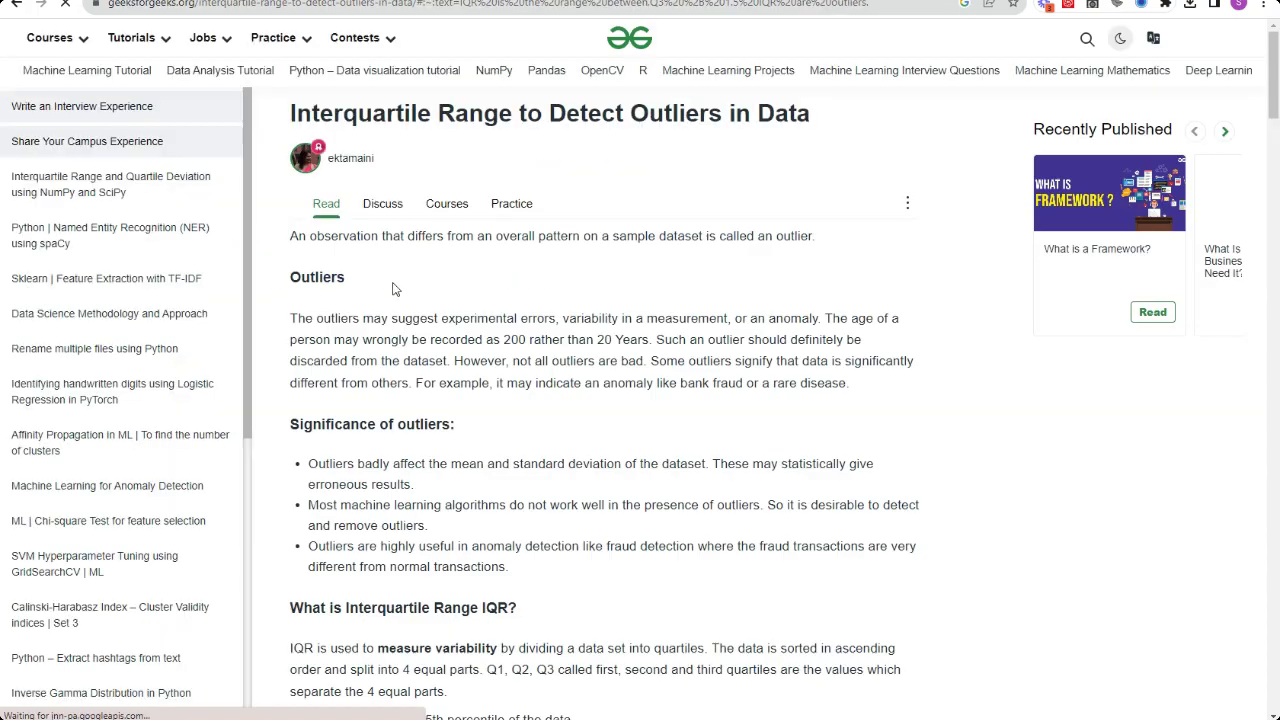
- Read the article's sections on outliers, their significance, and what the interquartile range and its quartiles are
drag(298, 236, 830, 245)
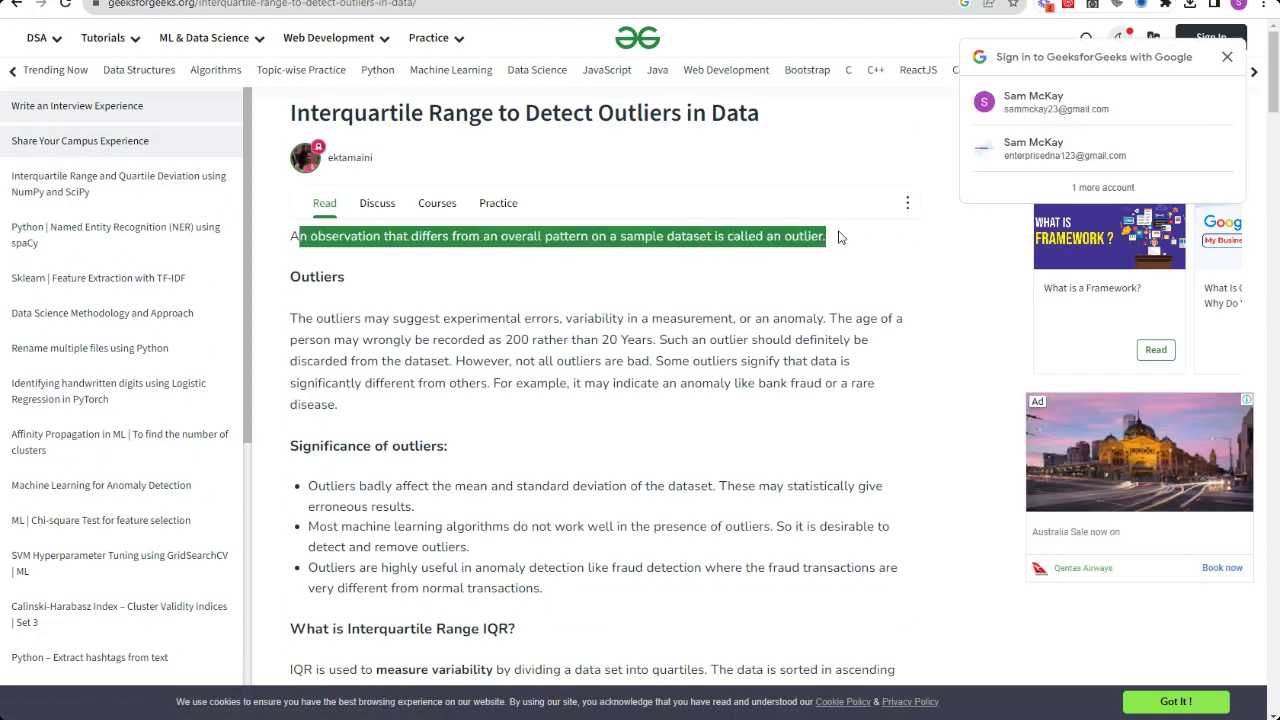
click(470, 292)
drag(298, 318, 370, 430)
scroll(370, 430, down, 3)
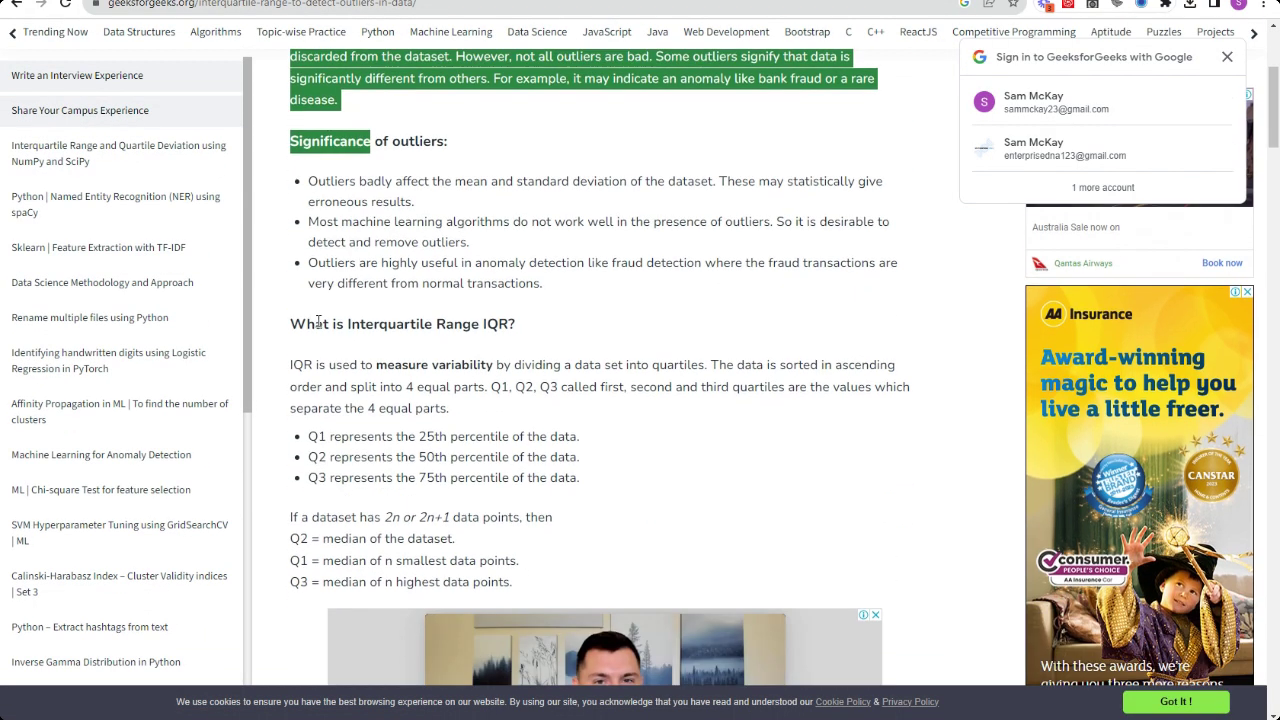
drag(291, 323, 571, 337)
drag(293, 365, 588, 416)
click(587, 417)
scroll(587, 417, down, 1)
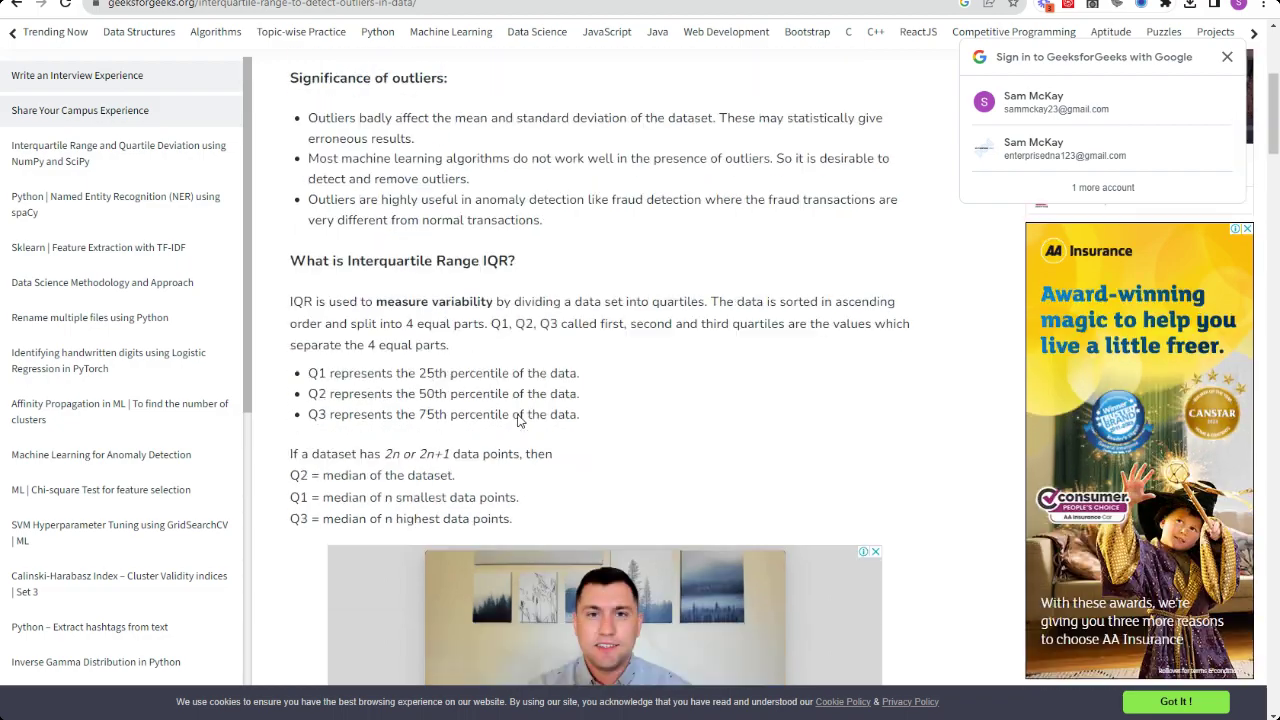
scroll(567, 334, up, 1)
drag(306, 411, 580, 457)
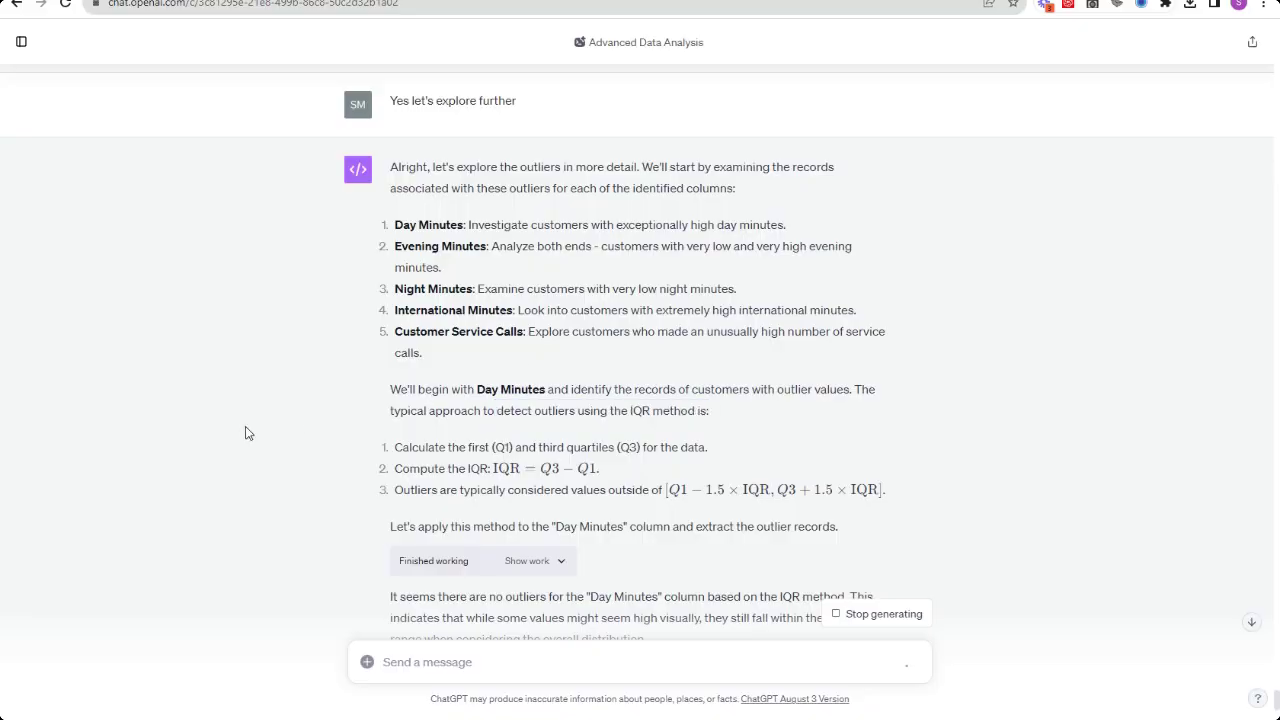
- Read the IQR outlier analysis of the Day, Evening, Night and International Minutes columns
scroll(248, 432, down, 2)
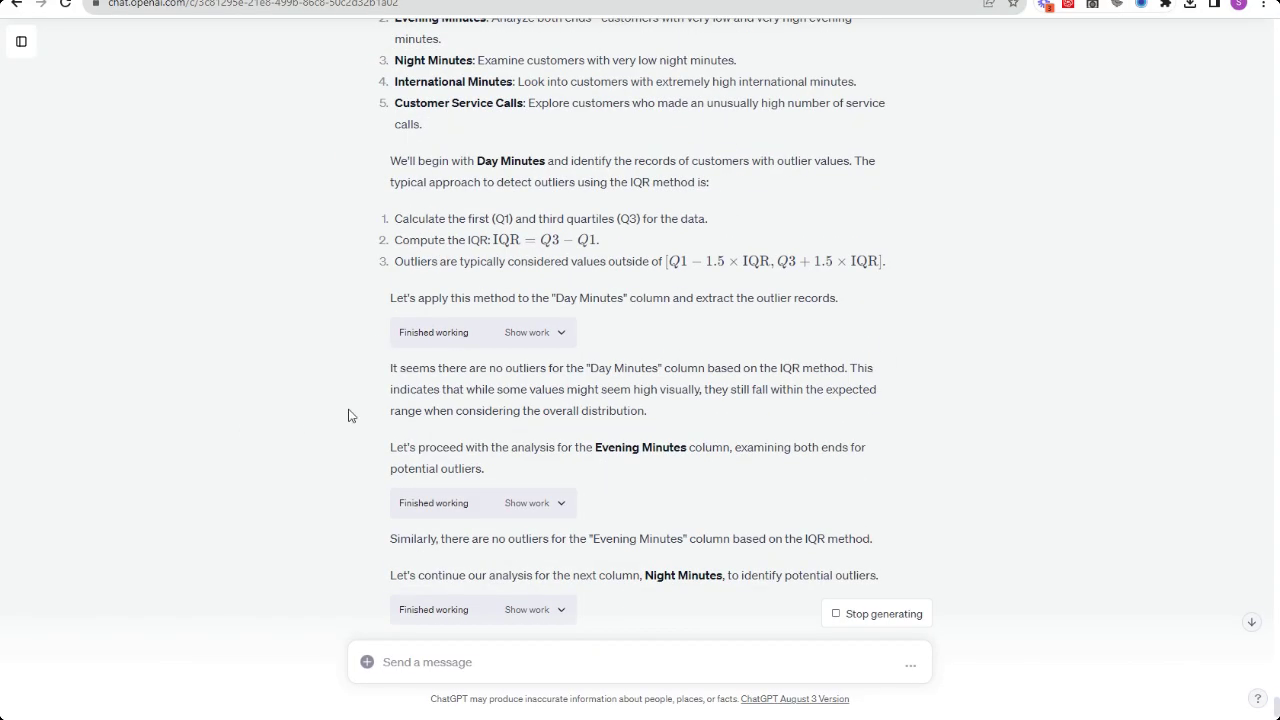
drag(402, 262, 886, 264)
scroll(706, 354, down, 1)
click(389, 372)
drag(389, 371, 484, 393)
scroll(420, 400, down, 2)
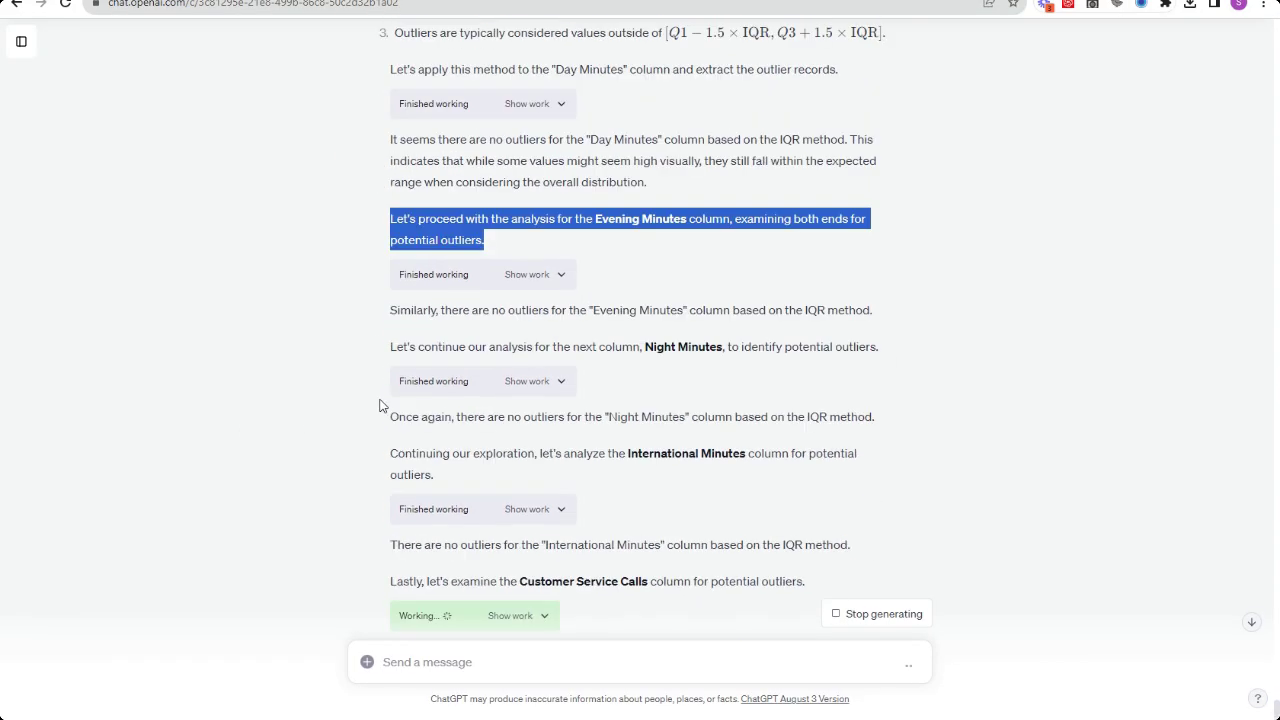
scroll(420, 446, down, 1)
drag(389, 417, 808, 500)
click(805, 499)
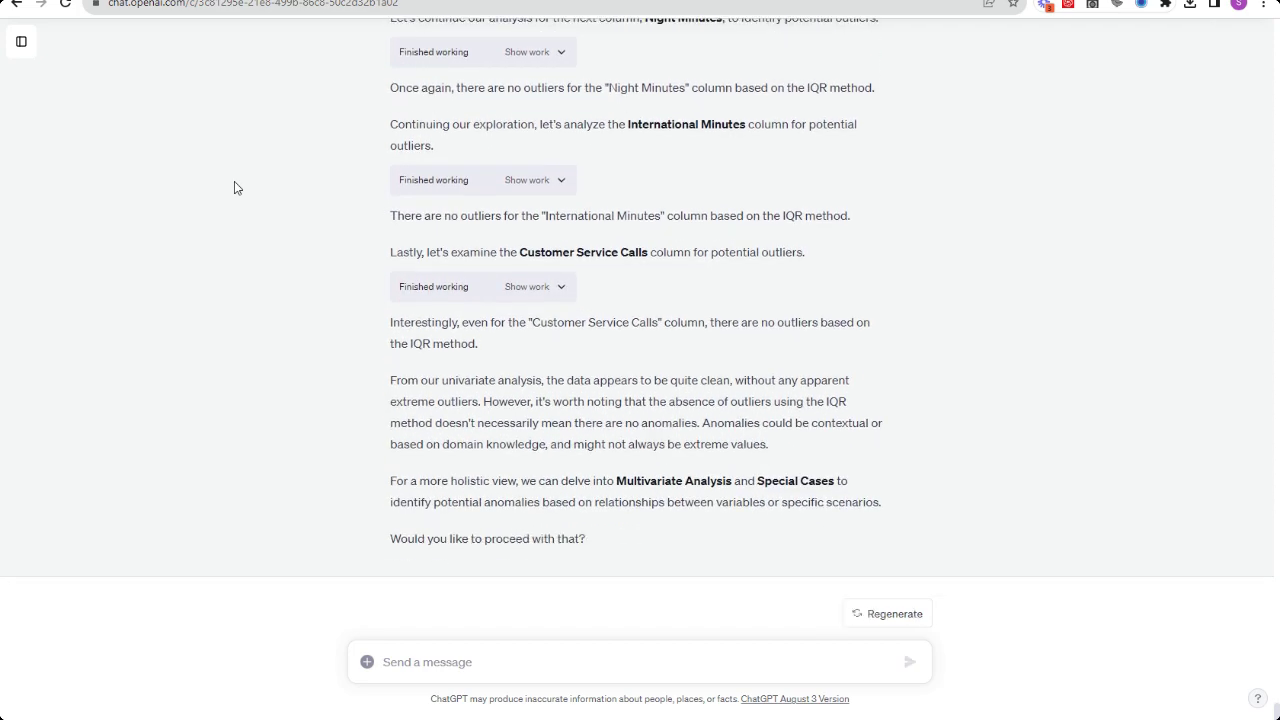
- Read the Customer Service Calls outlier analysis, the univariate conclusions and the suggested multivariate and special-case follow-up
mouse_move(385, 380)
mouse_down()
mouse_move(808, 446)
mouse_move(384, 374)
mouse_up()
click(374, 365)
drag(489, 350, 389, 318)
drag(812, 252, 389, 219)
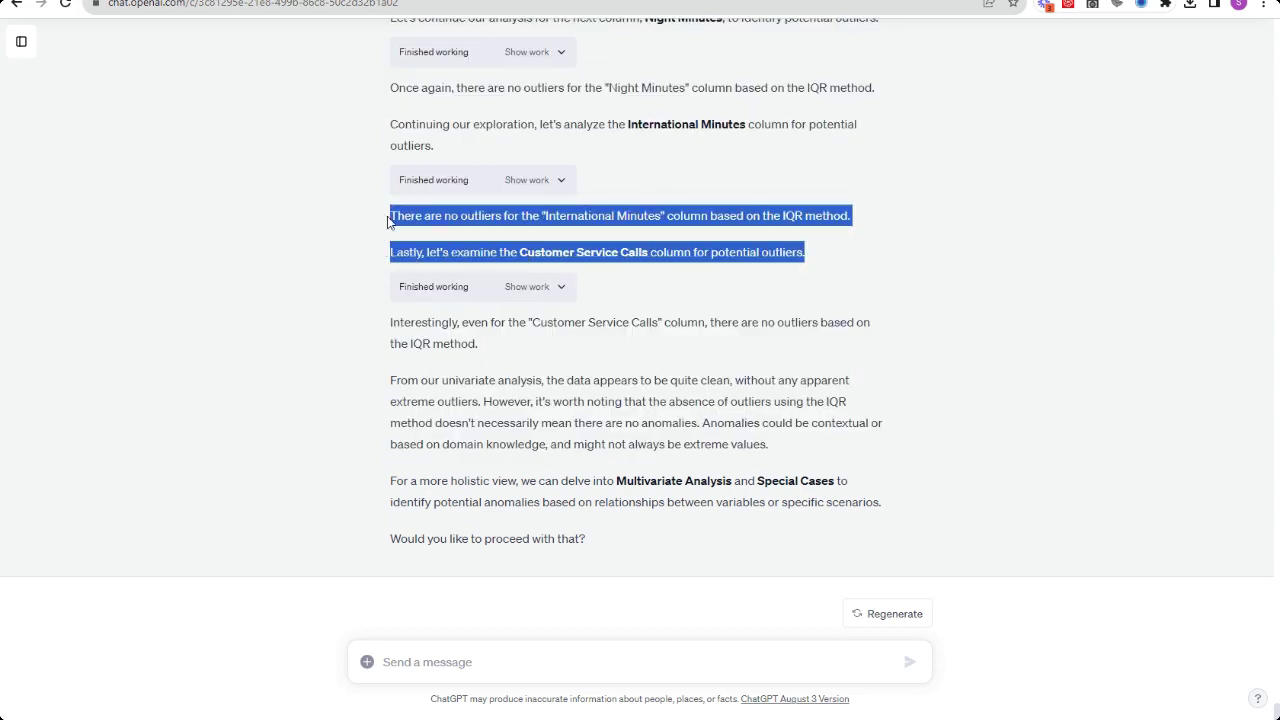
drag(489, 346, 389, 318)
drag(775, 446, 378, 378)
drag(588, 539, 446, 488)
- Send the two-paragraph message "That's ok. What other insights have we missed so far. Anything else interesting that we can visualize?"
click(617, 662)
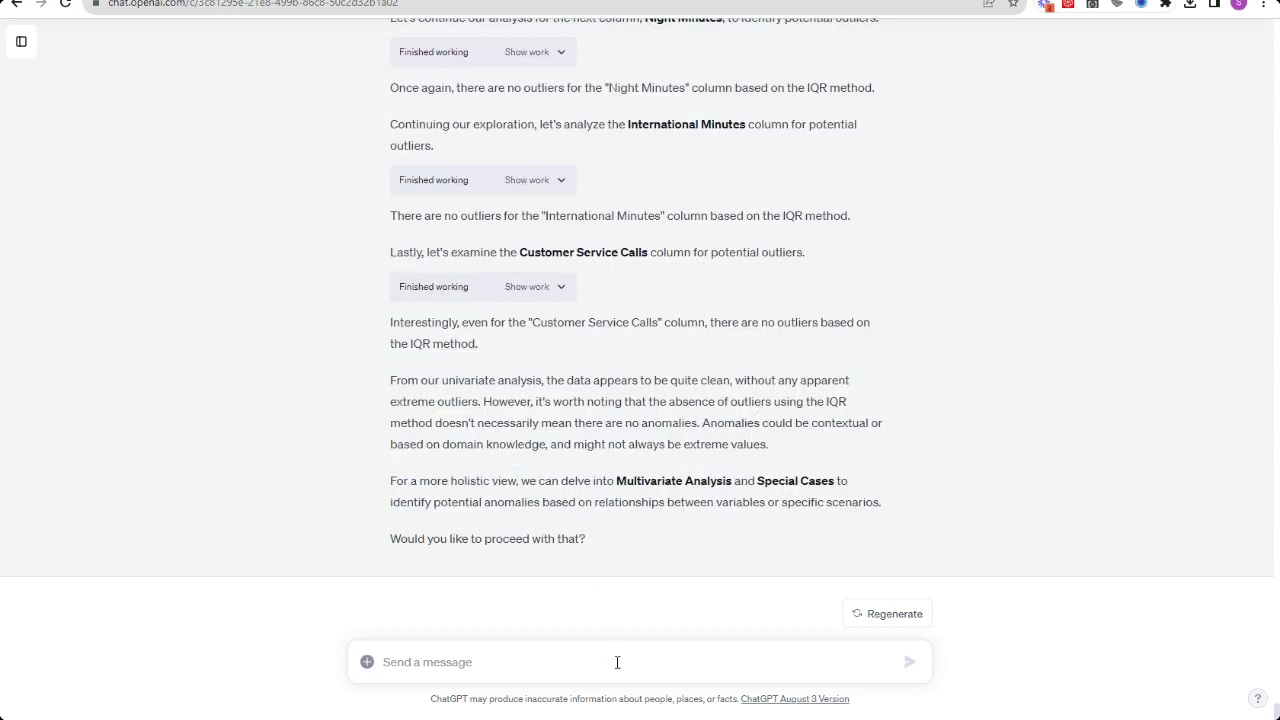
text(That's  ok.)
key(shift+Return)
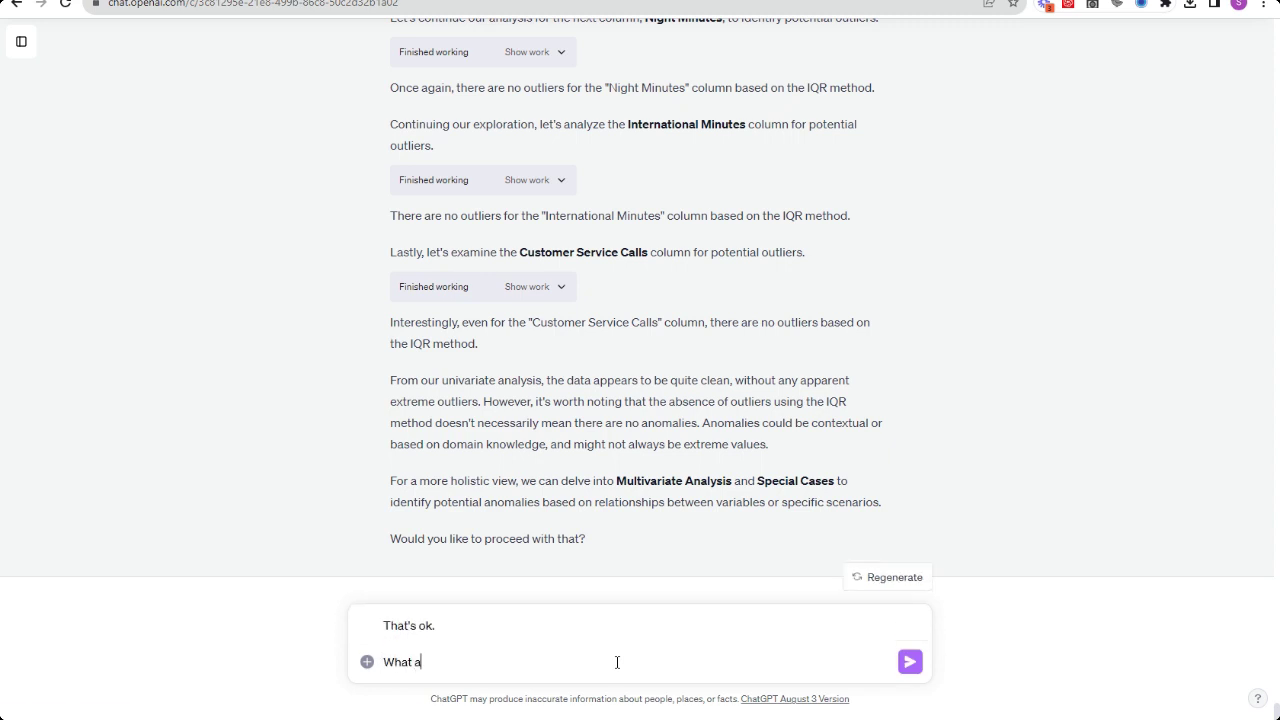
text(What other insights have we misse)
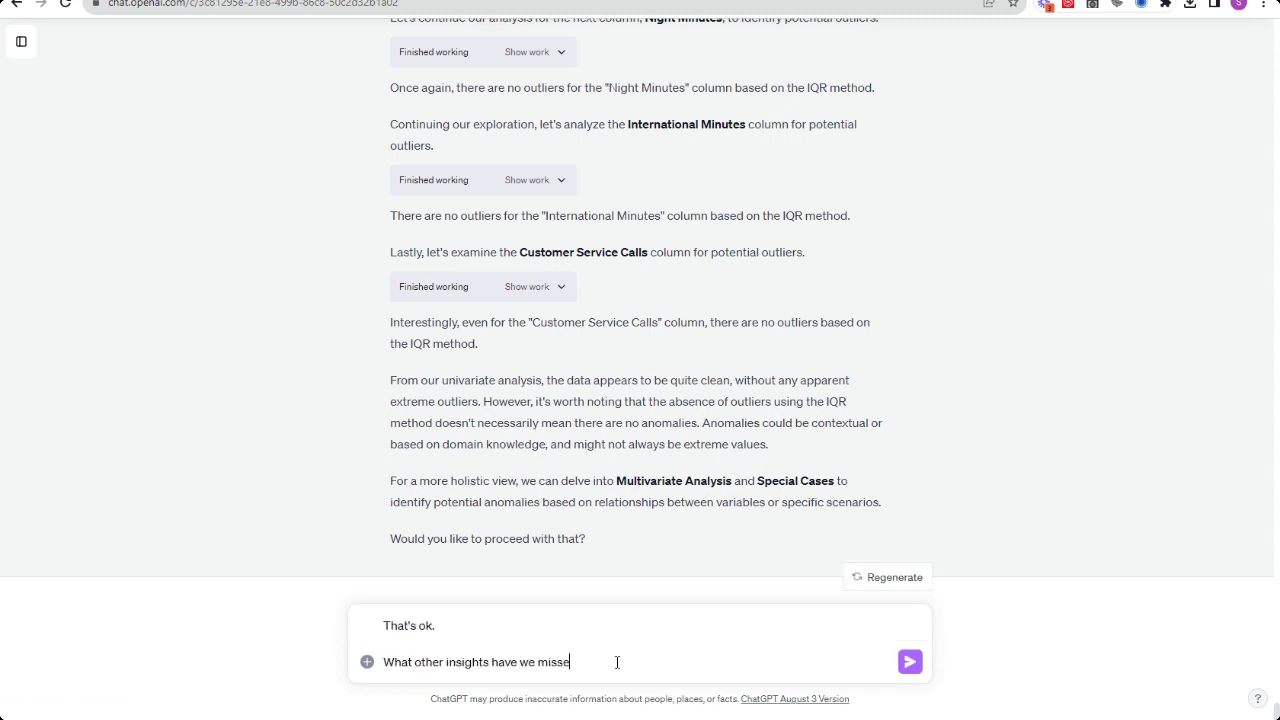
text(d so far. Anything else interesting that we can visualize?)
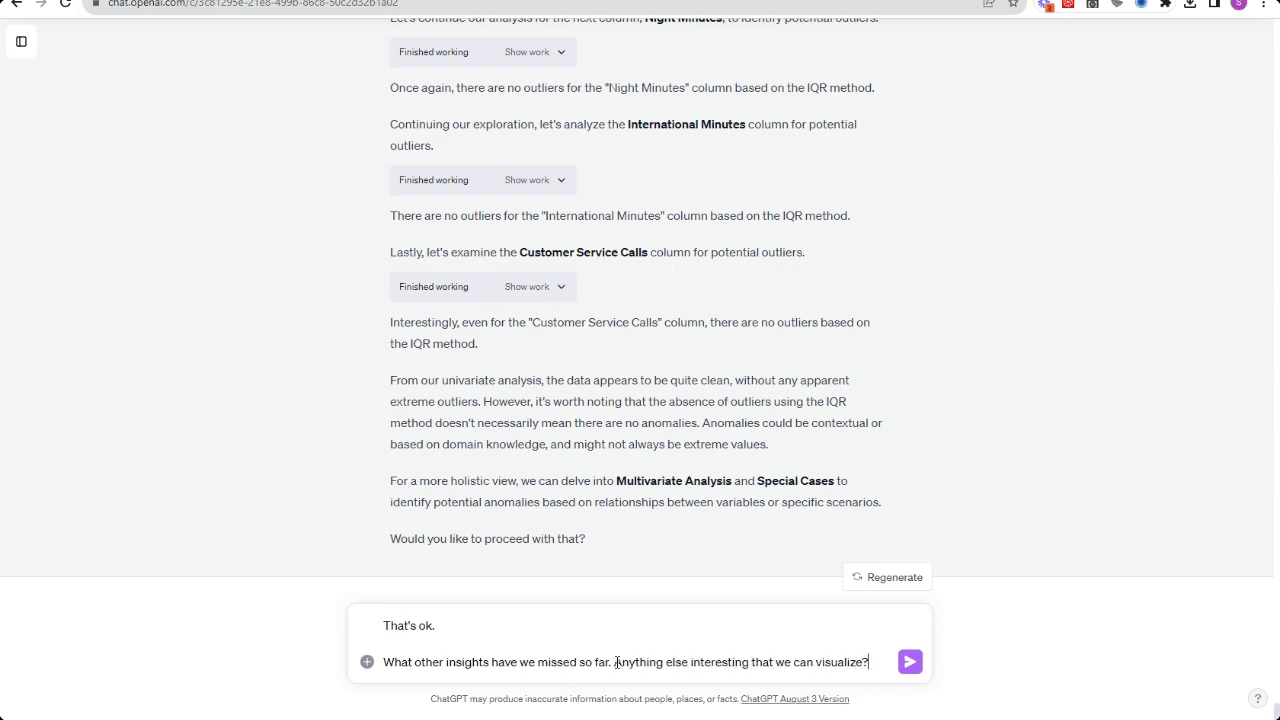
key(Return)
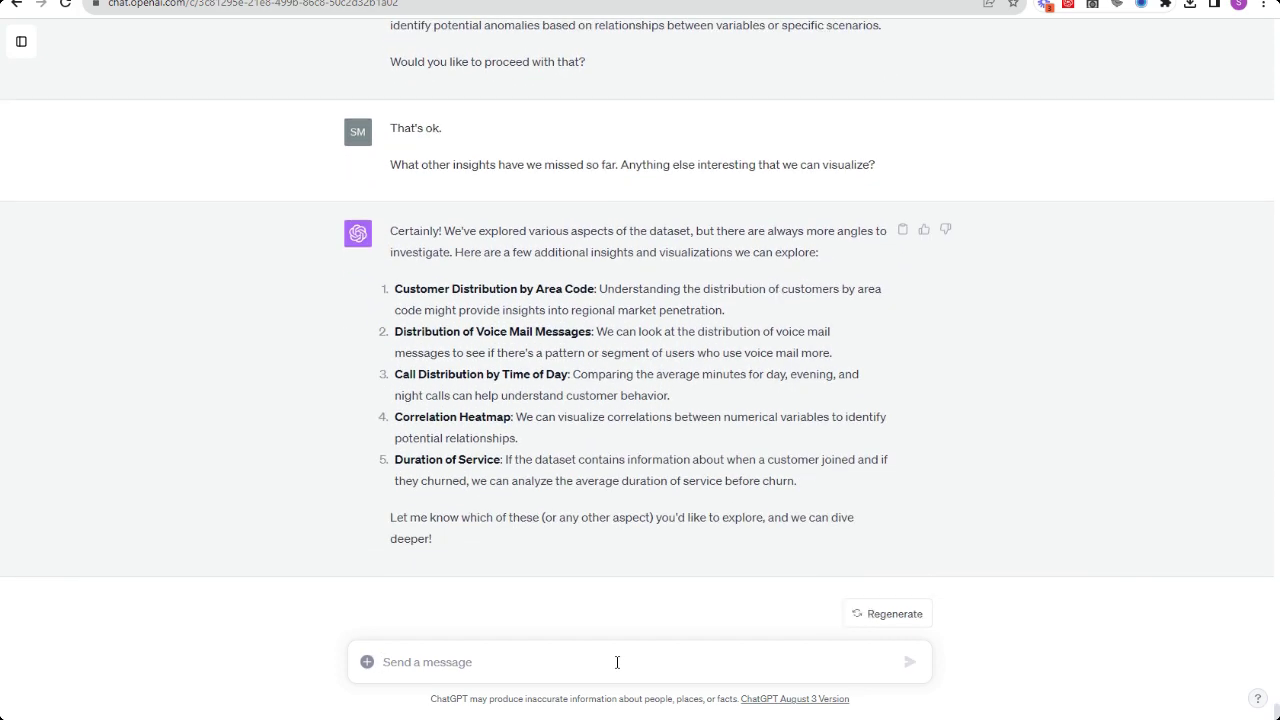
- Send "Let's dive into some analysis around this", followed by the full Duration of Service suggestion on a new line
text(Let's dive into)
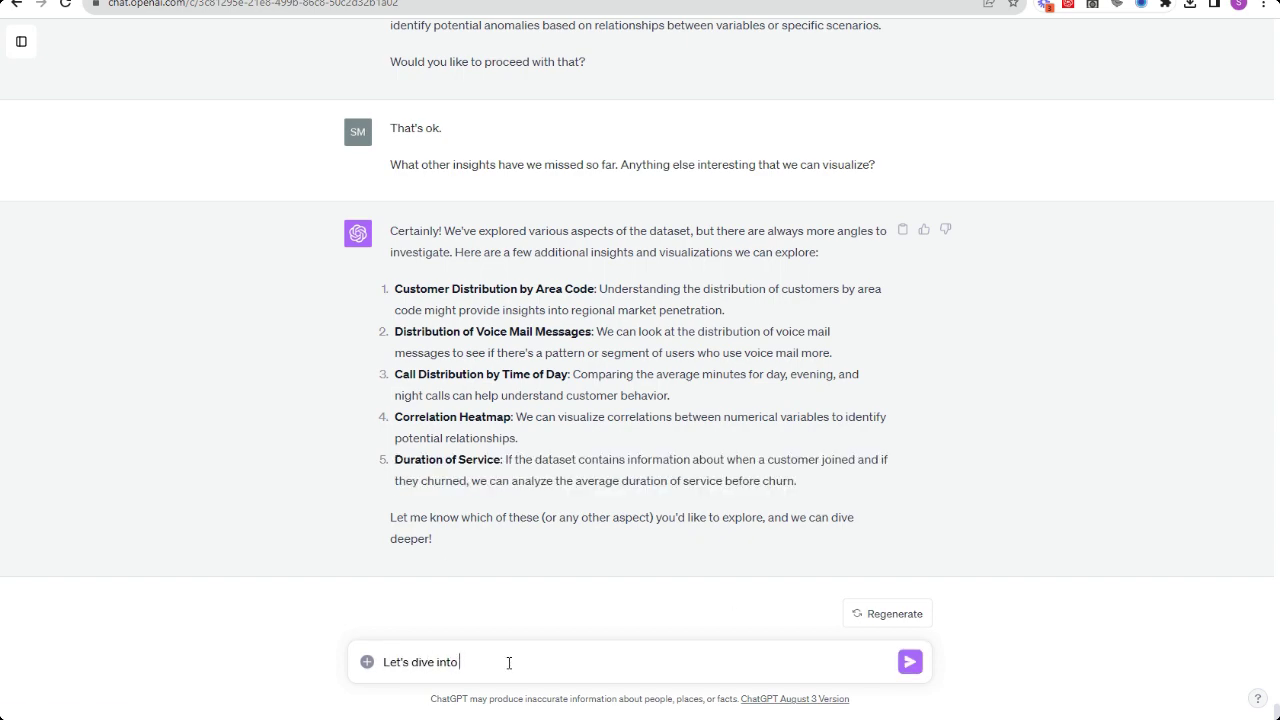
text( some analysis around this)
key(shift+Return)
text(Duration of Service: If the dataset contains information about when a customer joined and if they churned, we can analyze the average duration of service before churn.)
key(Return)
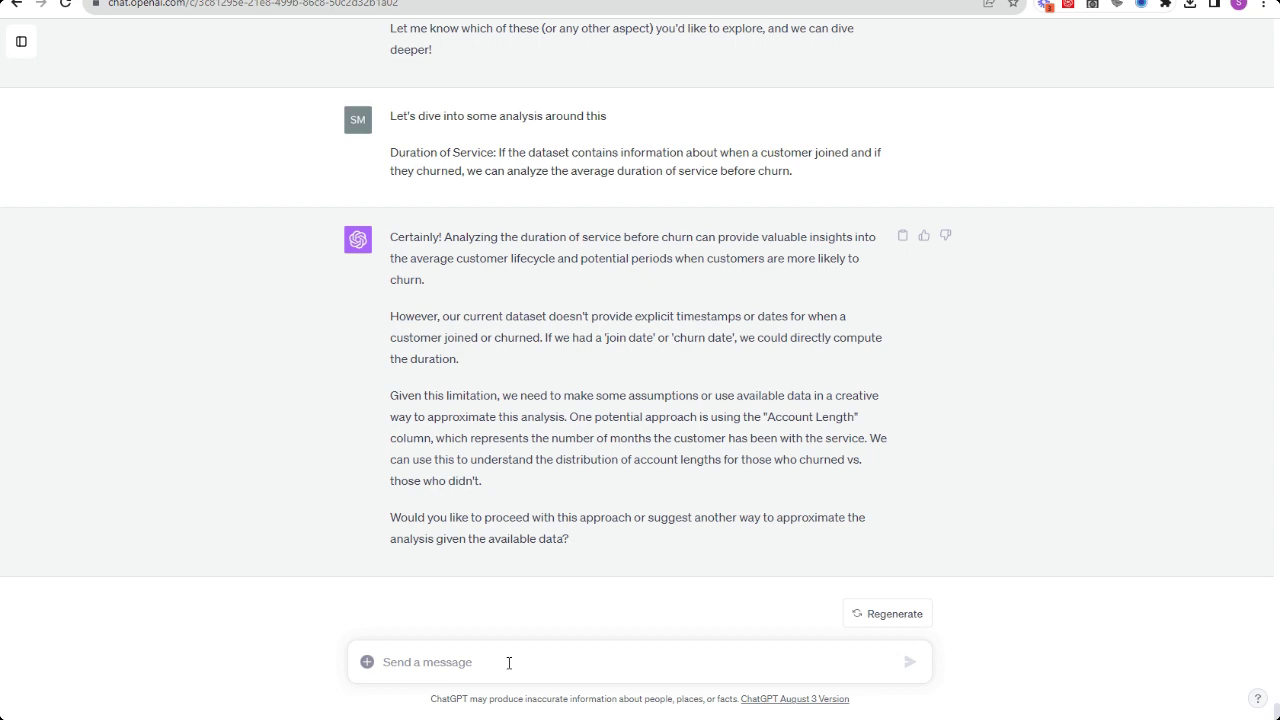
- Accept the proposed account-length approach by sending "No this looks like a good idea"
text(No thas look)
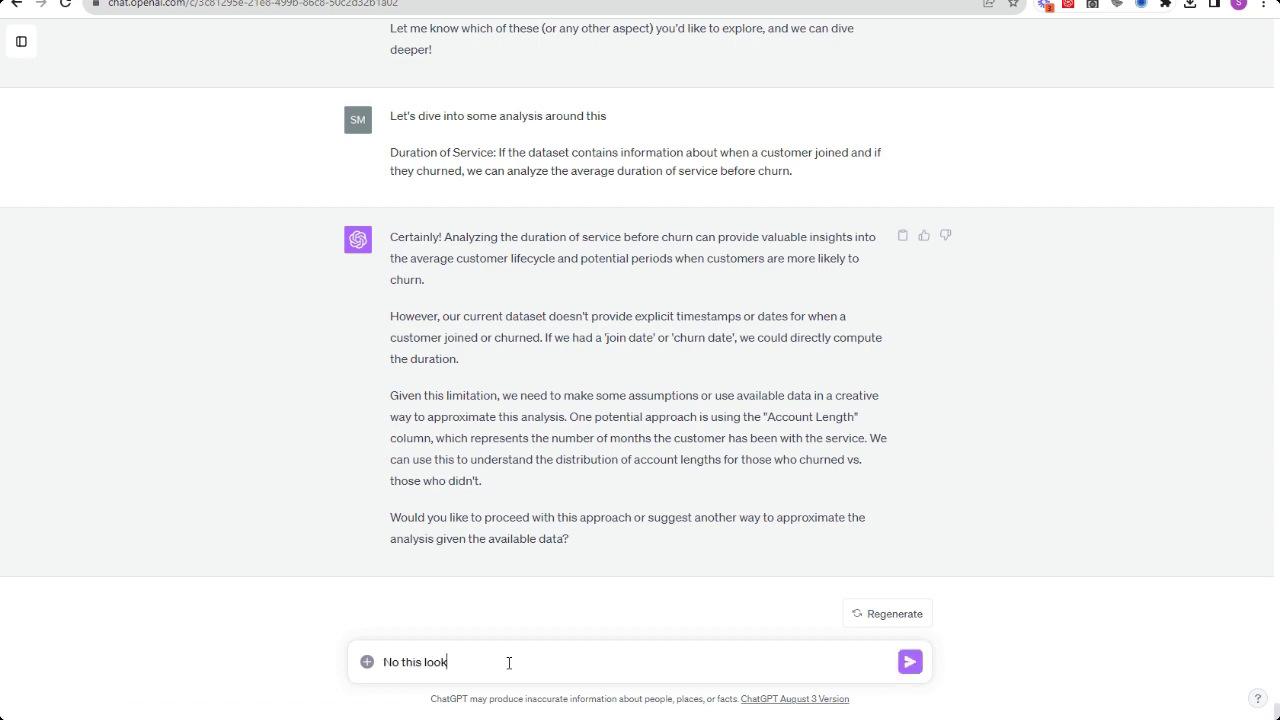
text(s like a good idea)
key(Return)
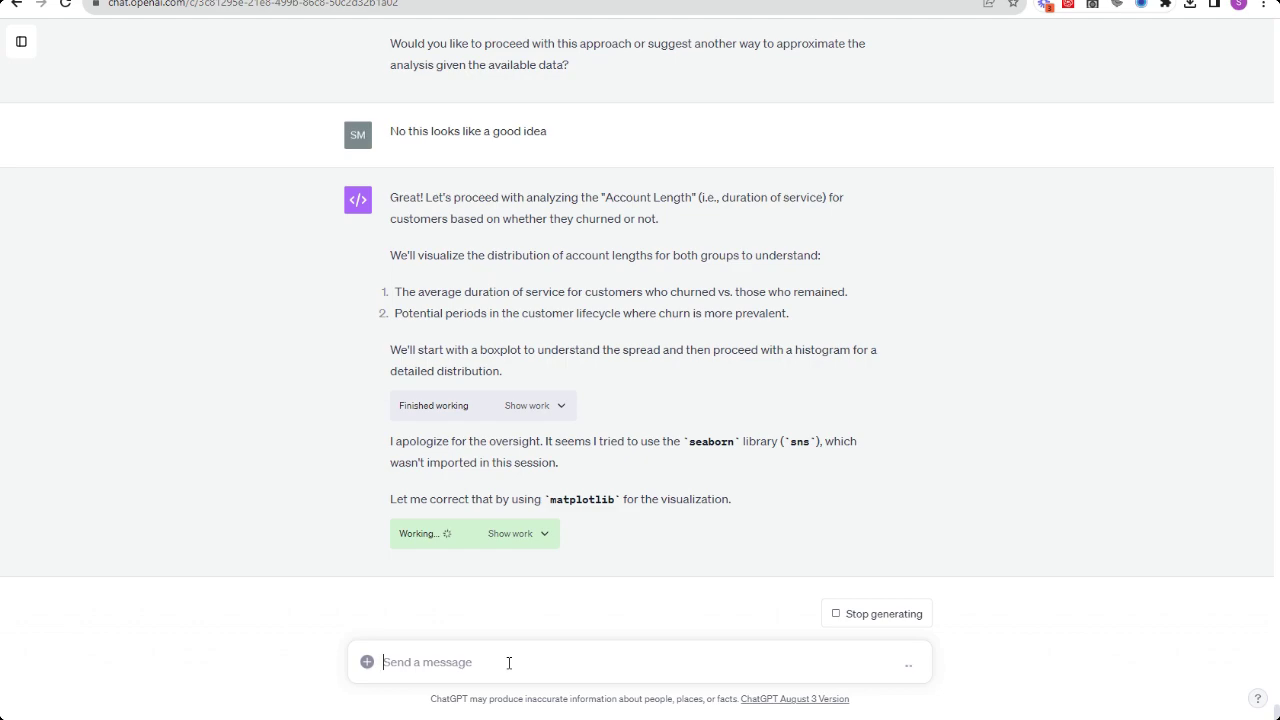
- Show the Python code and error output of the first boxplot attempt, review them and collapse them again
click(561, 405)
click(669, 257)
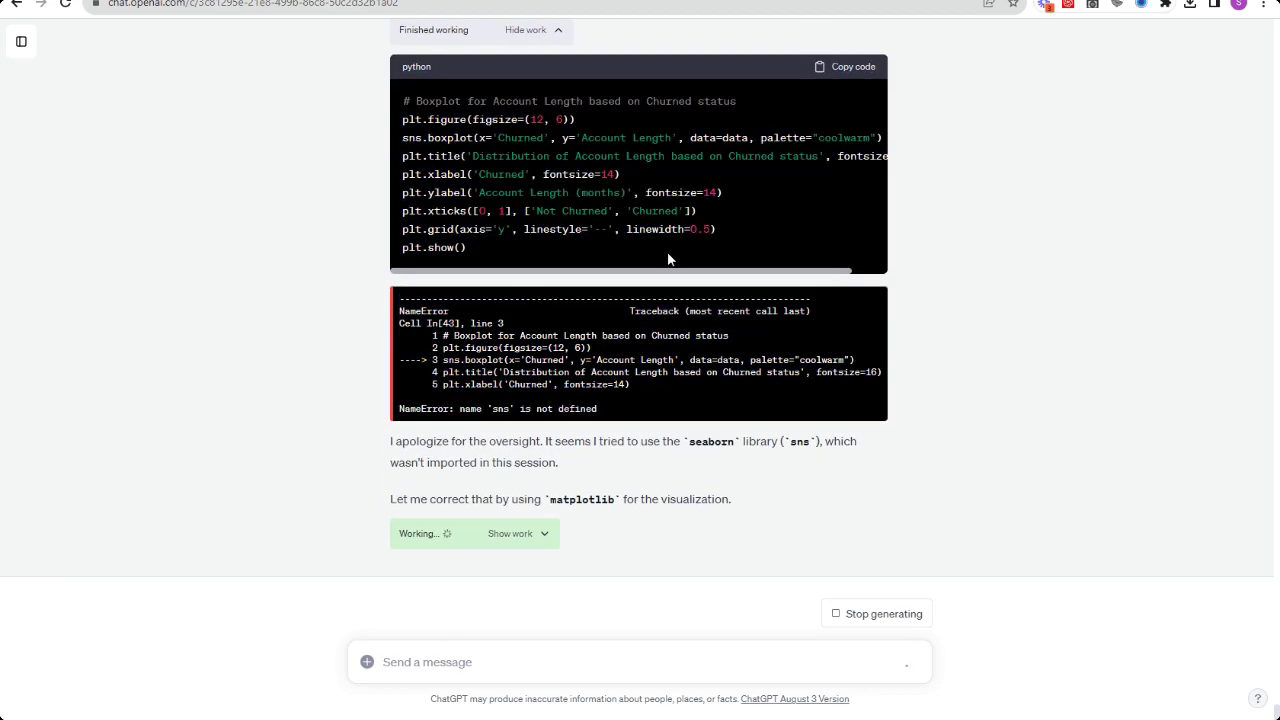
scroll(640, 420, up, 5)
click(555, 486)
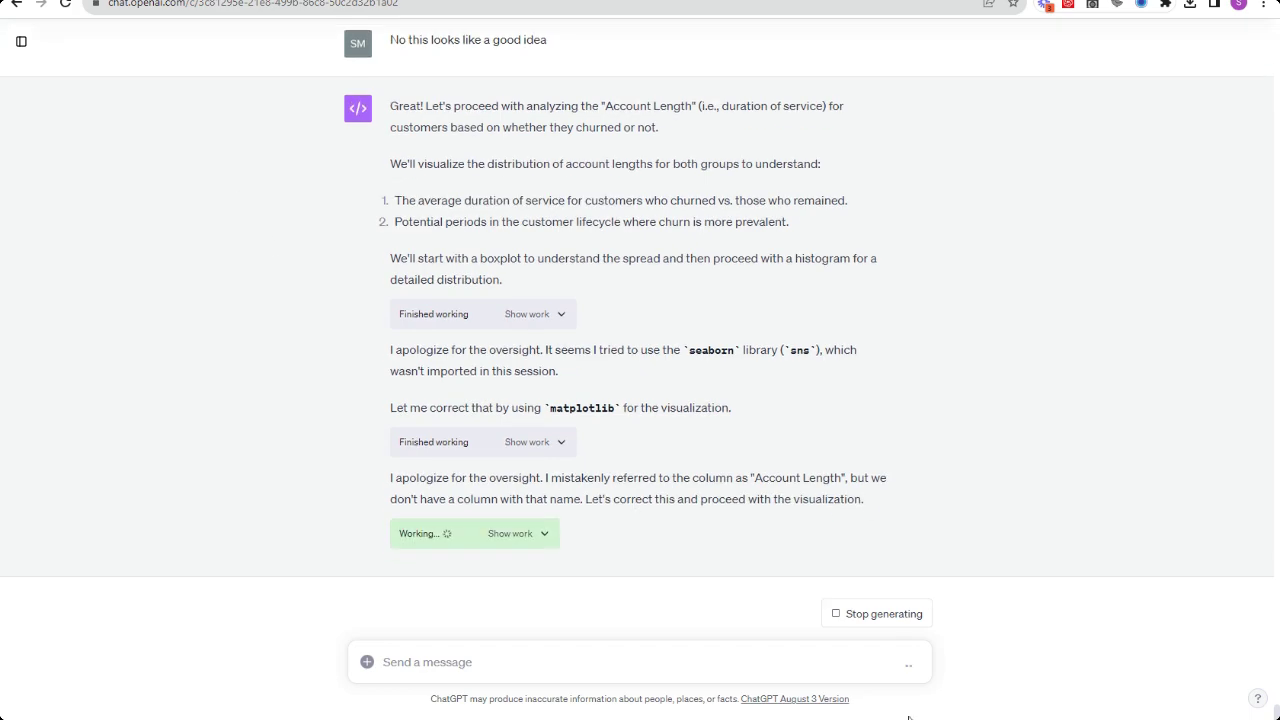
- Switch to the Churn sheet in Excel, look through its column headings for an account length column, and return to ChatGPT
mouse_move(908, 716)
click(809, 650)
click(143, 131)
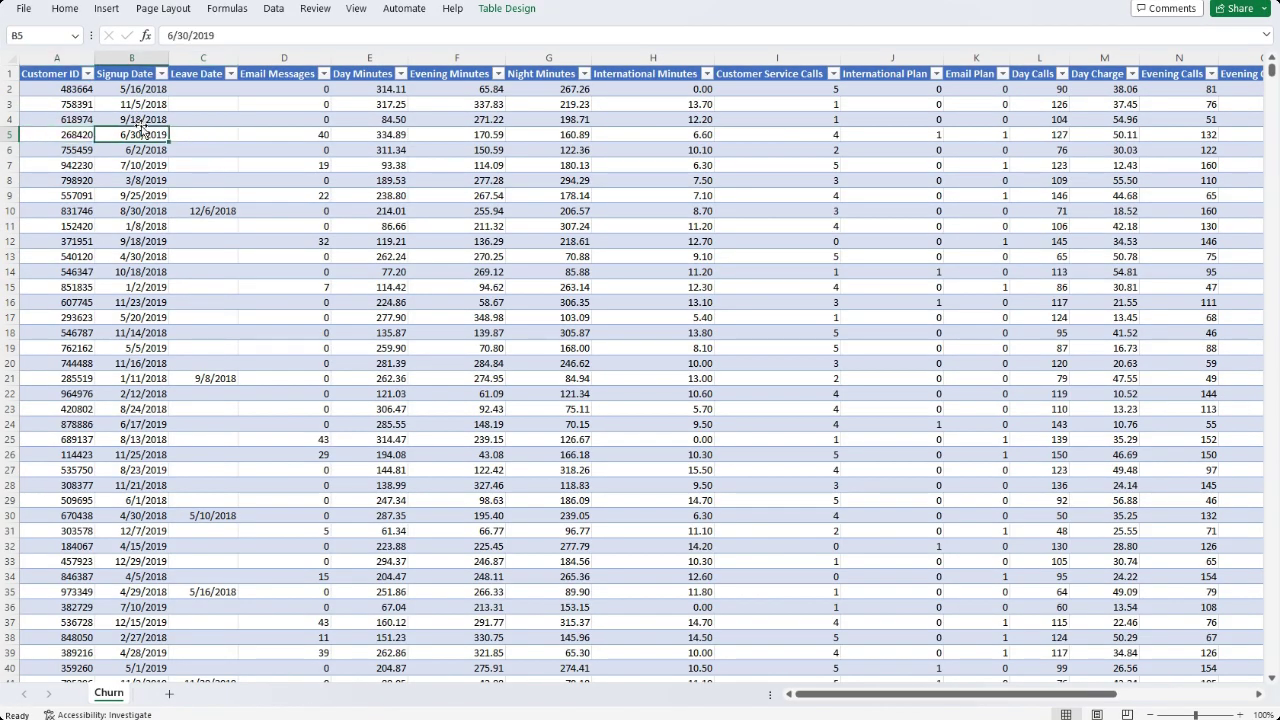
key(ctrl+Down)
key(ctrl+Up)
key(Right)
key(Right)
key(Right)
key(Right)
key(Right)
key(Right)
key(Right)
key(Right)
key(Right)
key(Right)
key(Right)
key(Right)
key(Right)
key(Right)
key(Right)
key(Right)
key(Right)
key(Right)
key(Right)
key(Right)
key(Left)
key(alt+Tab)
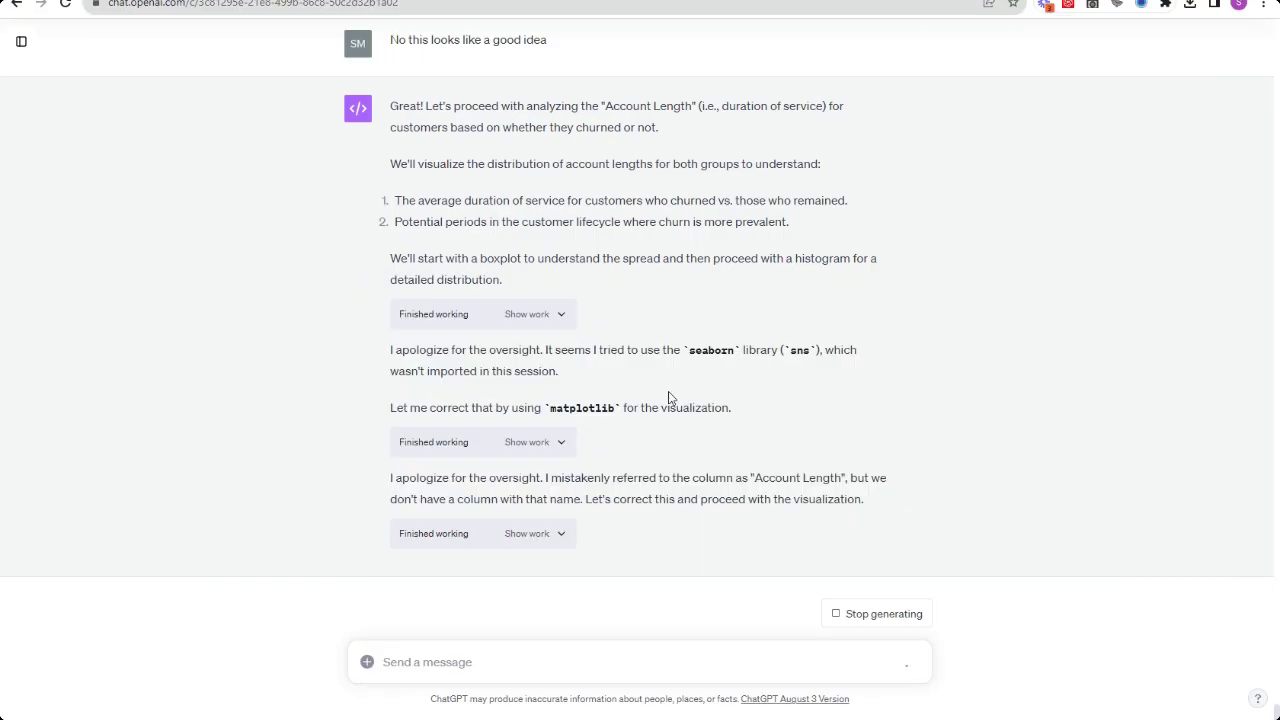
- Read the corrections about the "Account Length" column and stop the response from generating
drag(449, 390, 763, 443)
drag(433, 481, 681, 511)
click(760, 544)
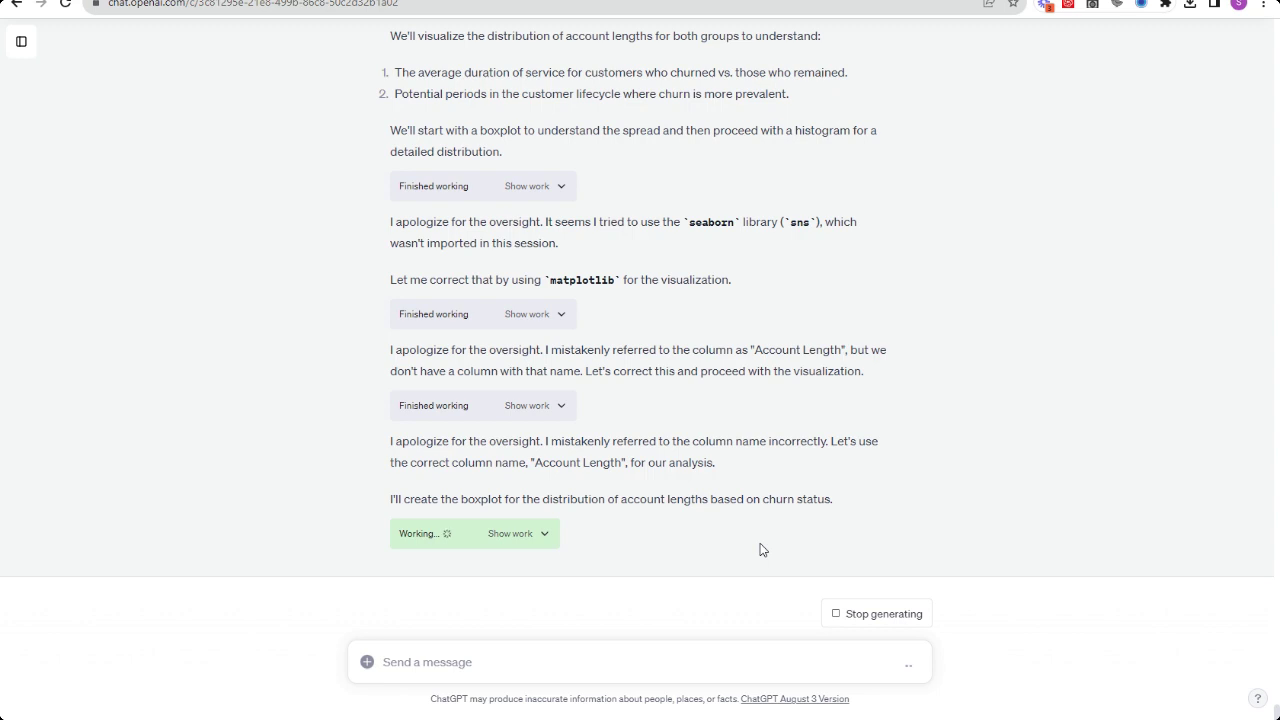
click(874, 616)
- Send a prompt asking to create the missing account length column from today's date versus the sign up date, re-attaching Telecommunication-Telecom-Churn (2).xlsx
text(There')
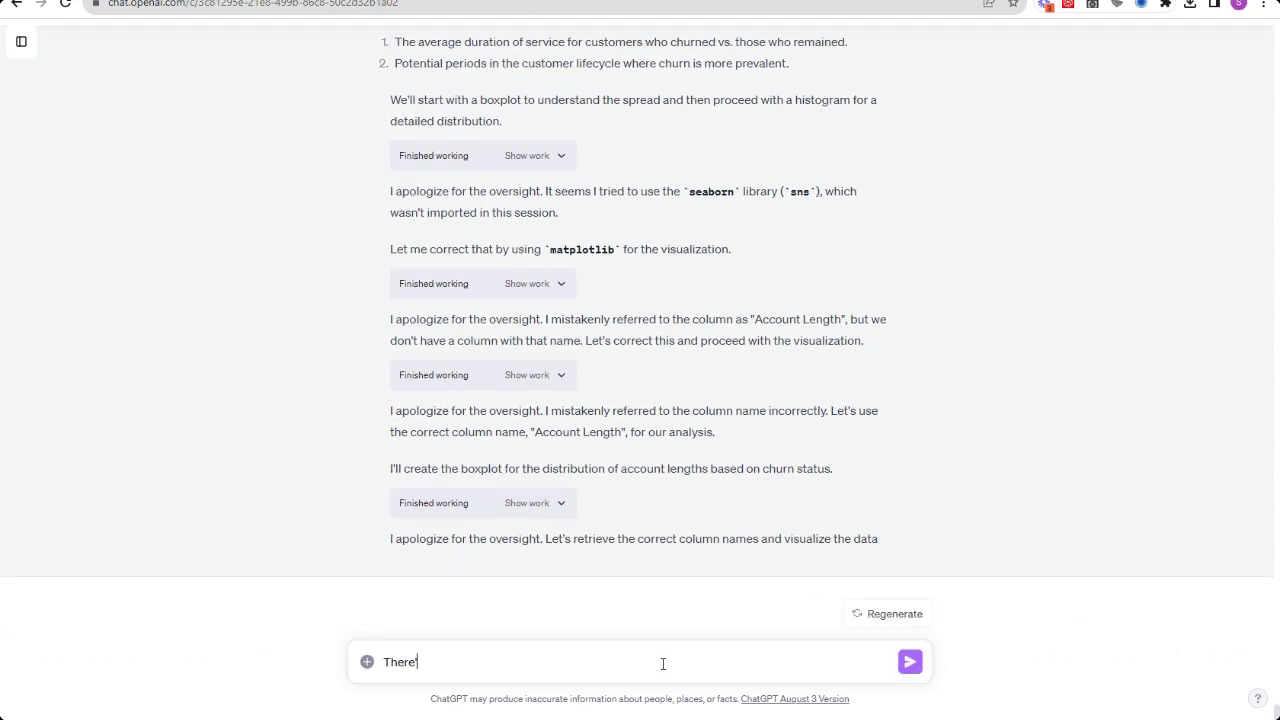
text(is no account length column to)
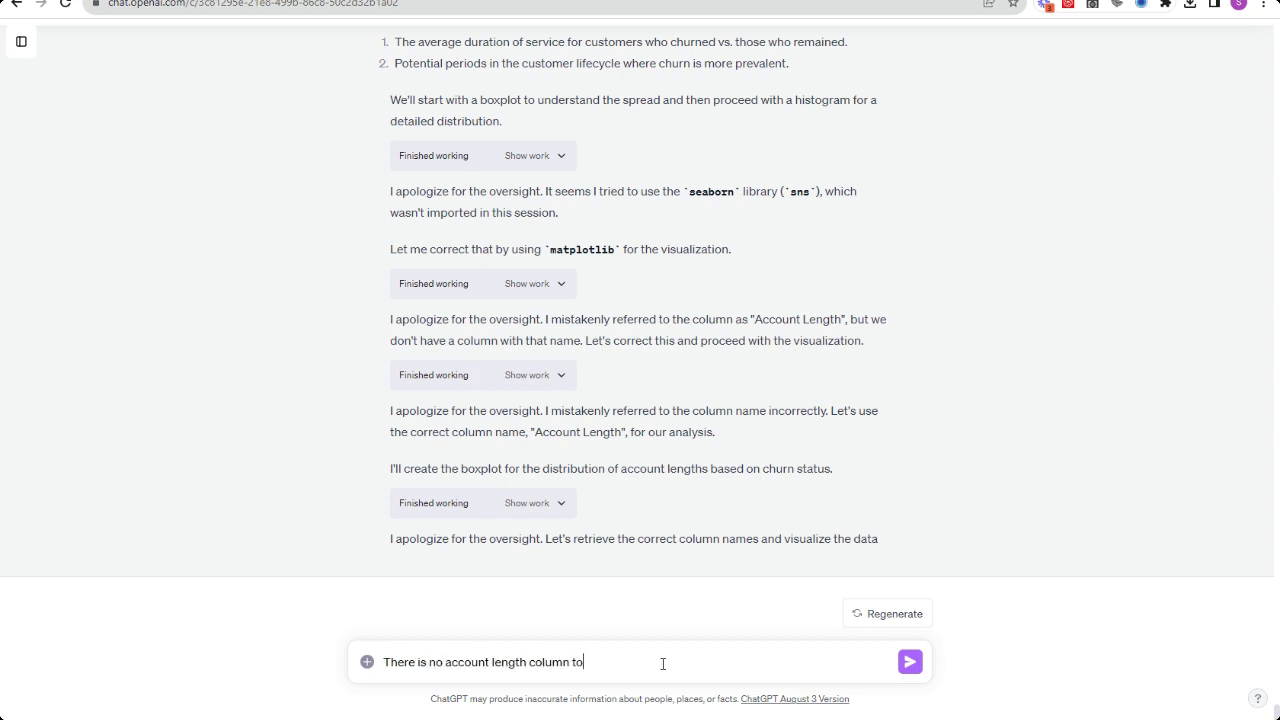
text( work with. You actually will need to )
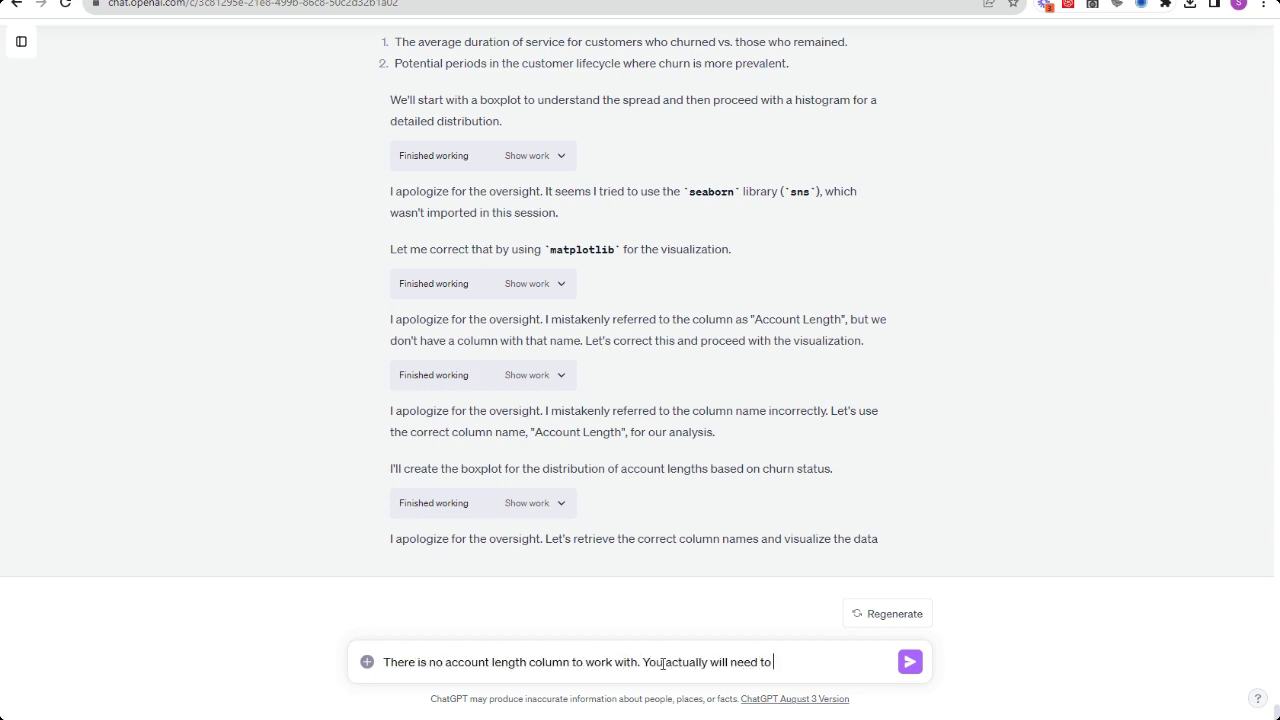
text(create the column using todays date)
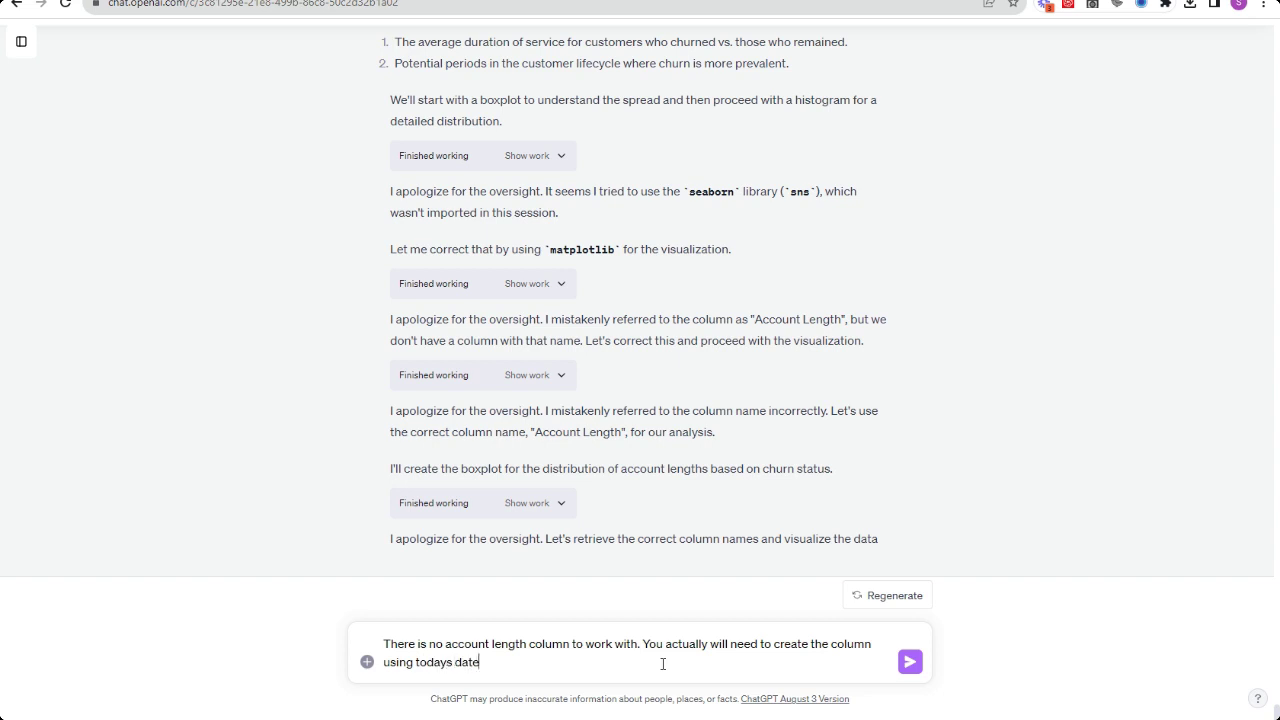
text( versus the sign up date. This is t)
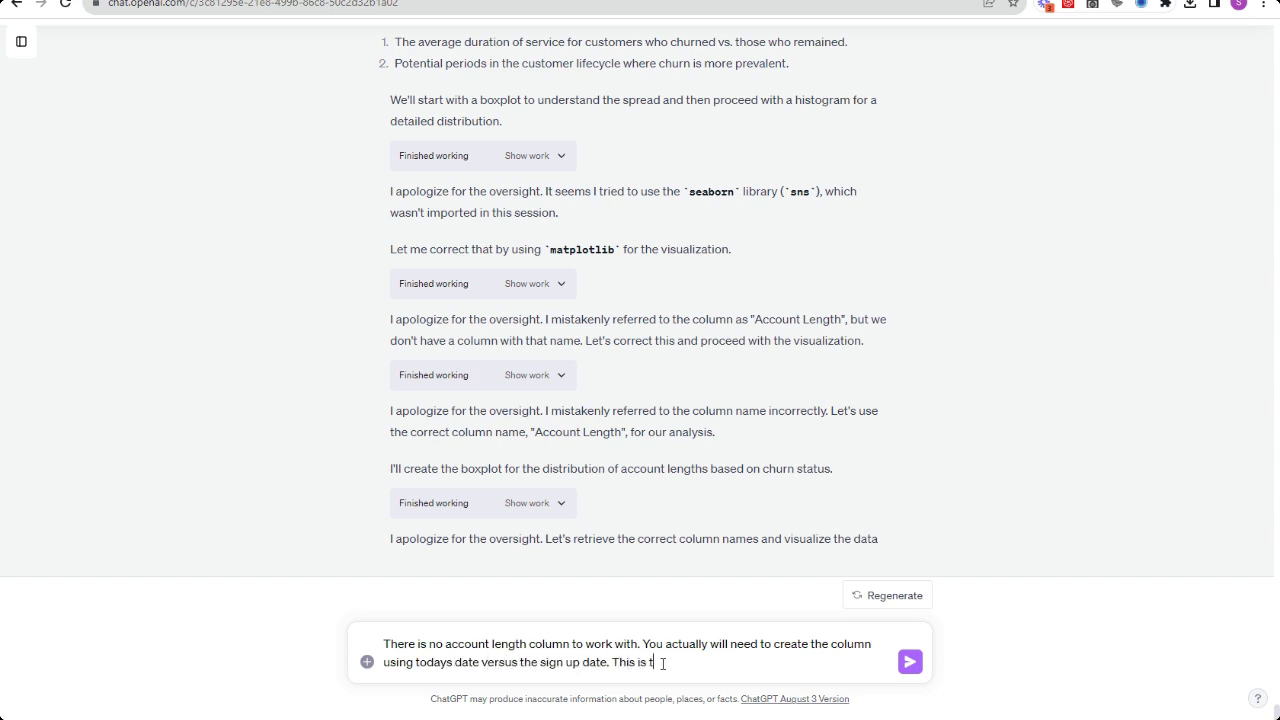
text(he only way you will be acble to wor)
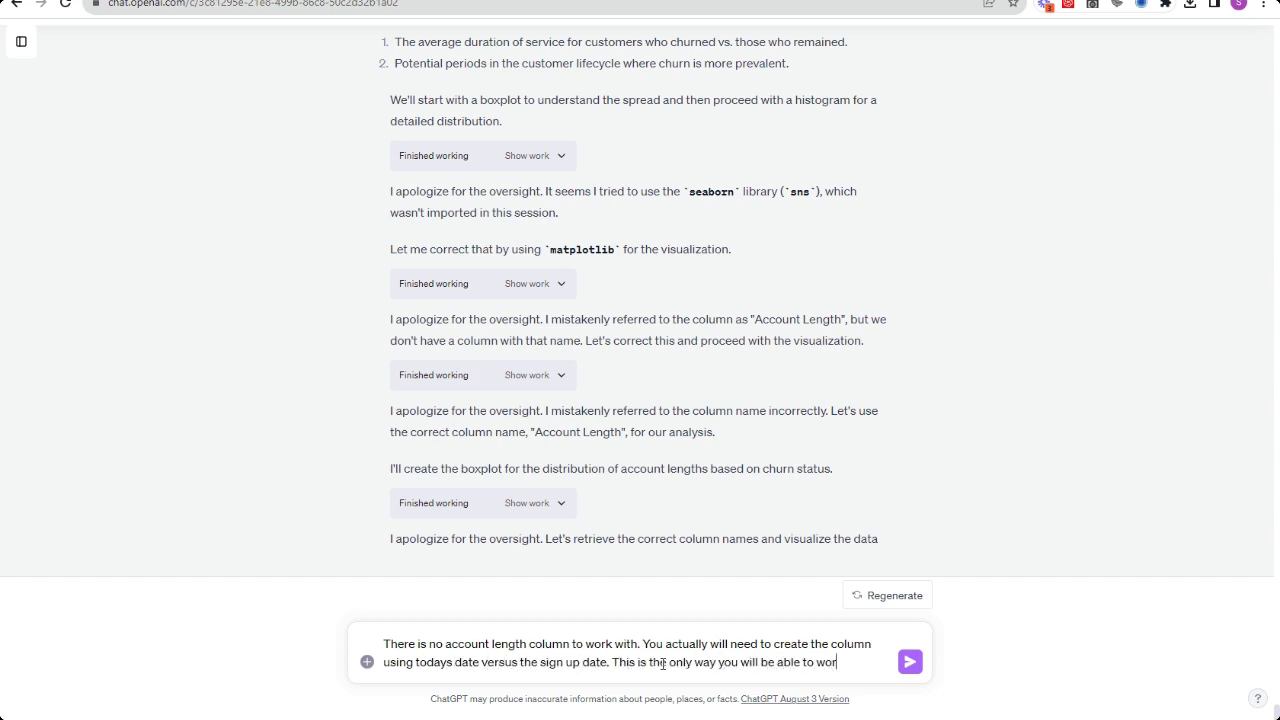
text(k out the account length. )
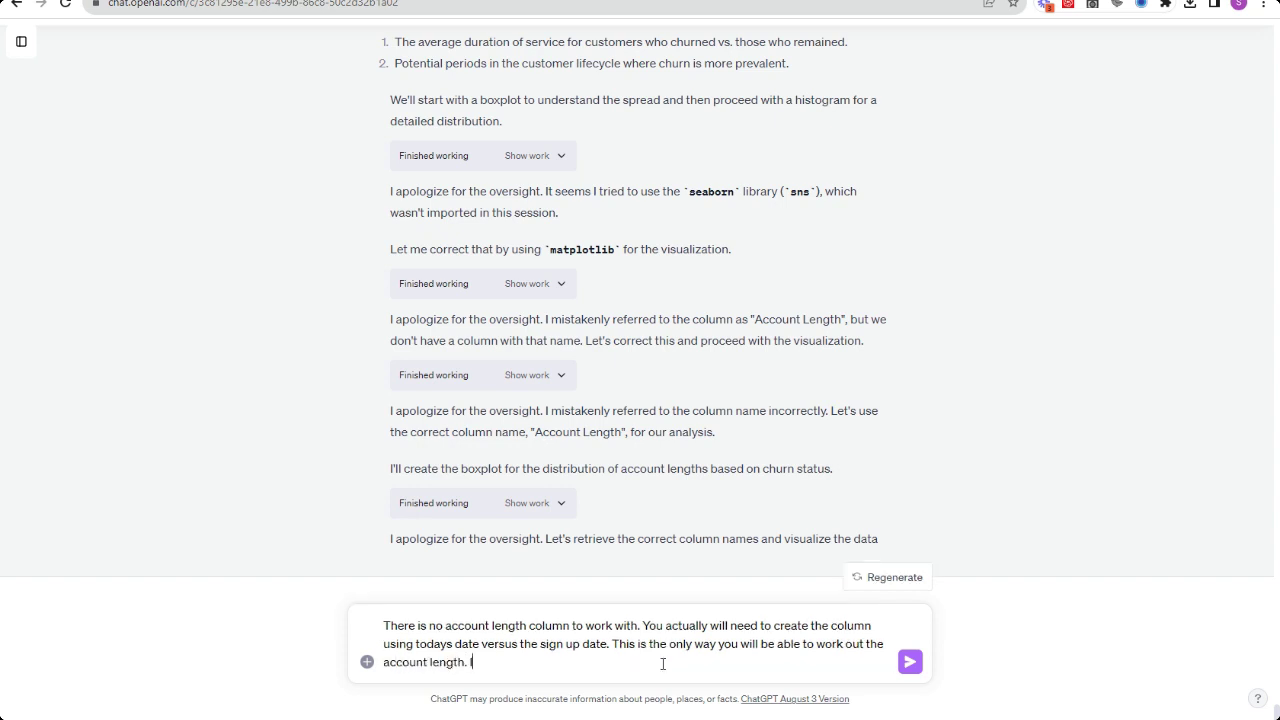
text(I'm going to re-add the dataset ag)
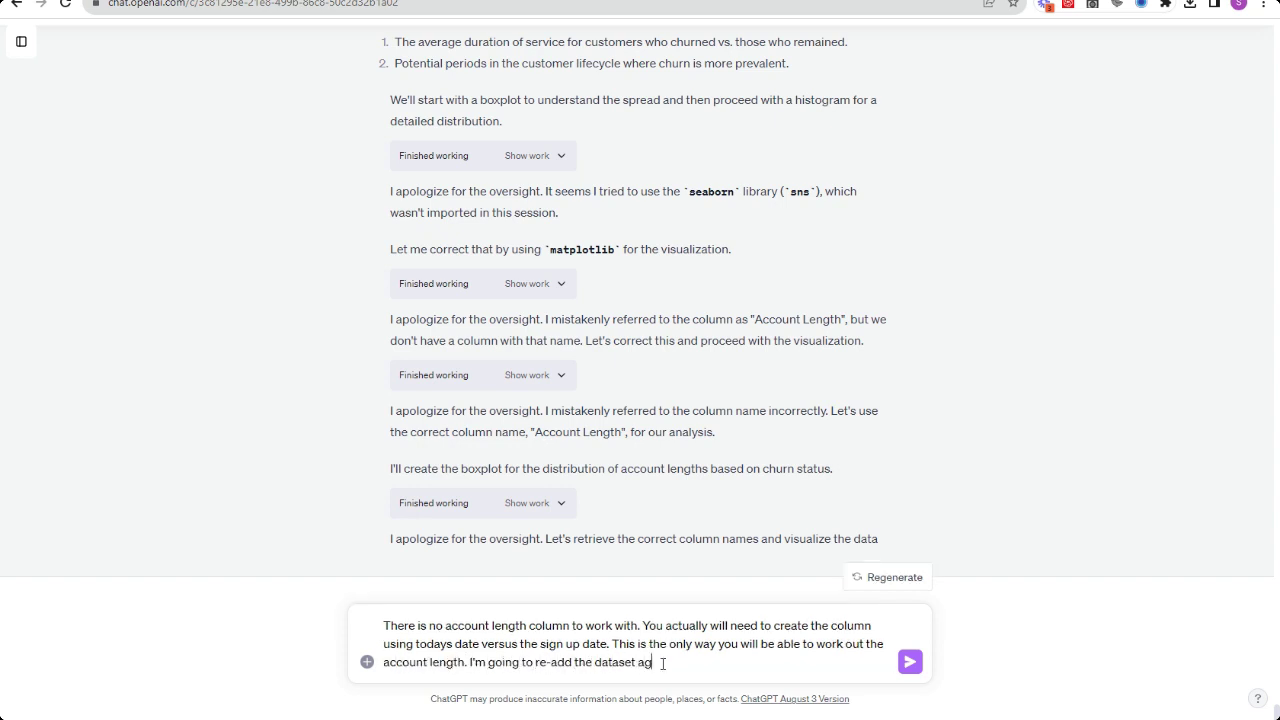
text(ain so you )
text(have it in this art of the conversation)
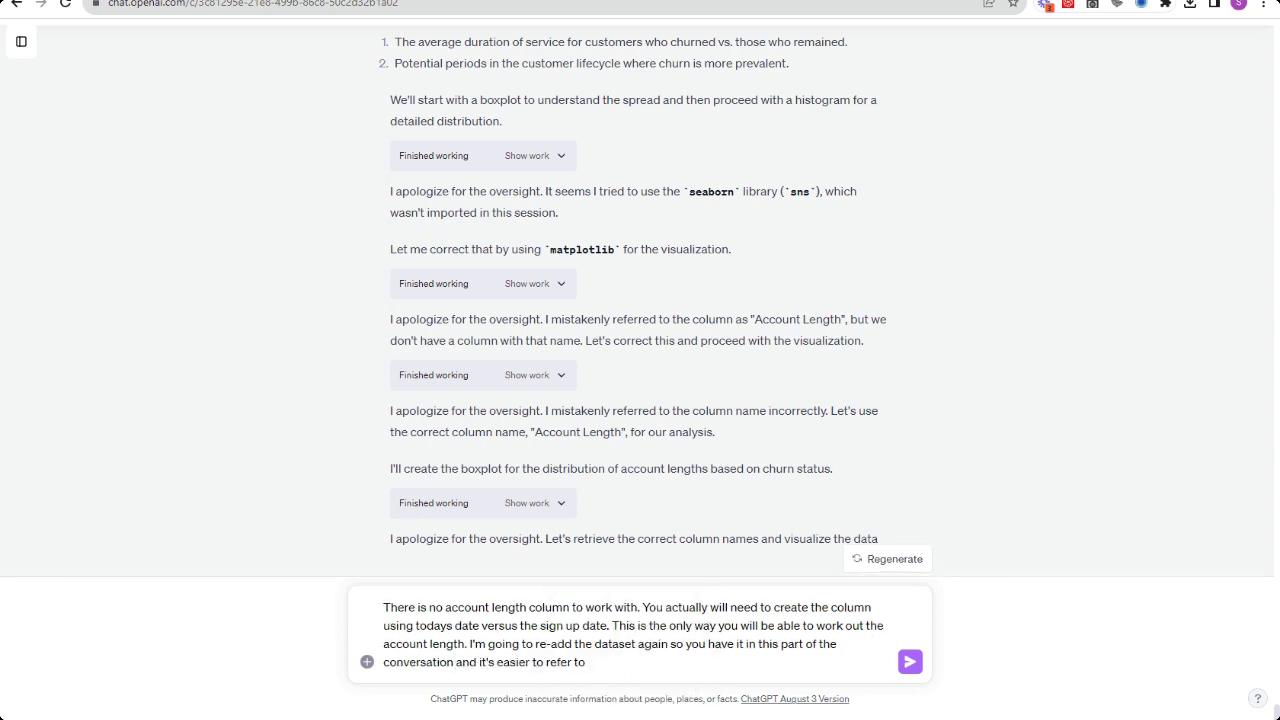
drag(871, 503, 745, 652)
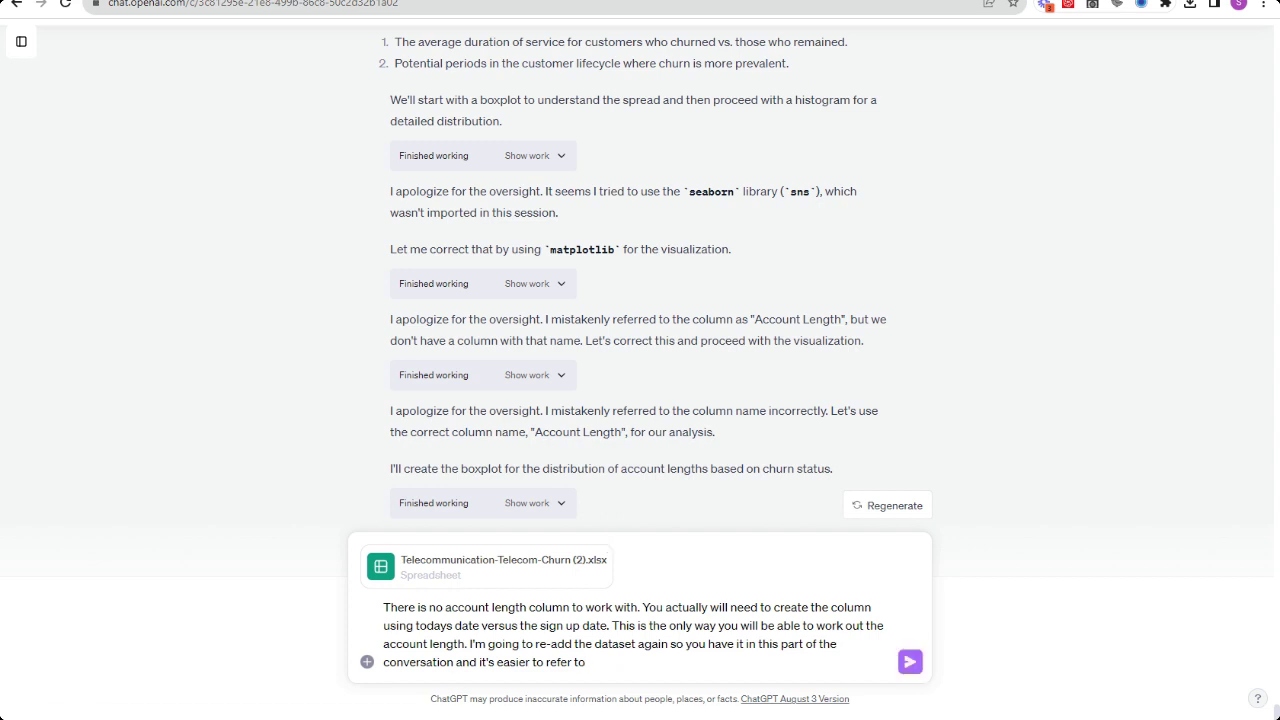
click(910, 662)
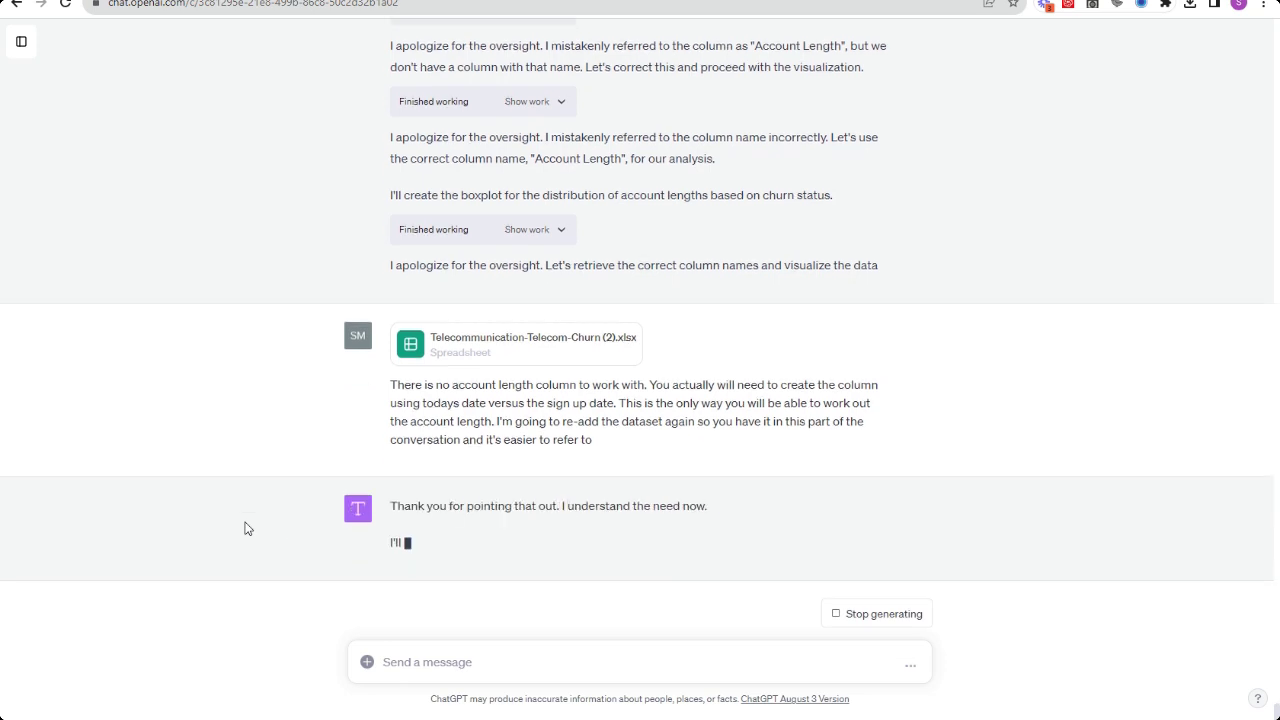
- Read the reply's plan for calculating account length from today's date and each customer's sign-up date
drag(707, 420, 505, 505)
drag(392, 416, 737, 428)
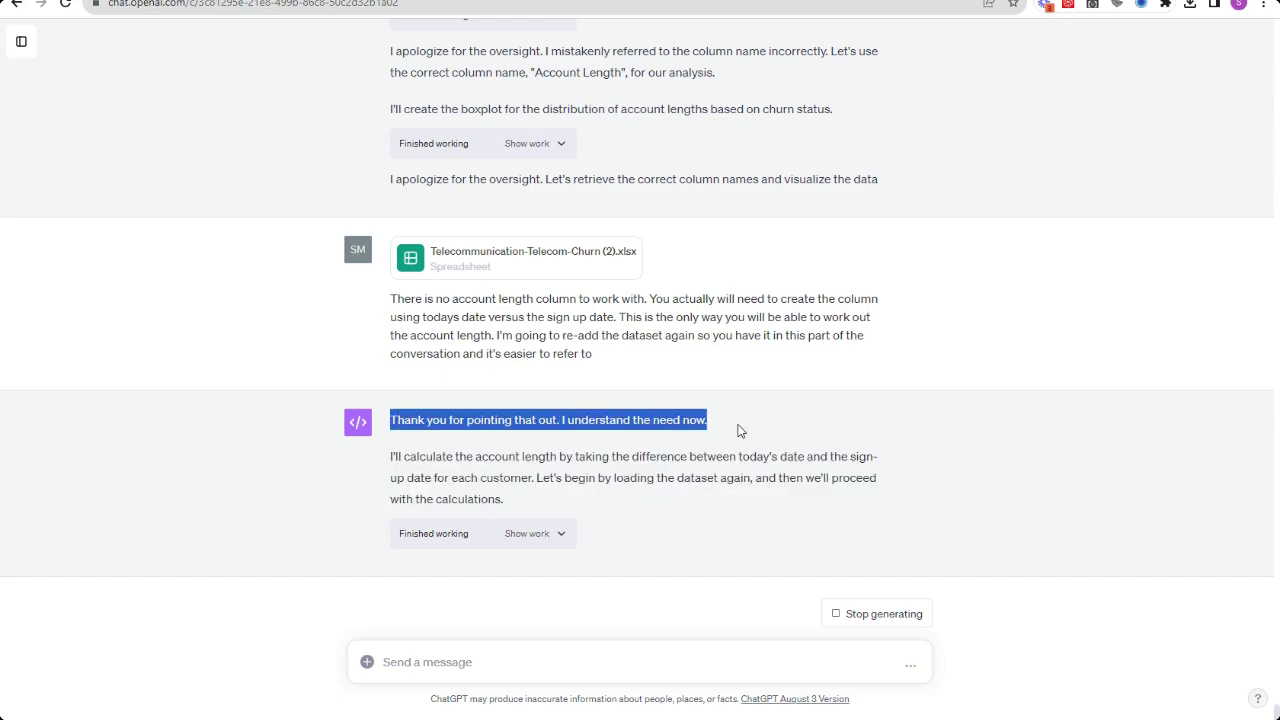
drag(558, 508, 355, 461)
click(271, 471)
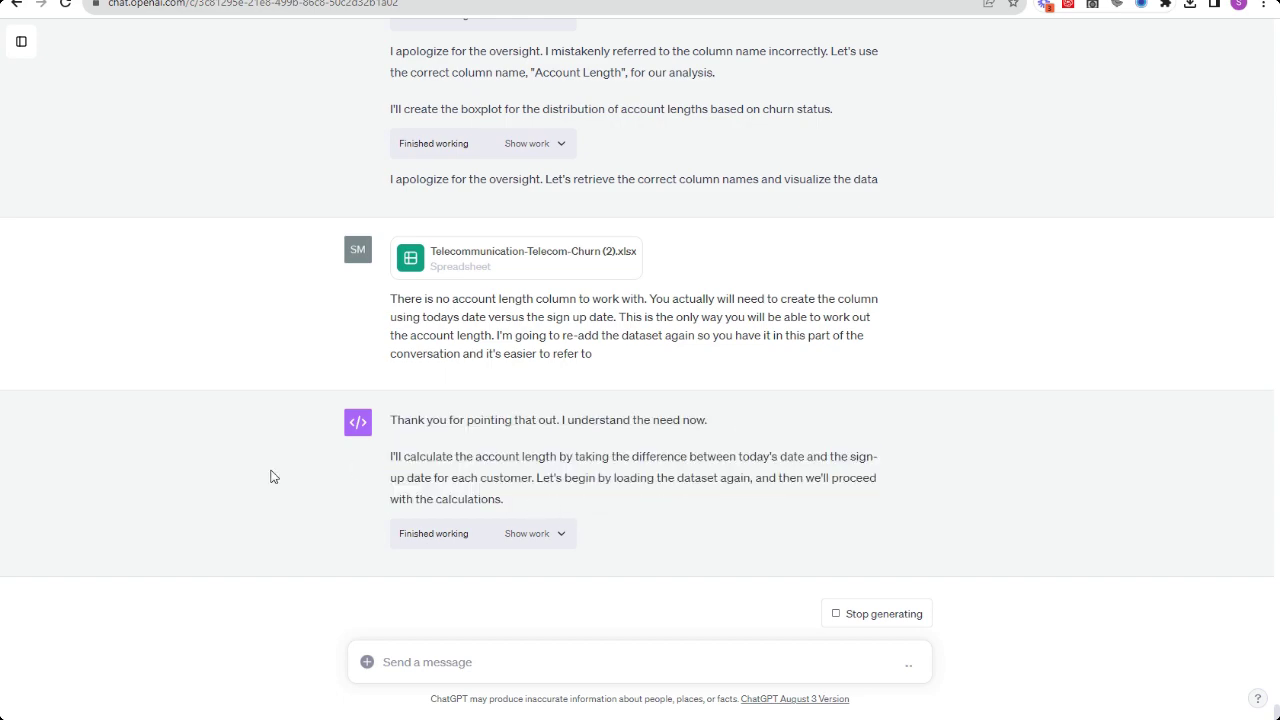
- Show the code that reloads the dataset, examine its first rows in the result, and collapse the work again
click(564, 530)
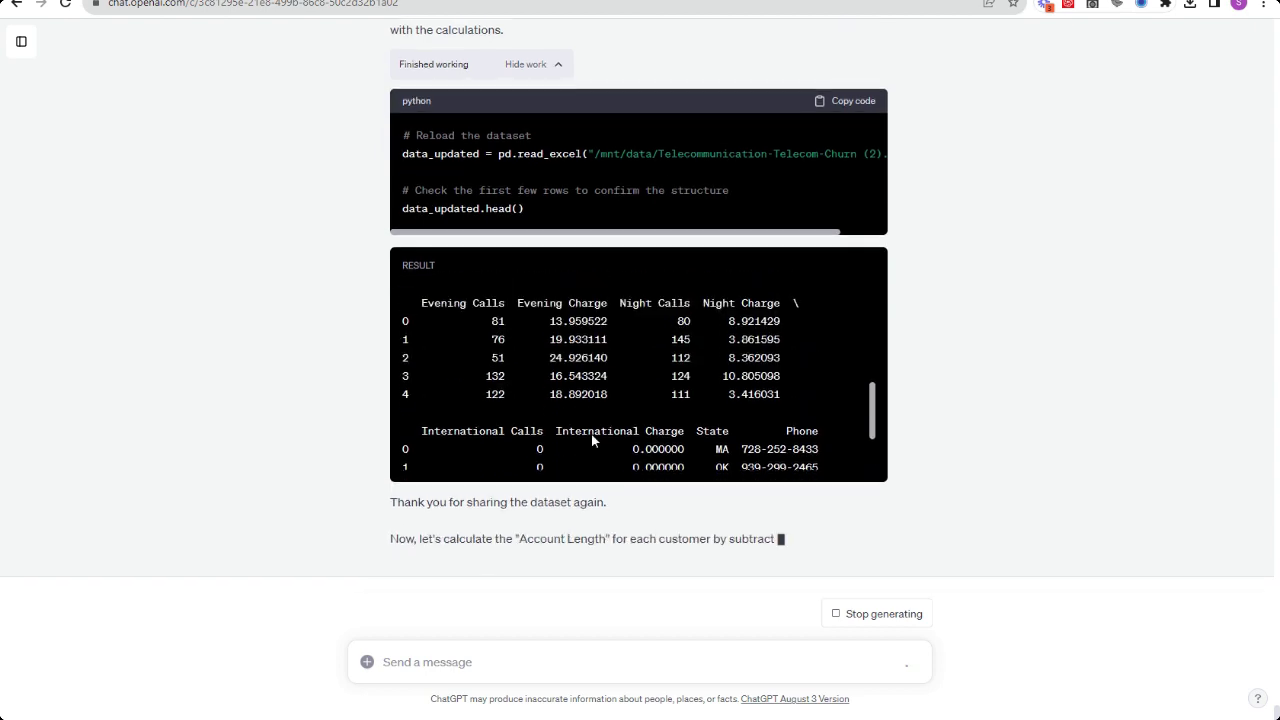
scroll(593, 440, up, 5)
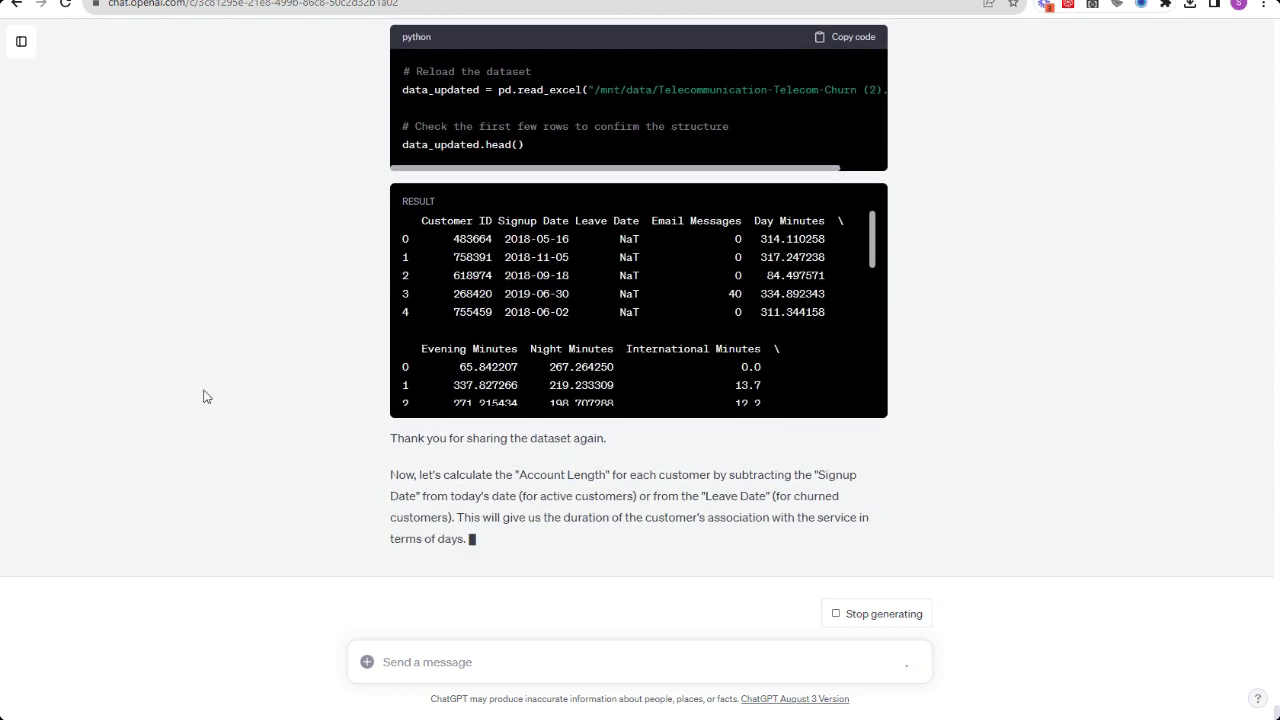
scroll(212, 350, up, 4)
scroll(212, 352, down, 2)
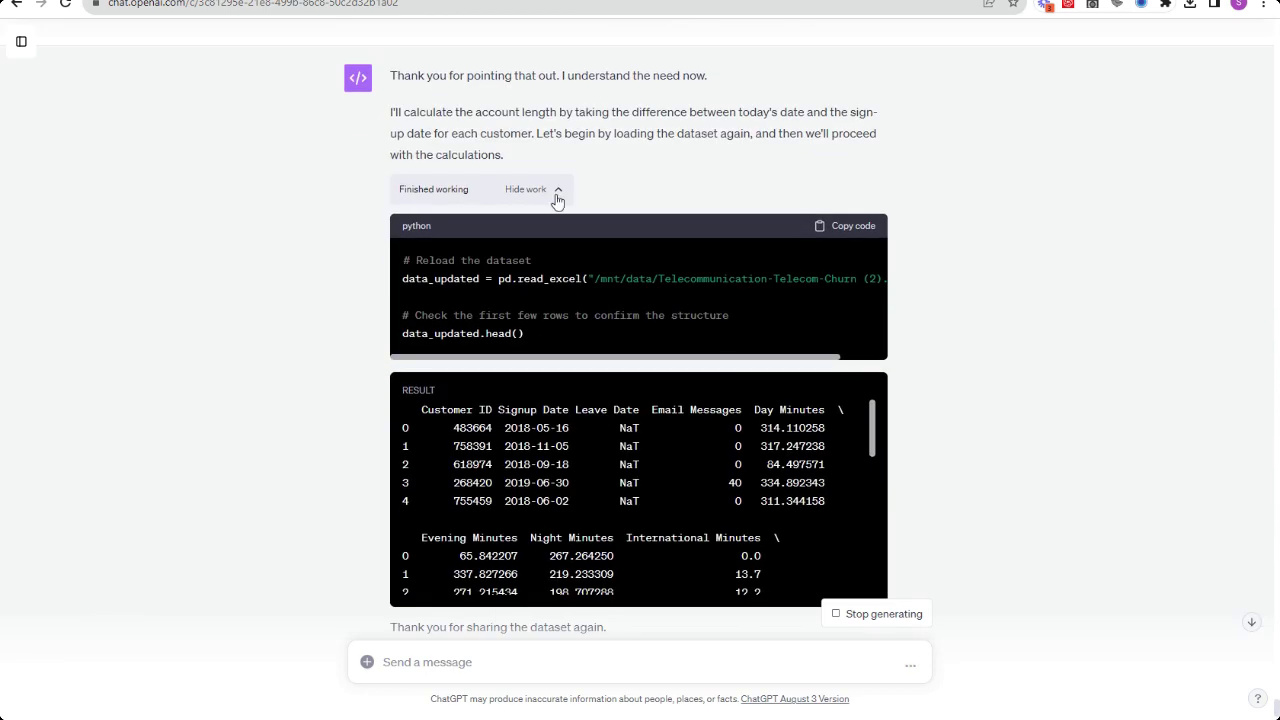
click(550, 198)
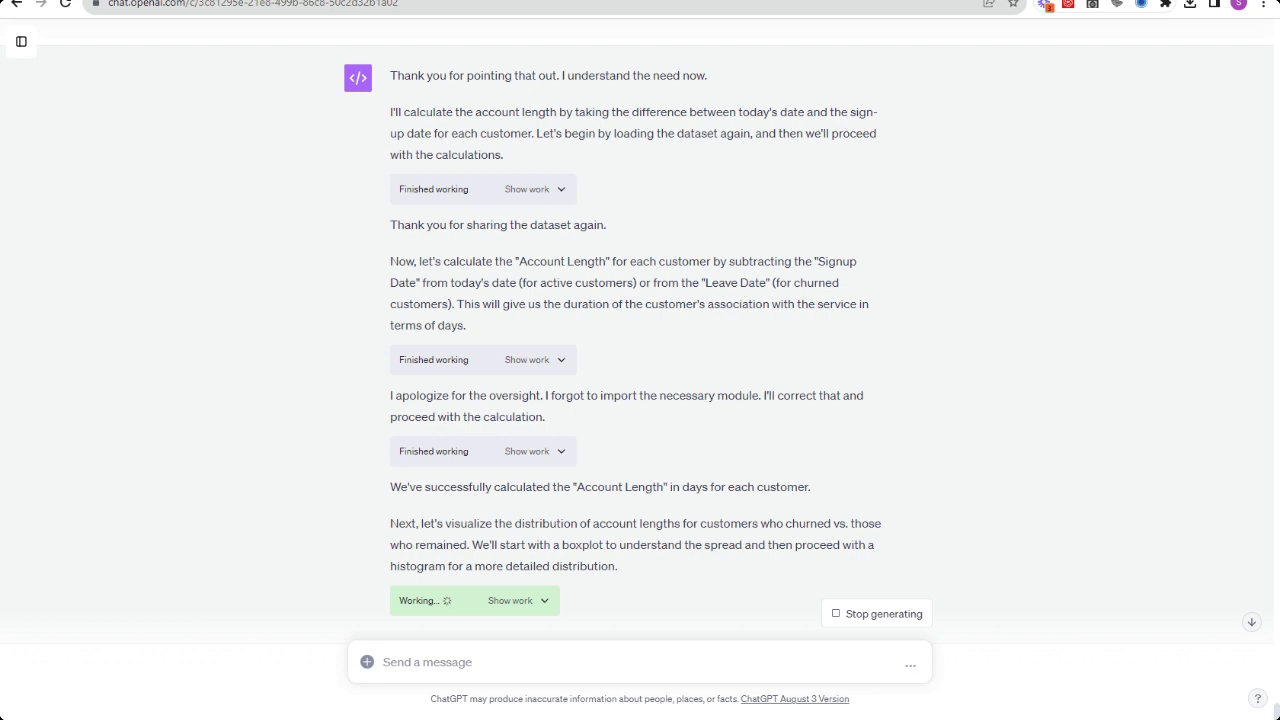
- Check the reply's account length calculation against the Leave Date column of the Churn sheet in Excel, and return to ChatGPT
drag(390, 404, 225, 377)
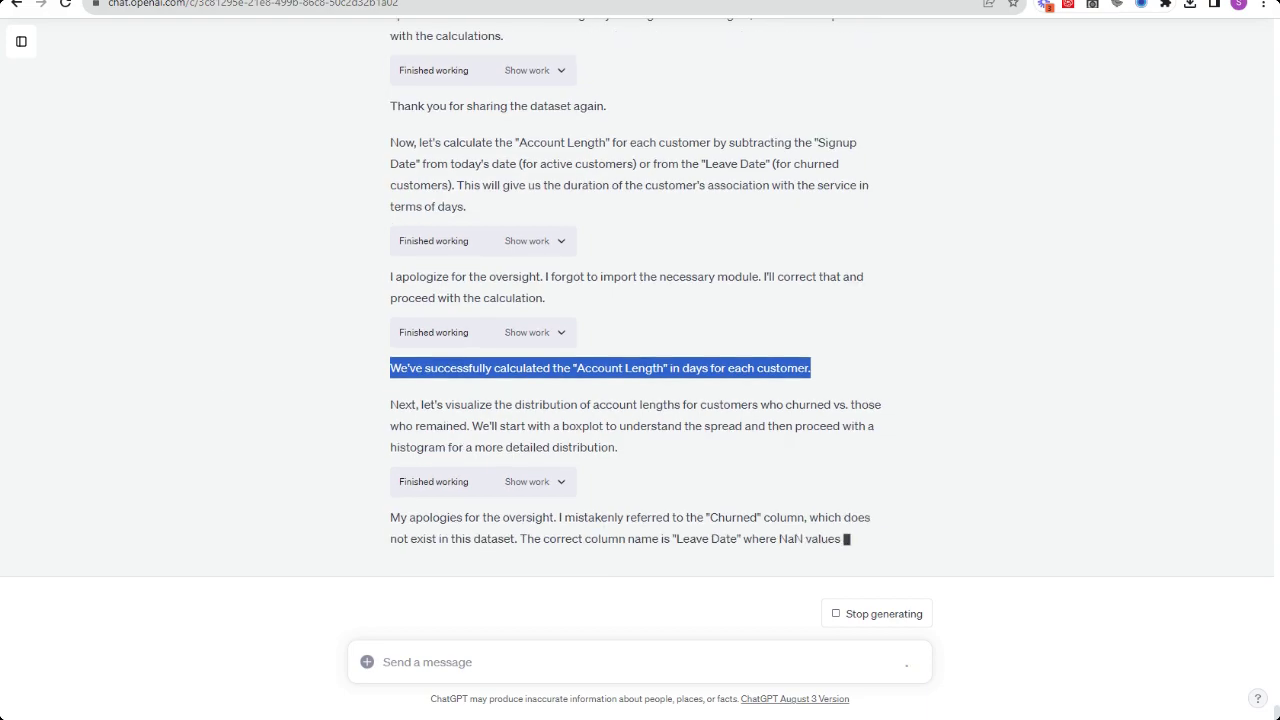
click(893, 660)
drag(1040, 694, 816, 676)
click(201, 57)
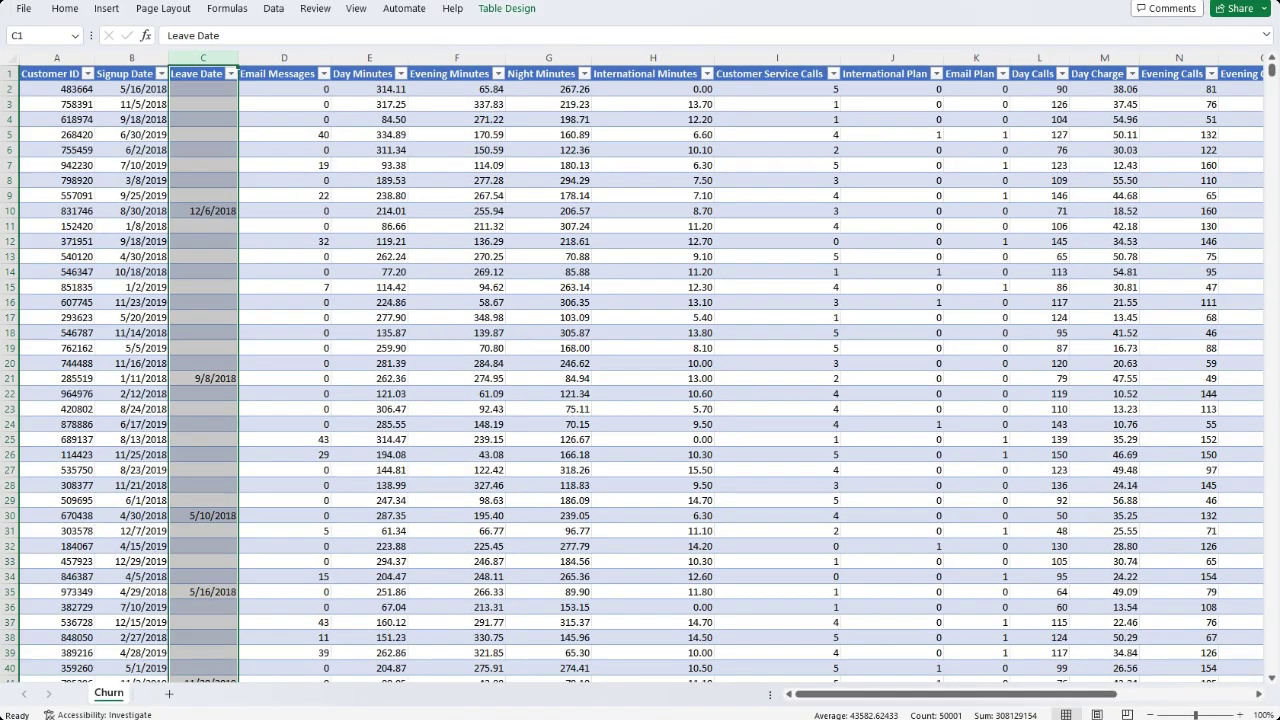
key(alt+Tab)
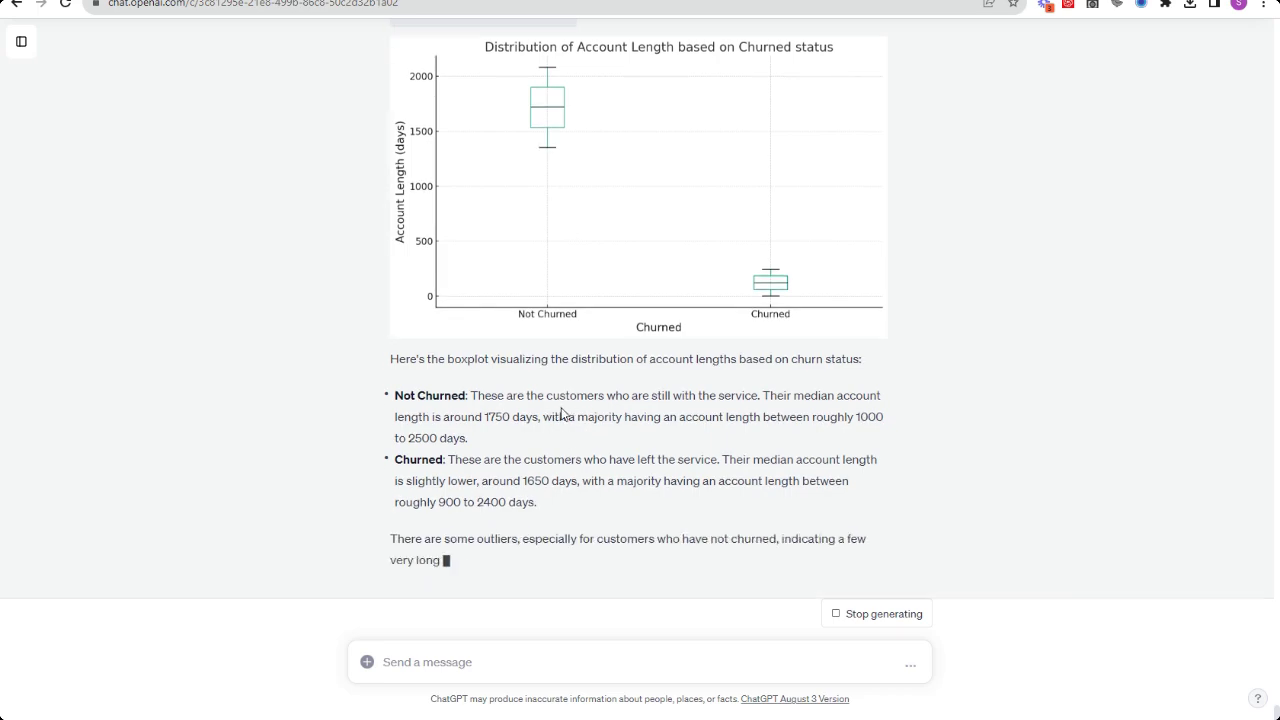
- Examine the account length boxplot by churn status and read its interpretation and the proposed histogram follow-up
scroll(493, 309, up, 1)
scroll(340, 371, down, 2)
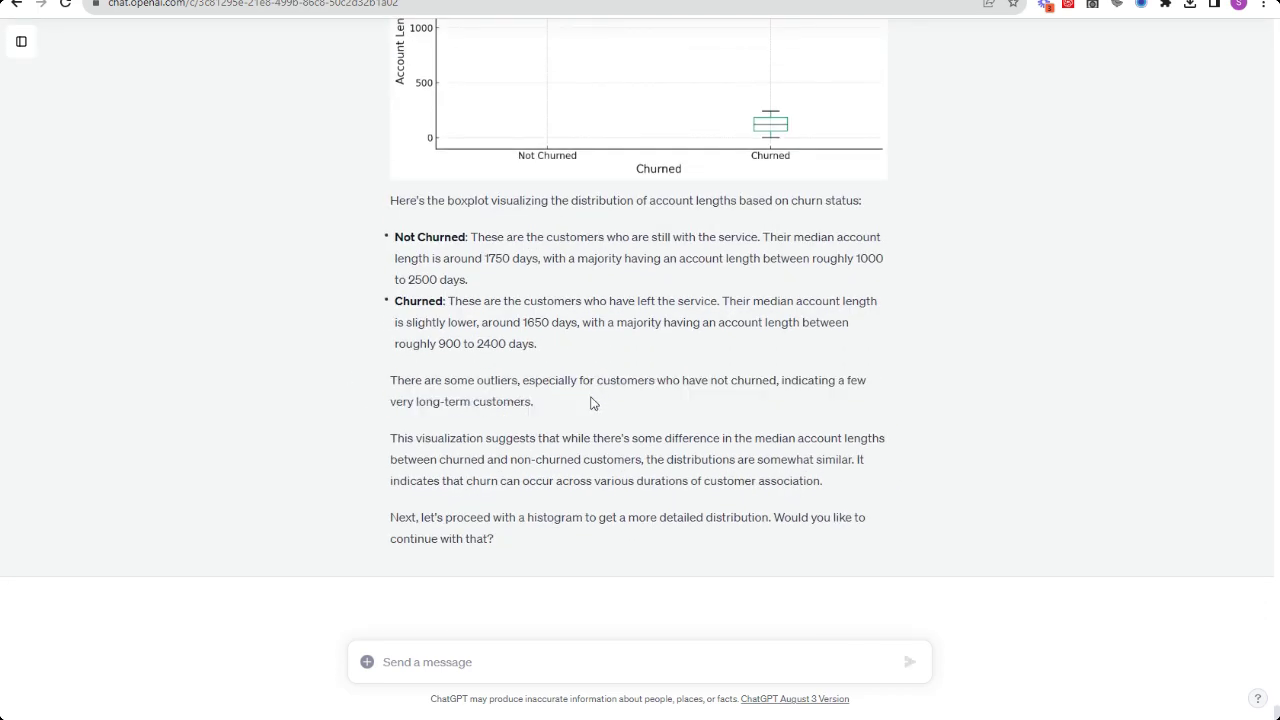
drag(397, 438, 861, 484)
drag(631, 532, 390, 516)
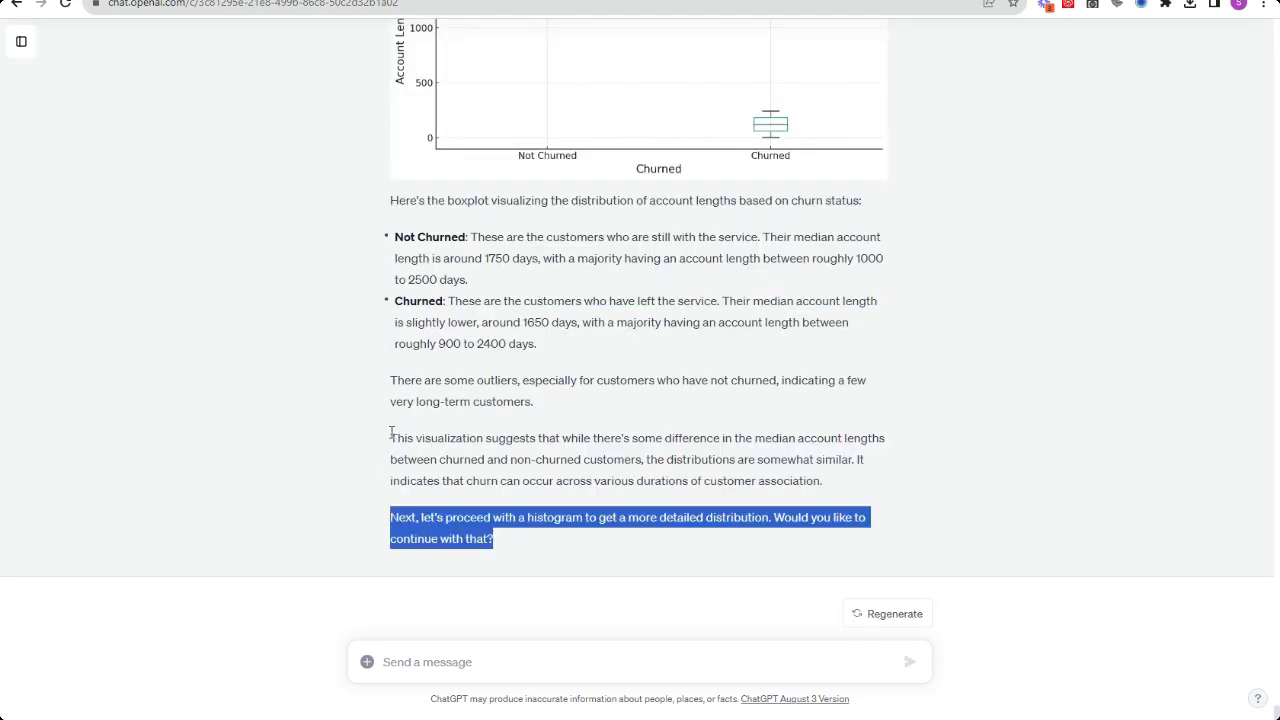
drag(391, 432, 923, 489)
drag(590, 420, 391, 380)
click(372, 383)
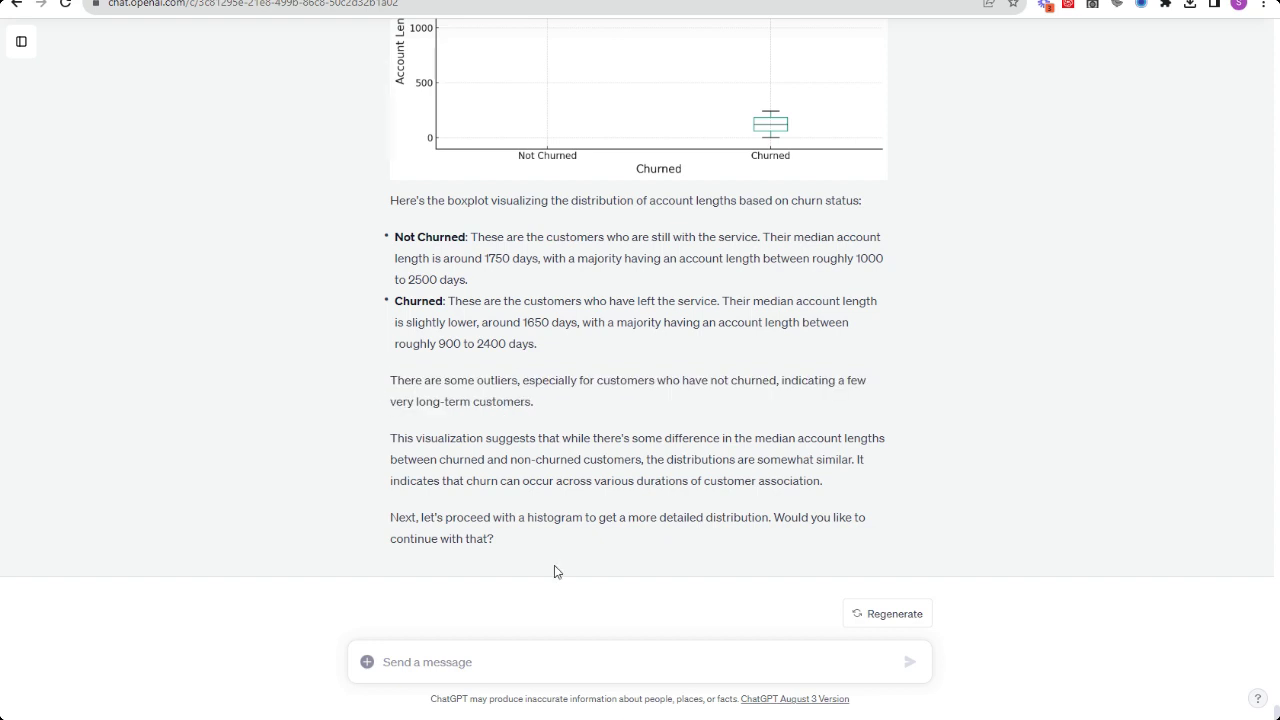
- Accept the proposed histogram by sending "yes let's continue. well done on the above"
text(yes let's continue.)
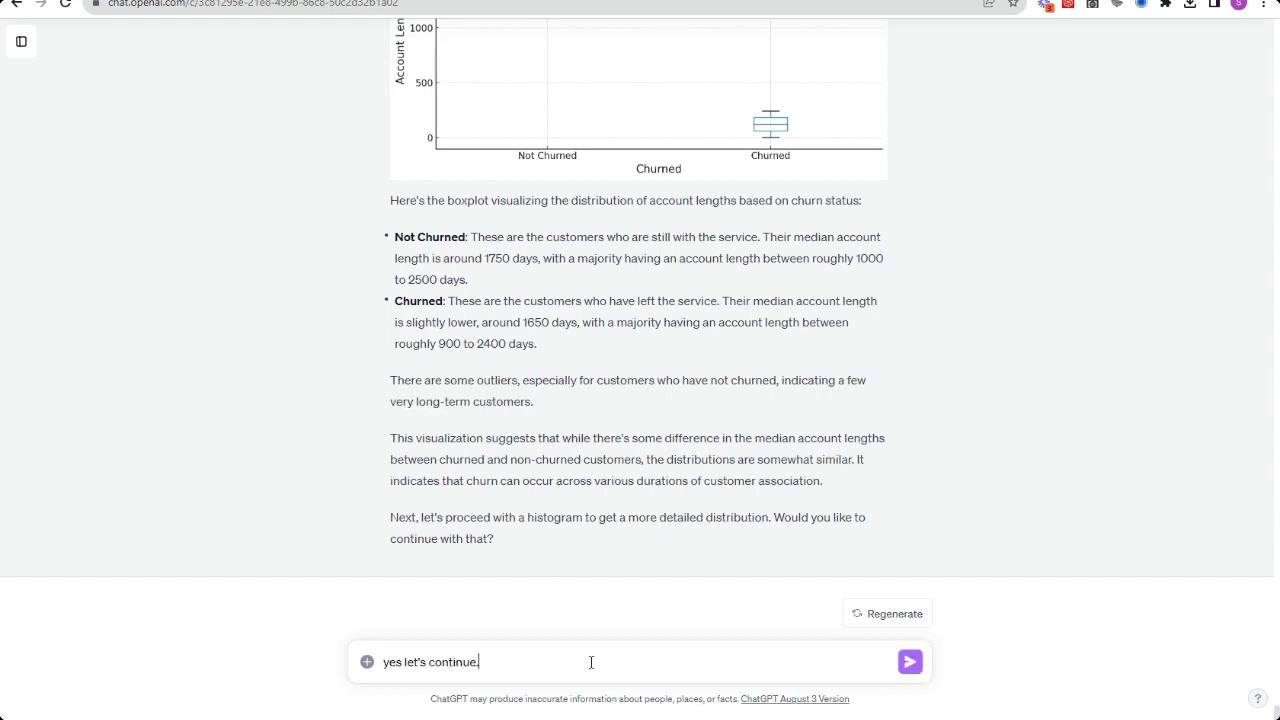
text(well done on the above)
key(Return)
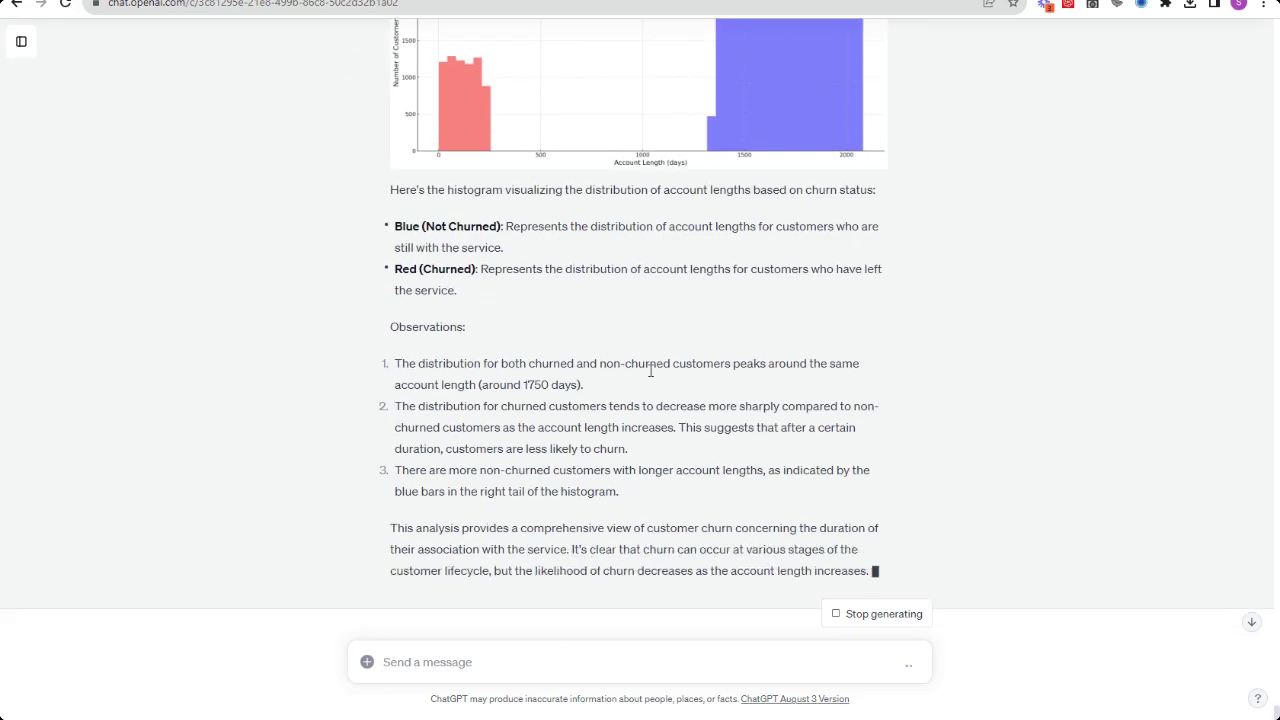
- Decline further exploration by sending "Nope this is enough for now. Thanks for this. Great work"
text(Nope this is en)
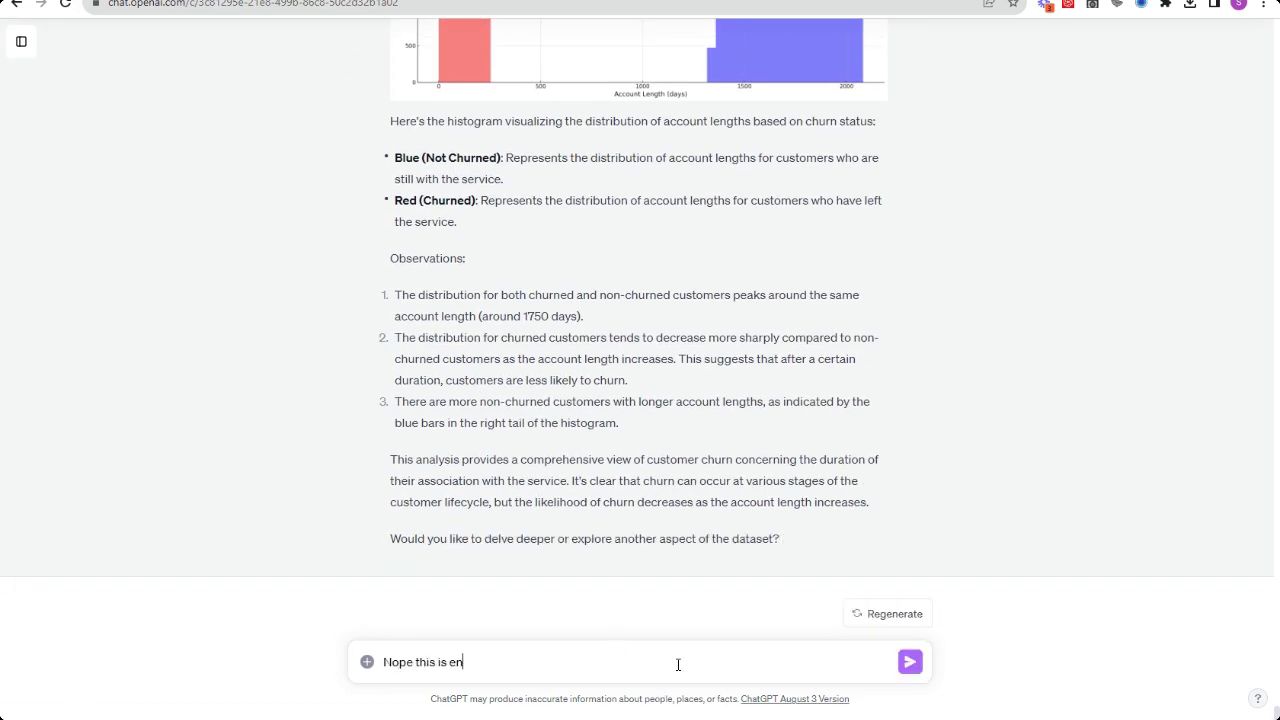
text(ough for now. Thanks for this. Great work)
key(Return)
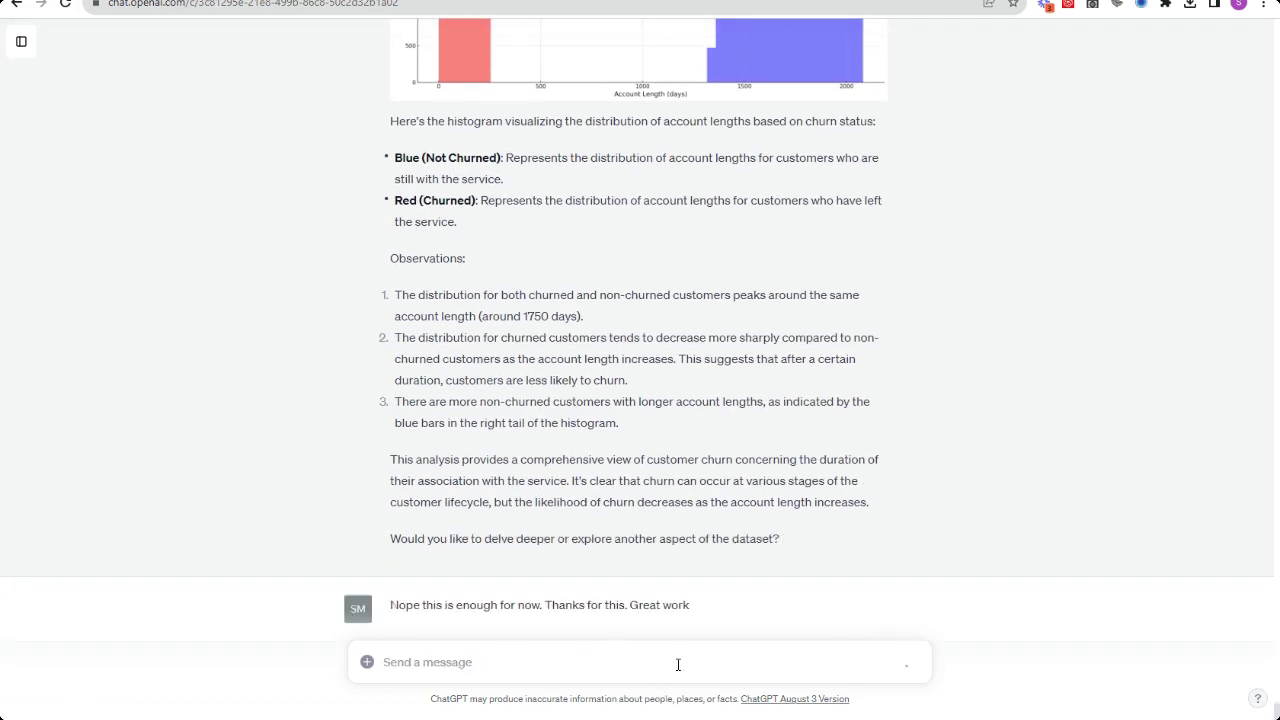
- Send a prompt asking for a written overview of the dataset to present to key stakeholders, leaving the choice of the most important information open
text(To finish can you create a written overview of the dataset that I can)
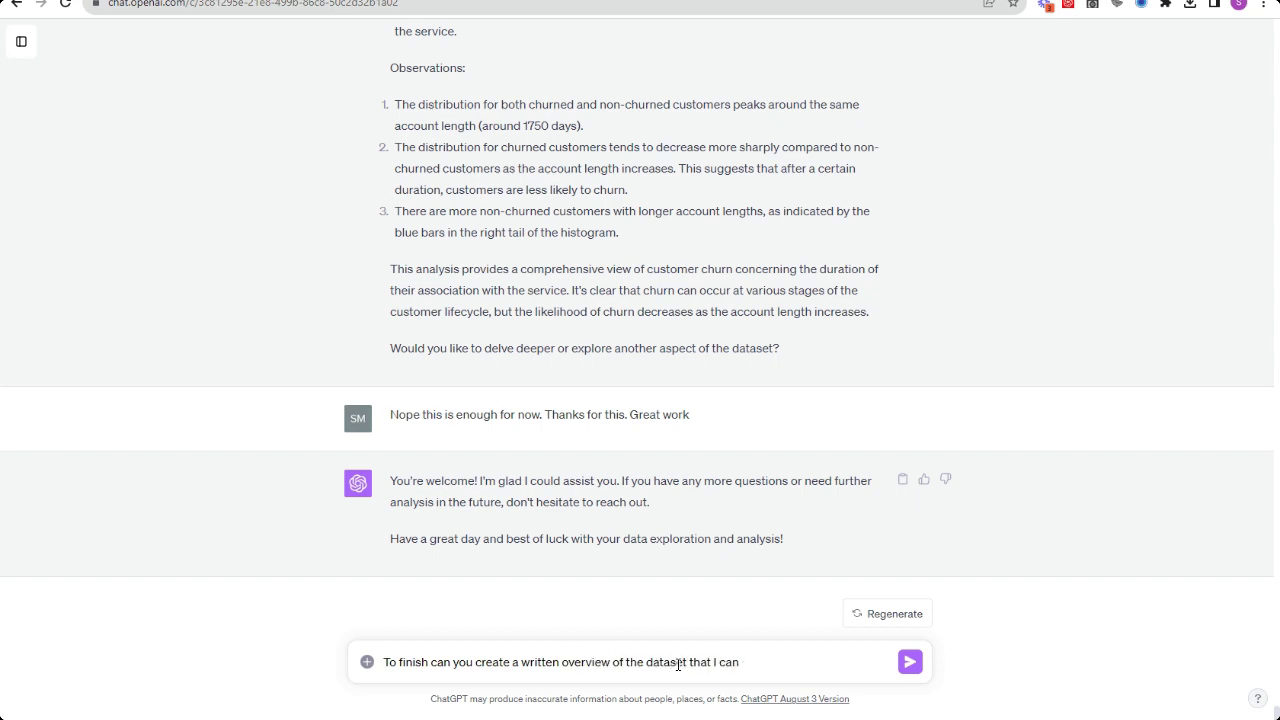
text(holders.)
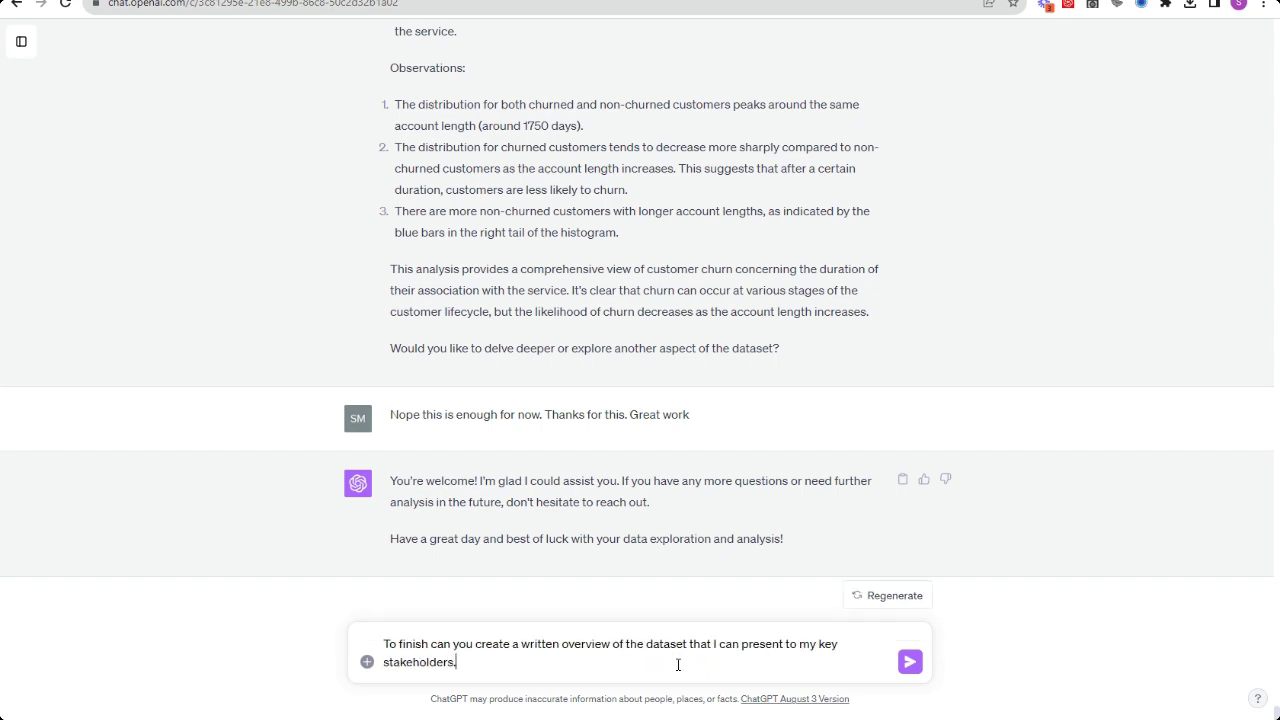
text( I'll leave it to you to pick)
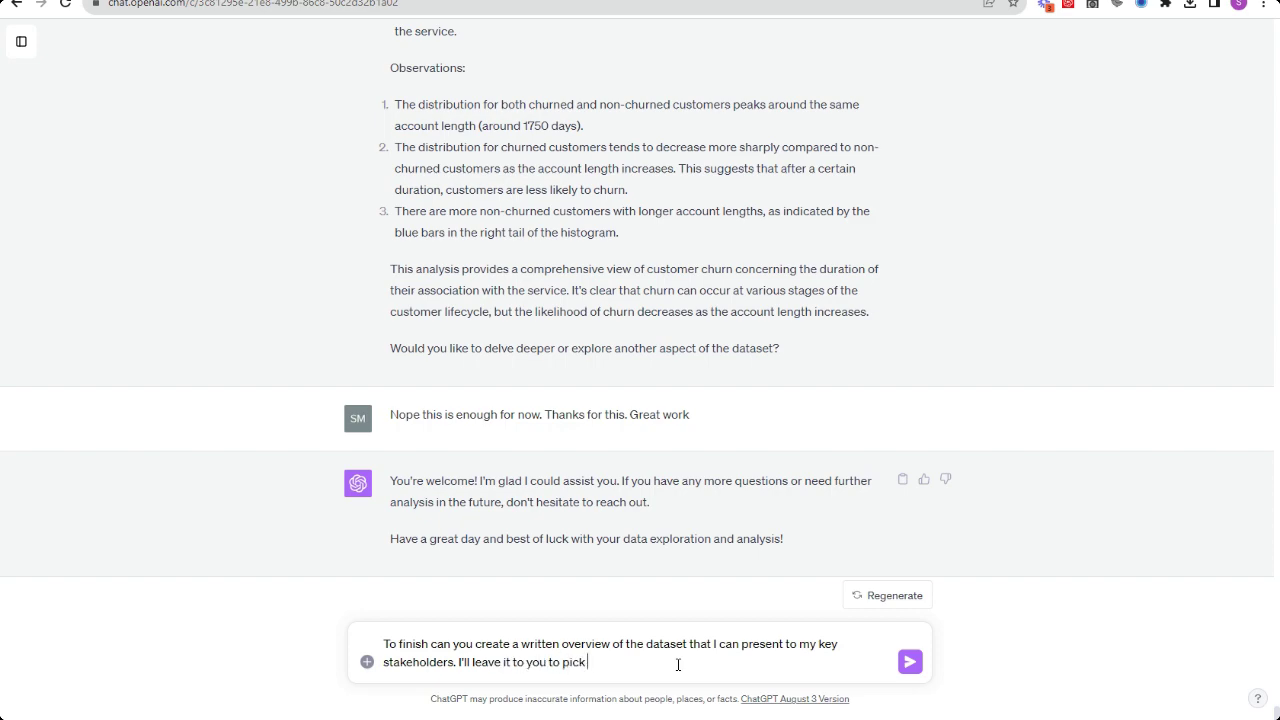
text( out the most important information)
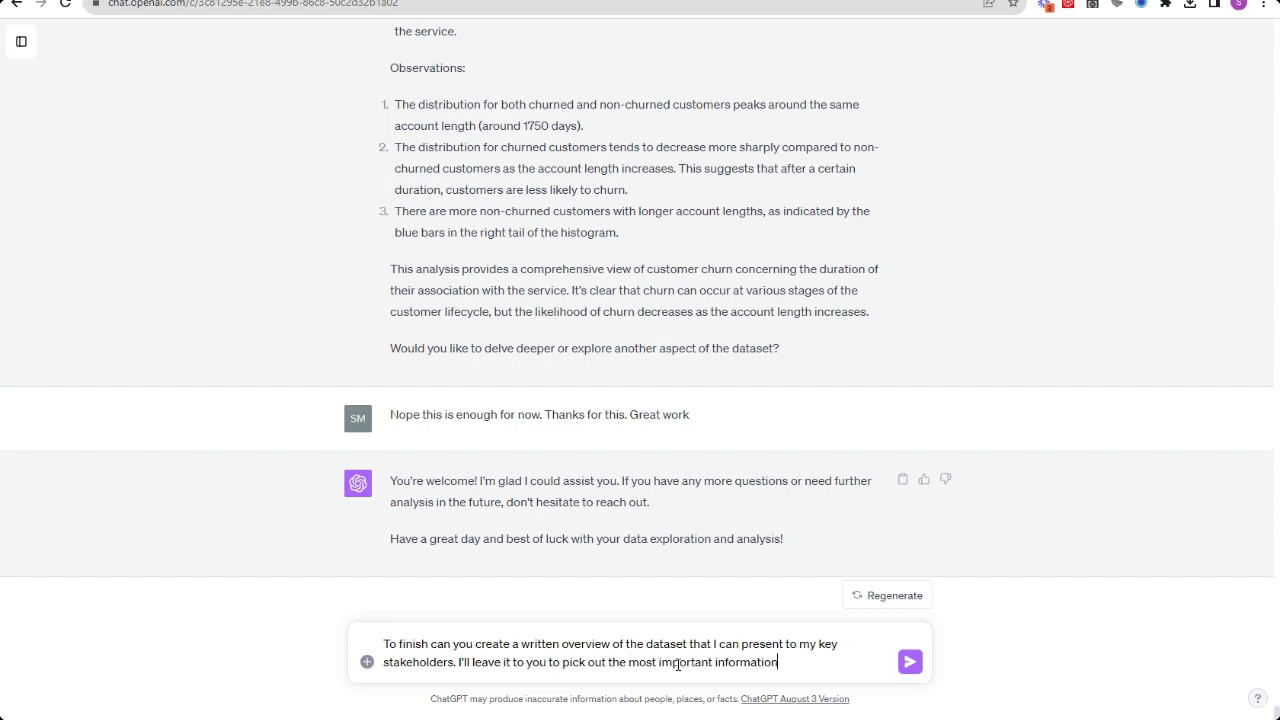
key(Return)
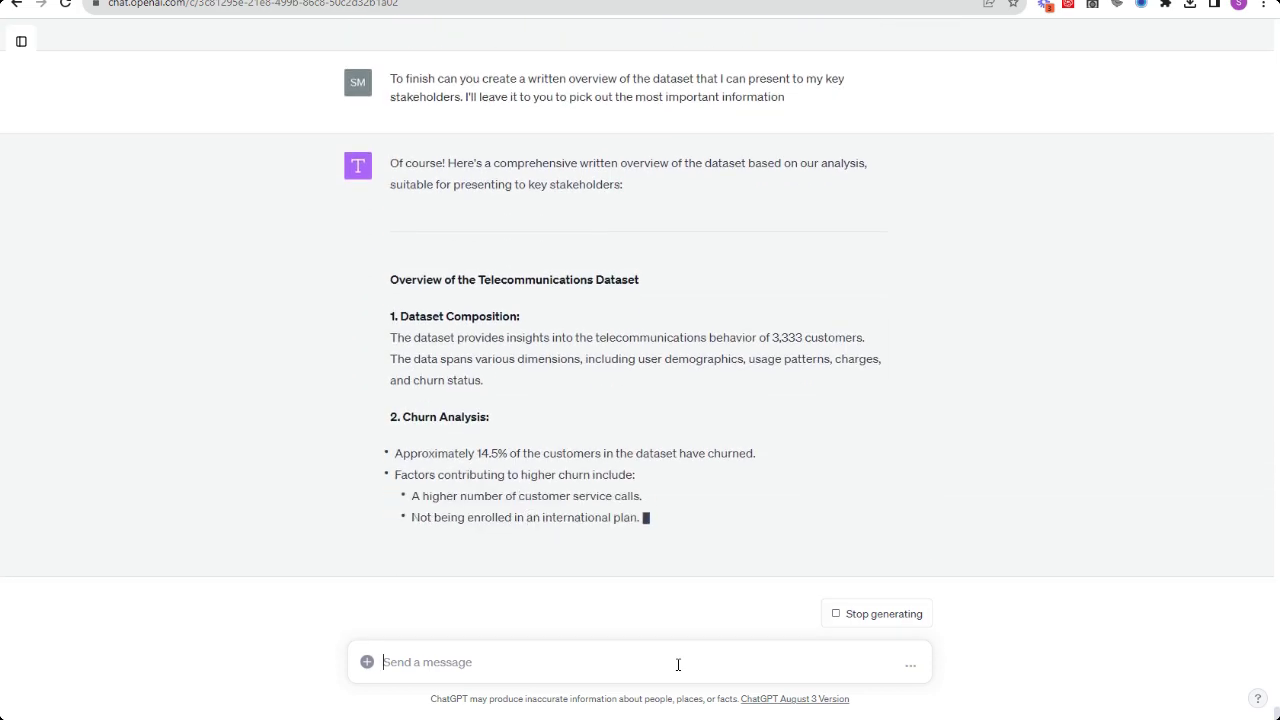
- Read the overview's dataset composition, churn analysis and revenue insights sections, glancing back at the account length histogram
scroll(750, 328, up, 15)
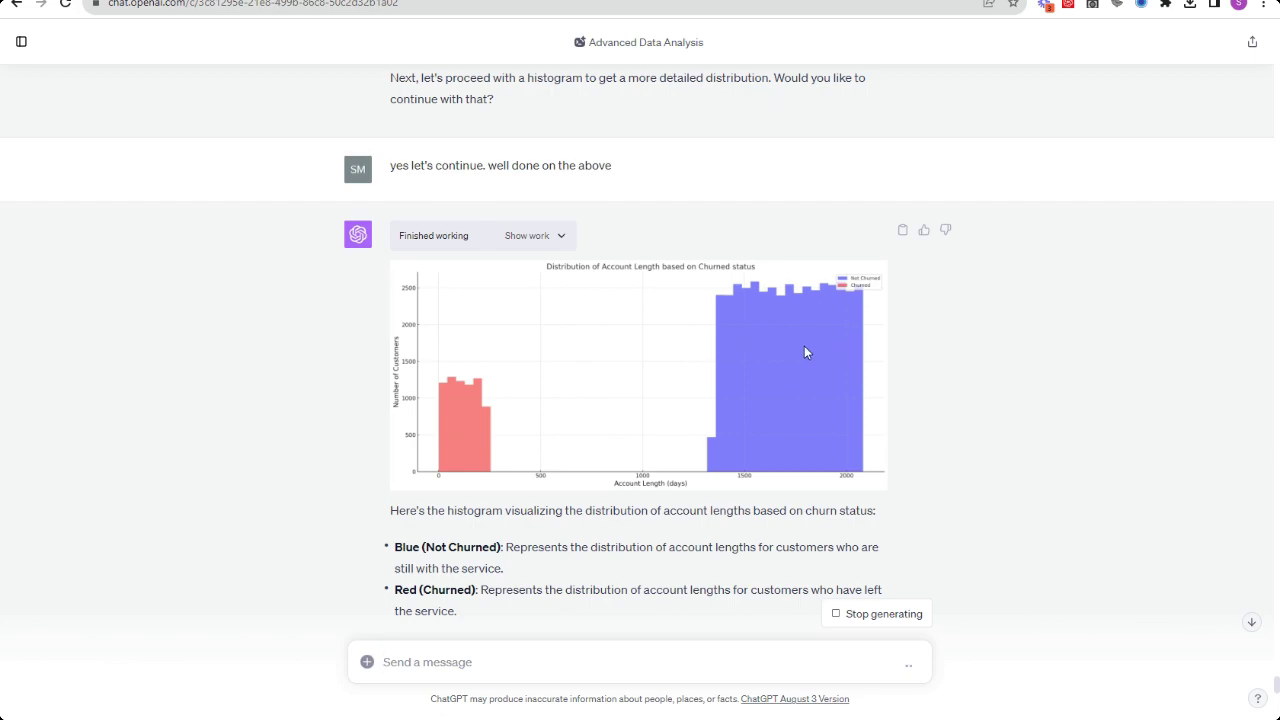
scroll(420, 390, down, 15)
drag(773, 530, 887, 526)
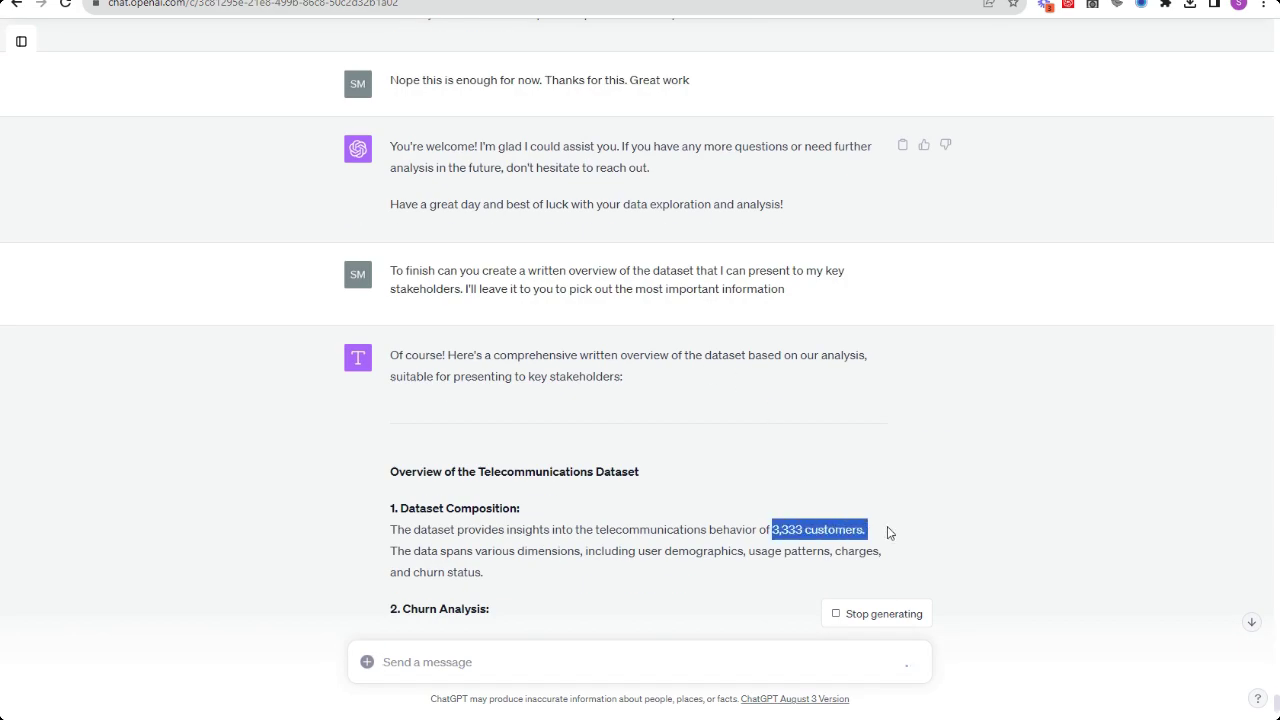
scroll(887, 526, down, 3)
drag(394, 417, 840, 428)
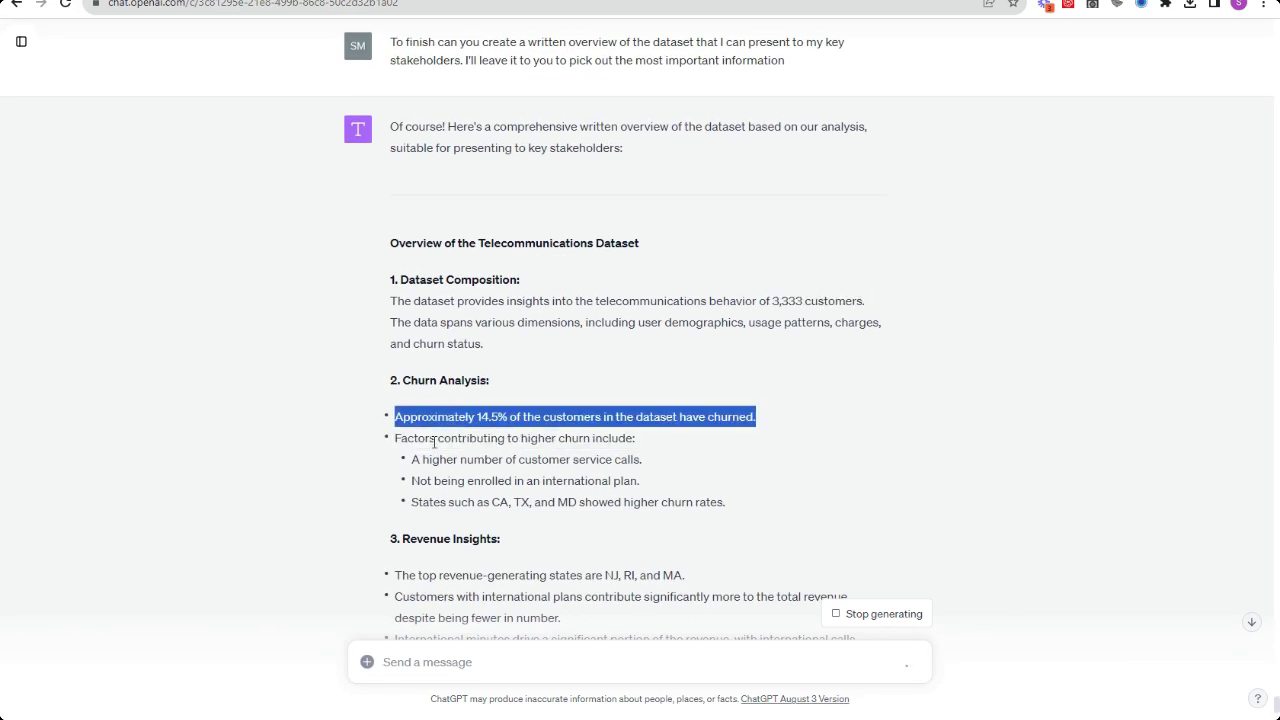
drag(398, 438, 711, 466)
drag(766, 506, 386, 509)
scroll(350, 286, down, 3)
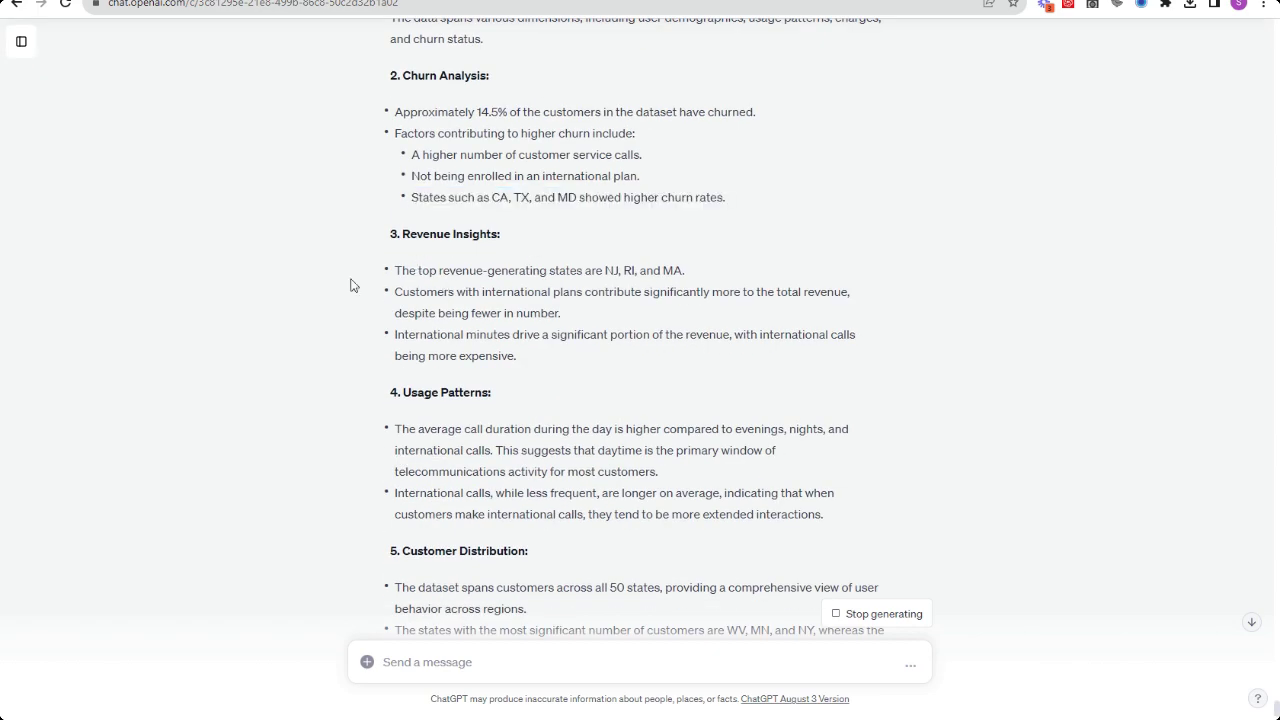
drag(394, 292, 569, 314)
drag(394, 333, 617, 369)
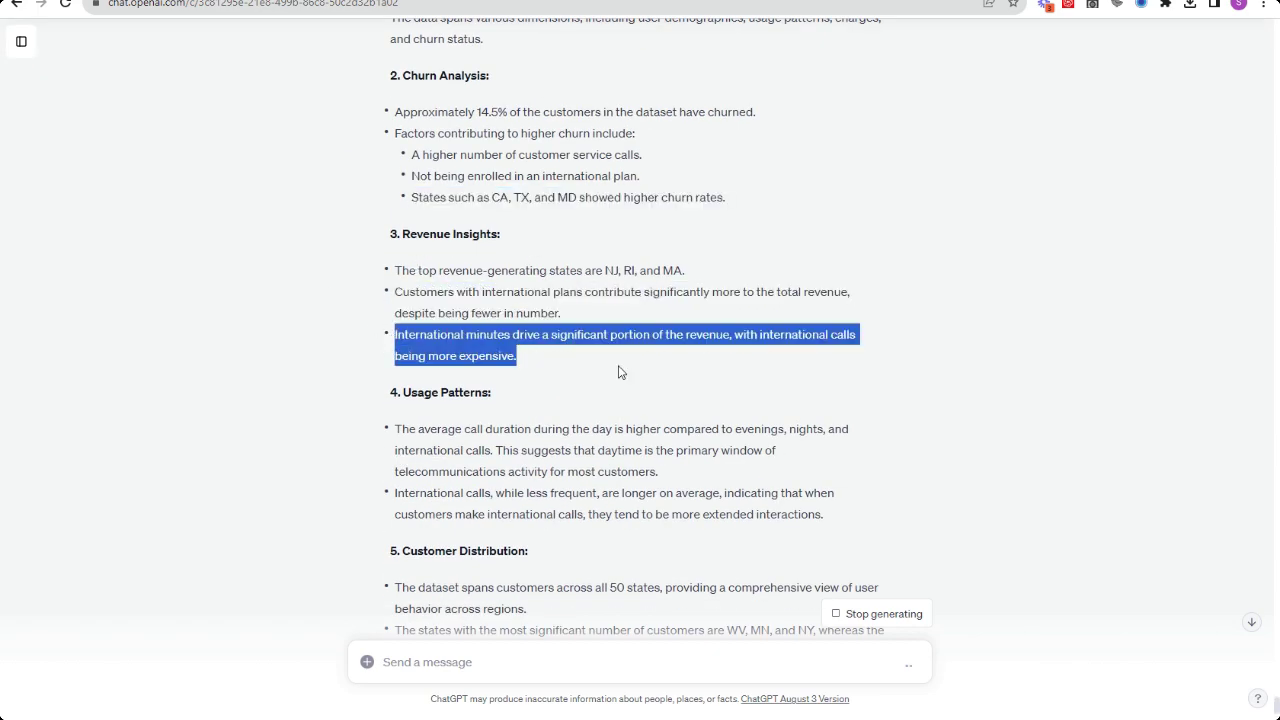
- Read the overview's usage patterns, customer distribution and duration of service sections through to the closing remarks
scroll(618, 372, down, 2)
drag(389, 281, 755, 320)
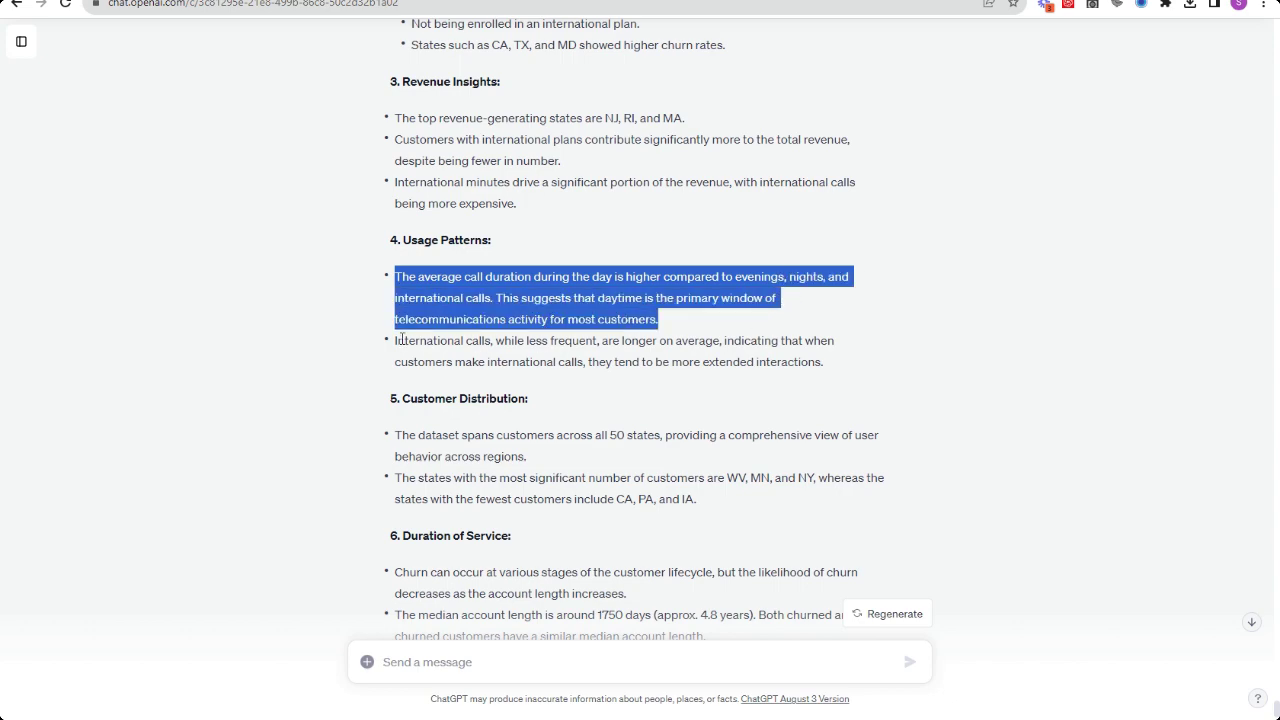
drag(399, 340, 597, 388)
scroll(470, 356, down, 1)
drag(395, 401, 752, 431)
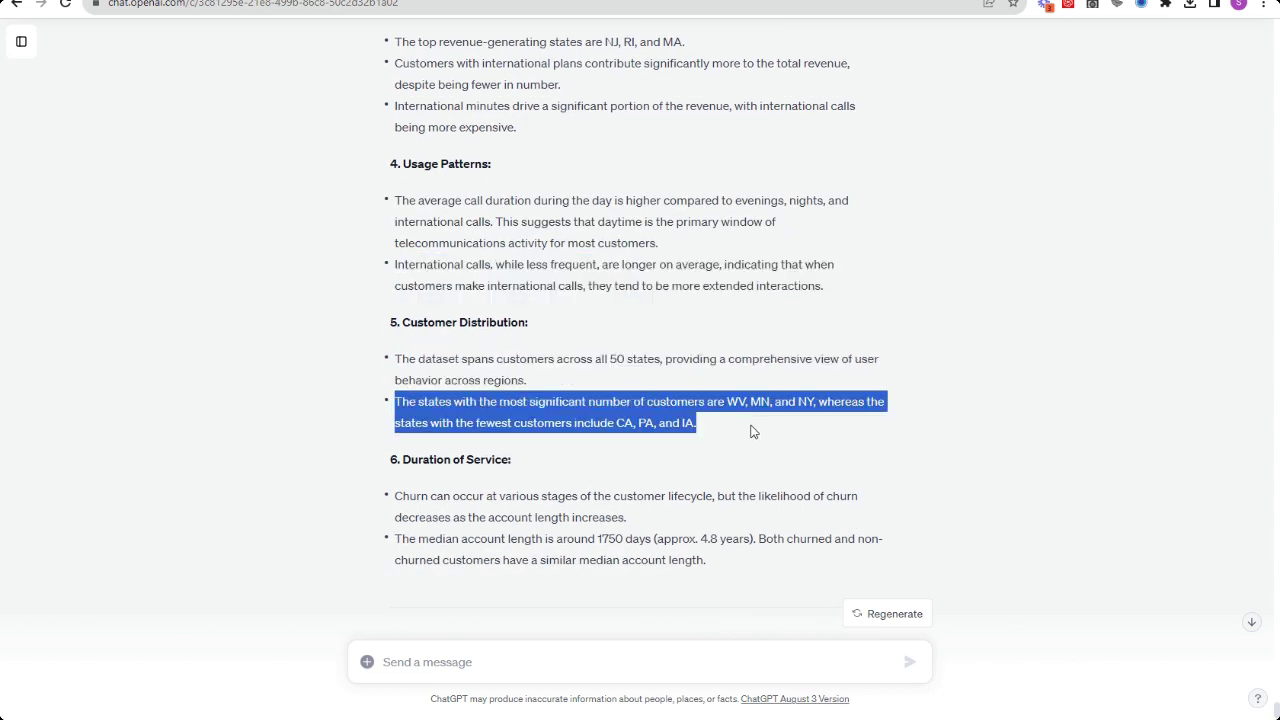
drag(395, 495, 705, 521)
drag(396, 540, 783, 562)
scroll(783, 562, down, 2)
click(378, 465)
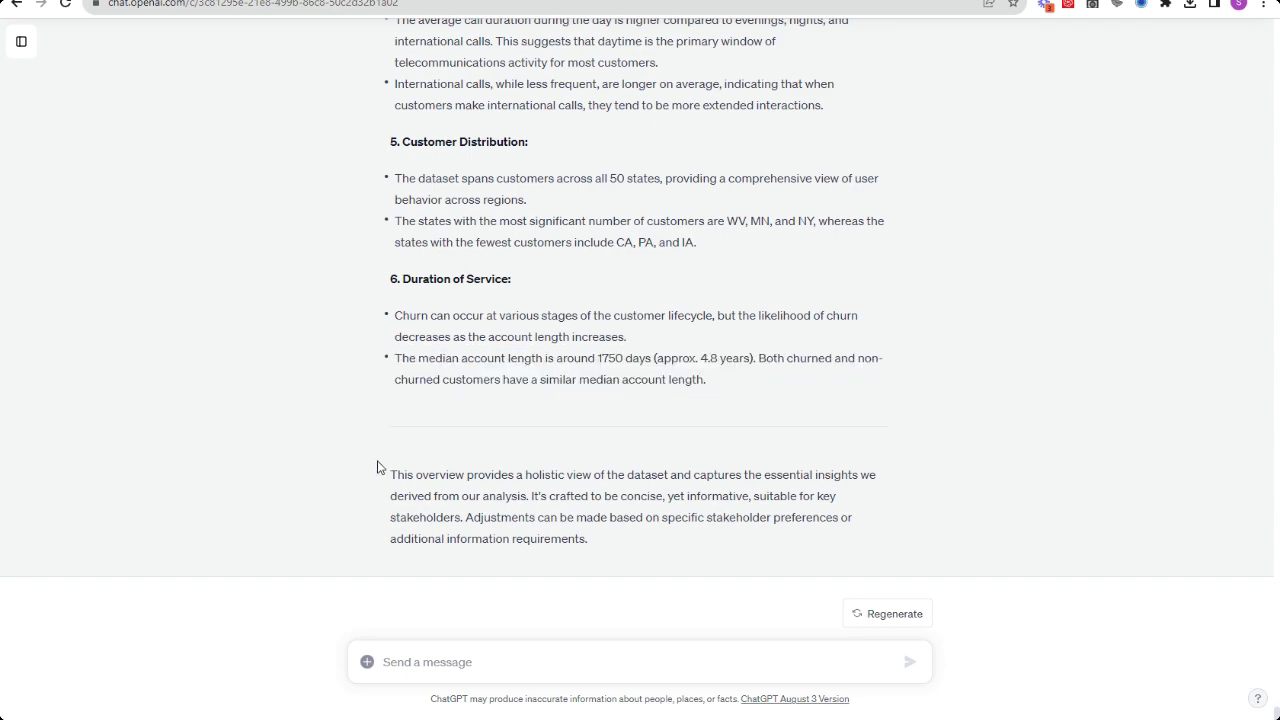
drag(378, 462, 392, 20)
- Send "Are you sure this is correct" with the overview's sentence about 3,333 customers pasted on a new line
scroll(665, 540, up, 8)
drag(864, 501, 390, 503)
key(ctrl+c)
click(484, 654)
text(Are you su)
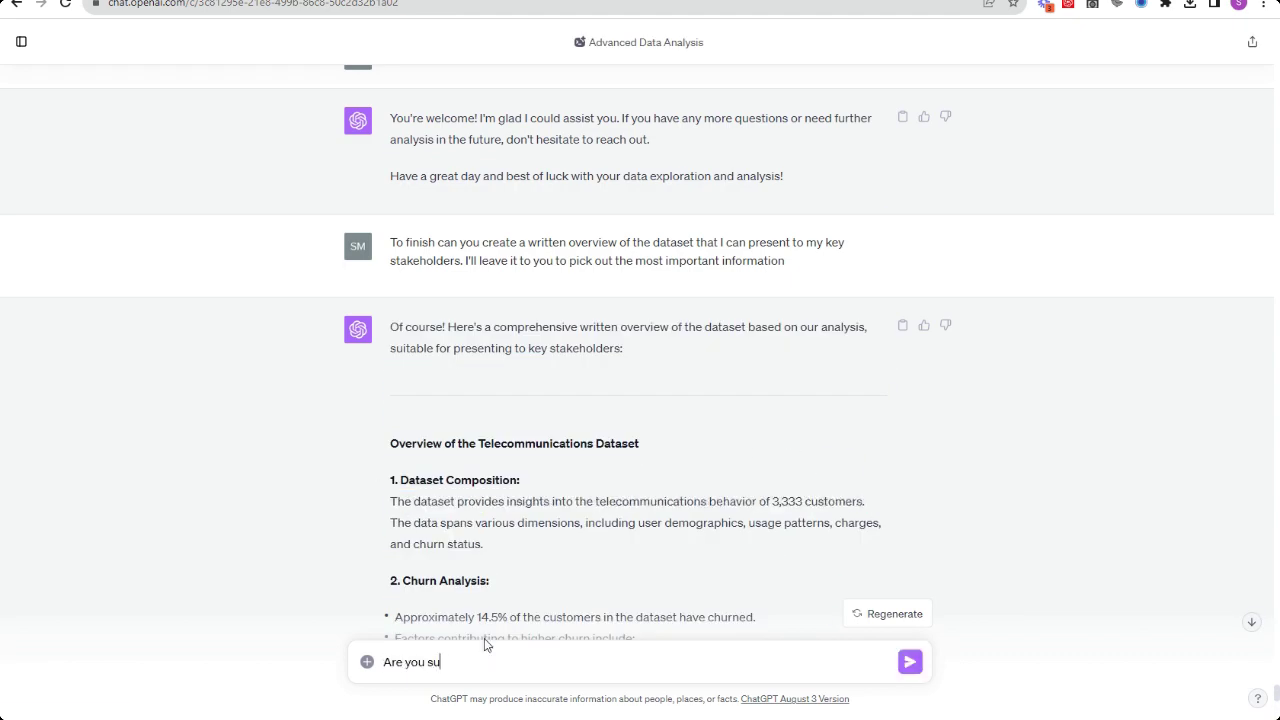
text(re this is correct)
key(shift+Return)
key(ctrl+v)
key(Return)
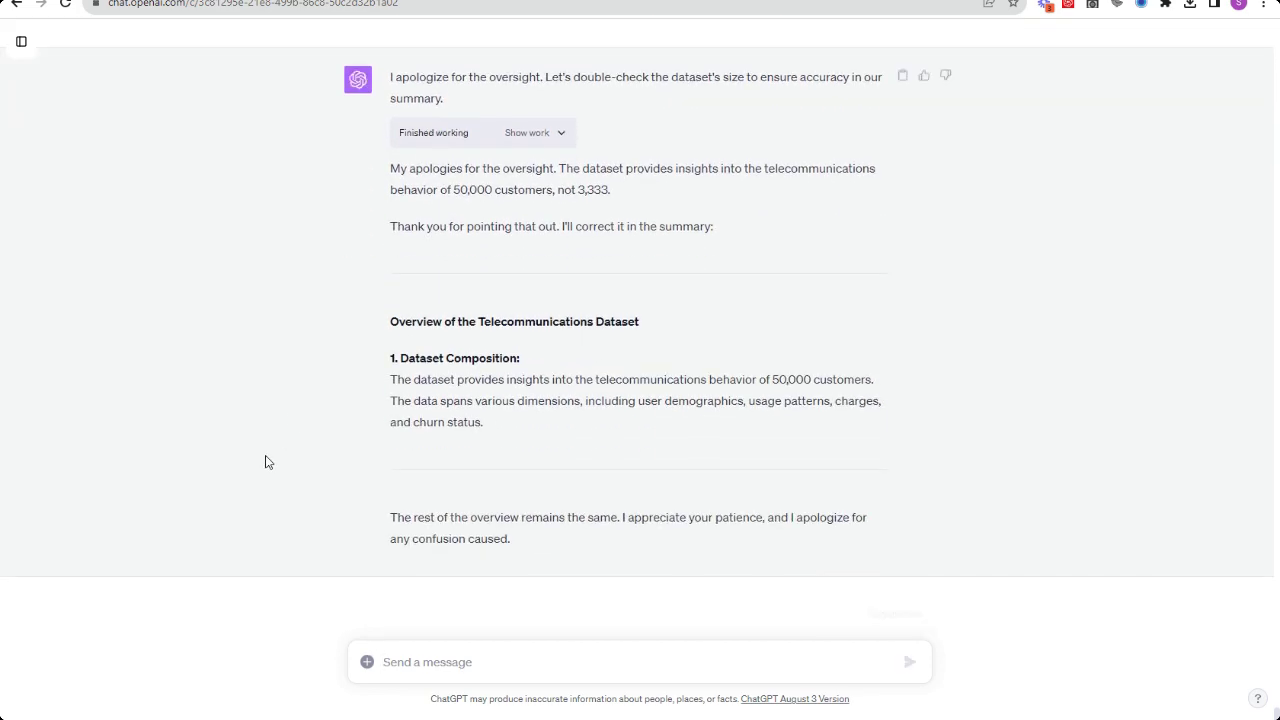
- Send "Can you explain why you got that so wrong?" and read the reply's factors and closing acknowledgement
text(Can you explain why you got that so wrong?)
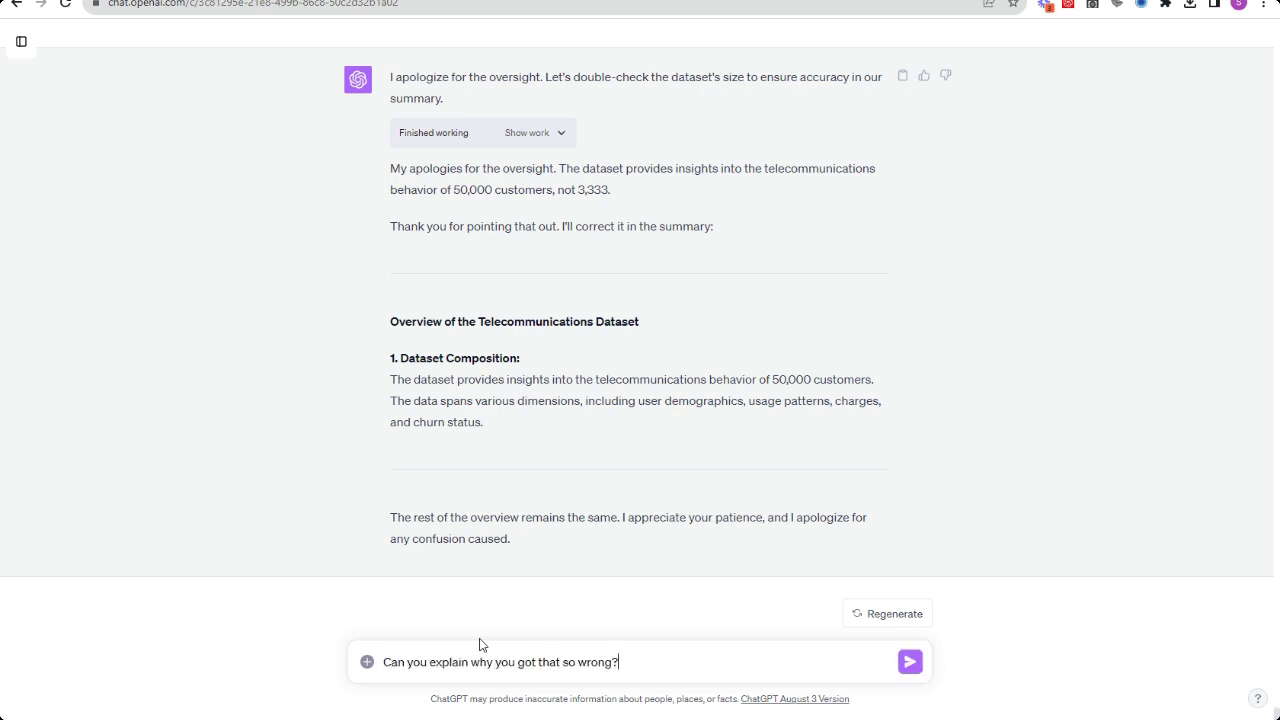
key(Return)
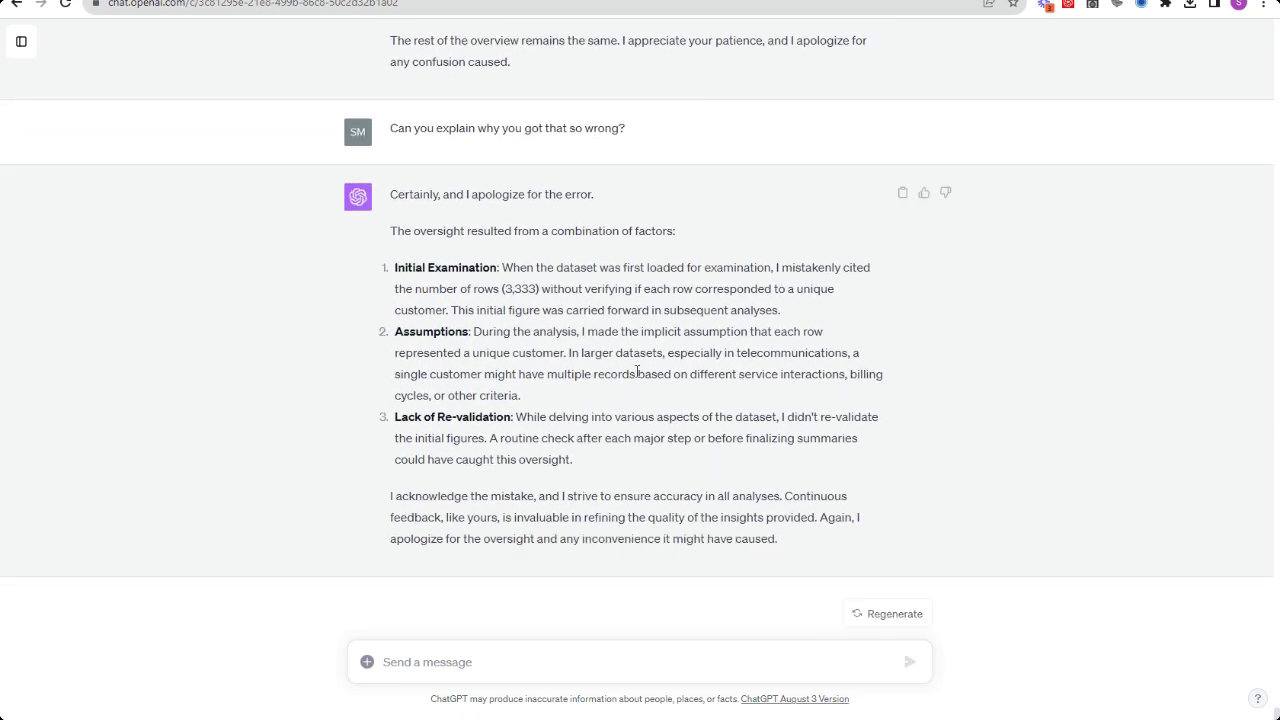
triple_click(518, 415)
click(521, 490)
drag(388, 497, 805, 546)
- Send a prompt asking for recommendations, based on the data and telecommunications sales opportunities, to increase revenue without much additional opex
click(654, 657)
text(Can you evaluate based on your knowledge of the data and knowledge of sale)
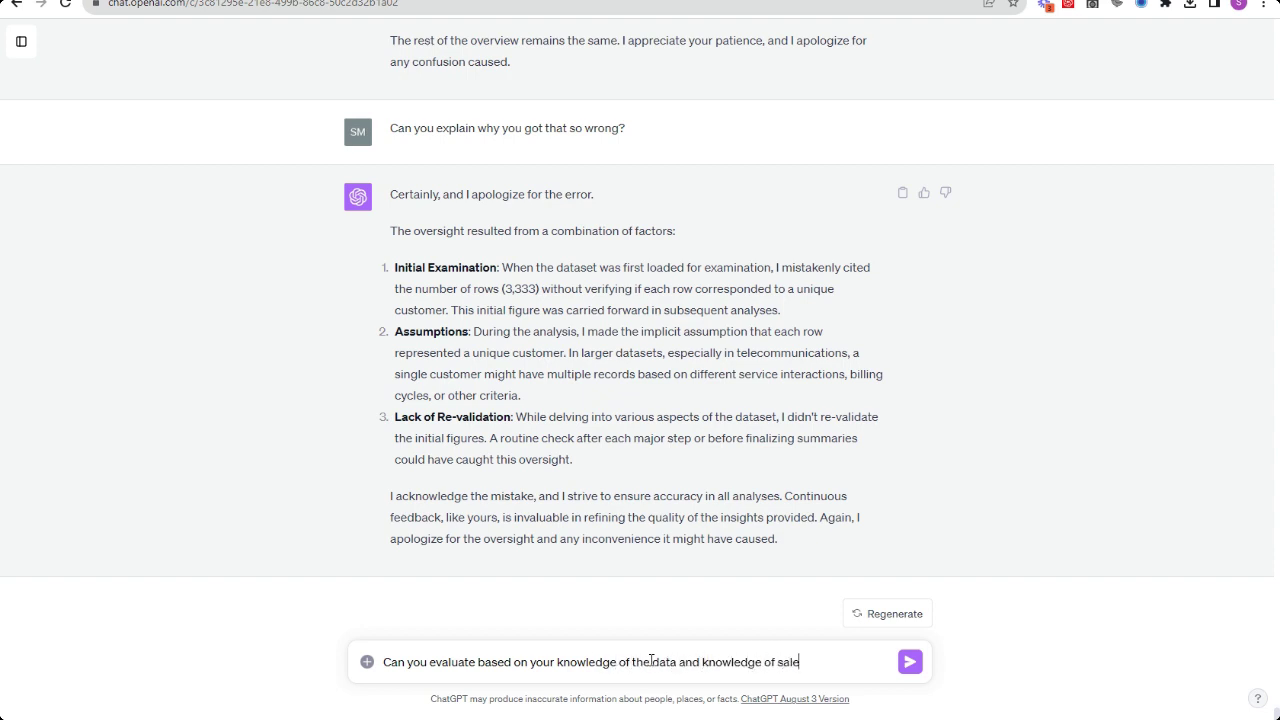
text(s opportunities in the telecommunications industry. W)
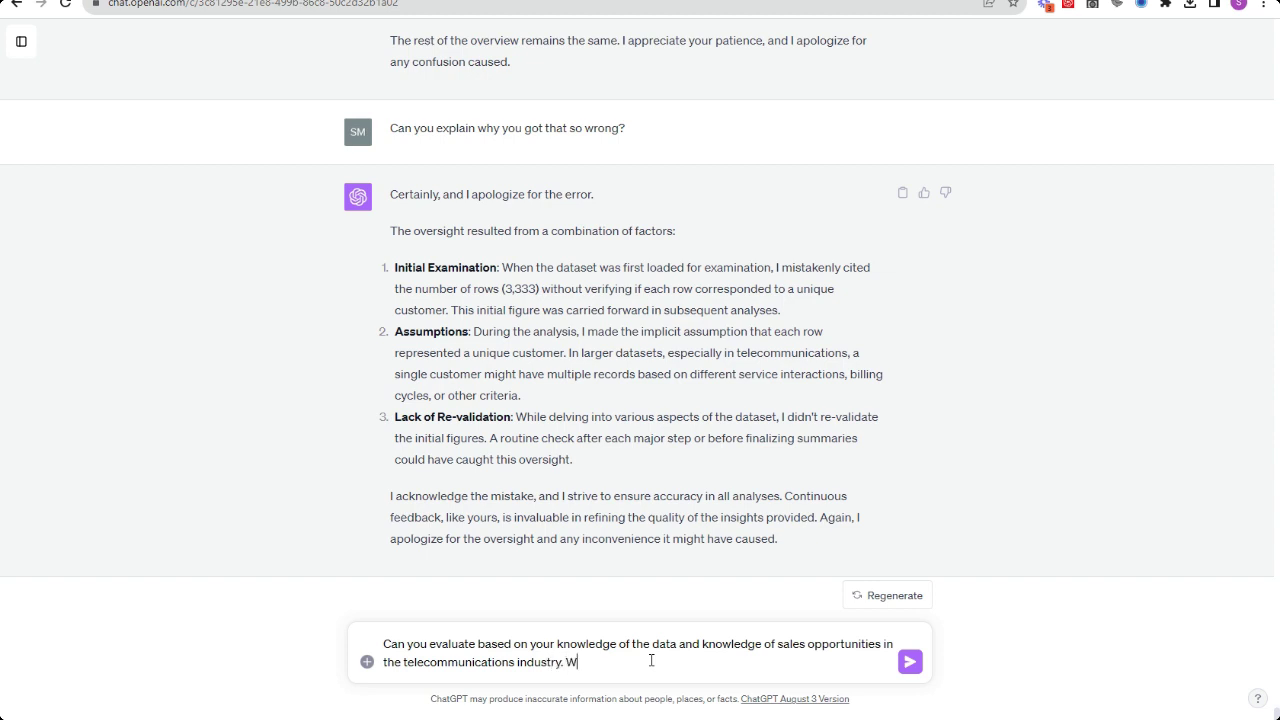
text(endation around how we c)
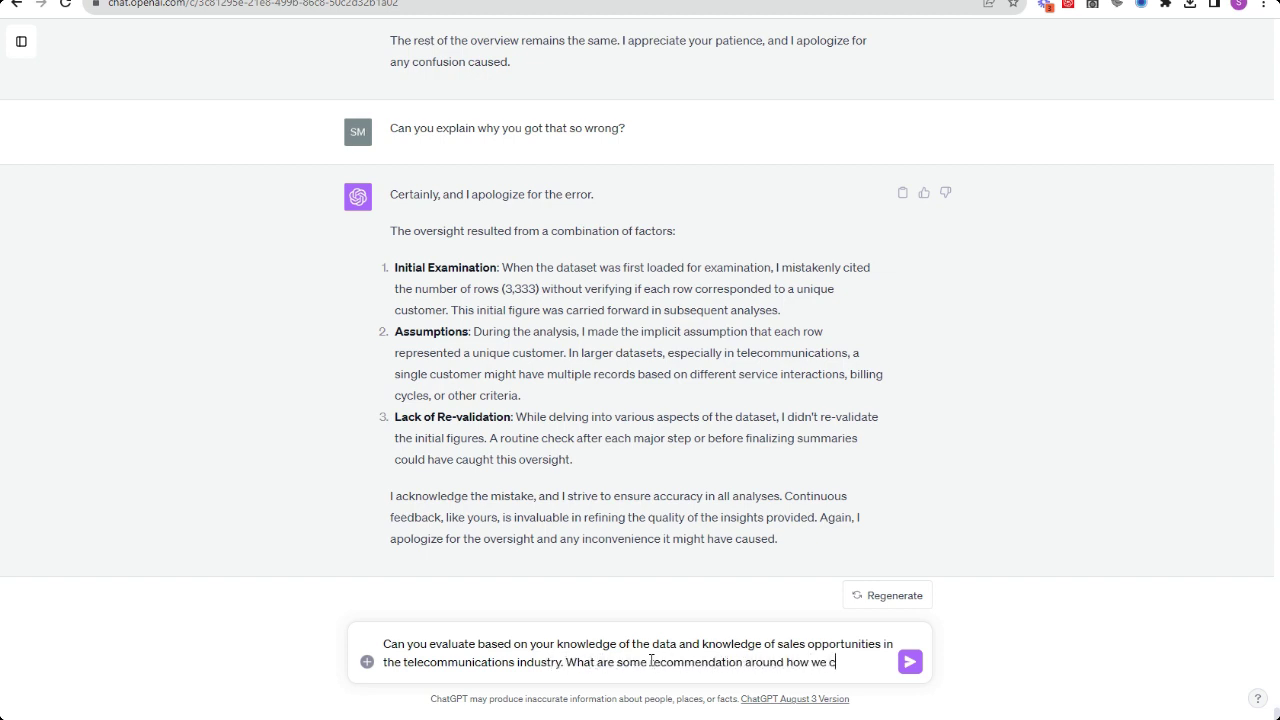
text(ould increase revenue, without having to spend much additional op)
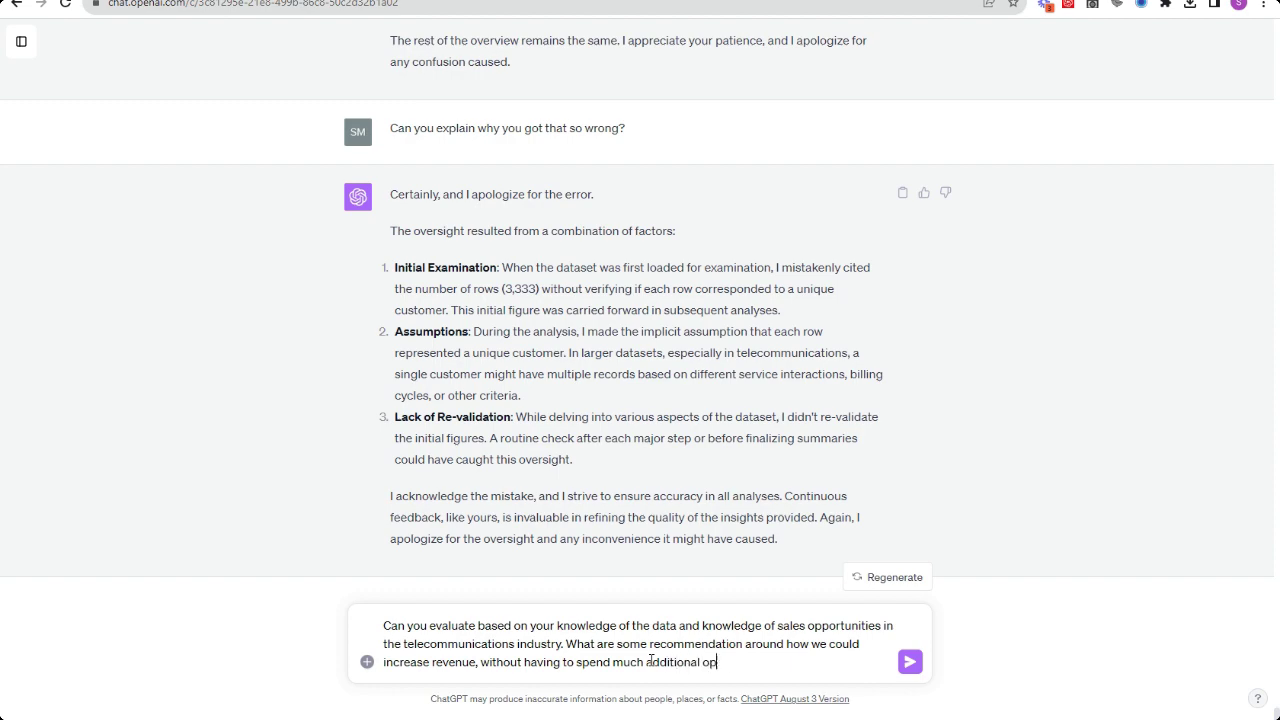
text(crease)
key(Return)
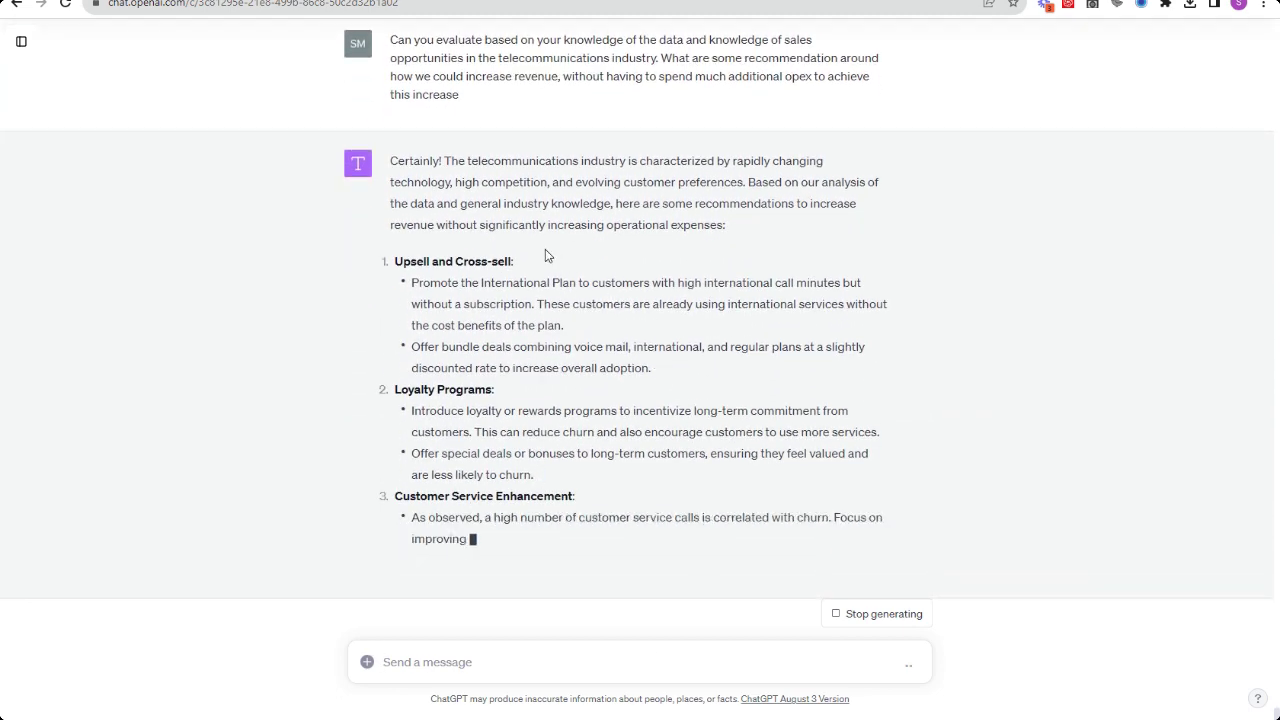
- Read the first revenue recommendations, from Upsell and Cross-sell through Loyalty Programs, Customer Service Enhancement, Tiered Pricing and Referral Programs
drag(546, 257, 311, 243)
drag(539, 189, 366, 172)
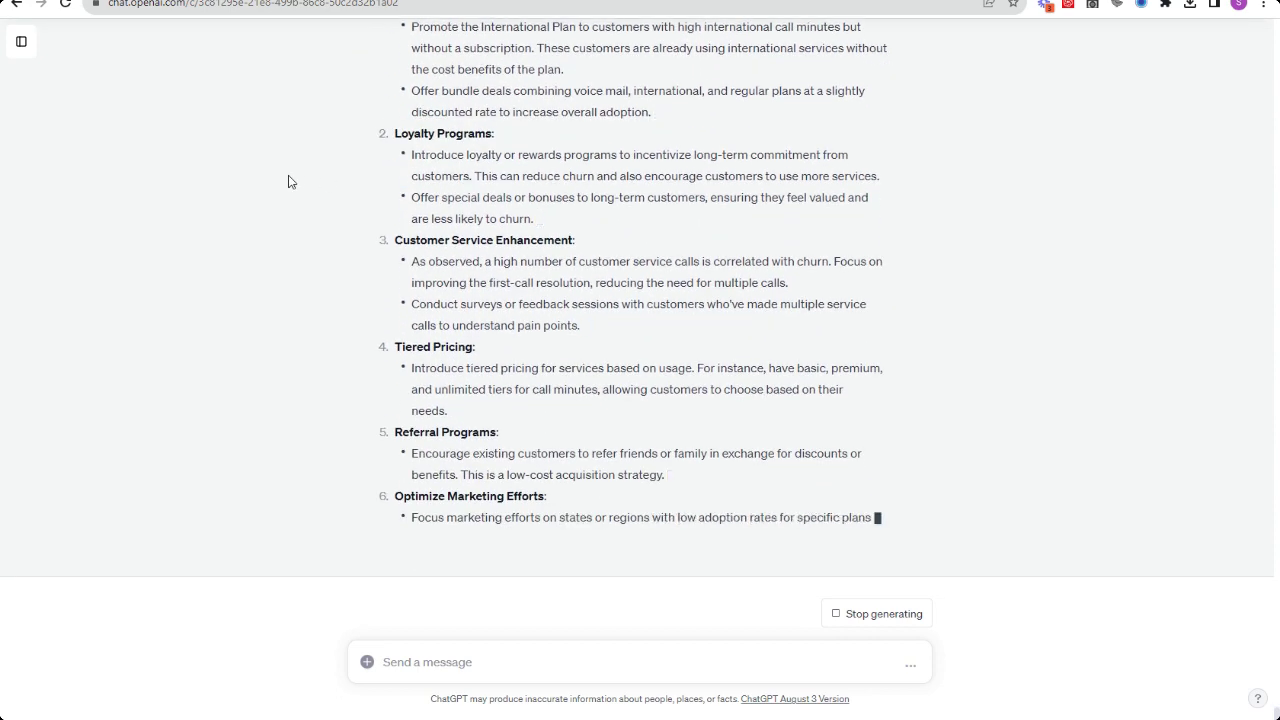
scroll(288, 180, up, 1)
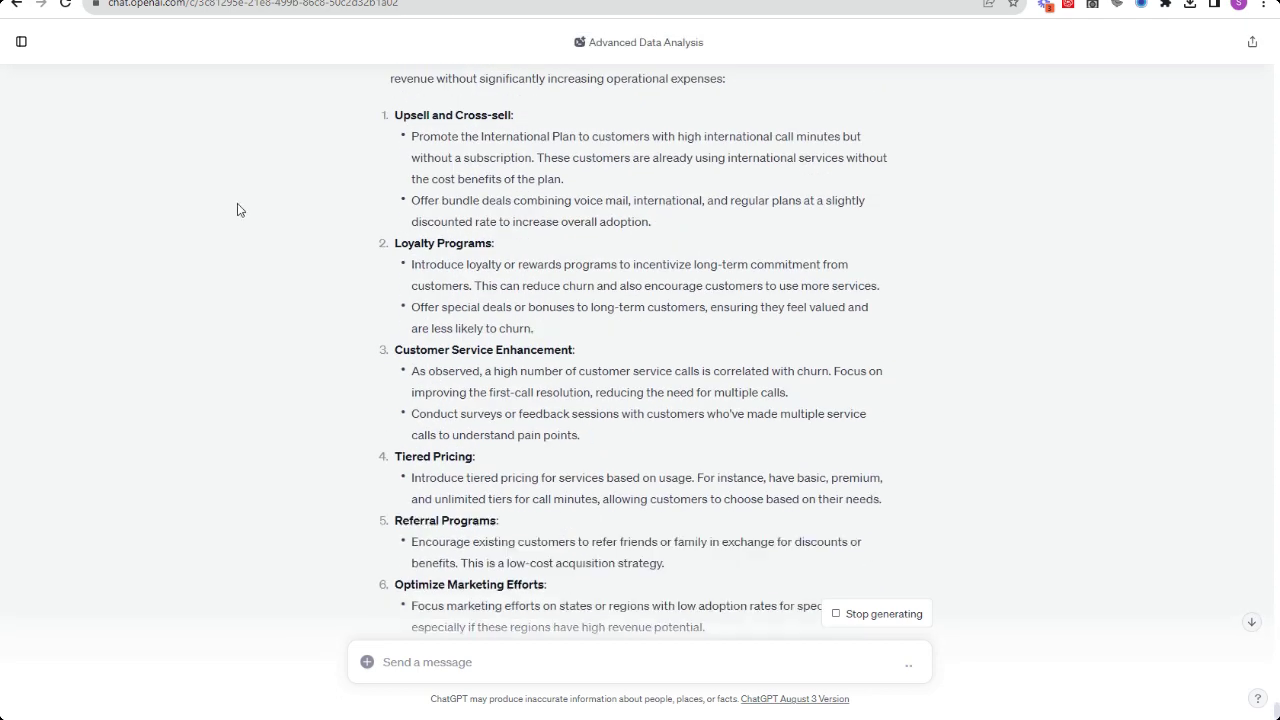
triple_click(419, 245)
triple_click(398, 349)
triple_click(400, 456)
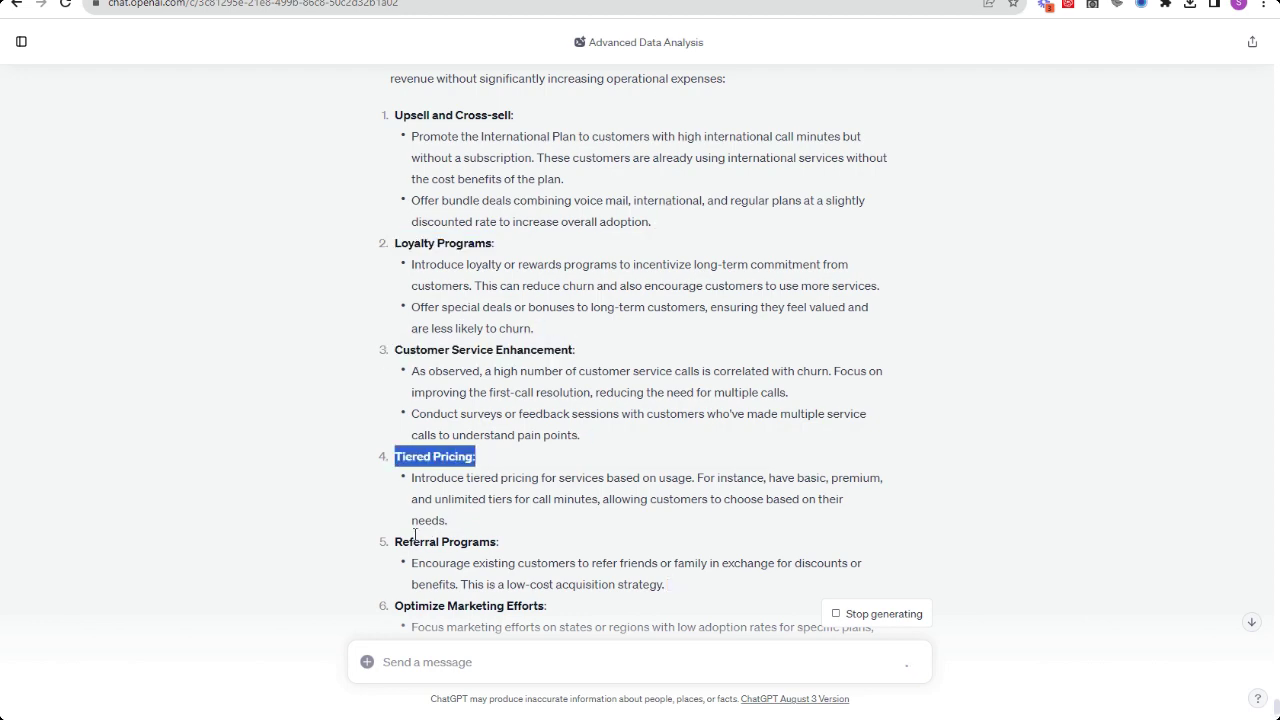
triple_click(400, 541)
drag(396, 440, 566, 453)
drag(395, 539, 563, 543)
- Read the remaining recommendations, including Flexible Plans, Educate Customers and Feedback Loop, and the closing note
scroll(597, 536, down, 2)
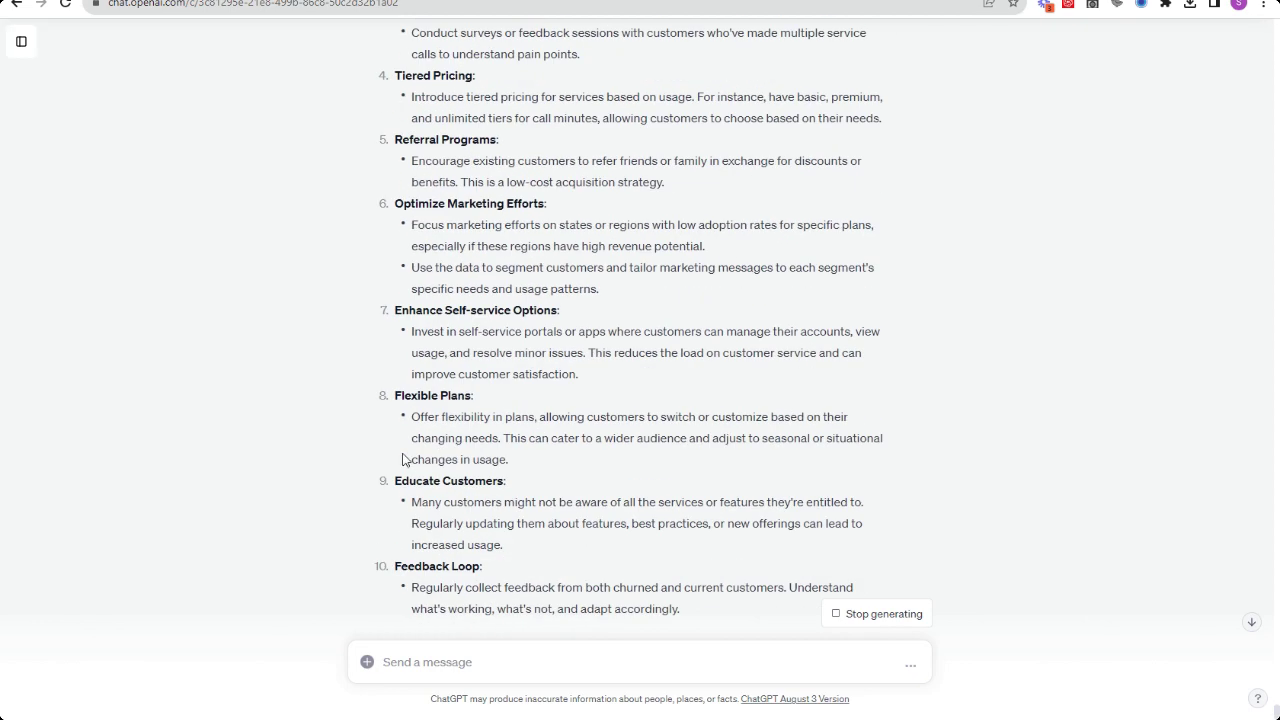
drag(395, 395, 474, 395)
triple_click(385, 483)
triple_click(500, 567)
scroll(540, 540, down, 2)
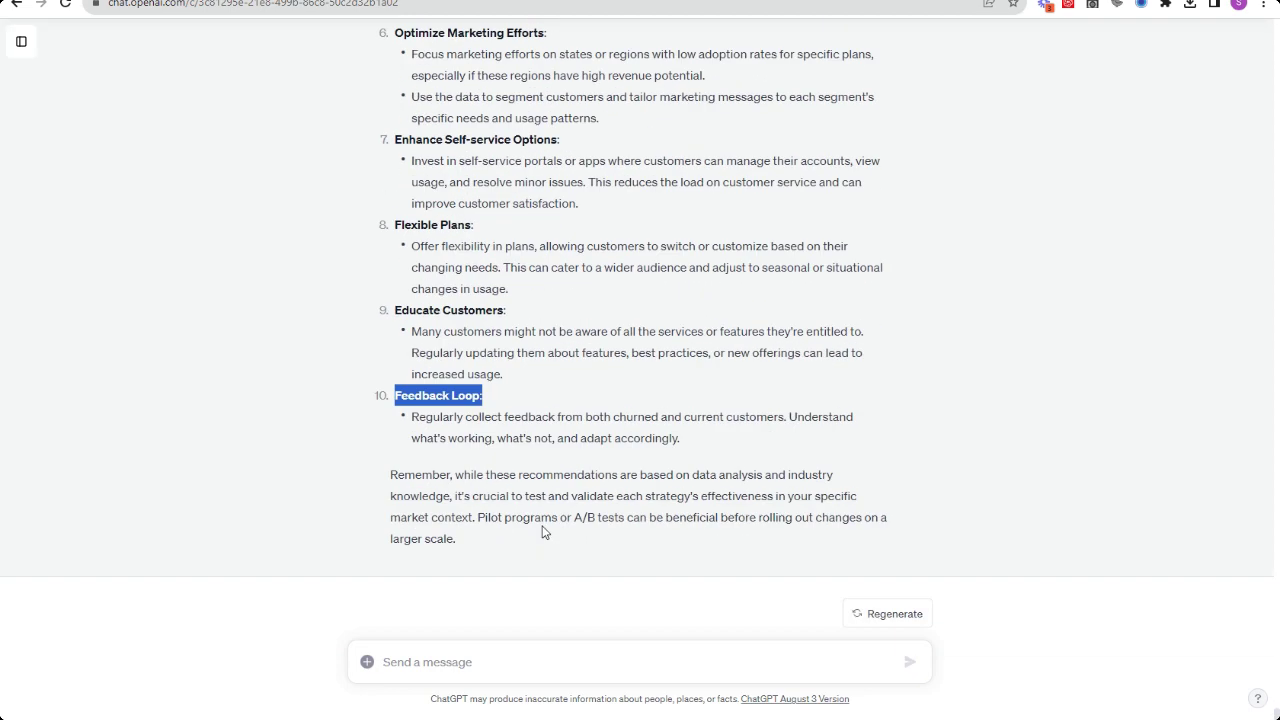
scroll(518, 218, up, 1)
key(ctrl+Tab)
key(ctrl+shift+Tab)
scroll(318, 486, down, 1)
- Acknowledge the recommendations by sending "ok great ideas, thanks for these"
click(475, 667)
text(ok great ideas, thanks for these)
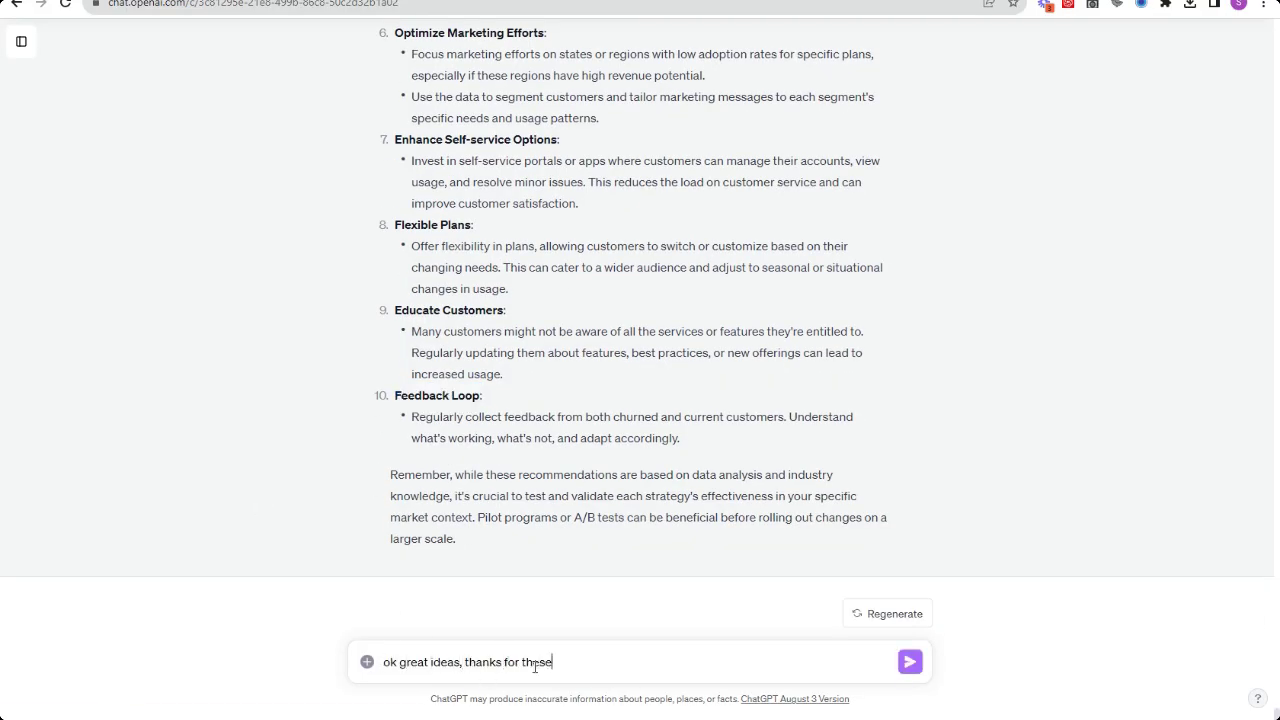
key(Return)
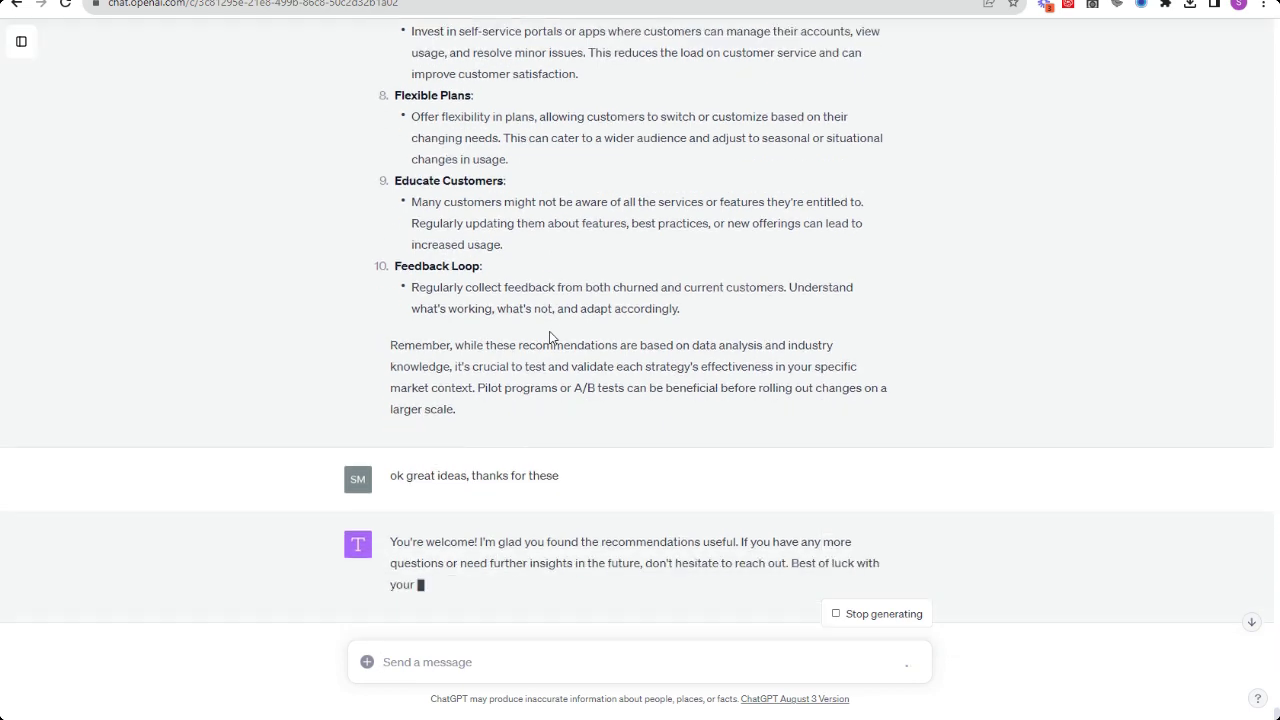